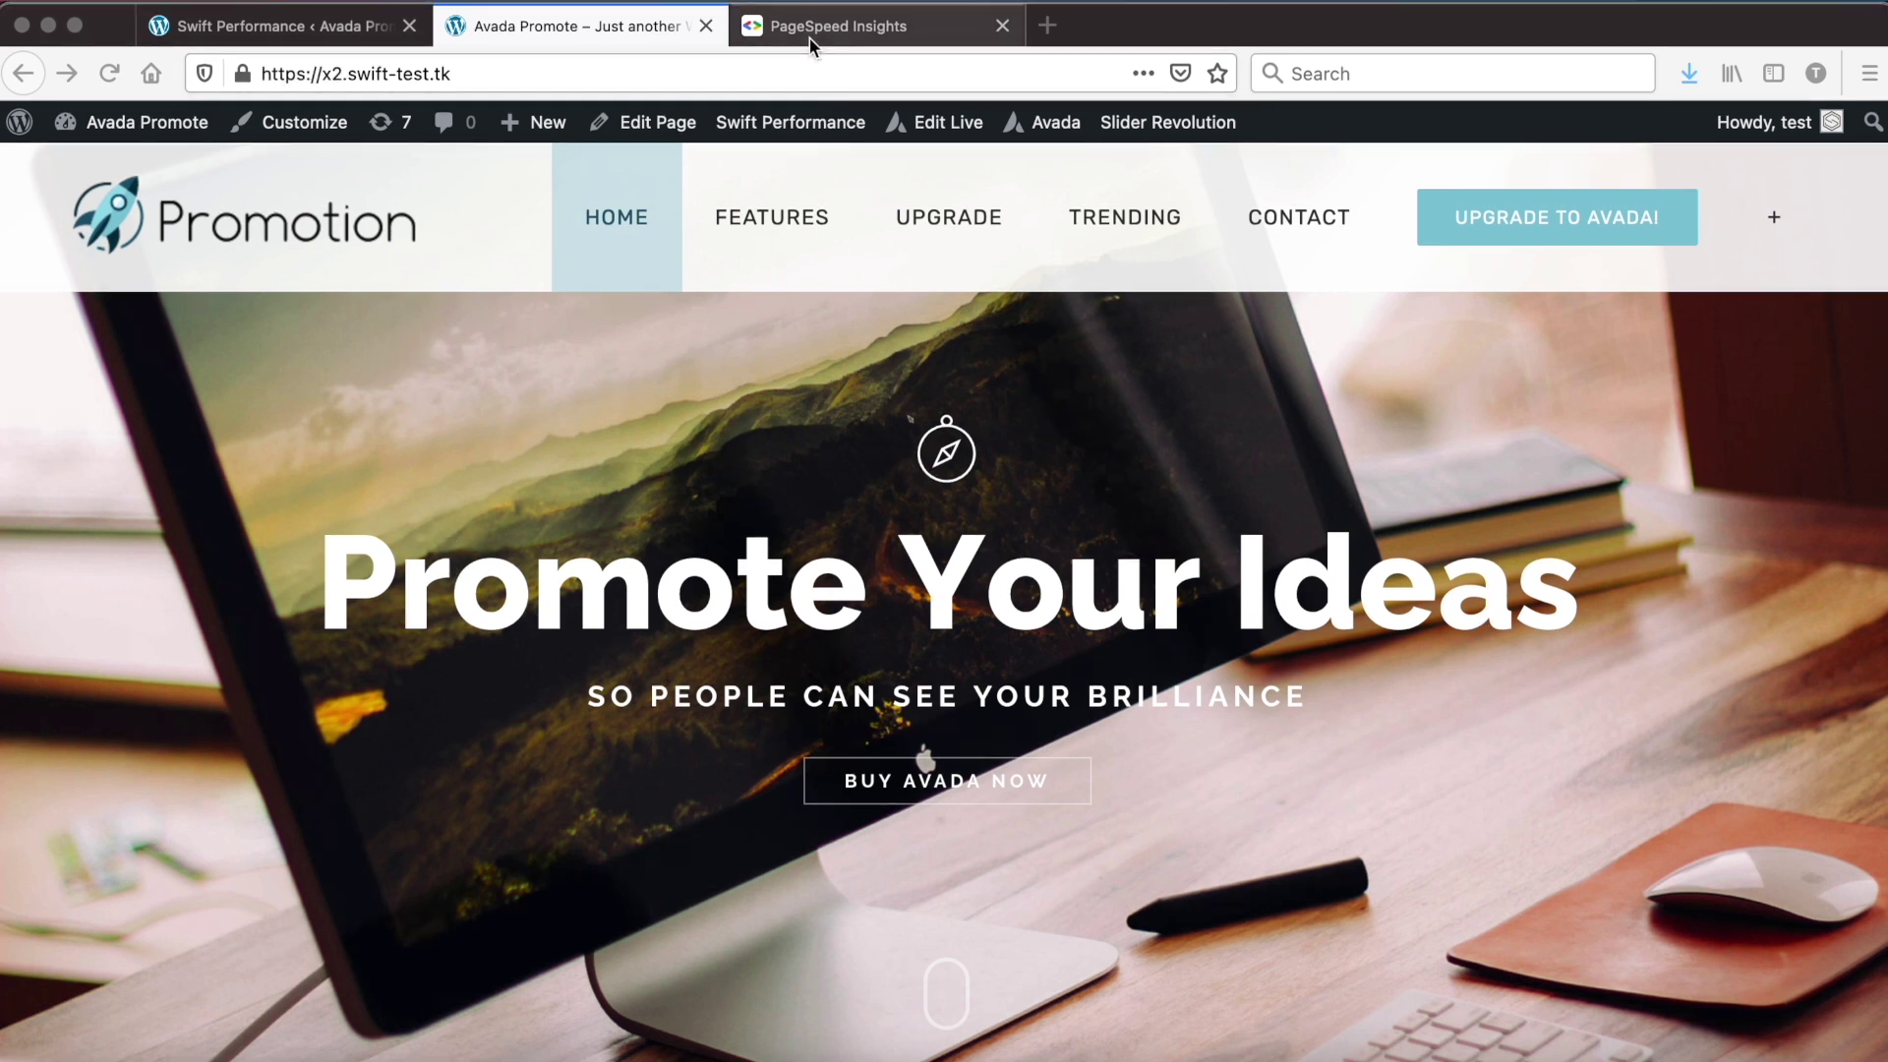
{"action": "left_click", "coordinate": [810, 32]}
{"action": "left_click", "coordinate": [763, 368]}
{"action": "type", "text": "https://x2.swift-test.tk/"}
{"action": "key", "text": "Return"}
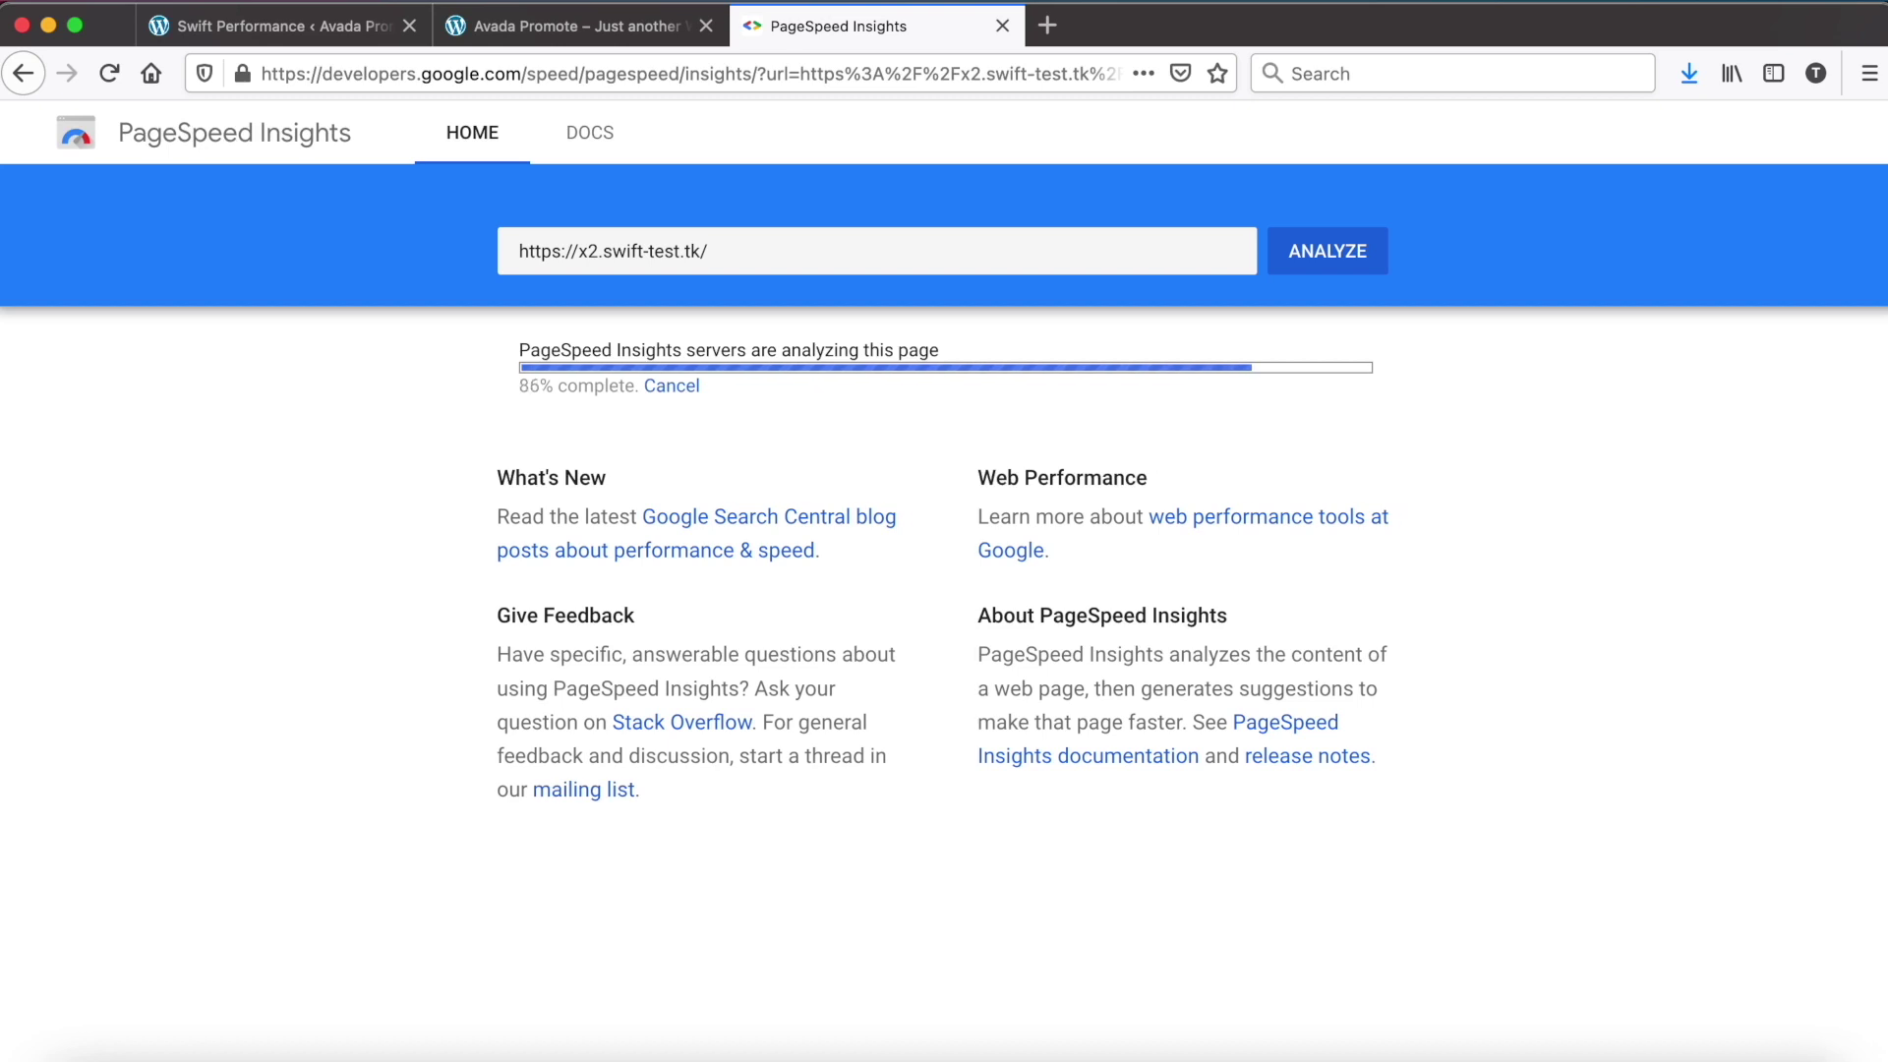
{"action": "scroll", "coordinate": [800, 686], "scroll_direction": "down", "scroll_amount": 8}
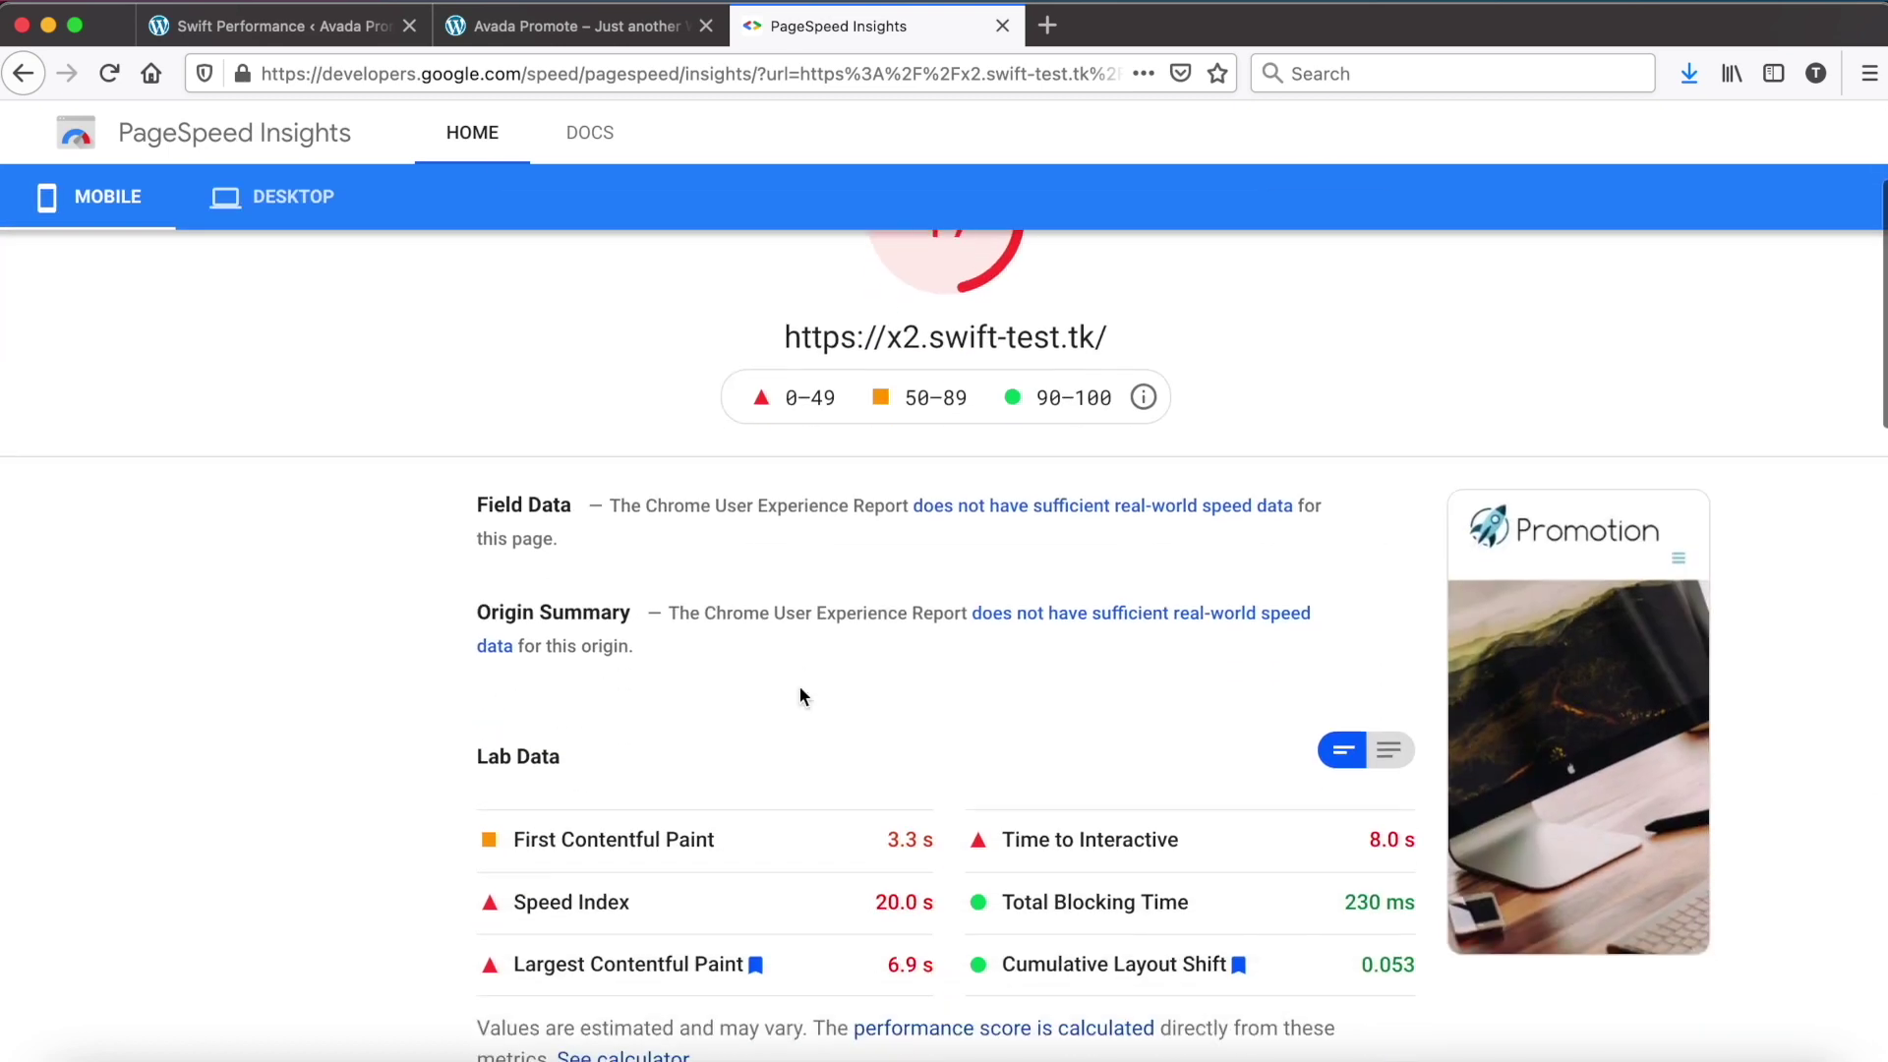
{"action": "scroll", "coordinate": [799, 694], "scroll_direction": "up", "scroll_amount": 3}
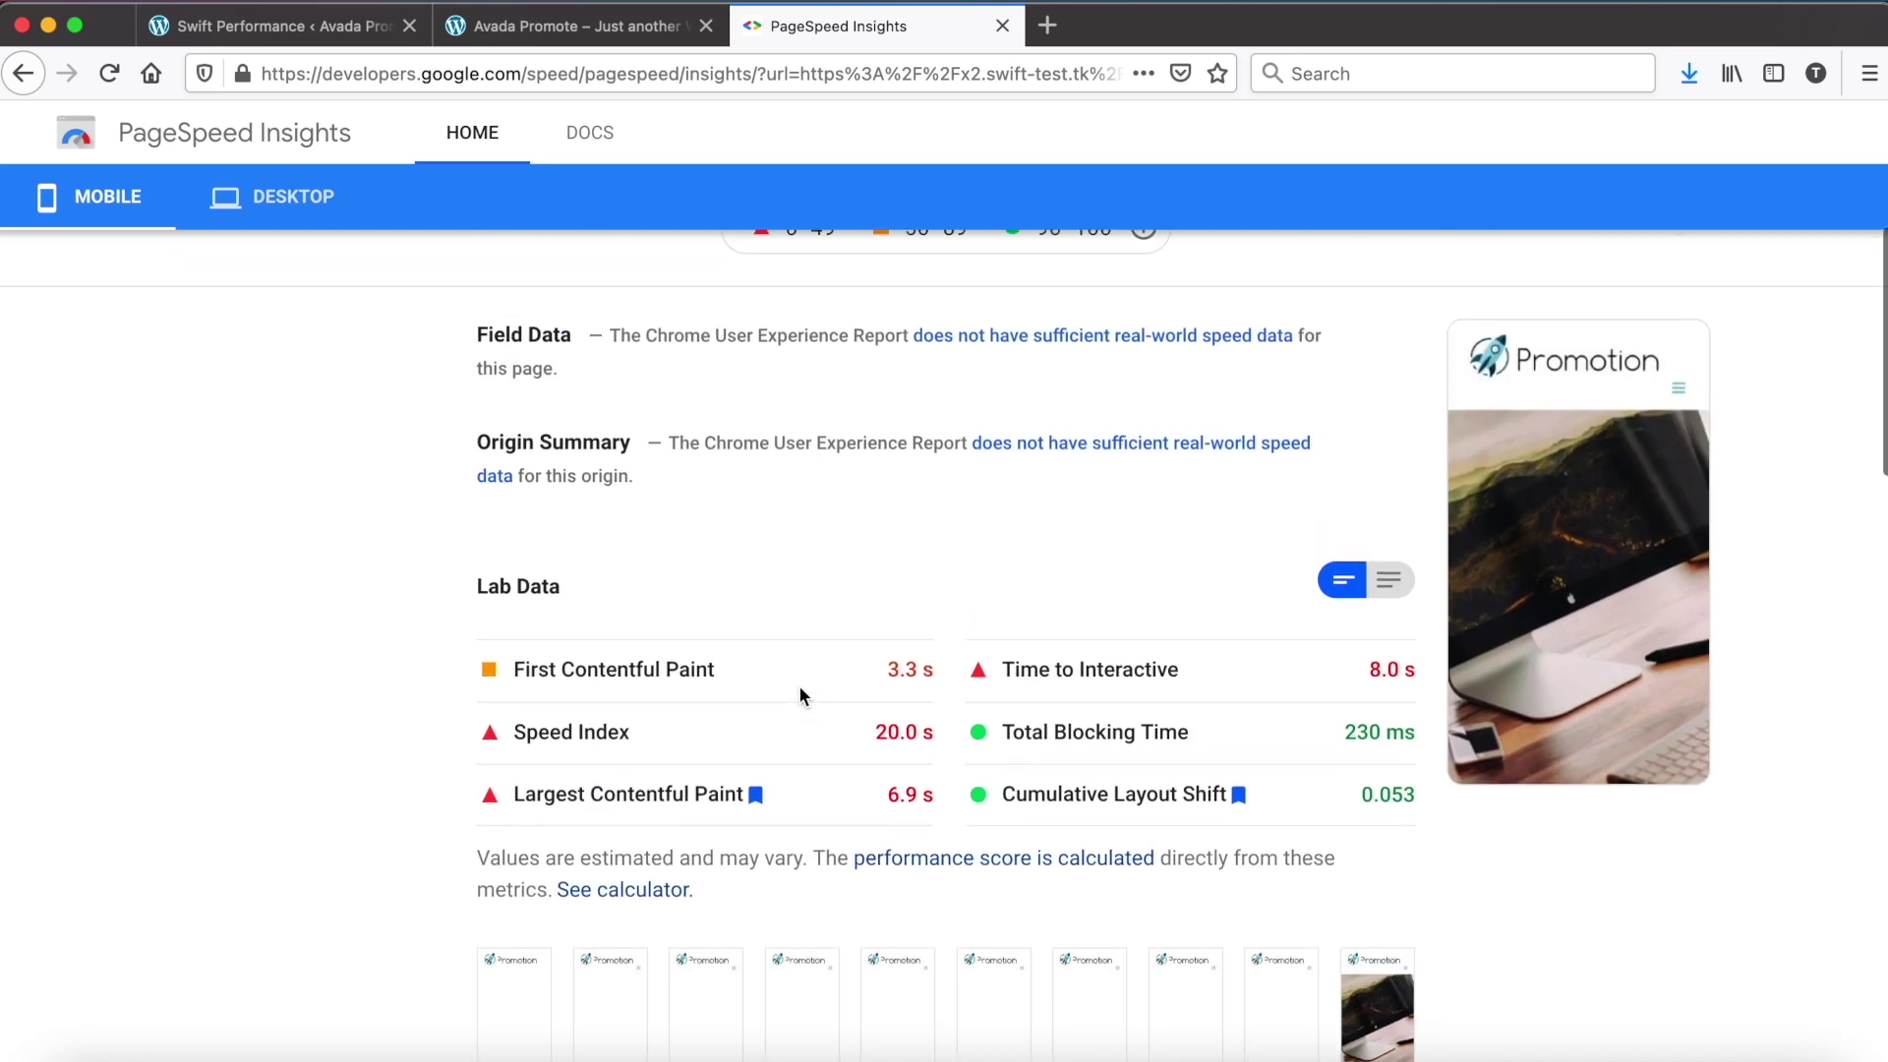
{"action": "scroll", "coordinate": [688, 821], "scroll_direction": "down", "scroll_amount": 2}
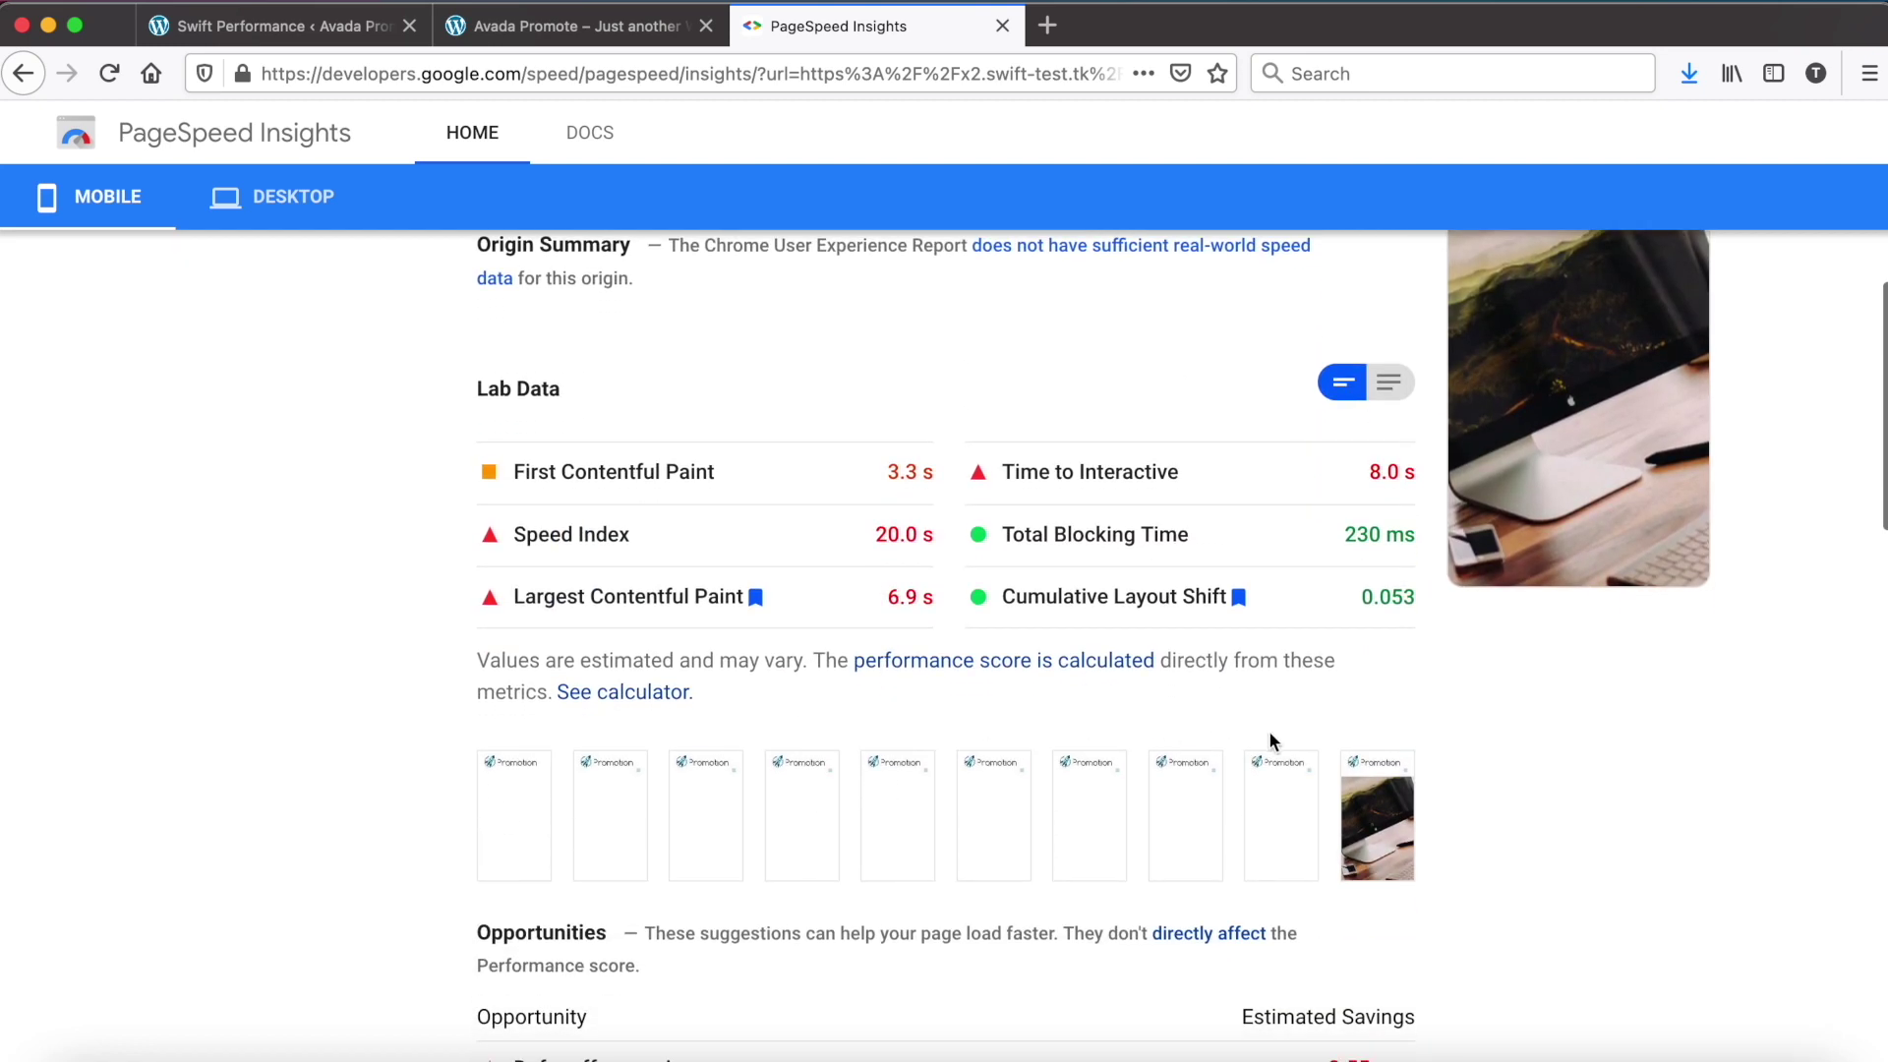
{"action": "scroll", "coordinate": [841, 490], "scroll_direction": "up", "scroll_amount": 3}
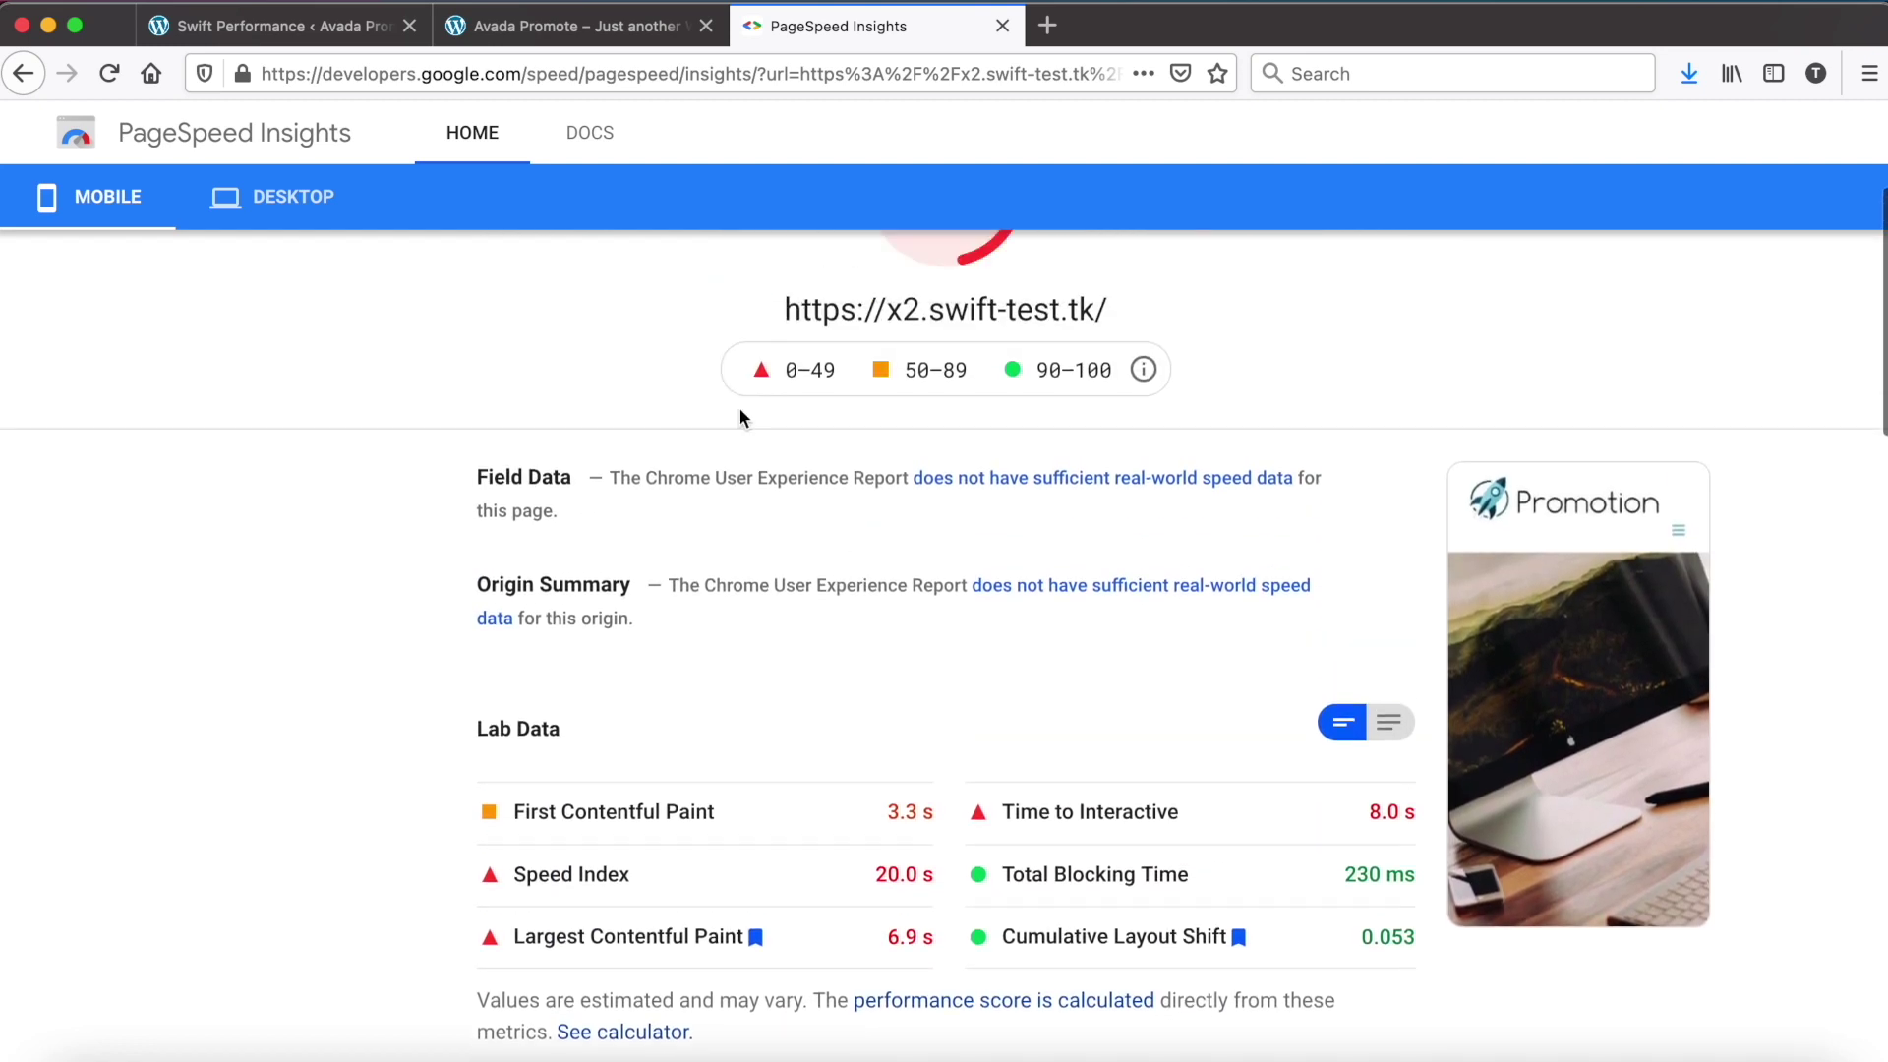
- Check the desktop results, highlighting the ERR_TIMED_OUT error, then return to Swift Performance
{"action": "left_click", "coordinate": [293, 197]}
{"action": "scroll", "coordinate": [694, 364], "scroll_direction": "up", "scroll_amount": 3}
{"action": "left_click_drag", "start_coordinate": [252, 469], "coordinate": [527, 469]}
{"action": "double_click", "coordinate": [433, 499]}
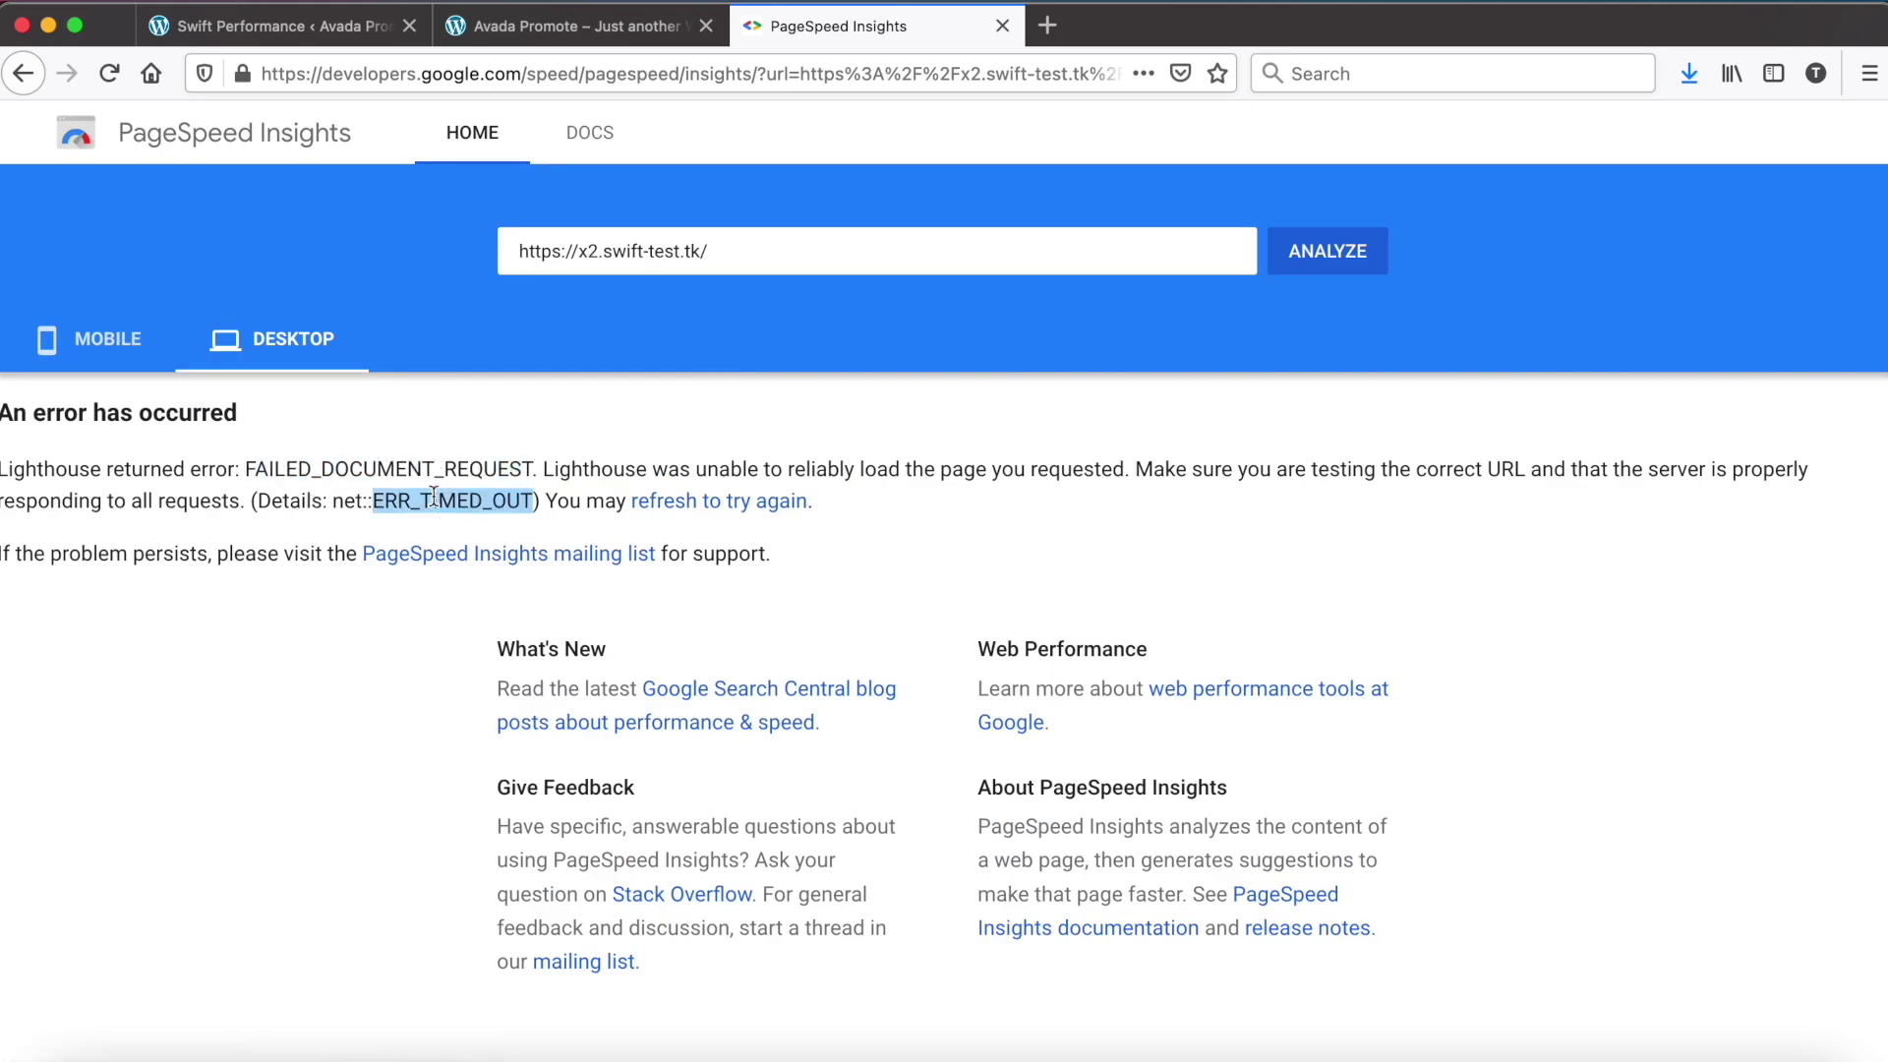
{"action": "left_click", "coordinate": [243, 28]}
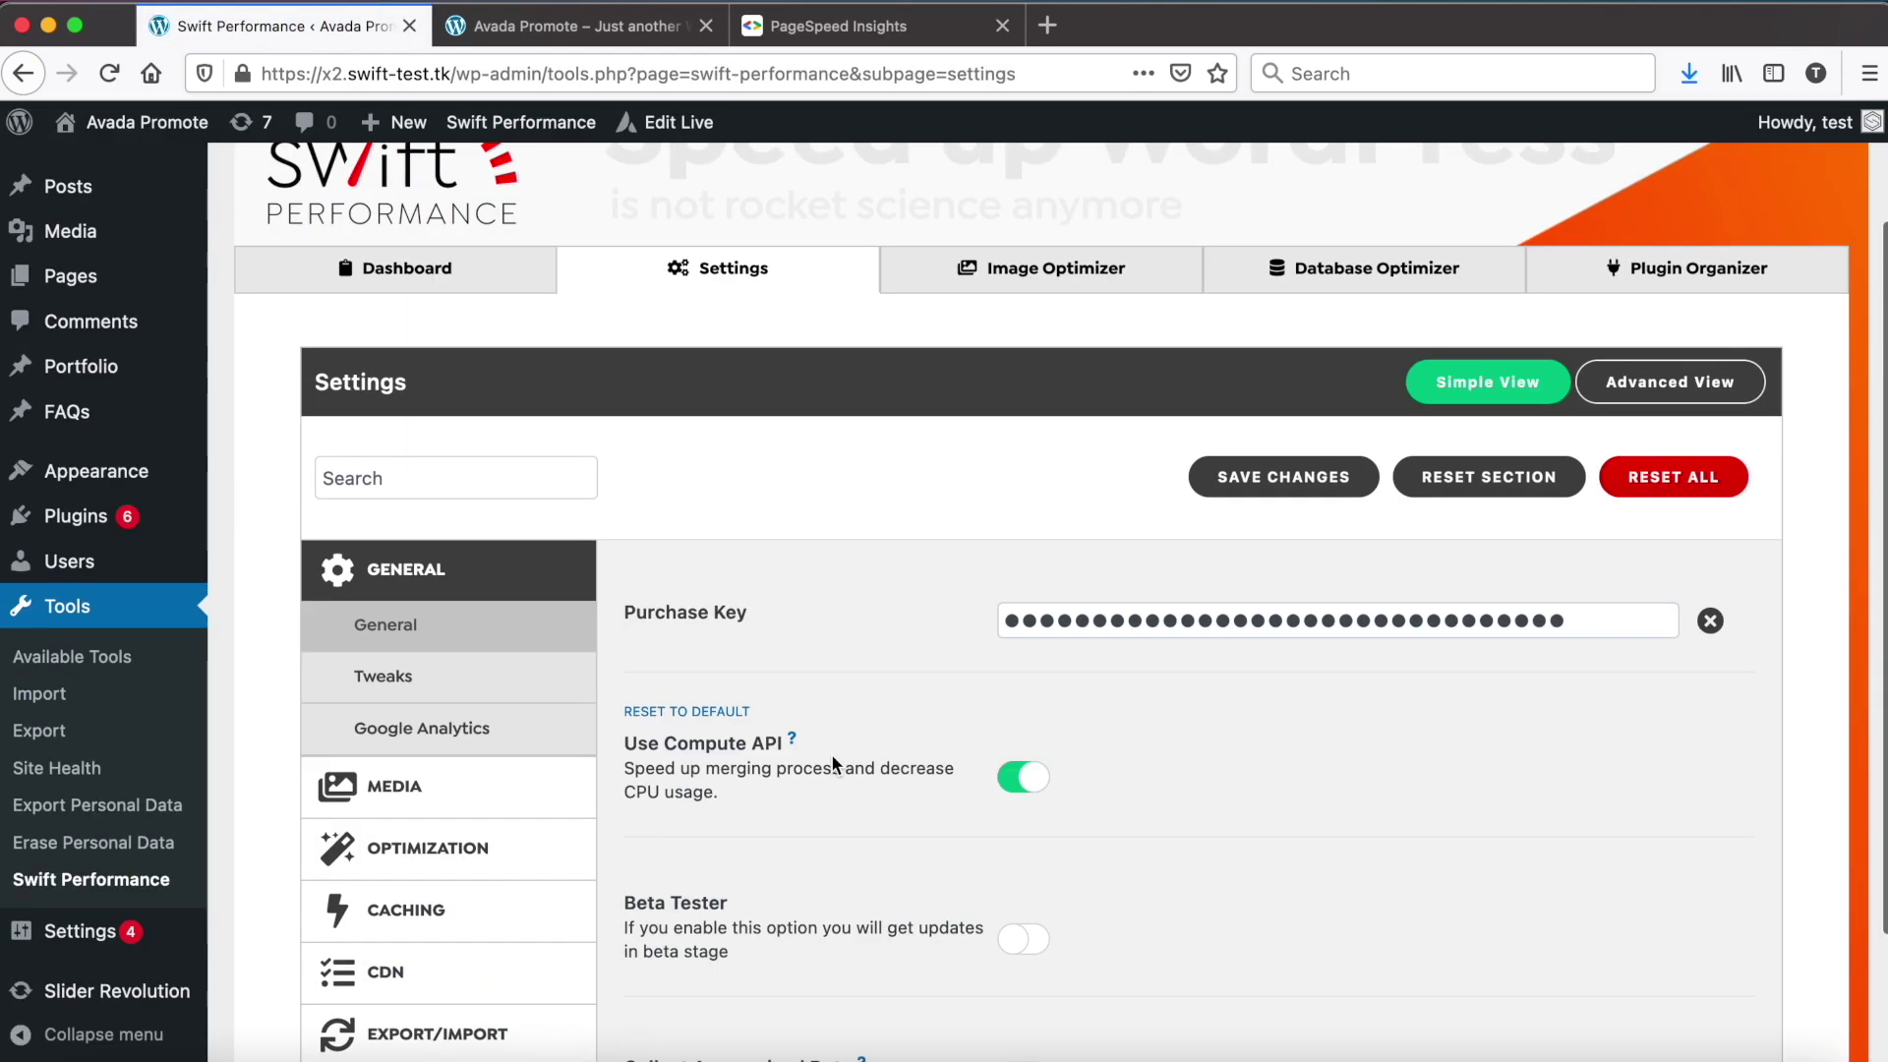
- In Advanced View, enable Async Execute and set Script Delivery to Delay Async Scripts
{"action": "scroll", "coordinate": [830, 753], "scroll_direction": "down", "scroll_amount": 3}
{"action": "left_click", "coordinate": [1637, 207]}
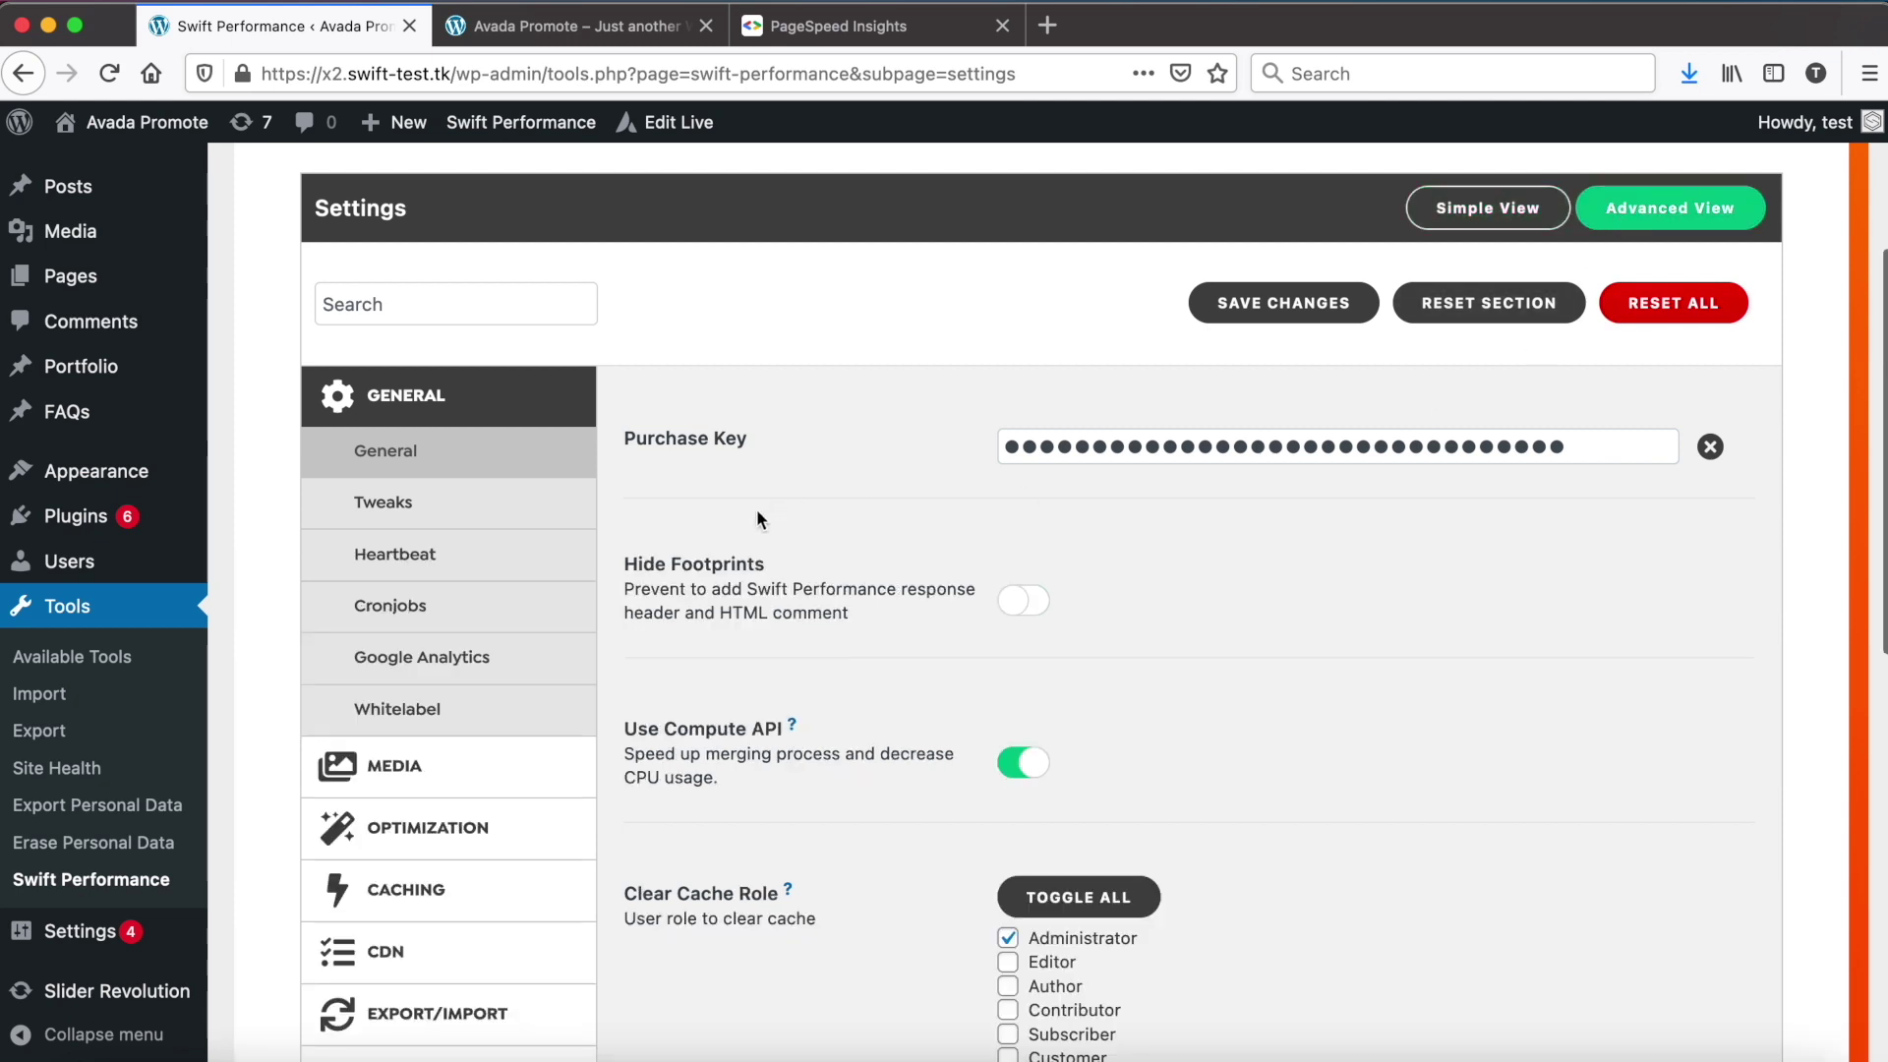
{"action": "left_click", "coordinate": [478, 827]}
{"action": "left_click", "coordinate": [451, 645]}
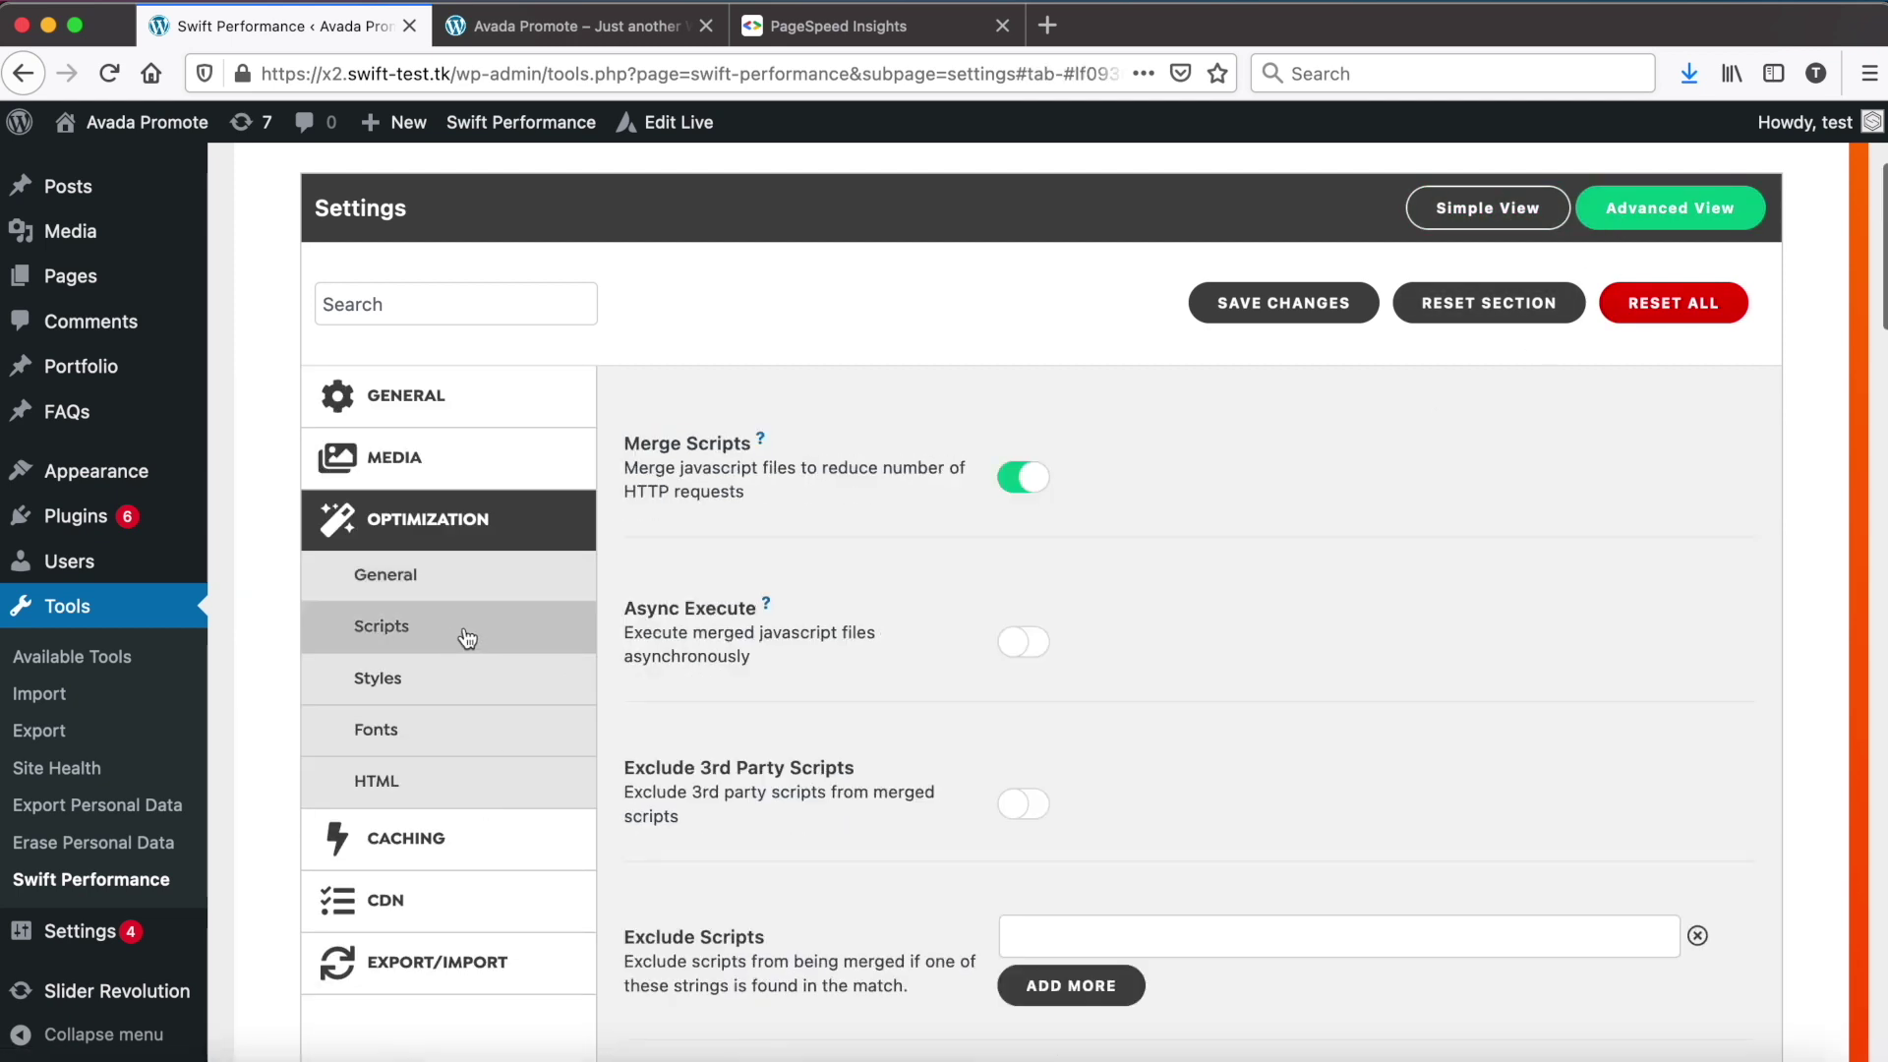
{"action": "left_click", "coordinate": [1022, 645]}
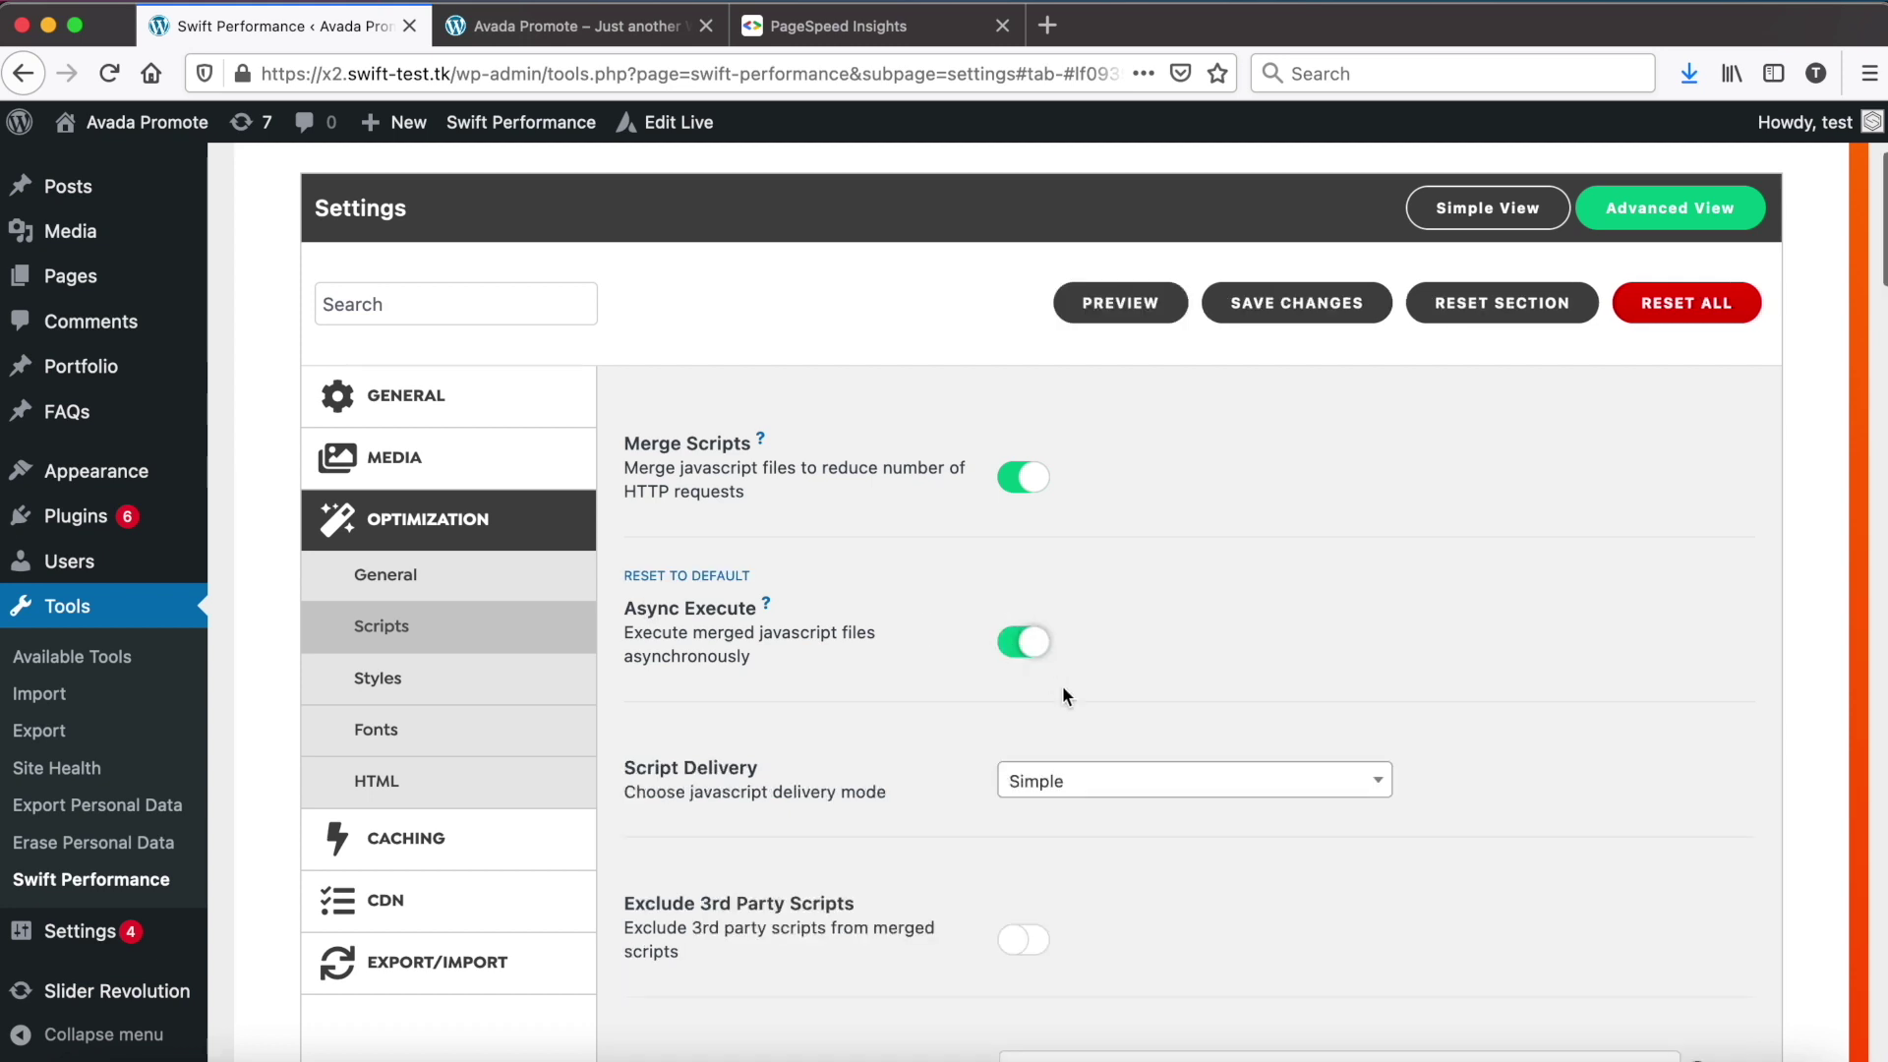
{"action": "left_click", "coordinate": [1088, 781]}
{"action": "left_click", "coordinate": [1112, 924]}
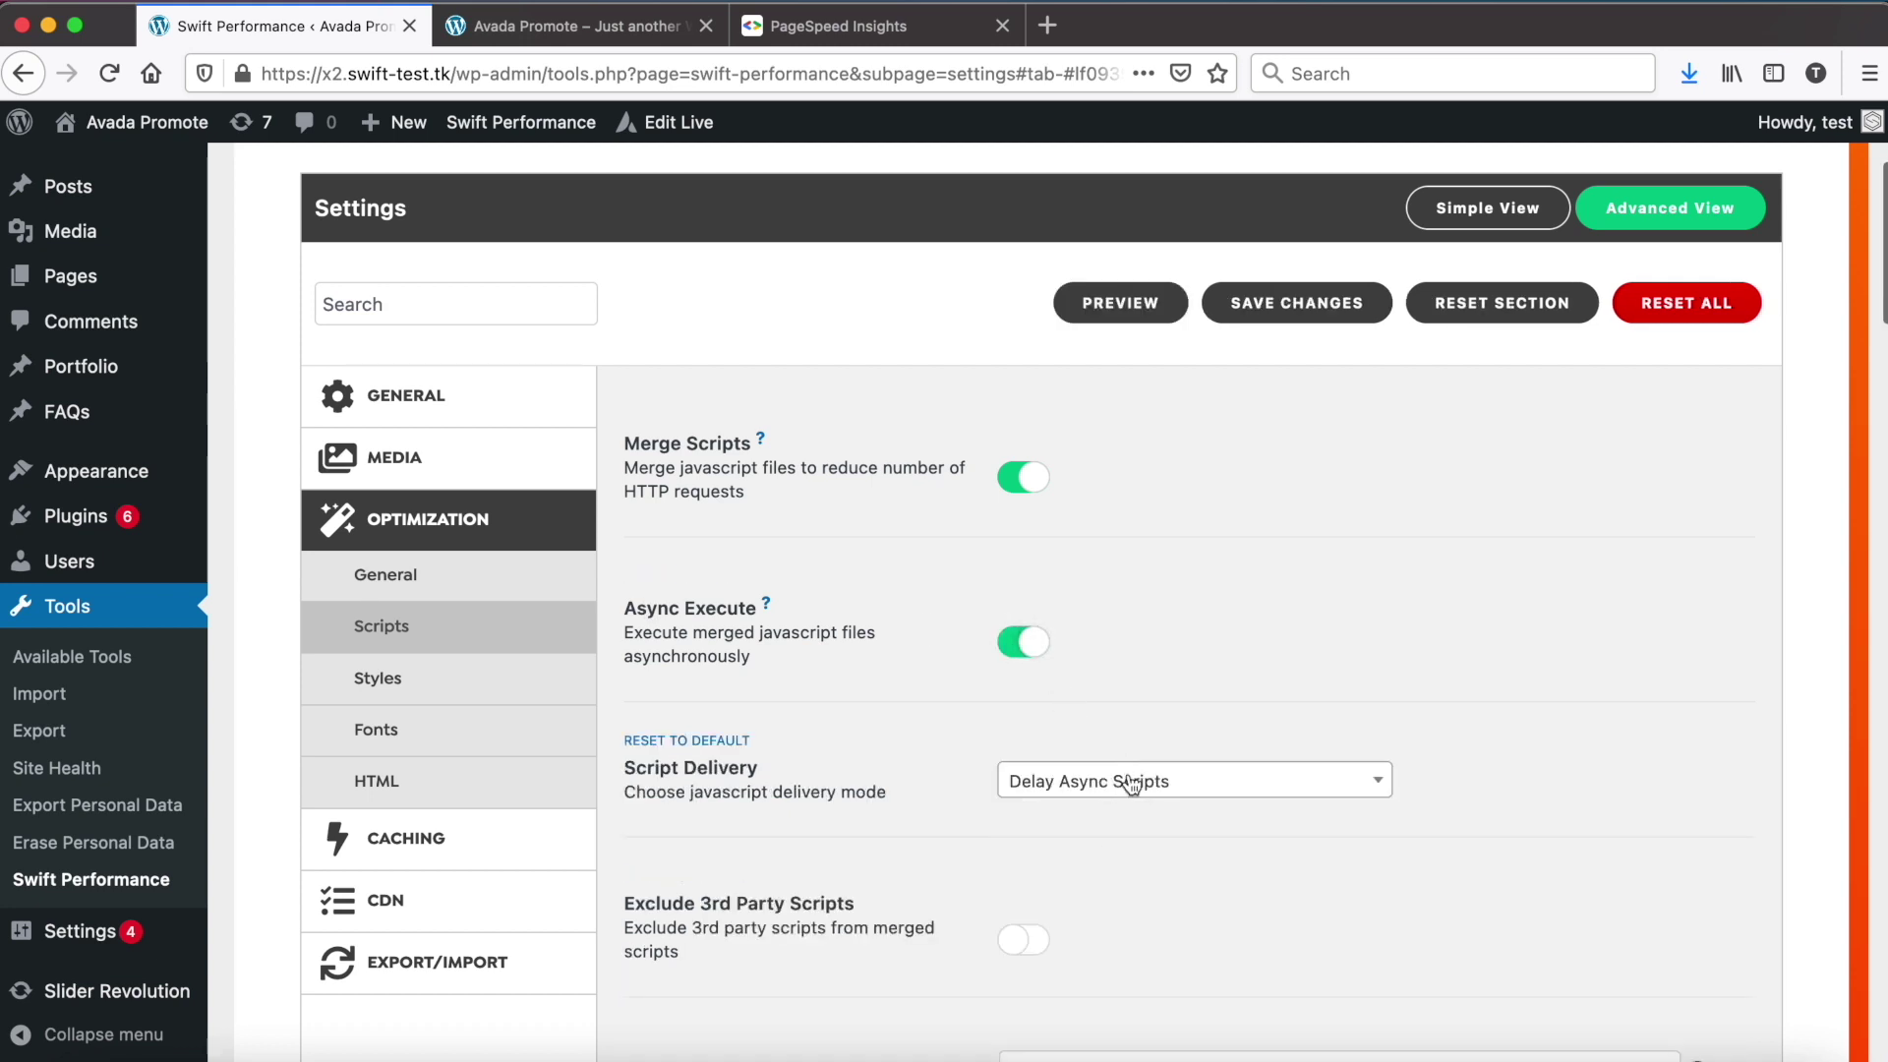
- Set the Critical CSS method to Viewport based, save the changes and clear the cache
{"action": "left_click", "coordinate": [498, 690]}
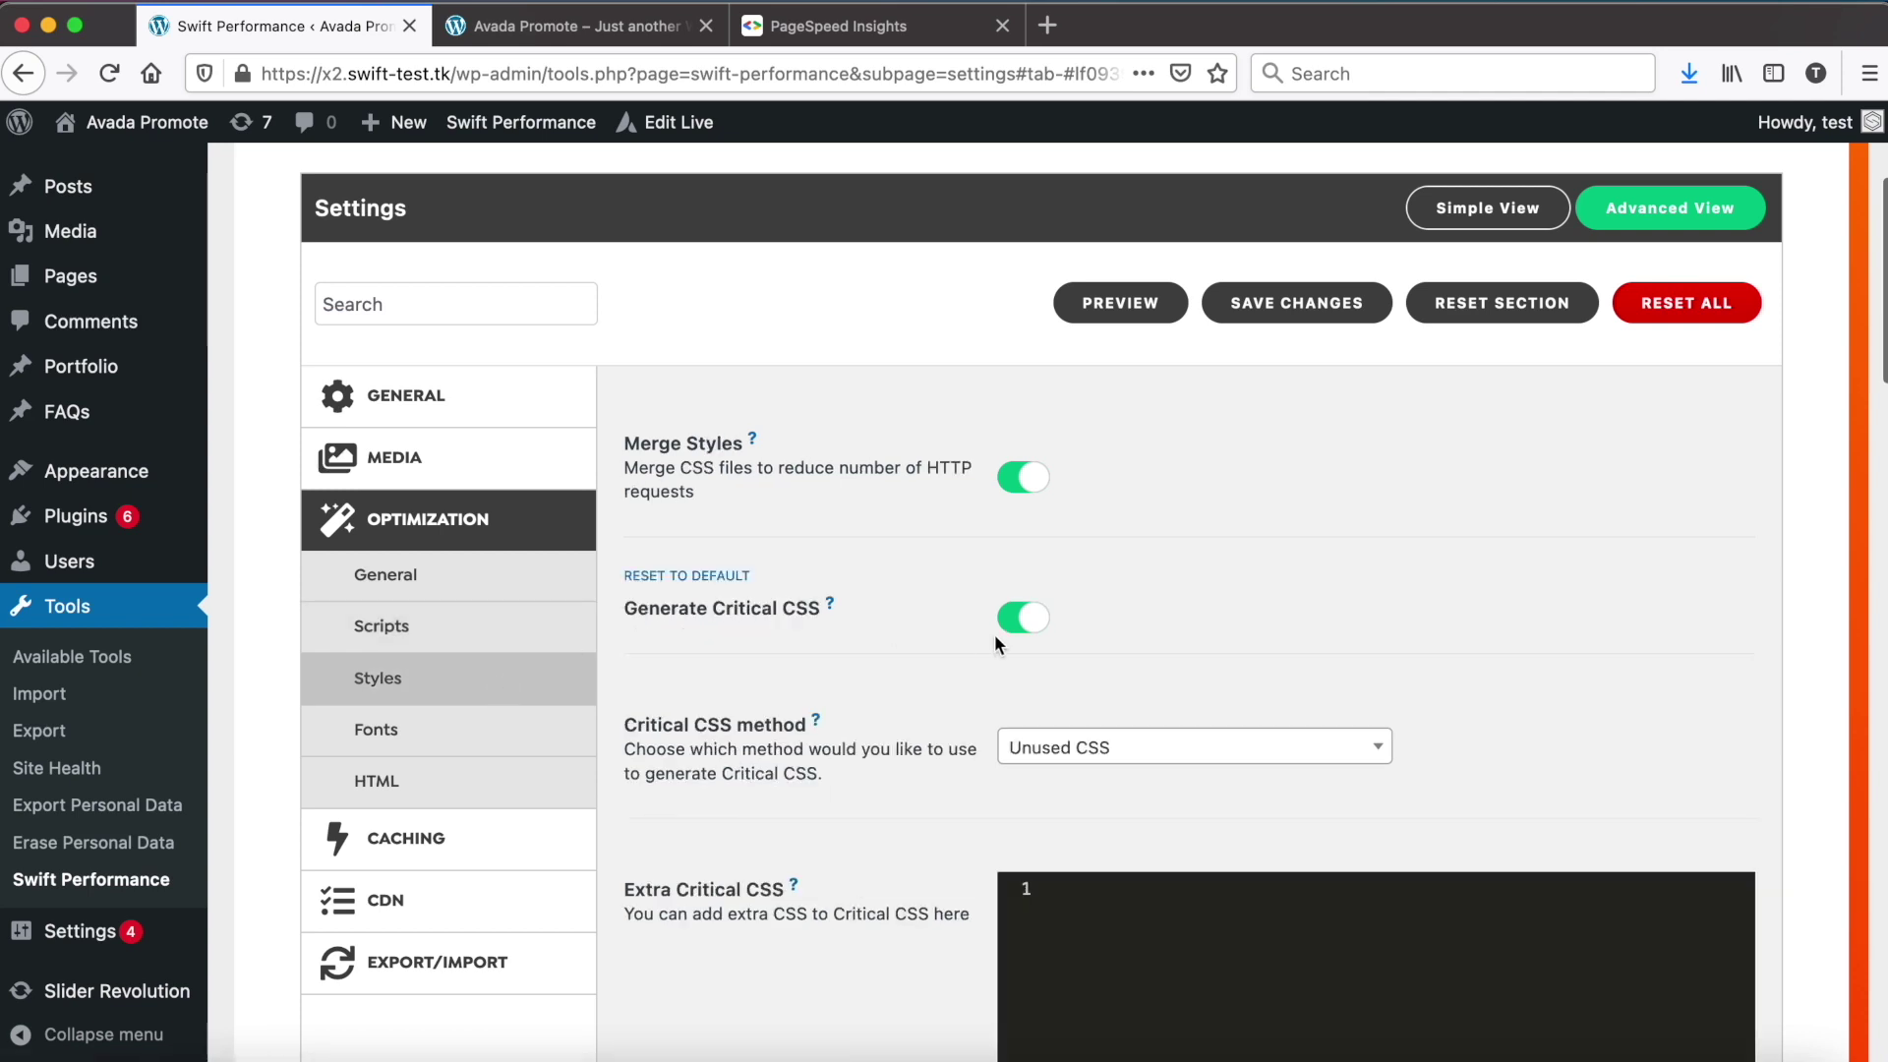
{"action": "left_click", "coordinate": [1167, 757]}
{"action": "left_click", "coordinate": [1135, 889]}
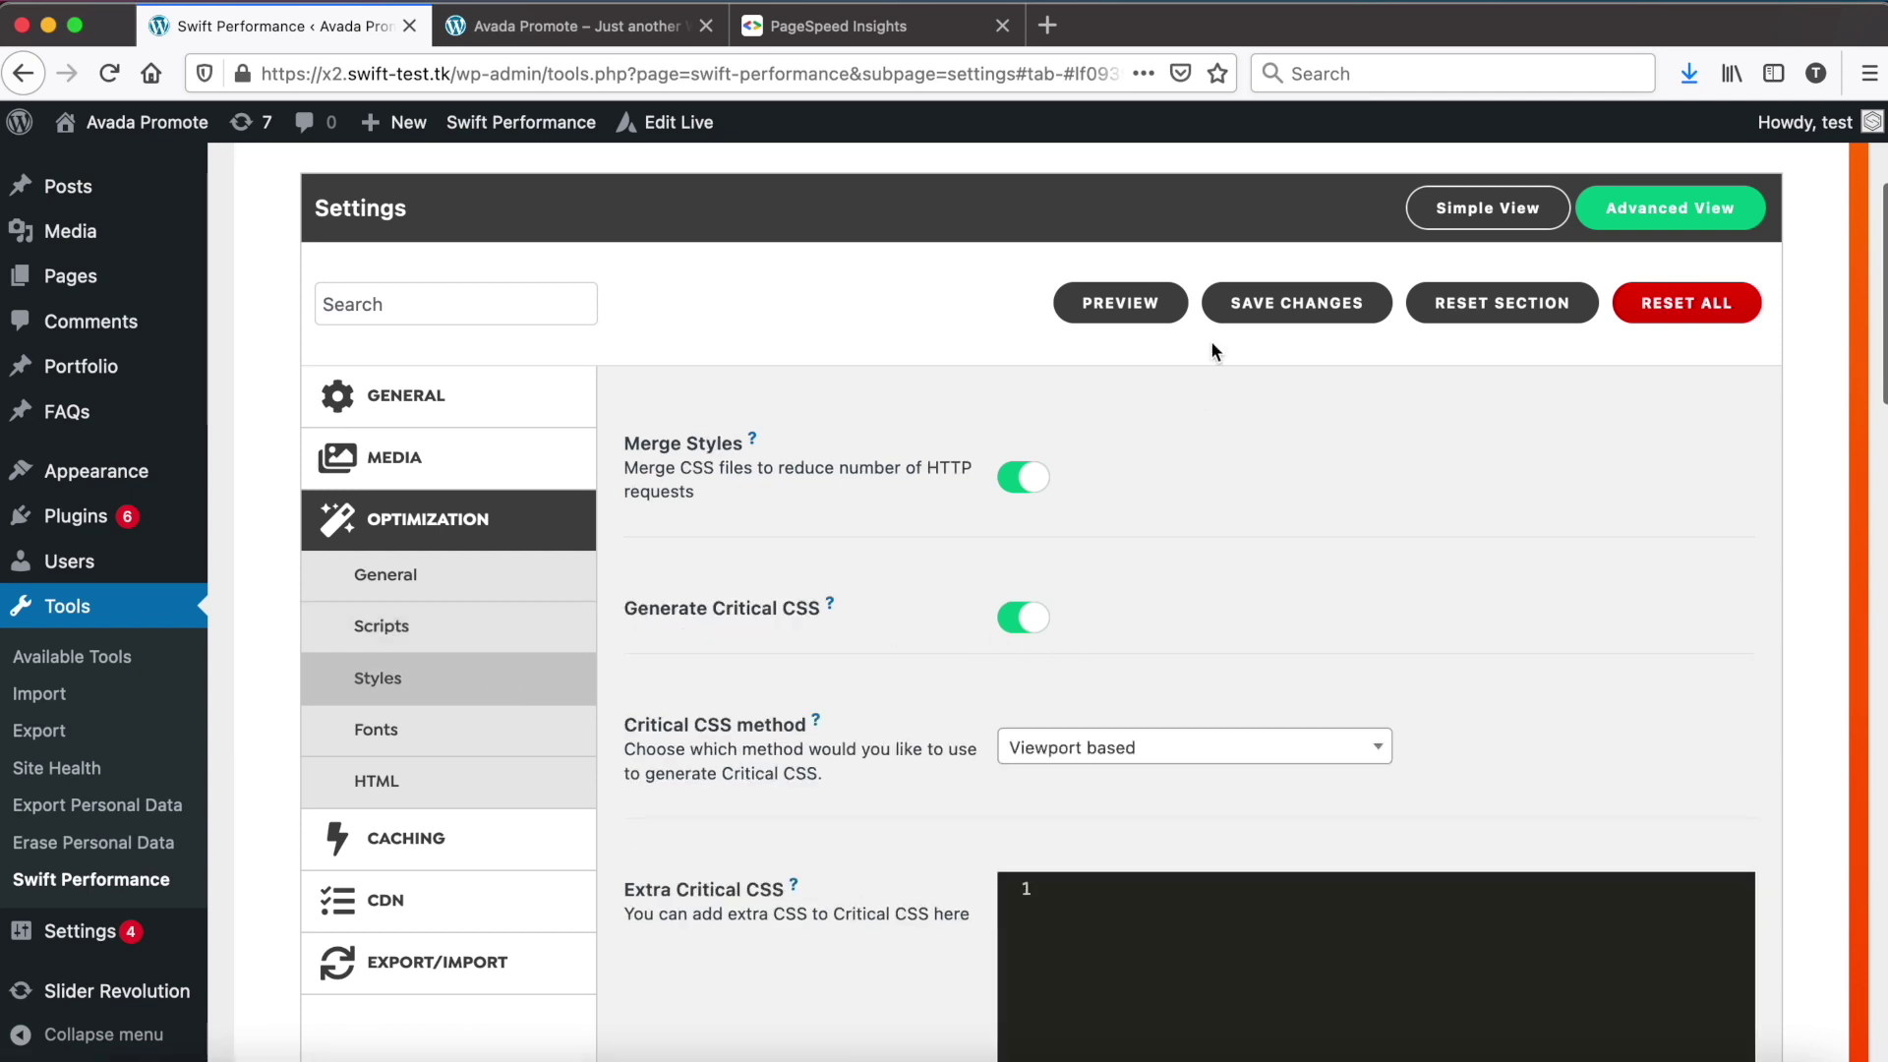
{"action": "left_click", "coordinate": [1224, 304]}
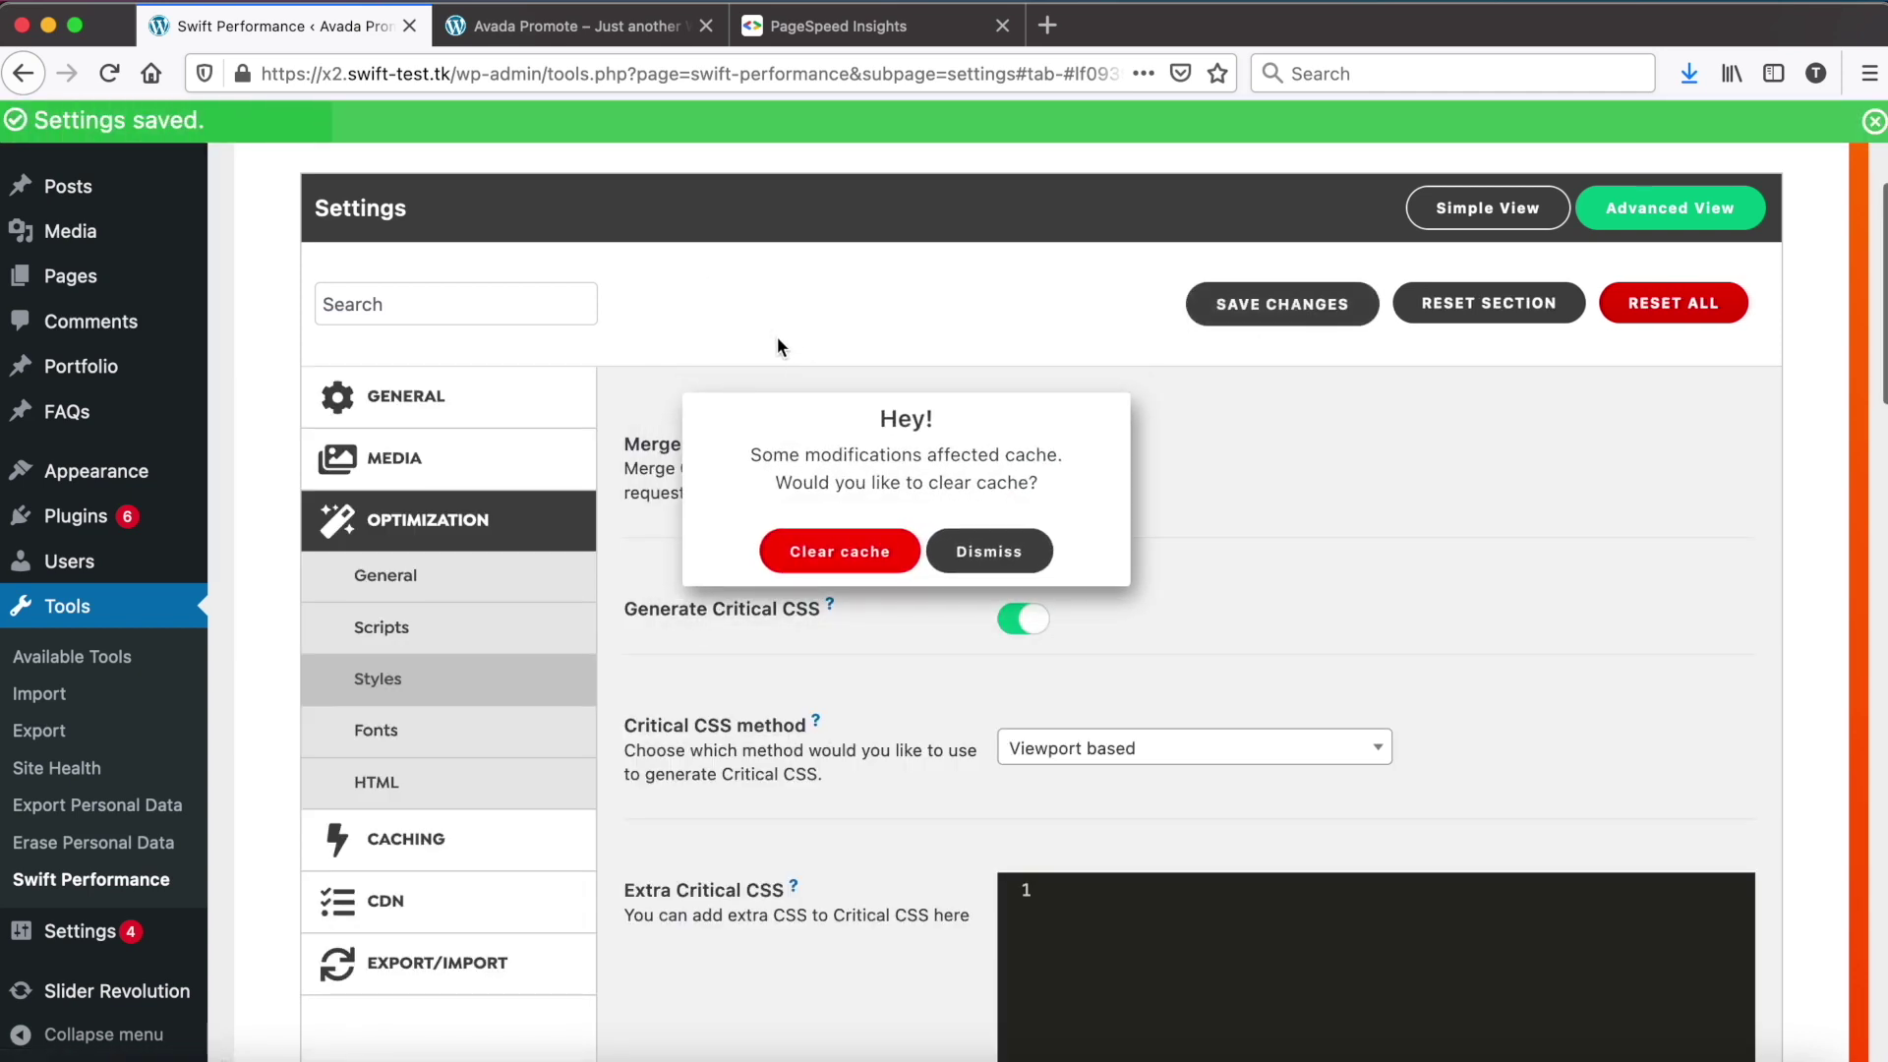
{"action": "left_click", "coordinate": [883, 550]}
- Cache the homepage from the Dashboard Warmup Table, then re-run PageSpeed, now scoring 96 on mobile
{"action": "scroll", "coordinate": [680, 303], "scroll_direction": "up", "scroll_amount": 3}
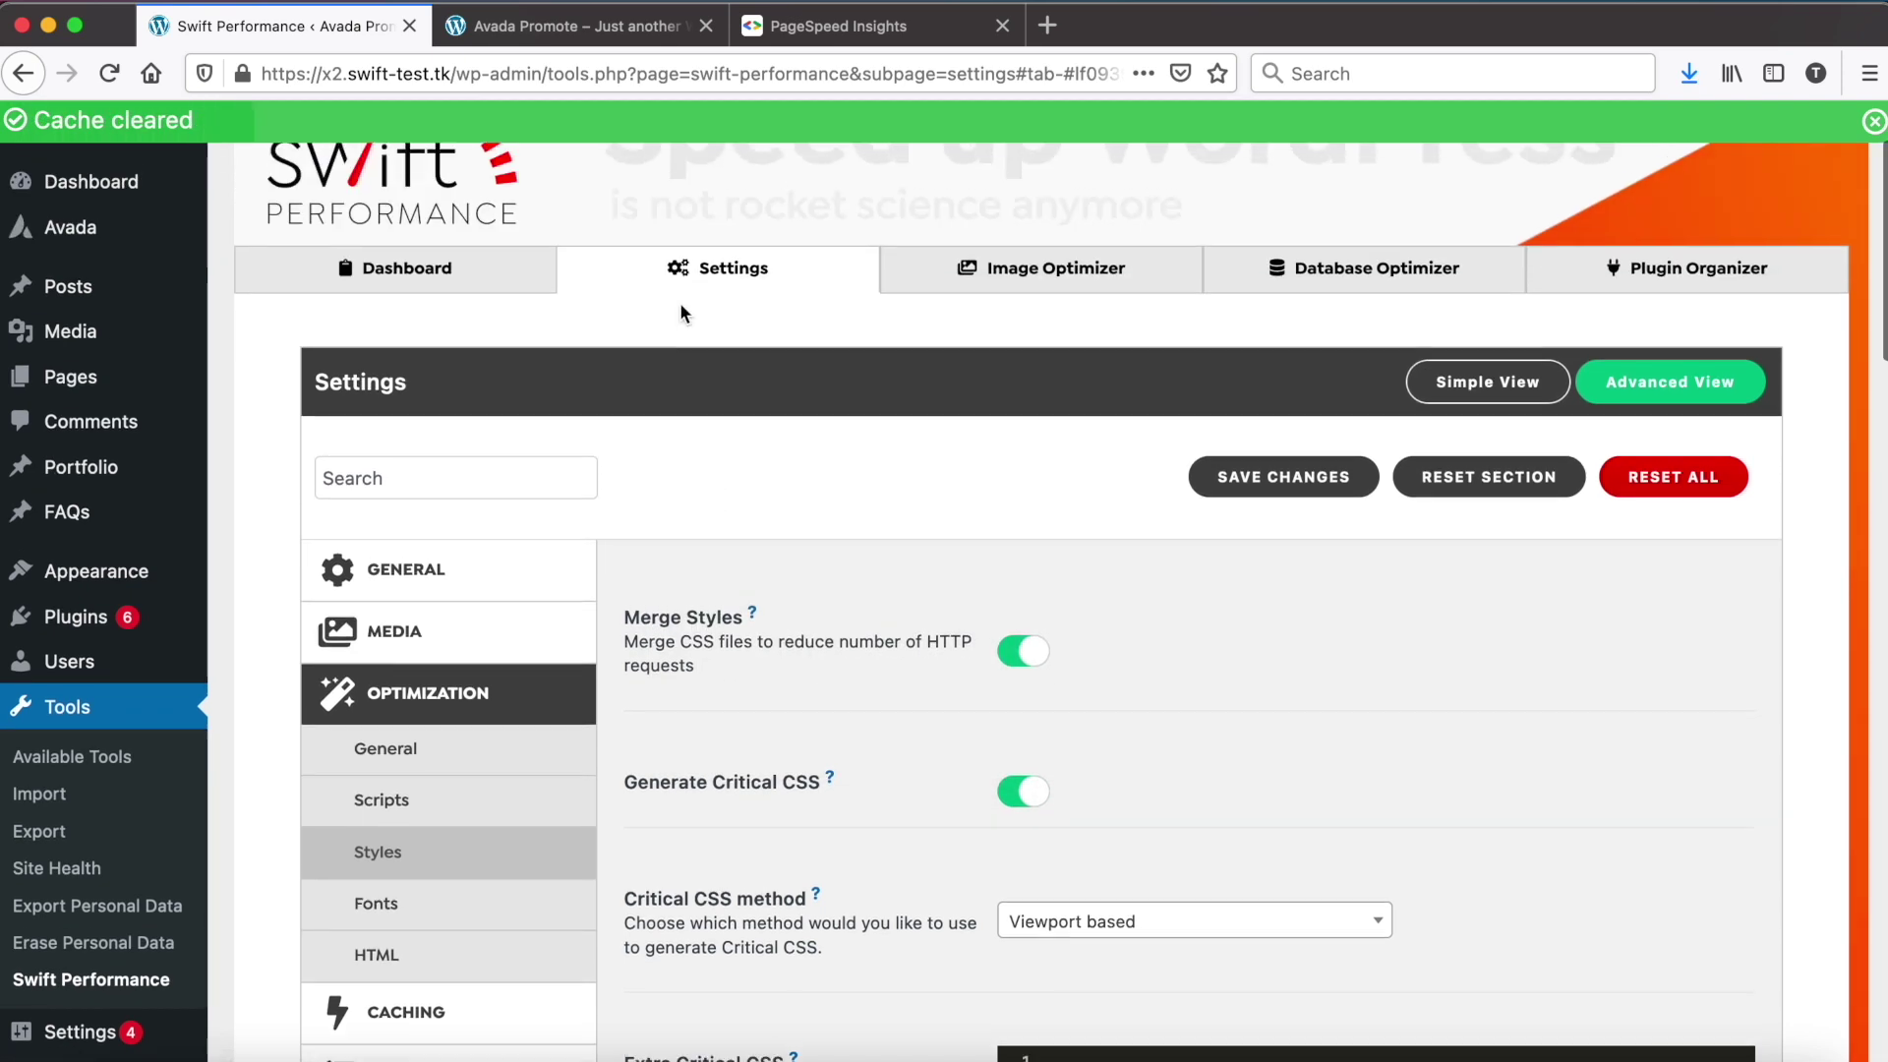
{"action": "left_click", "coordinate": [433, 292]}
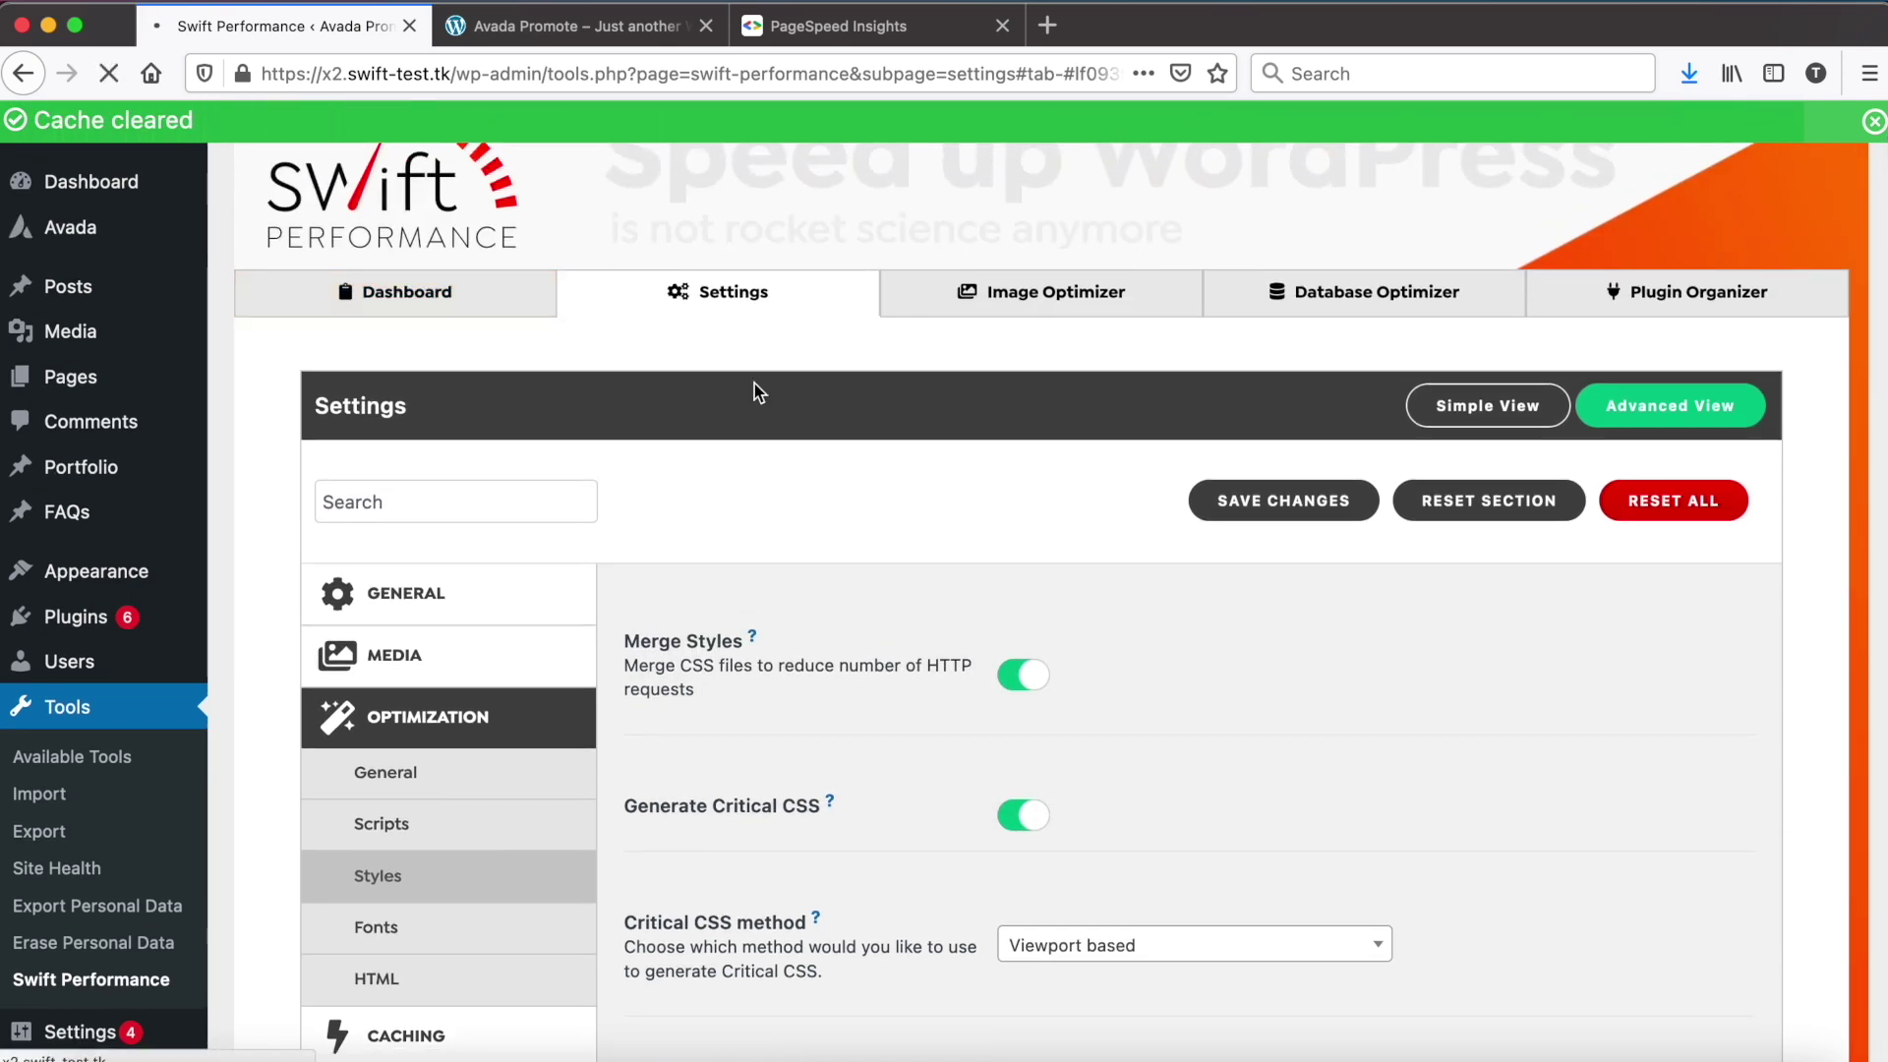
{"action": "scroll", "coordinate": [755, 390], "scroll_direction": "down", "scroll_amount": 8}
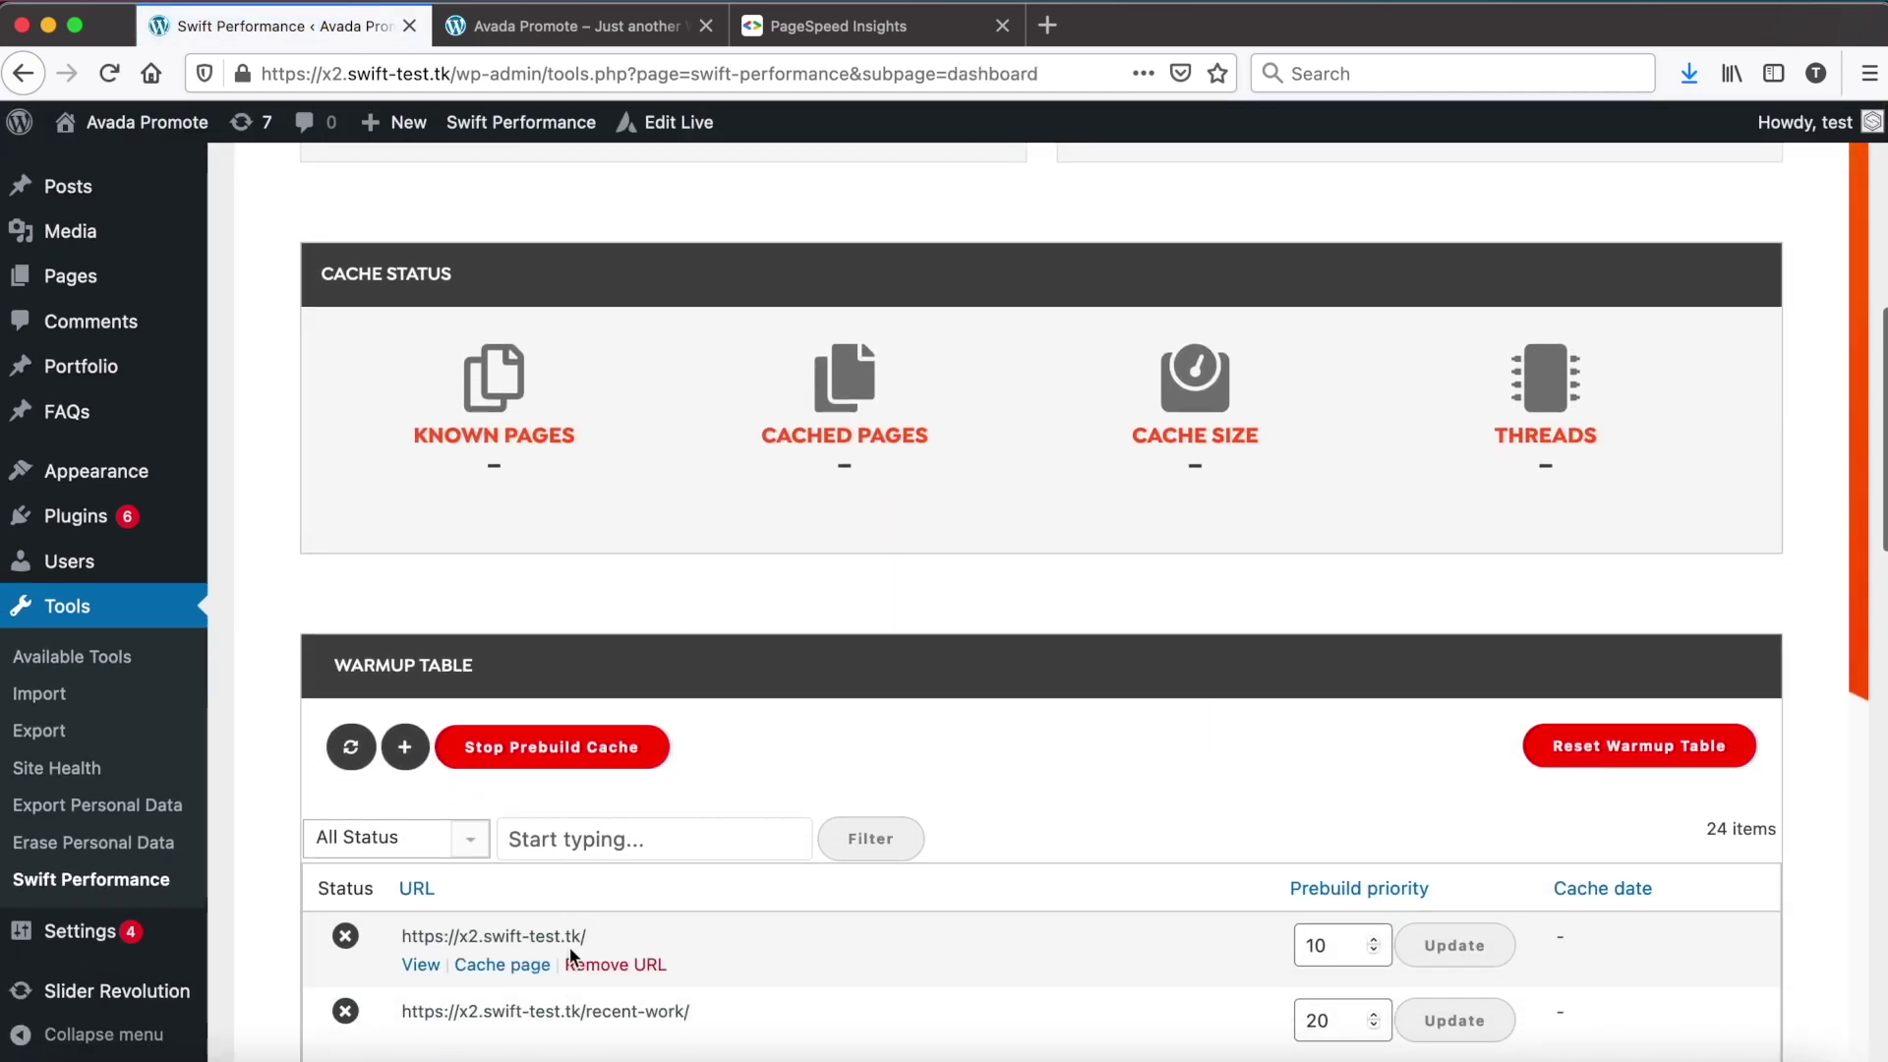
{"action": "left_click", "coordinate": [502, 964]}
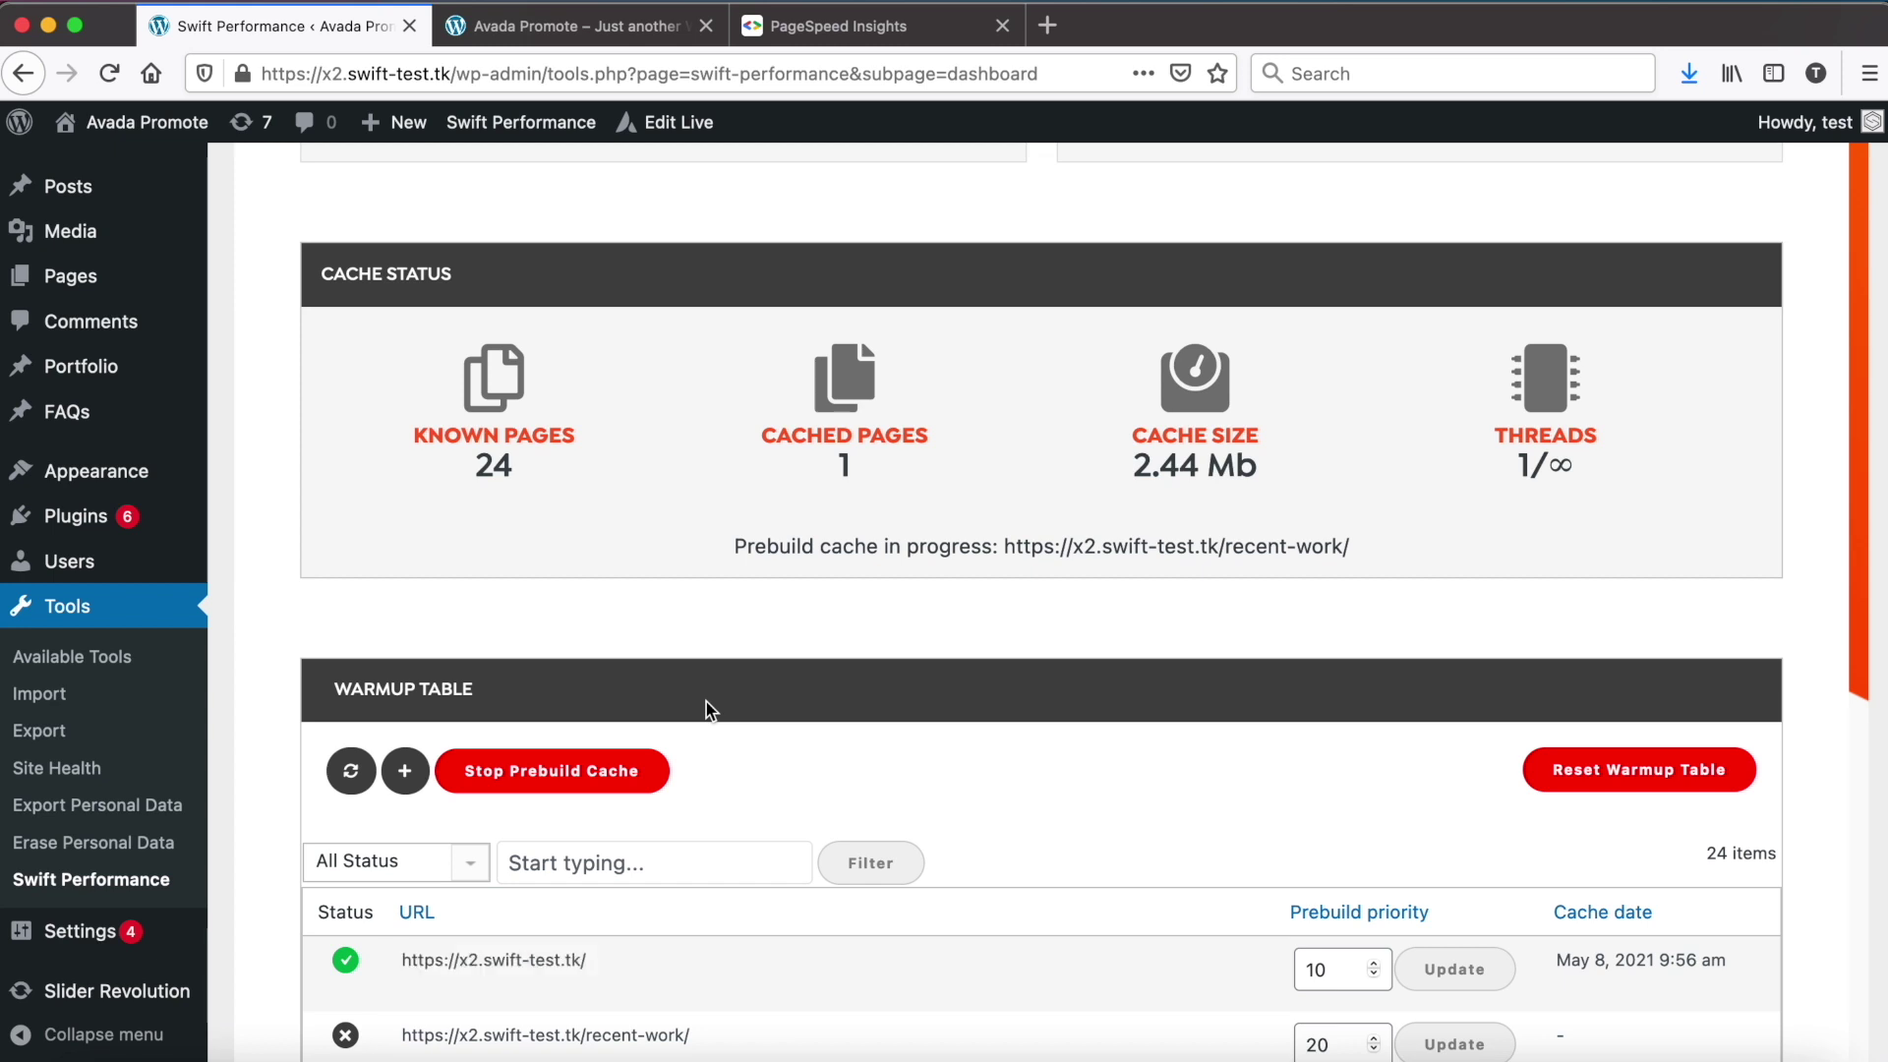
{"action": "left_click", "coordinate": [787, 30]}
{"action": "left_click", "coordinate": [1293, 252]}
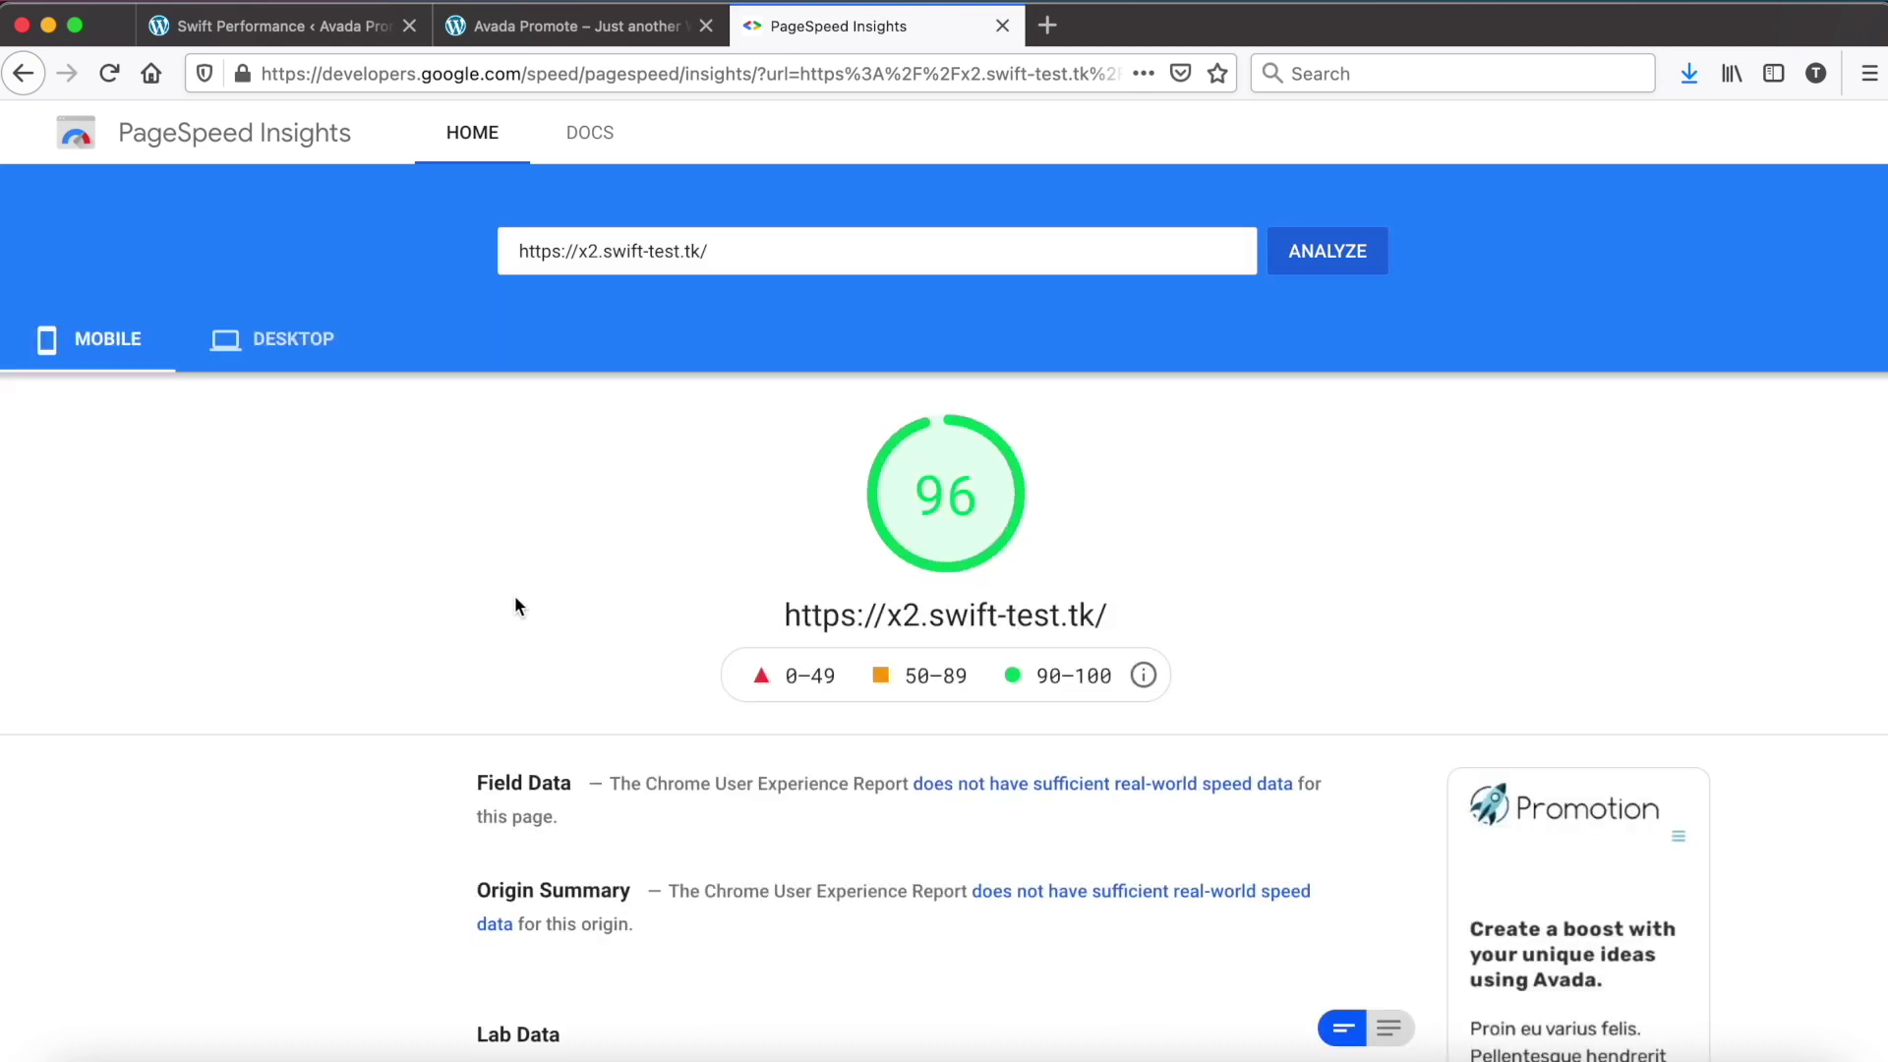
- Compare the 99 desktop score with the 96 mobile score and lab data, then return to the dashboard
{"action": "left_click", "coordinate": [270, 360]}
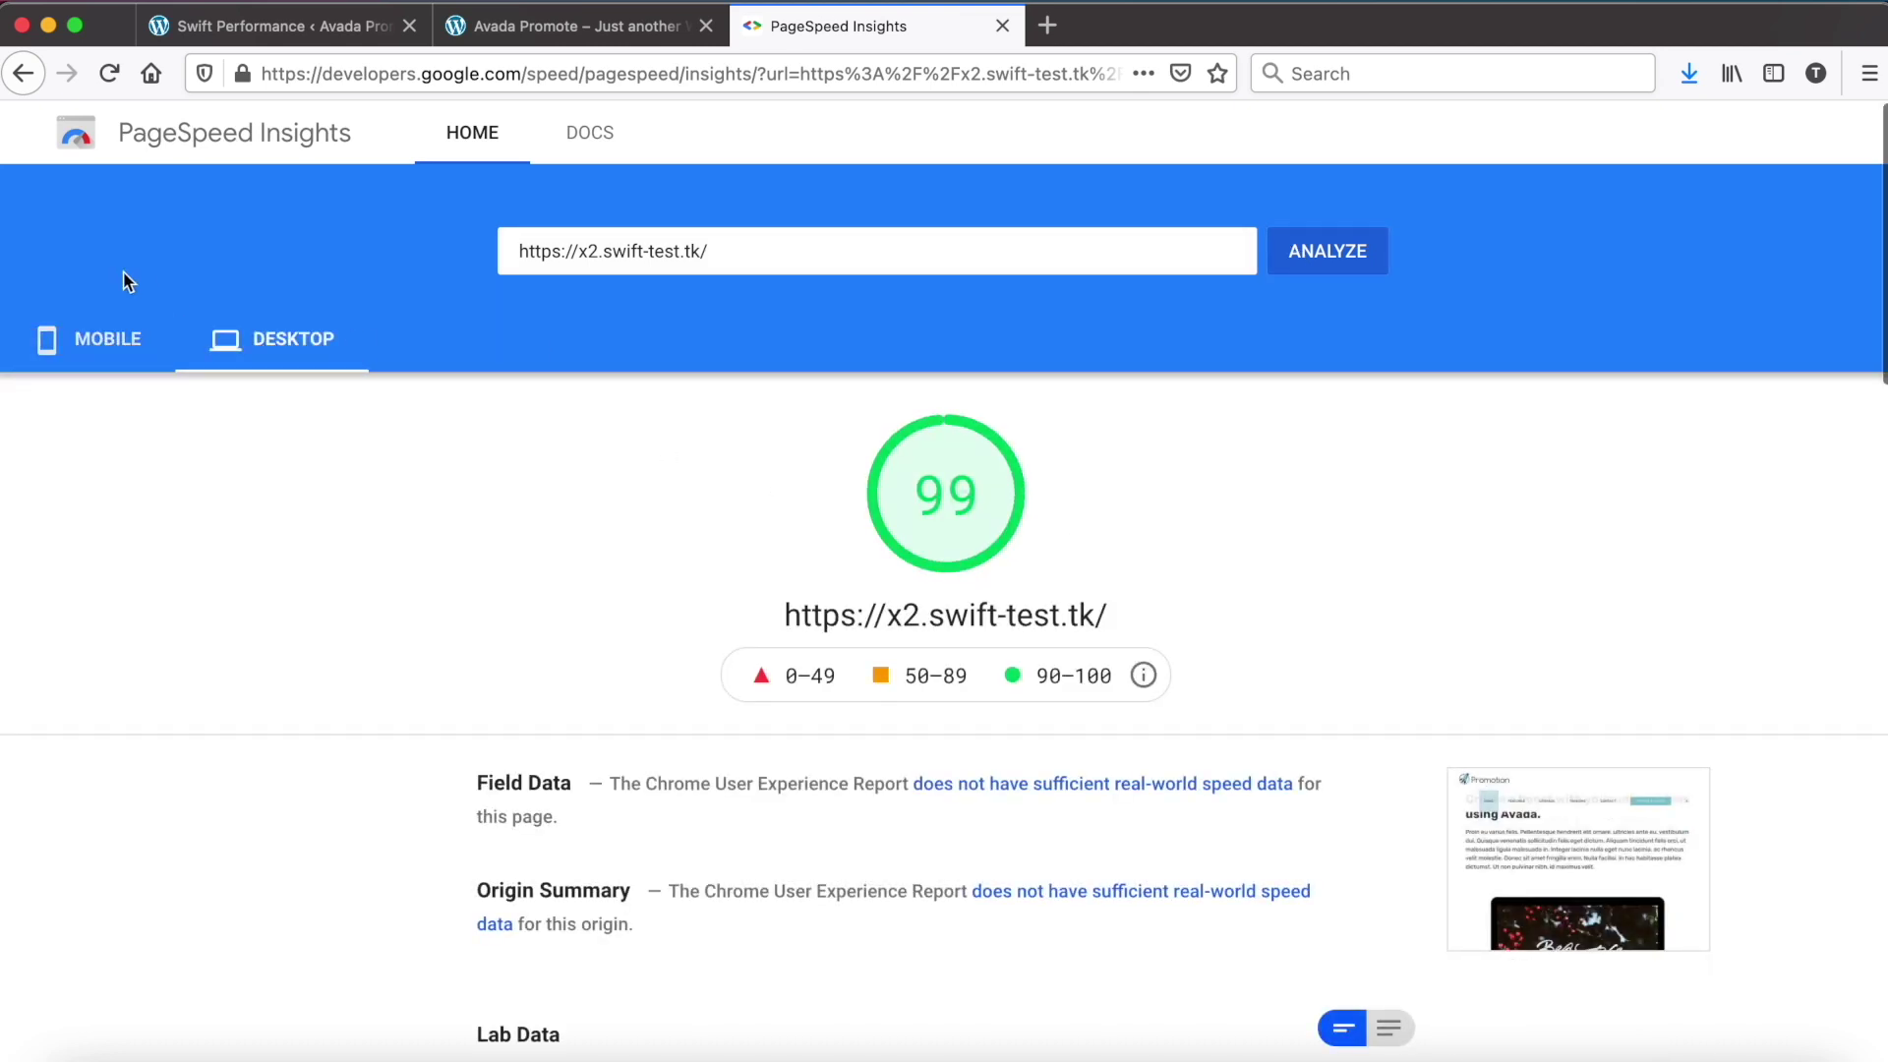
{"action": "left_click", "coordinate": [116, 346]}
{"action": "scroll", "coordinate": [1233, 528], "scroll_direction": "down", "scroll_amount": 3}
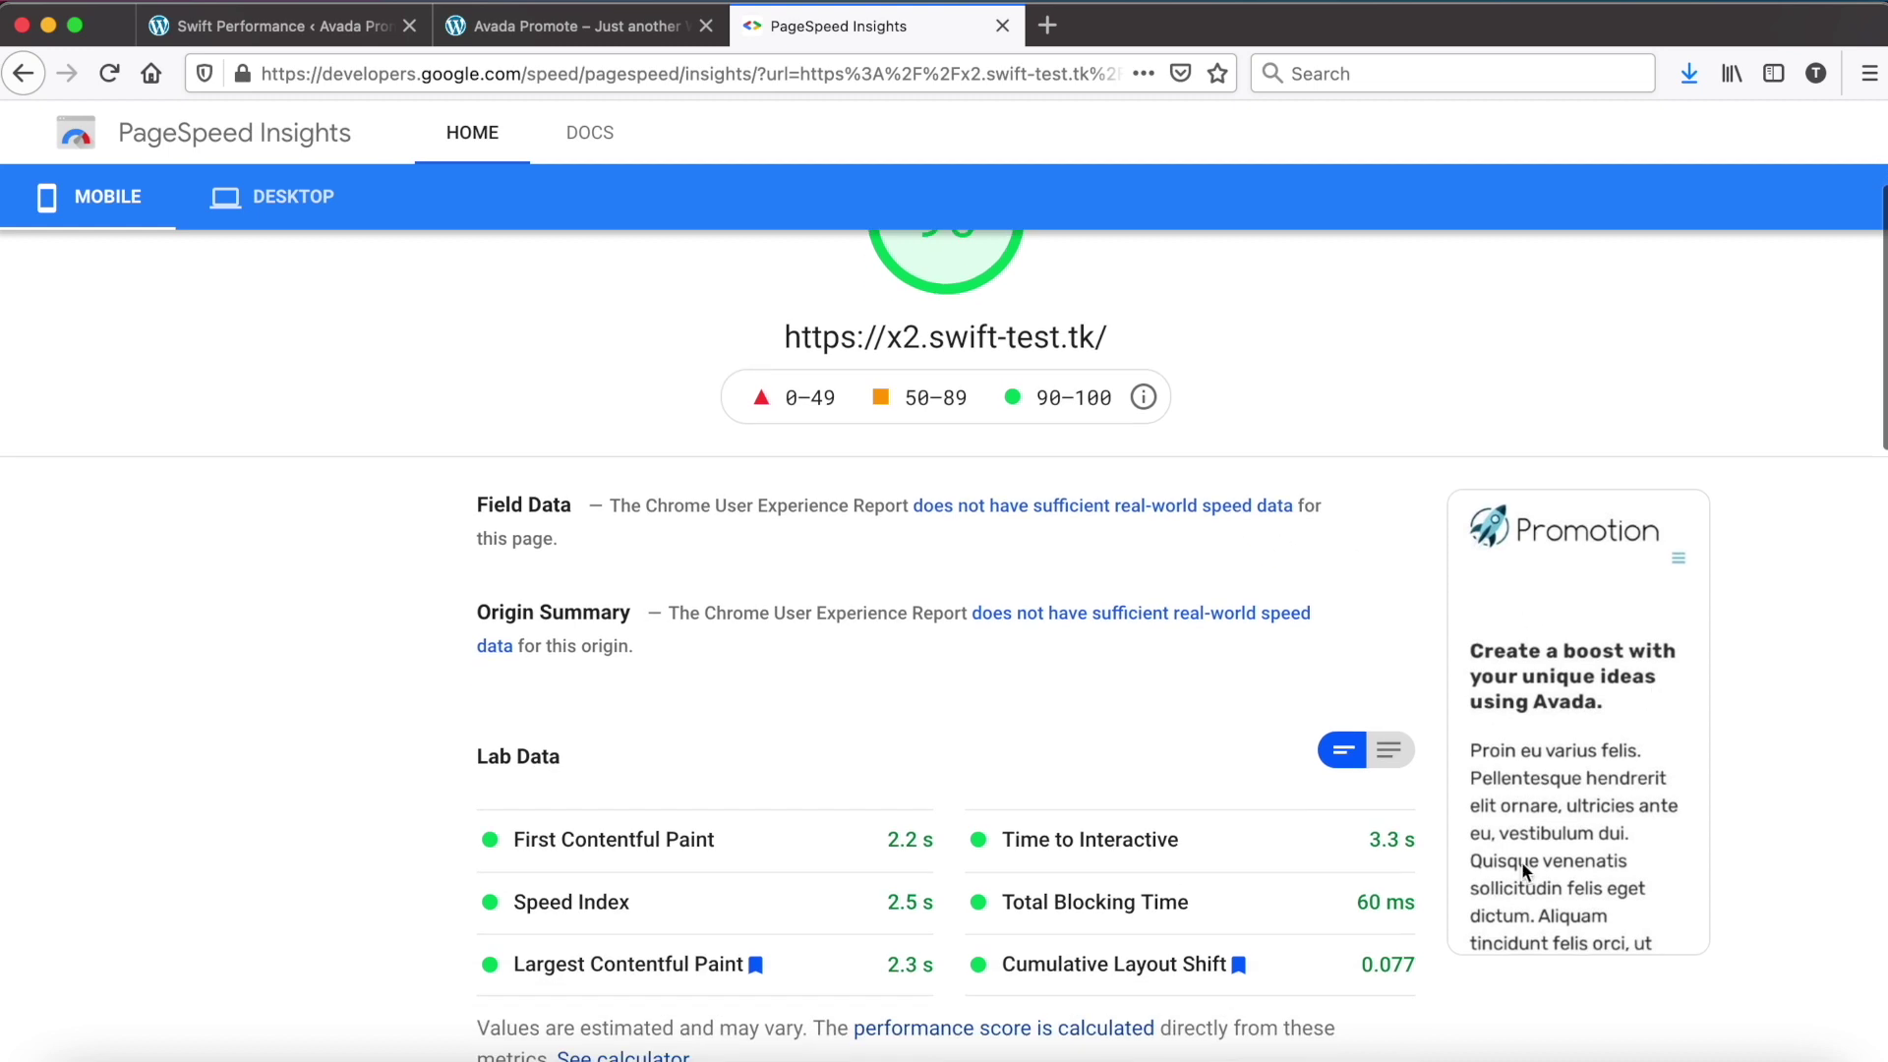
{"action": "scroll", "coordinate": [1160, 463], "scroll_direction": "up", "scroll_amount": 3}
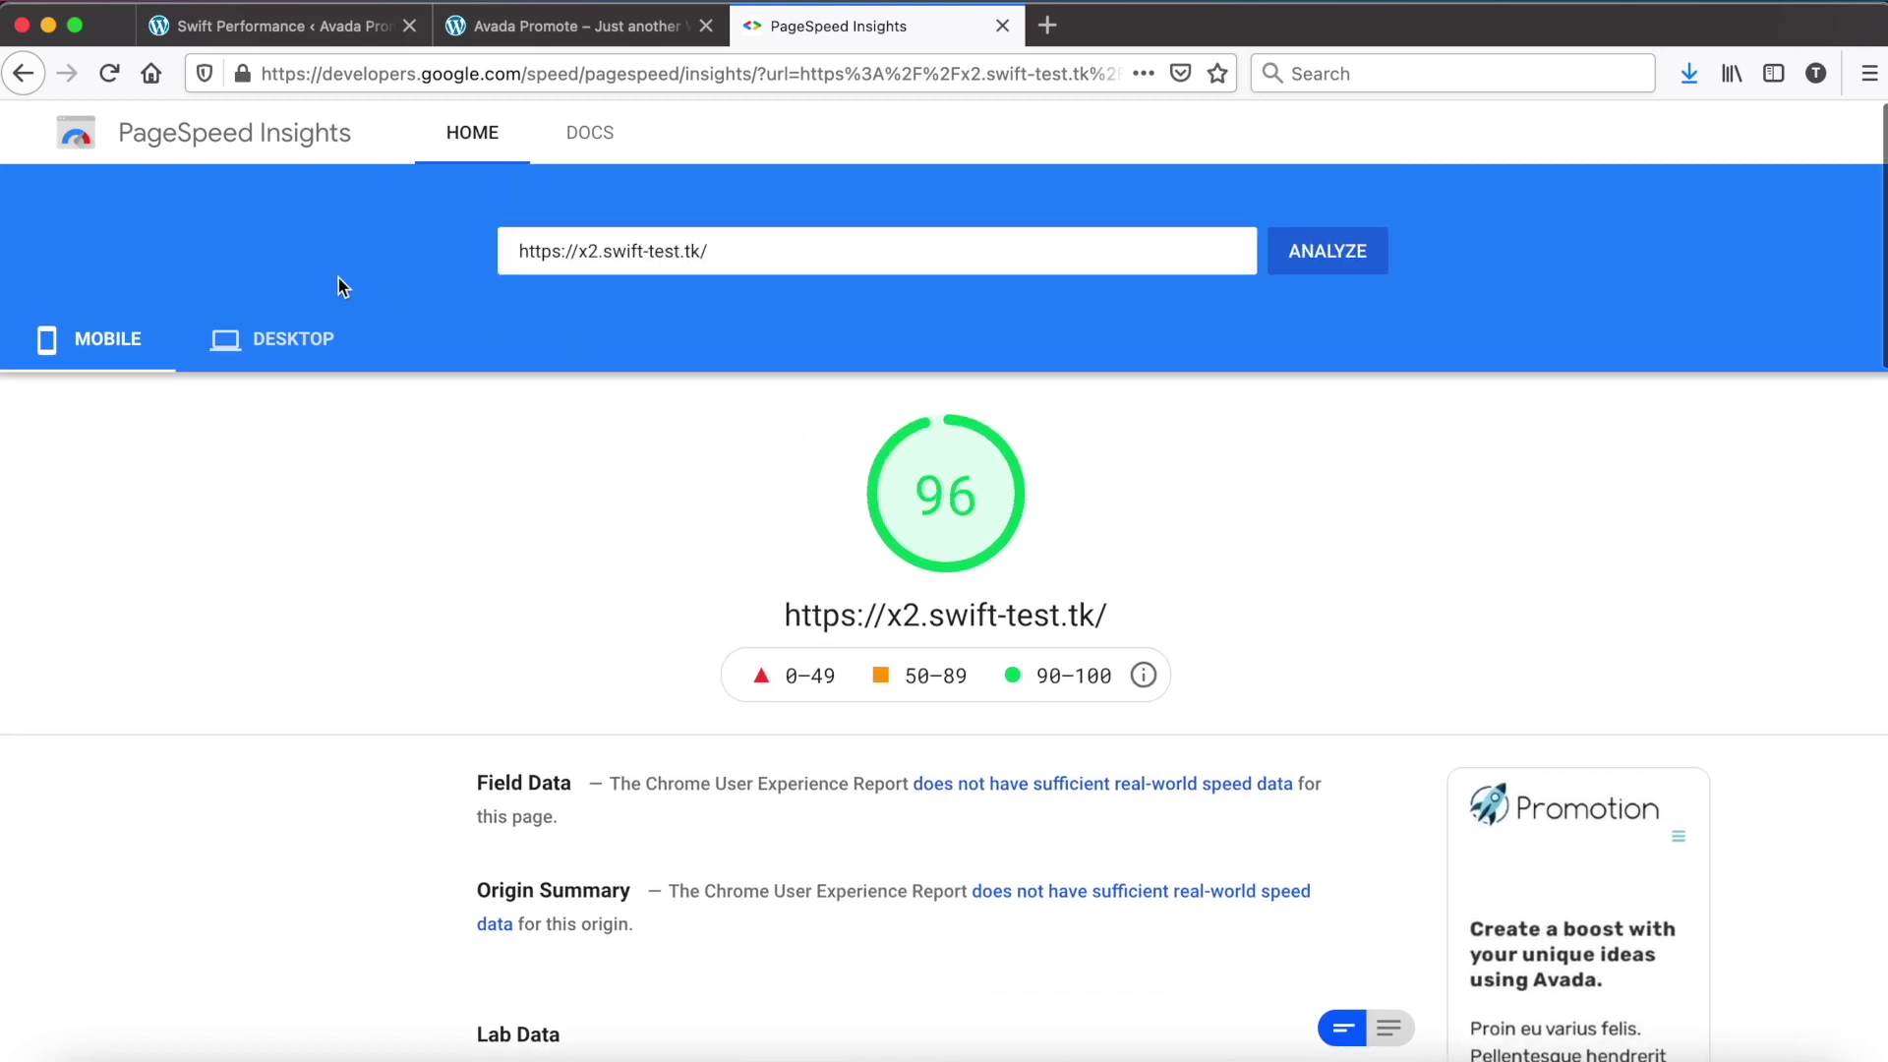
{"action": "left_click", "coordinate": [305, 319]}
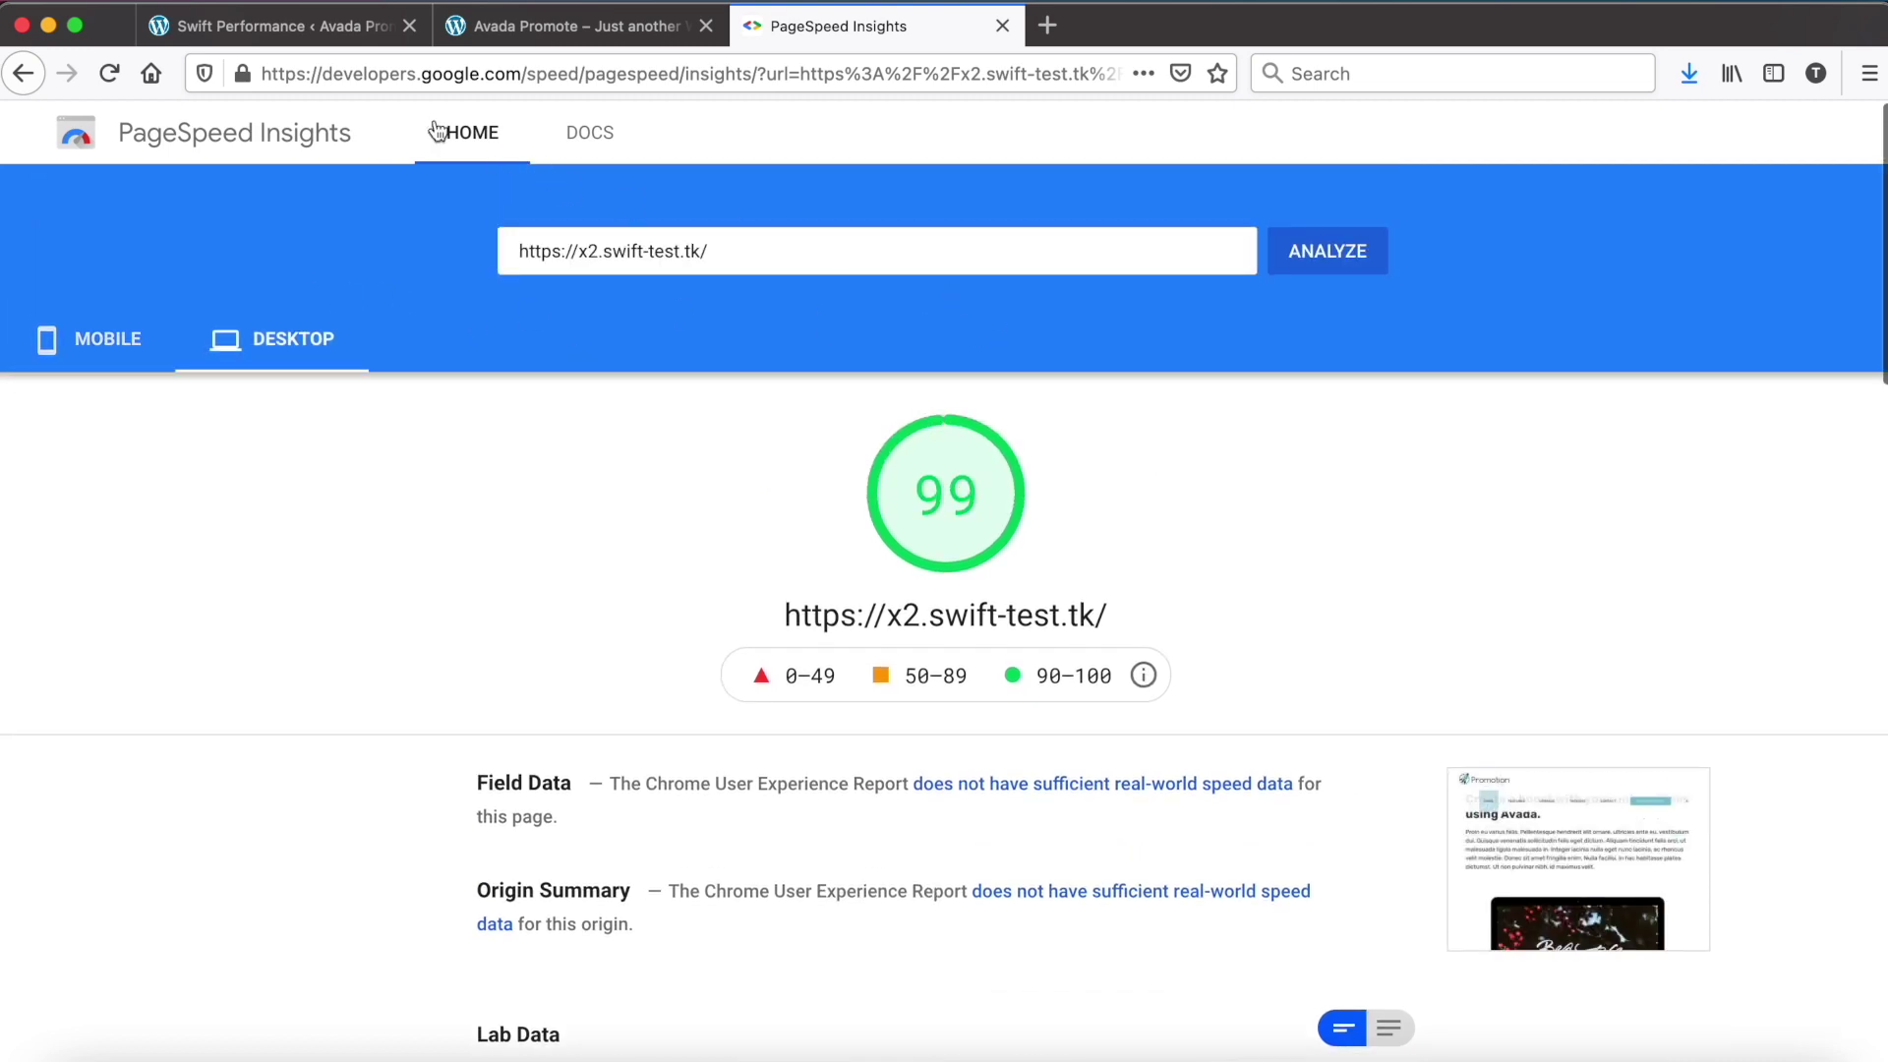
{"action": "left_click", "coordinate": [302, 39]}
{"action": "scroll", "coordinate": [572, 528], "scroll_direction": "down", "scroll_amount": 5}
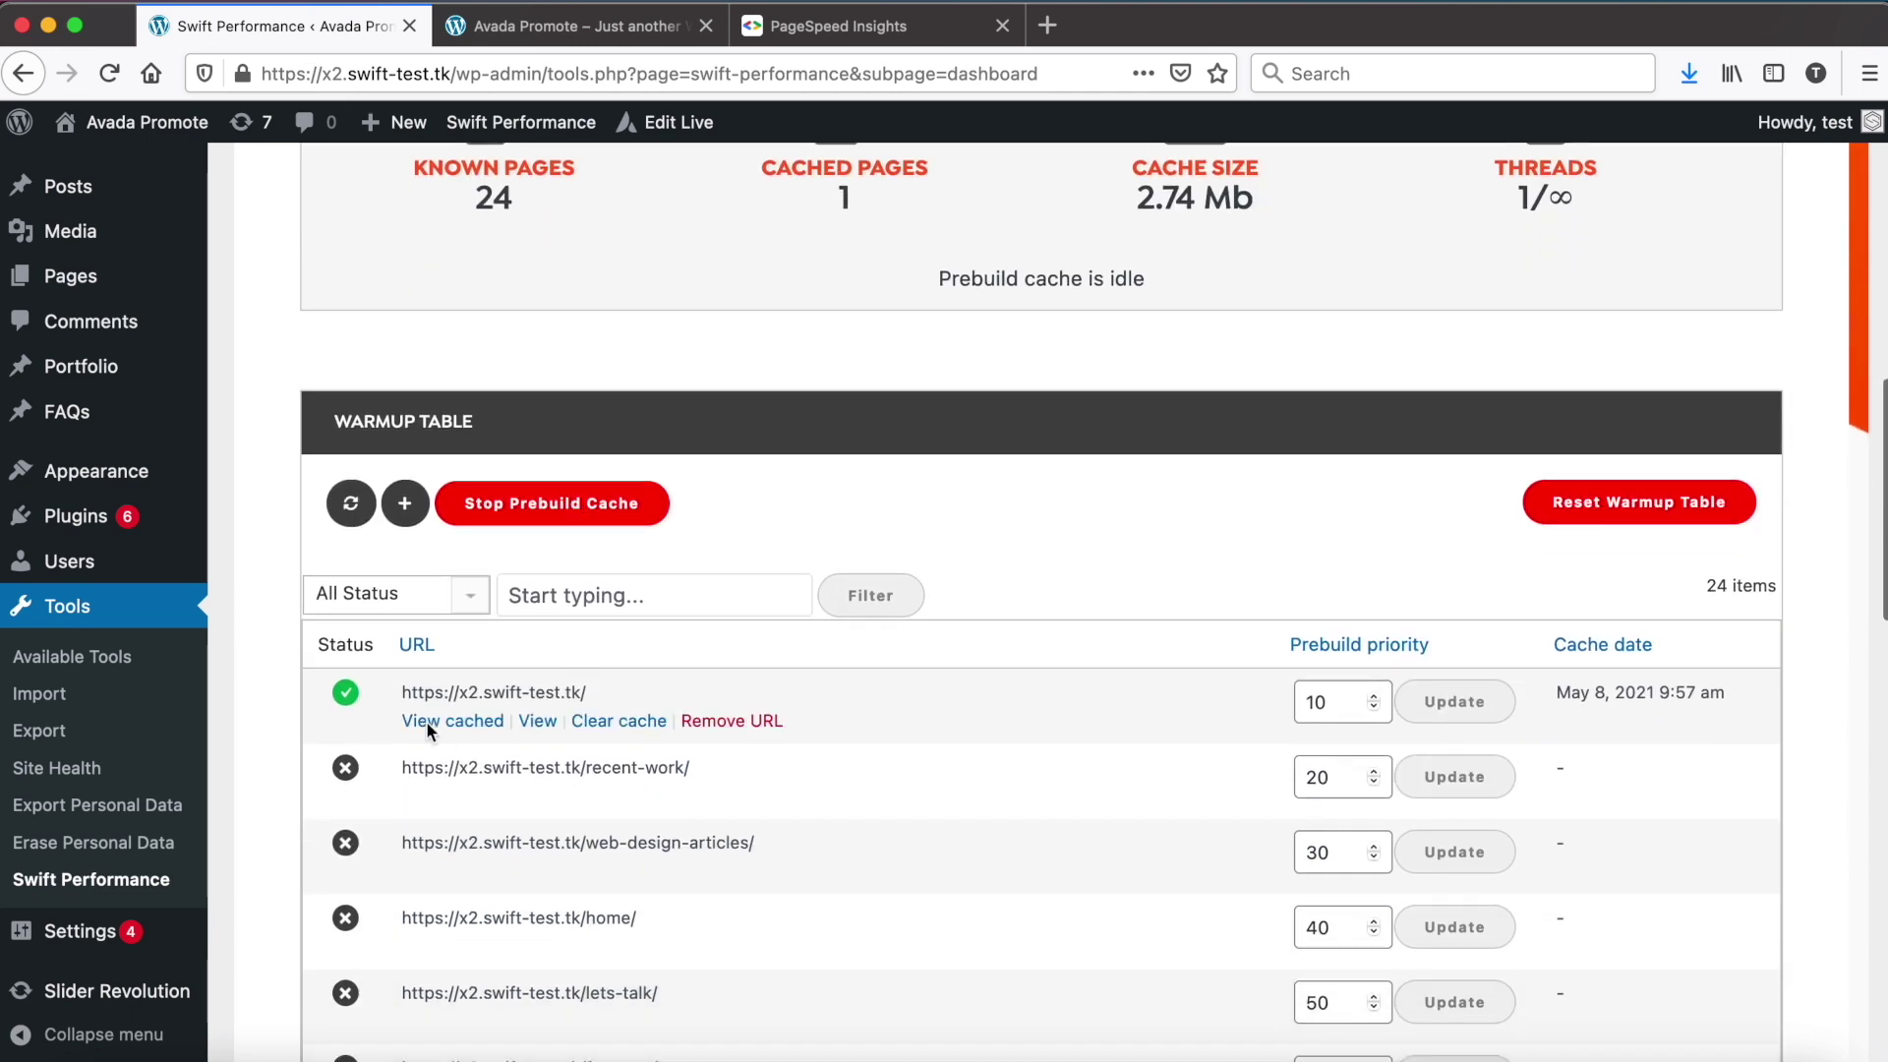
- Open the homepage's cached copy (?force-cached=1) in a new tab and reload it
{"action": "left_click", "coordinate": [429, 722]}
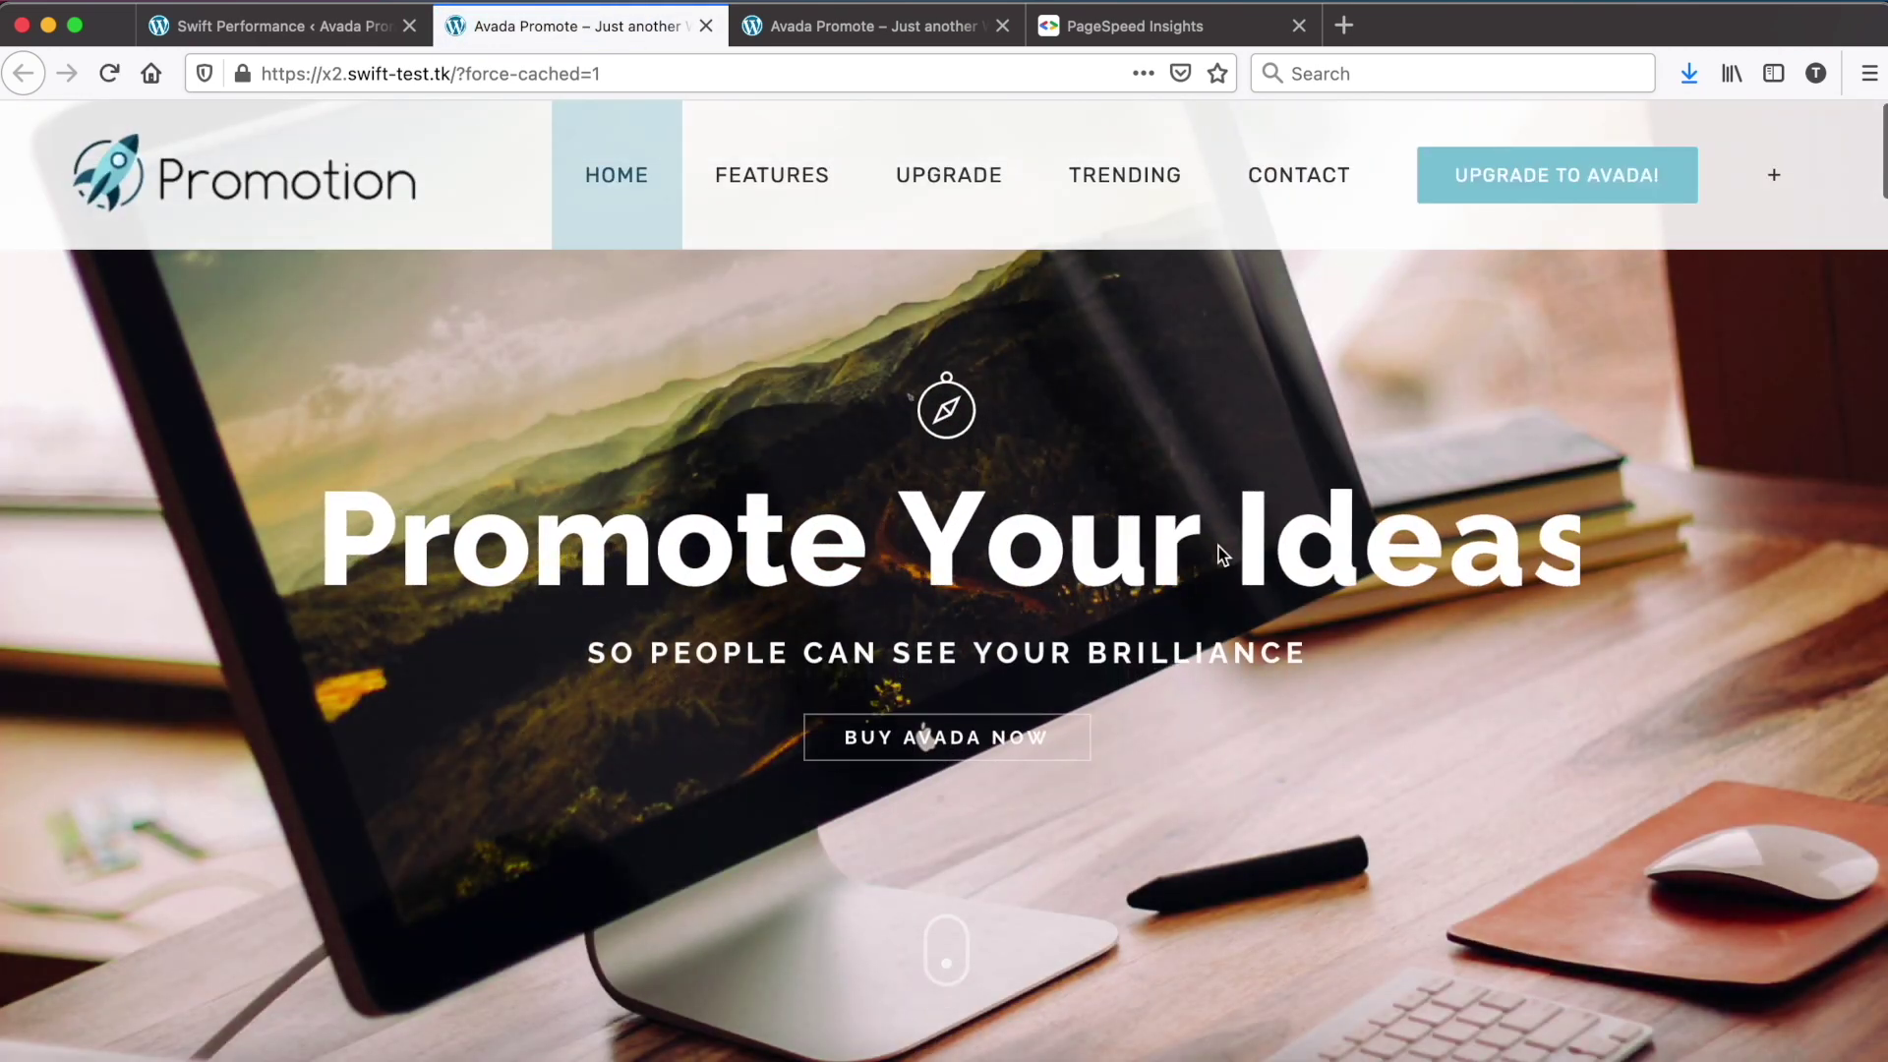
{"action": "key", "text": "super+r"}
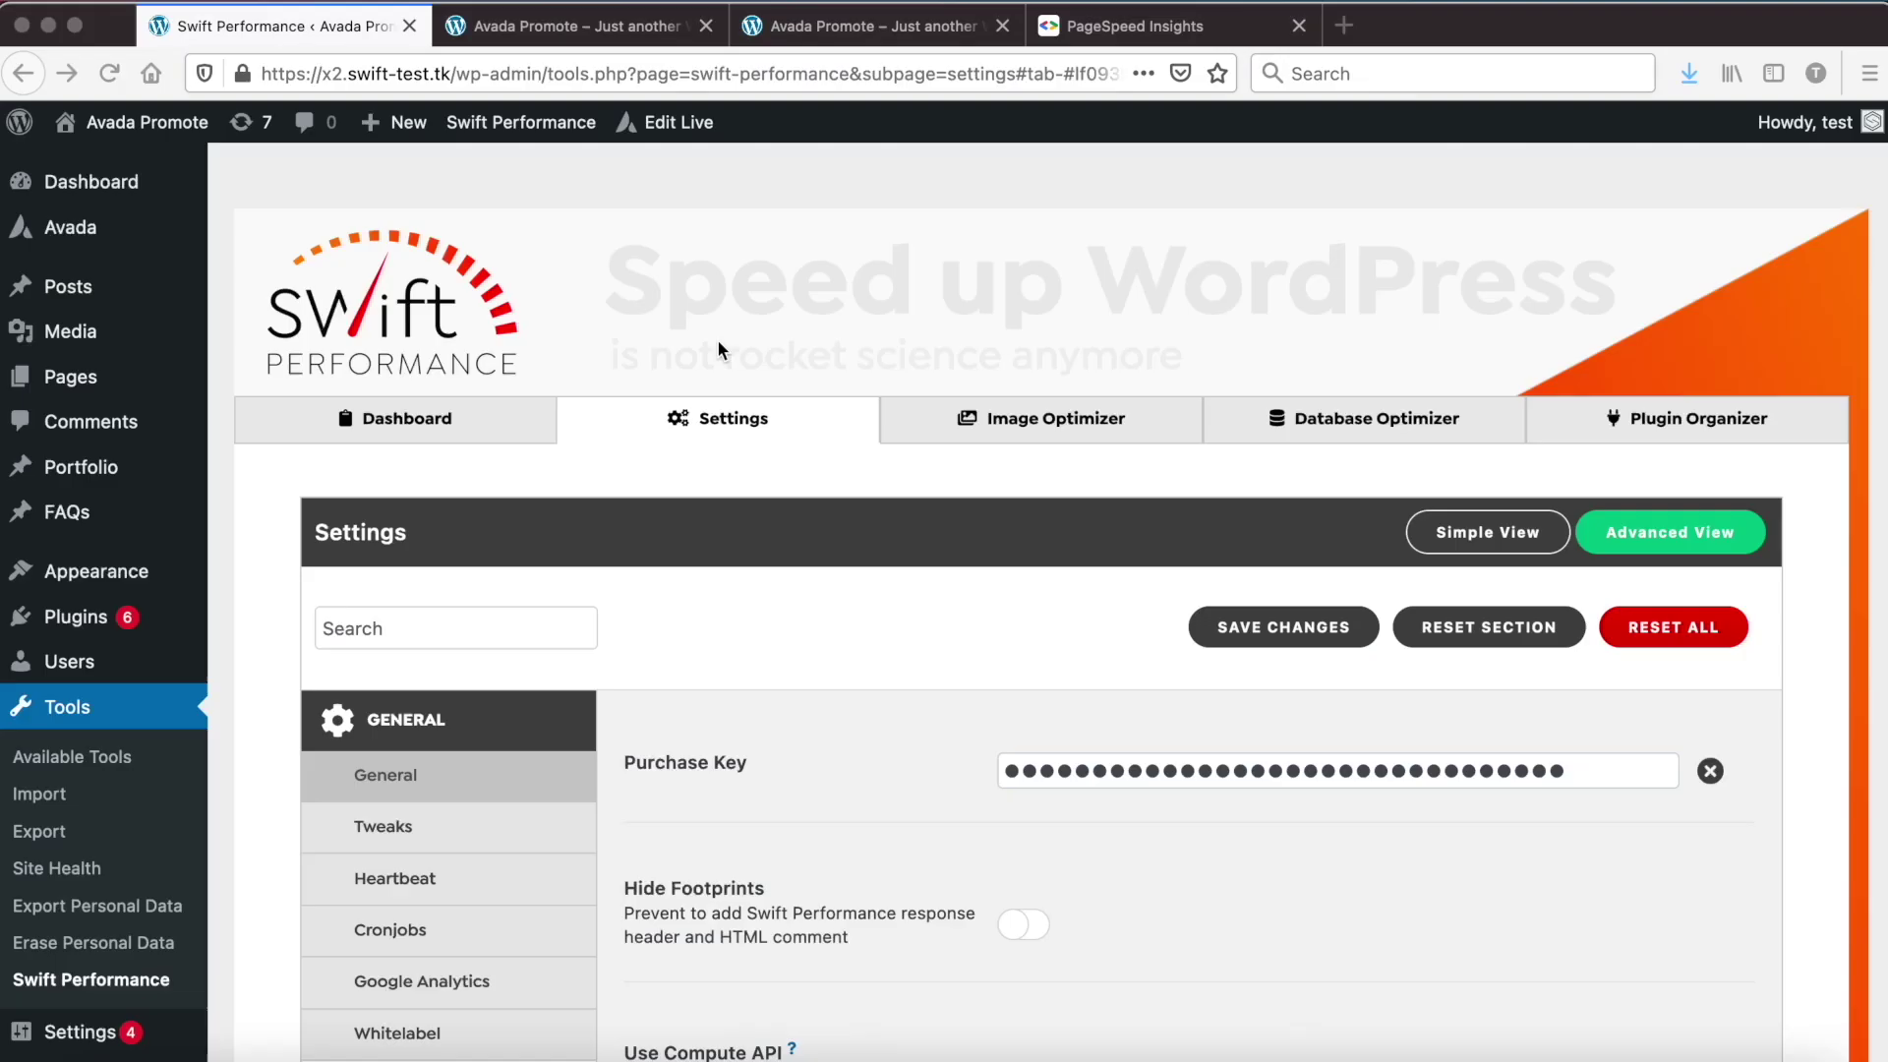
- In Optimization > Styles, paste Extra Critical CSS rules for rs-module-wrap, rs-module and rs-slides
{"action": "scroll", "coordinate": [808, 647], "scroll_direction": "down", "scroll_amount": 5}
{"action": "left_click", "coordinate": [468, 611]}
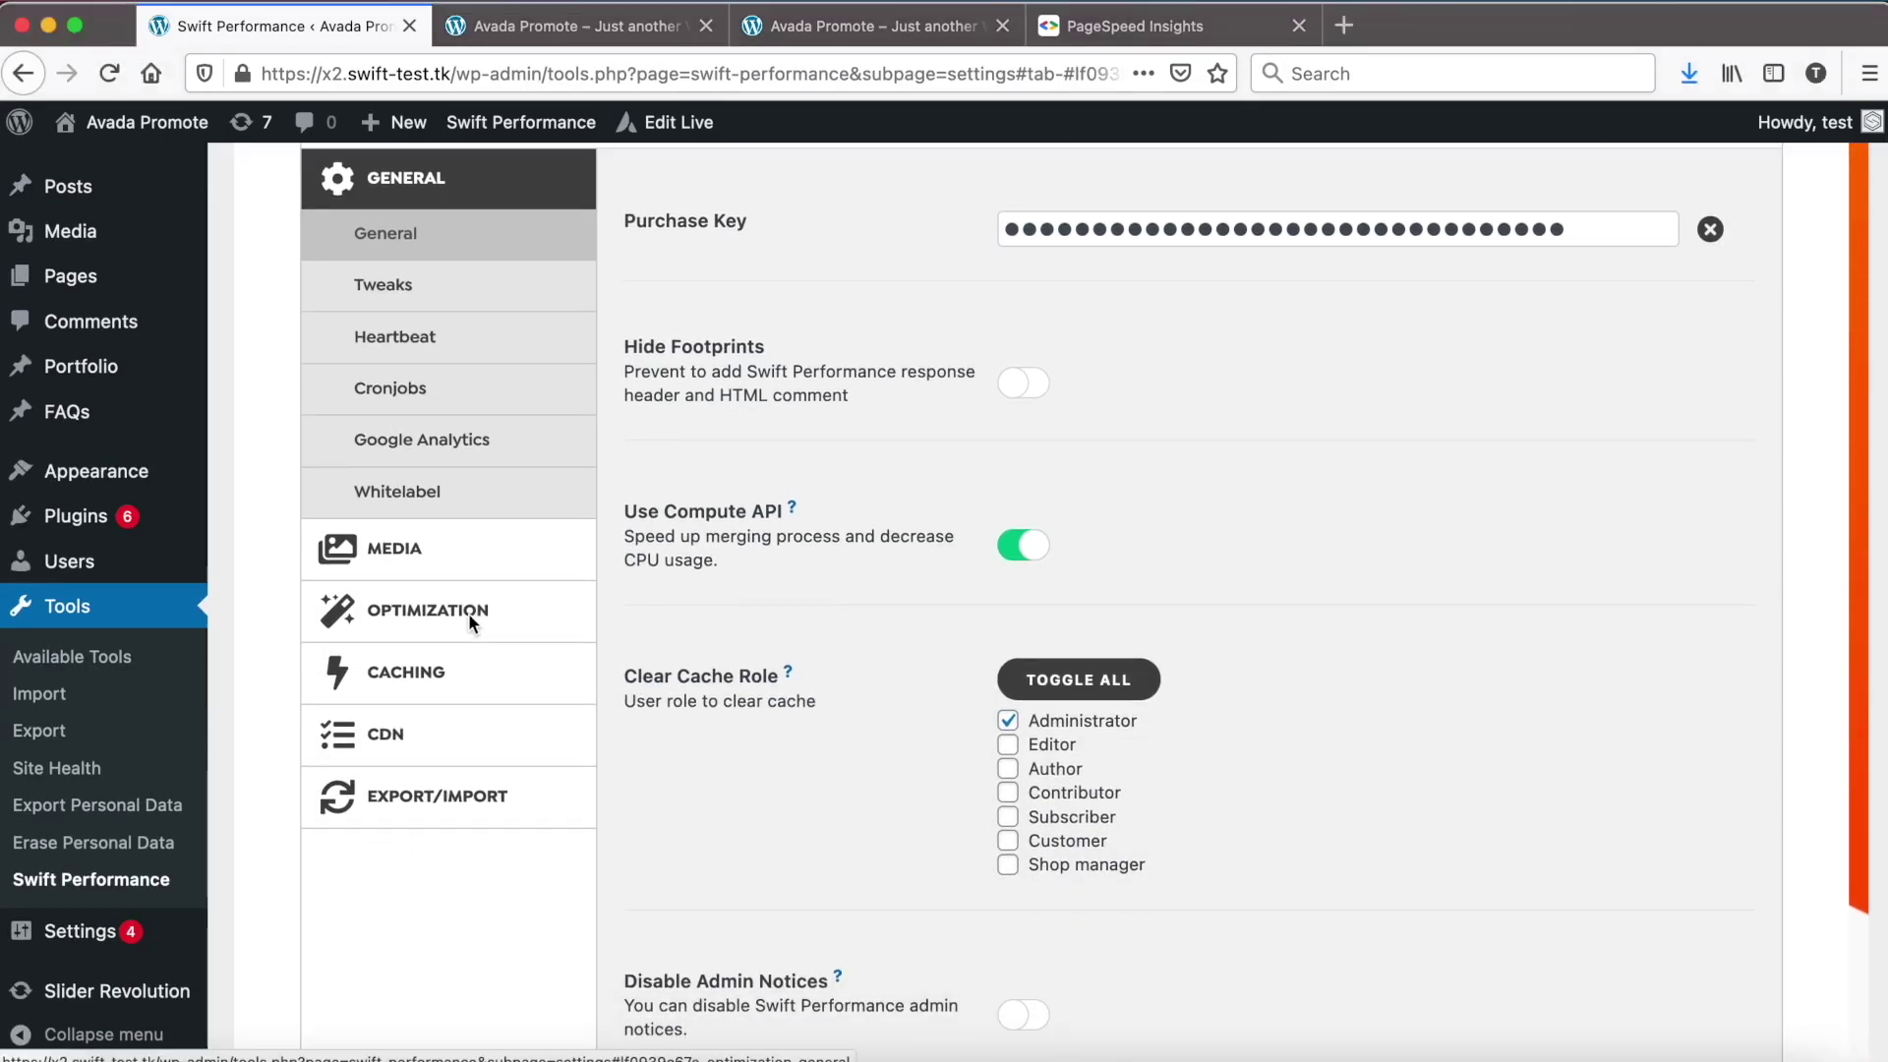
{"action": "left_click", "coordinate": [468, 611]}
{"action": "left_click", "coordinate": [439, 470]}
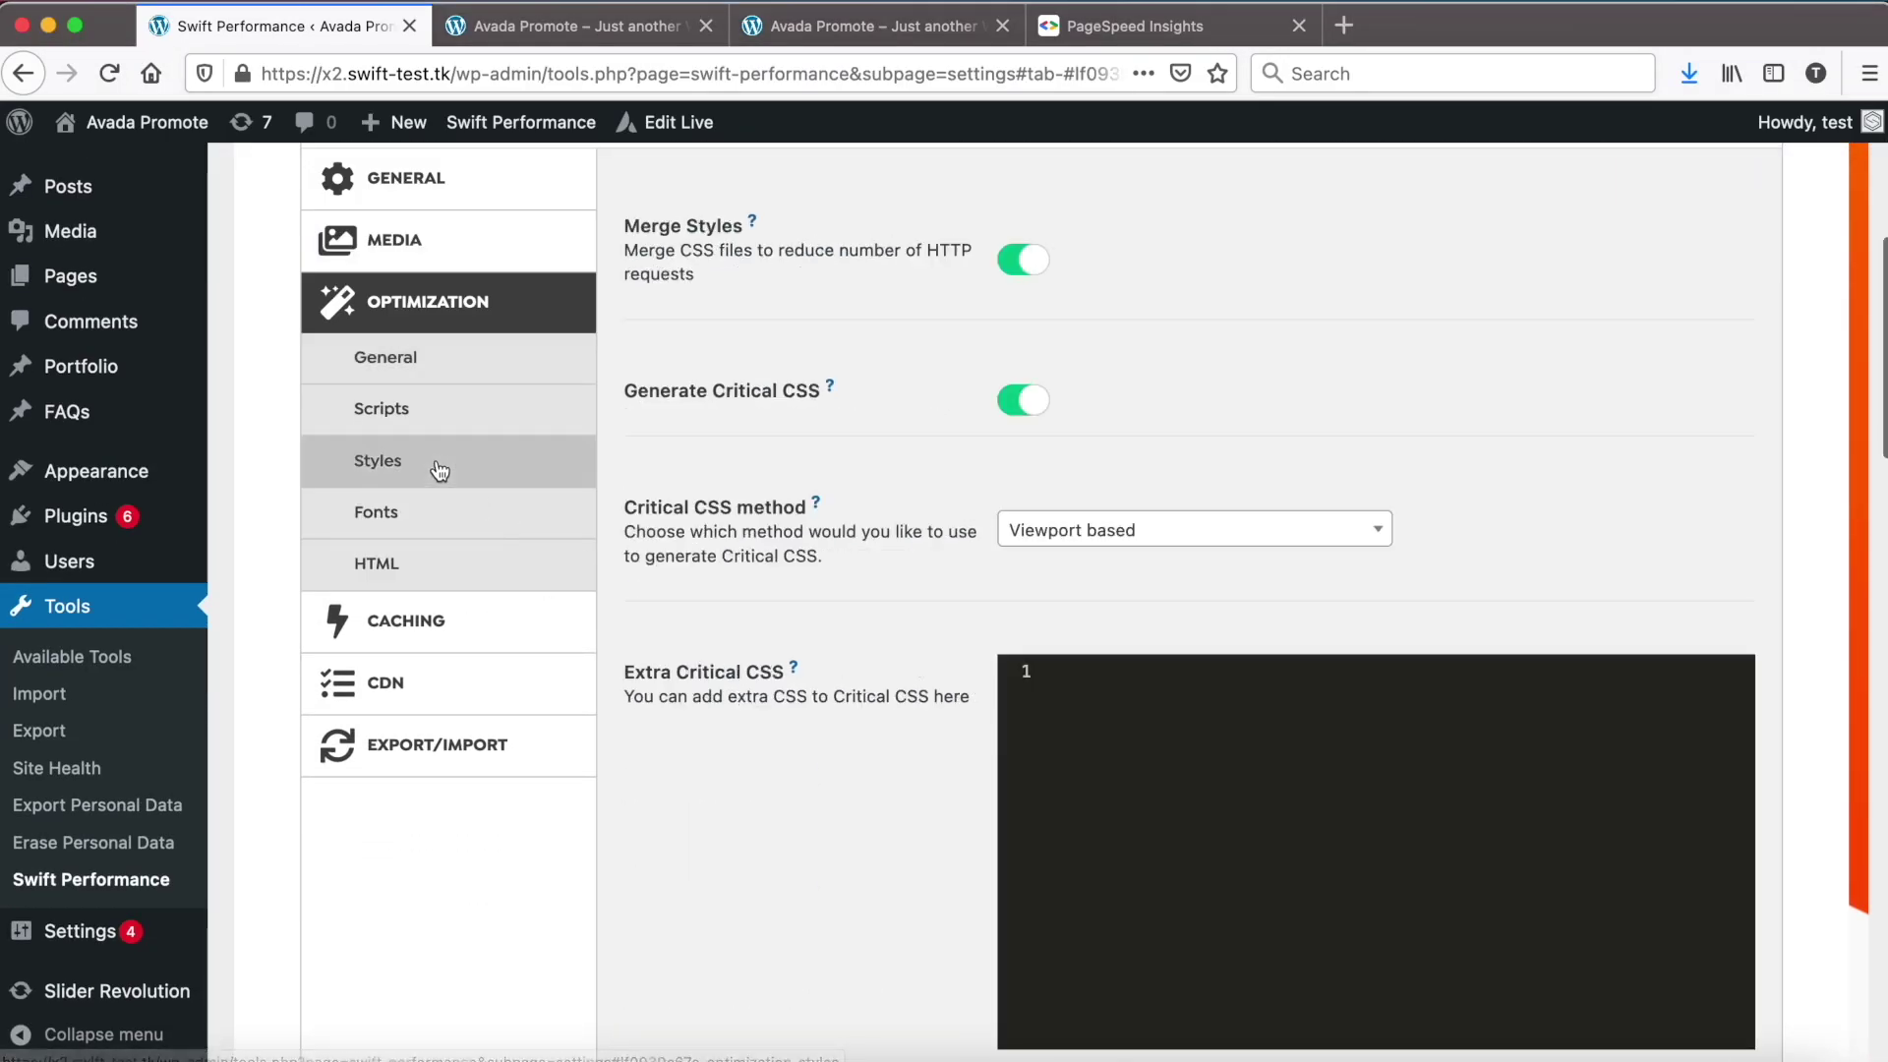
{"action": "type", "text": "rs-module-wrap, rs-module, rs-slides {     visibility: visible;     width: 100%;     height: 100%; }  rs-module-wrap {     height: 100vh; }"}
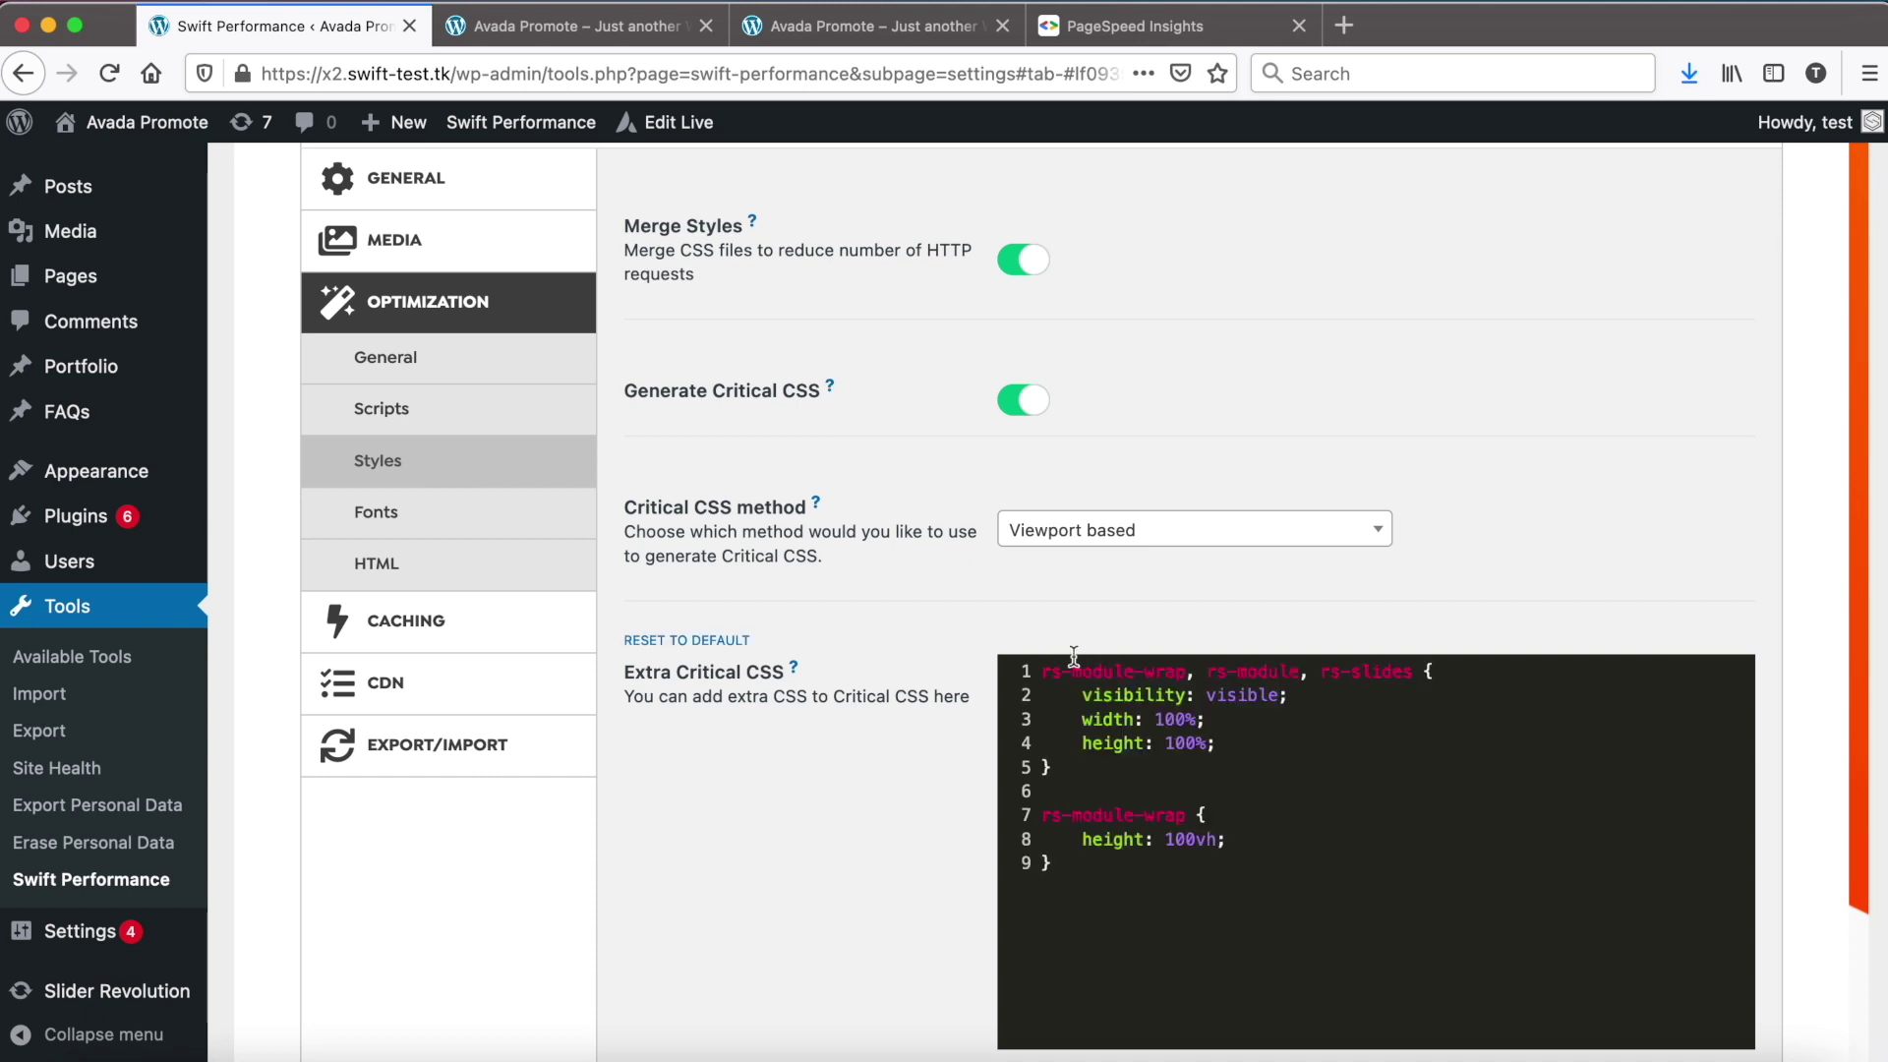
- Review the visibility, width, height and 100vh wrapper rules, then save the changes
{"action": "triple_click", "coordinate": [1073, 661]}
{"action": "left_click", "coordinate": [1273, 670]}
{"action": "left_click_drag", "start_coordinate": [1081, 694], "coordinate": [1276, 737]}
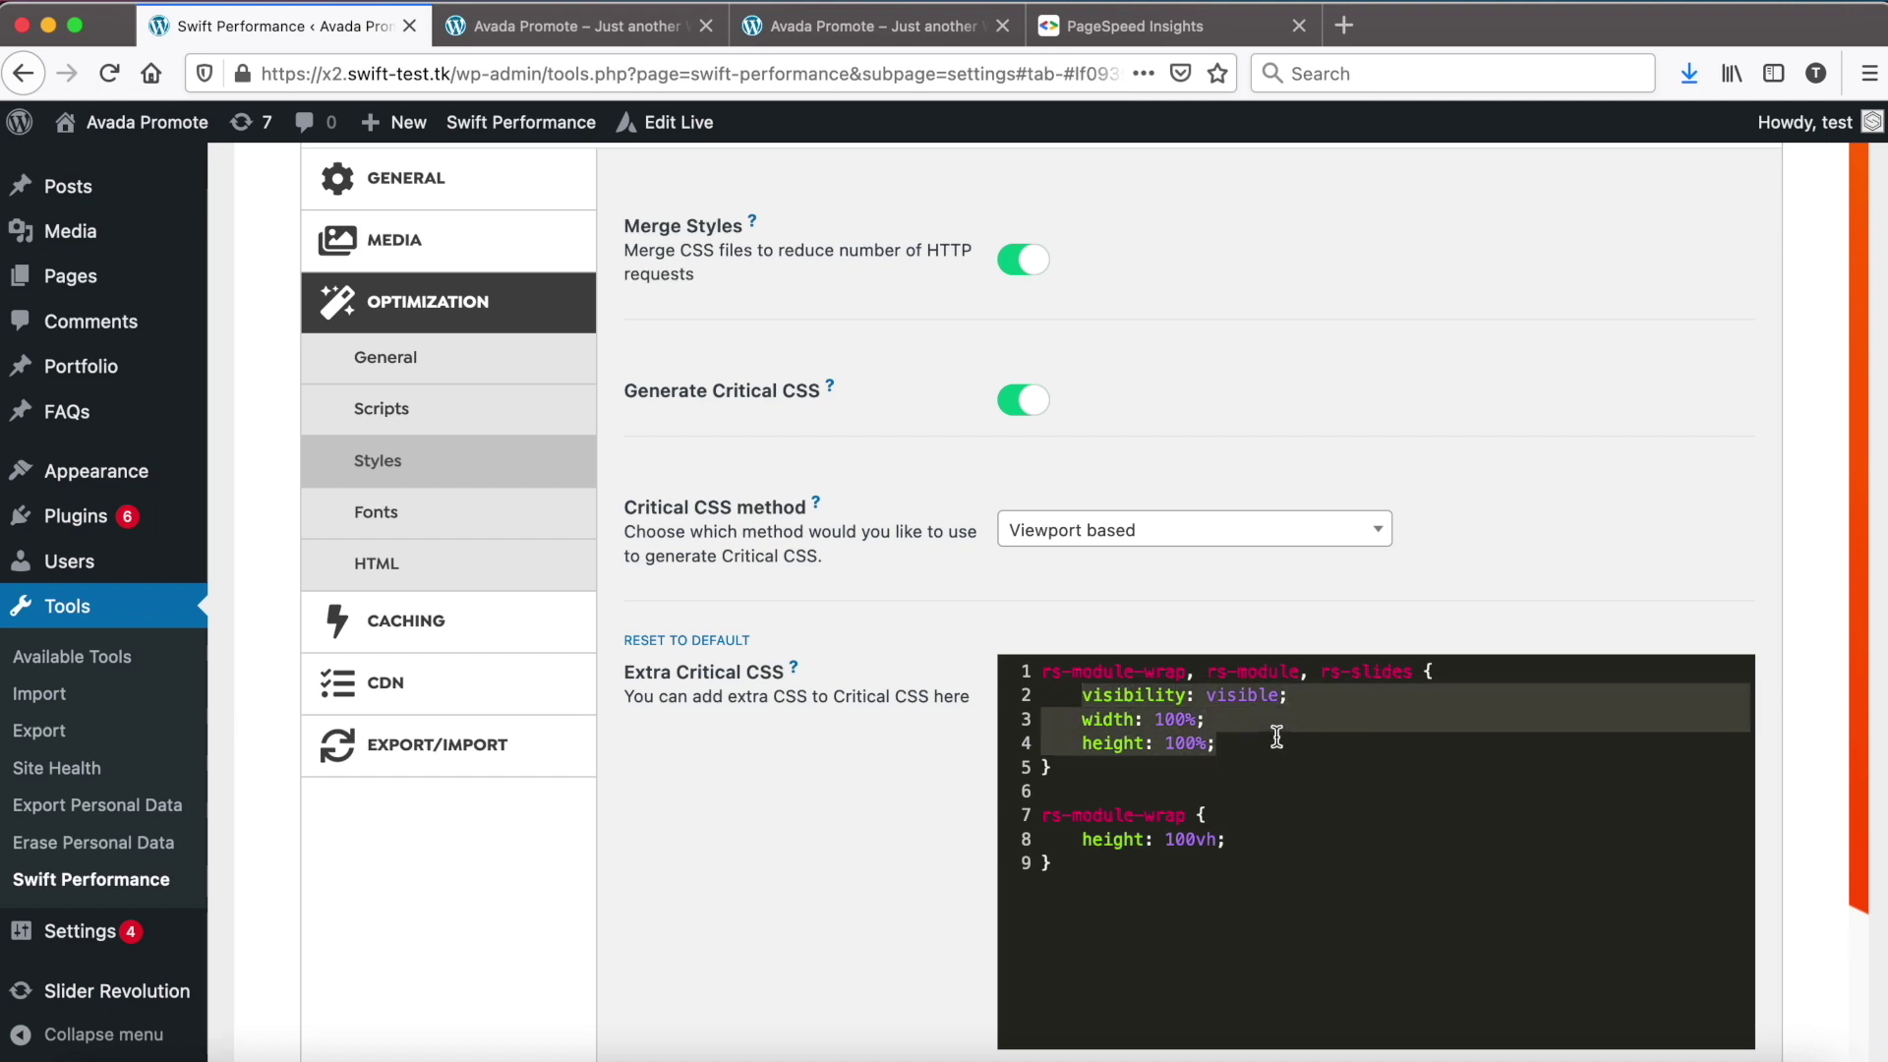
{"action": "double_click", "coordinate": [1083, 814]}
{"action": "double_click", "coordinate": [1195, 834]}
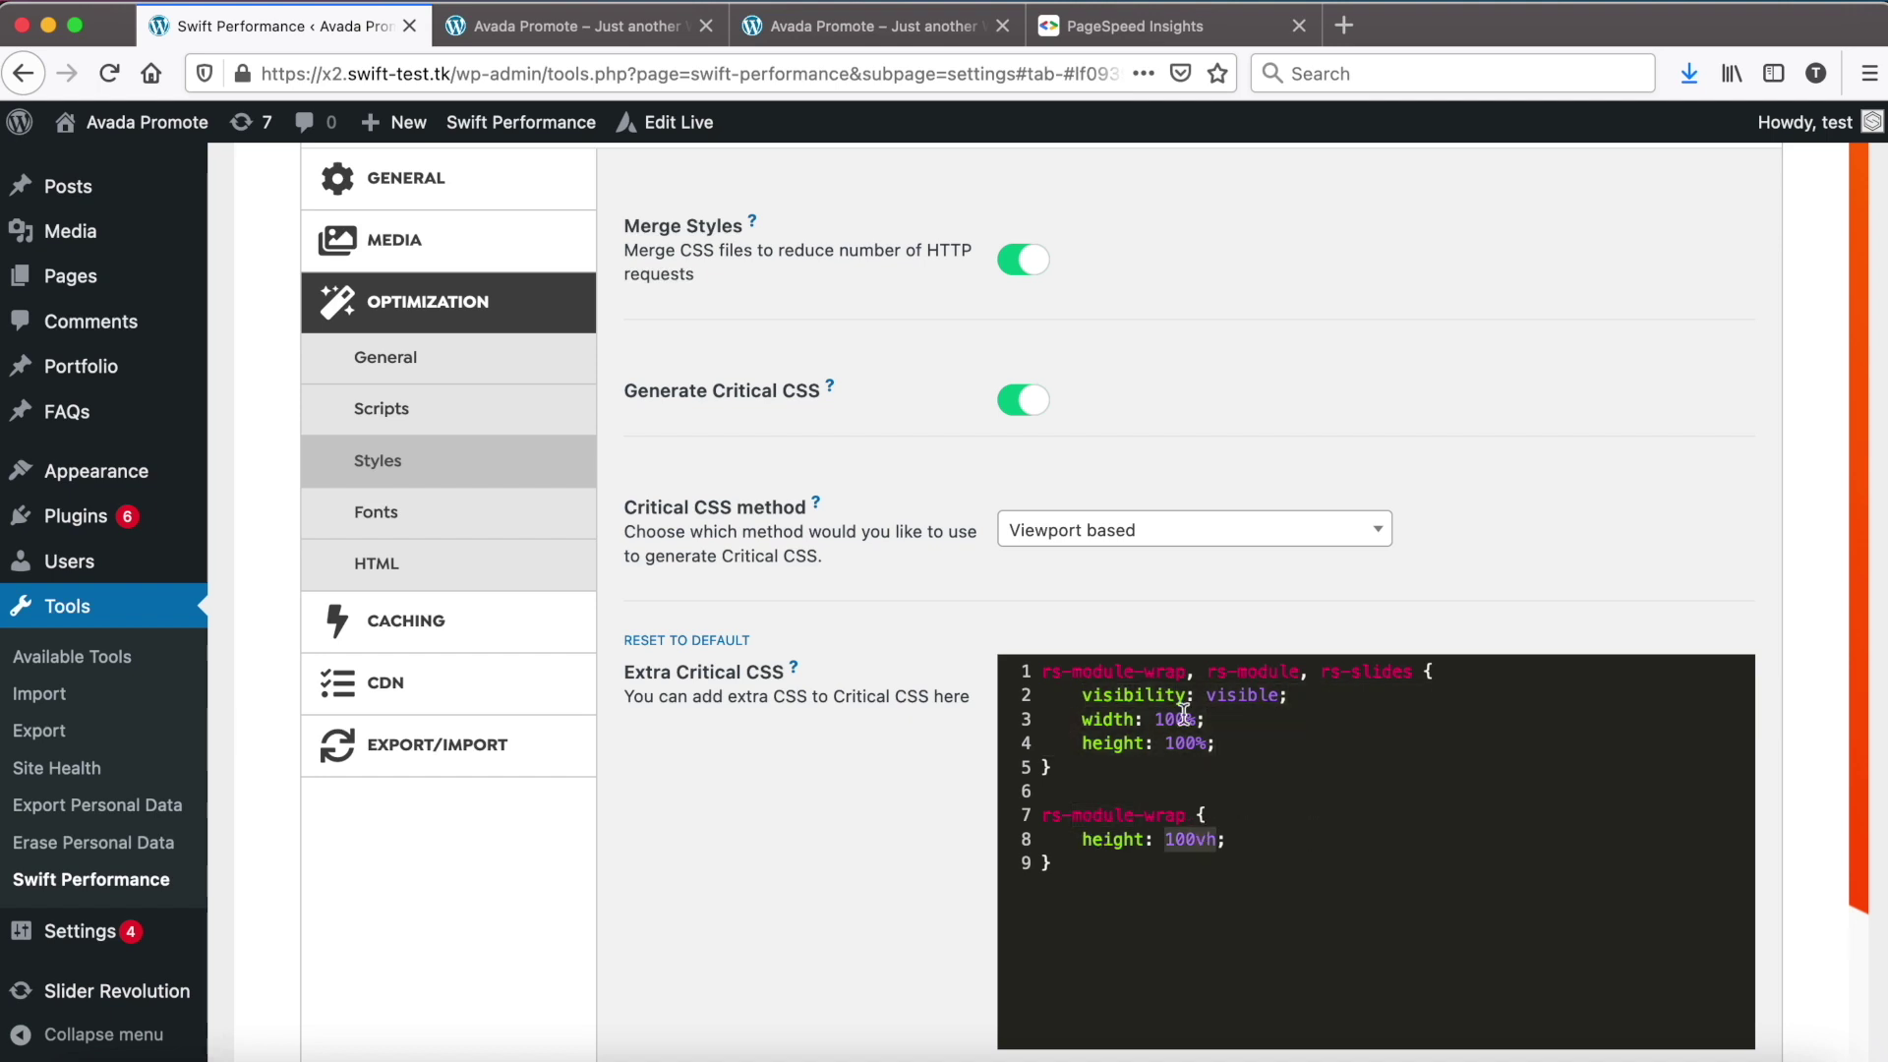
{"action": "scroll", "coordinate": [1057, 531], "scroll_direction": "up", "scroll_amount": 5}
{"action": "left_click", "coordinate": [1241, 447]}
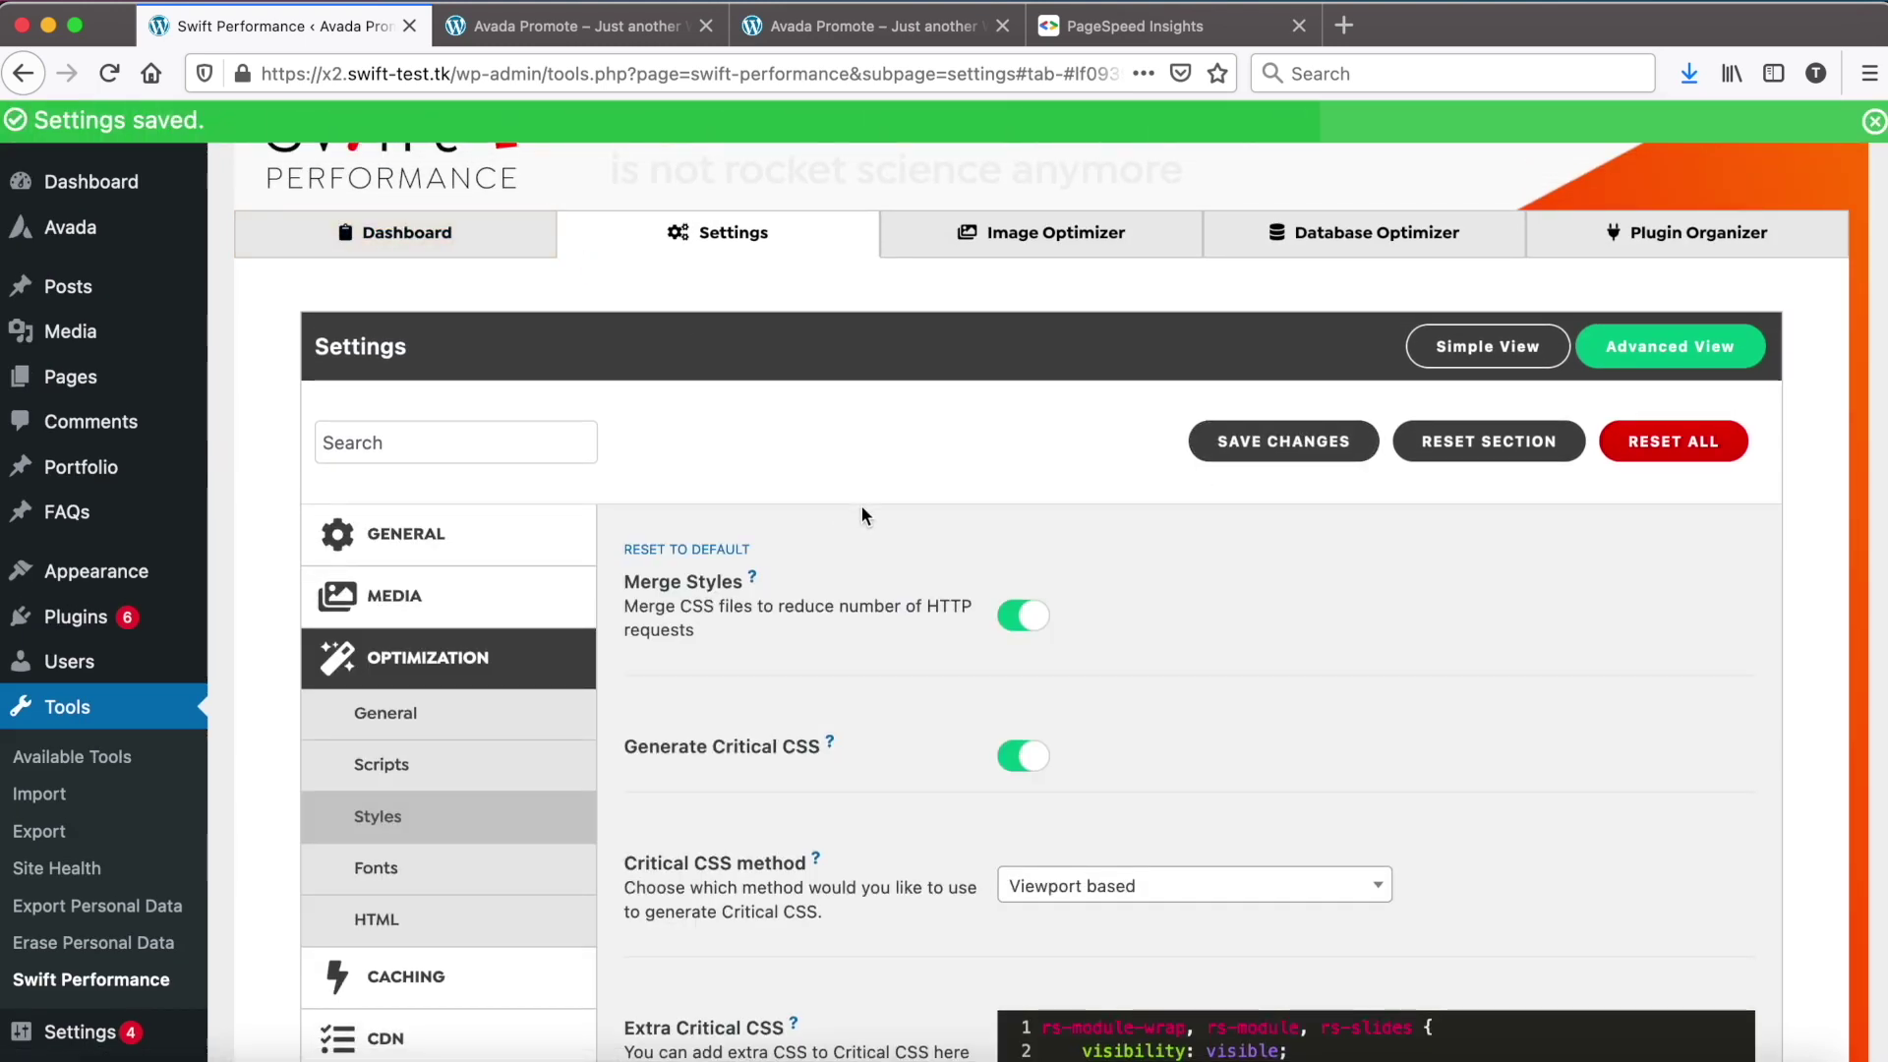
- Clear all cache and watch the homepage re-cache (1 of 24 pages, 2.74 Mb), then return to PageSpeed
{"action": "left_click", "coordinate": [444, 251]}
{"action": "left_click", "coordinate": [474, 854]}
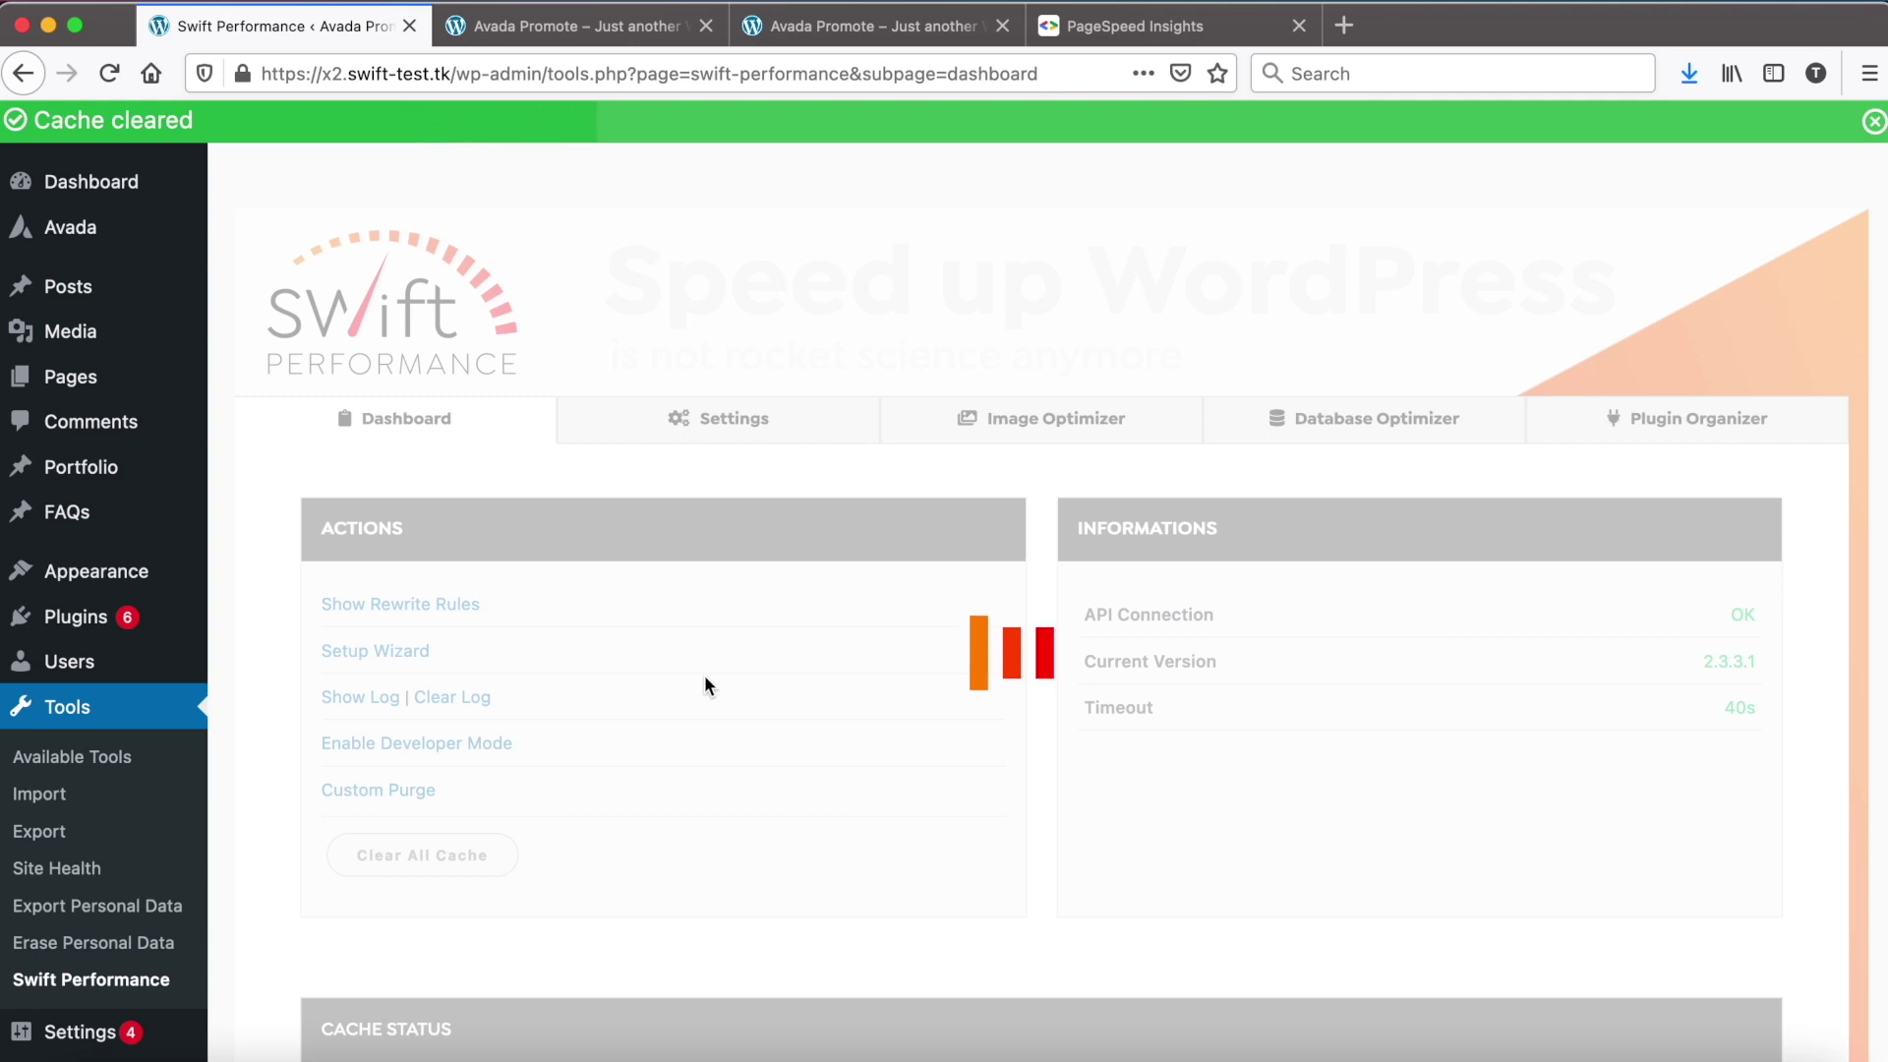
{"action": "scroll", "coordinate": [704, 685], "scroll_direction": "down", "scroll_amount": 6}
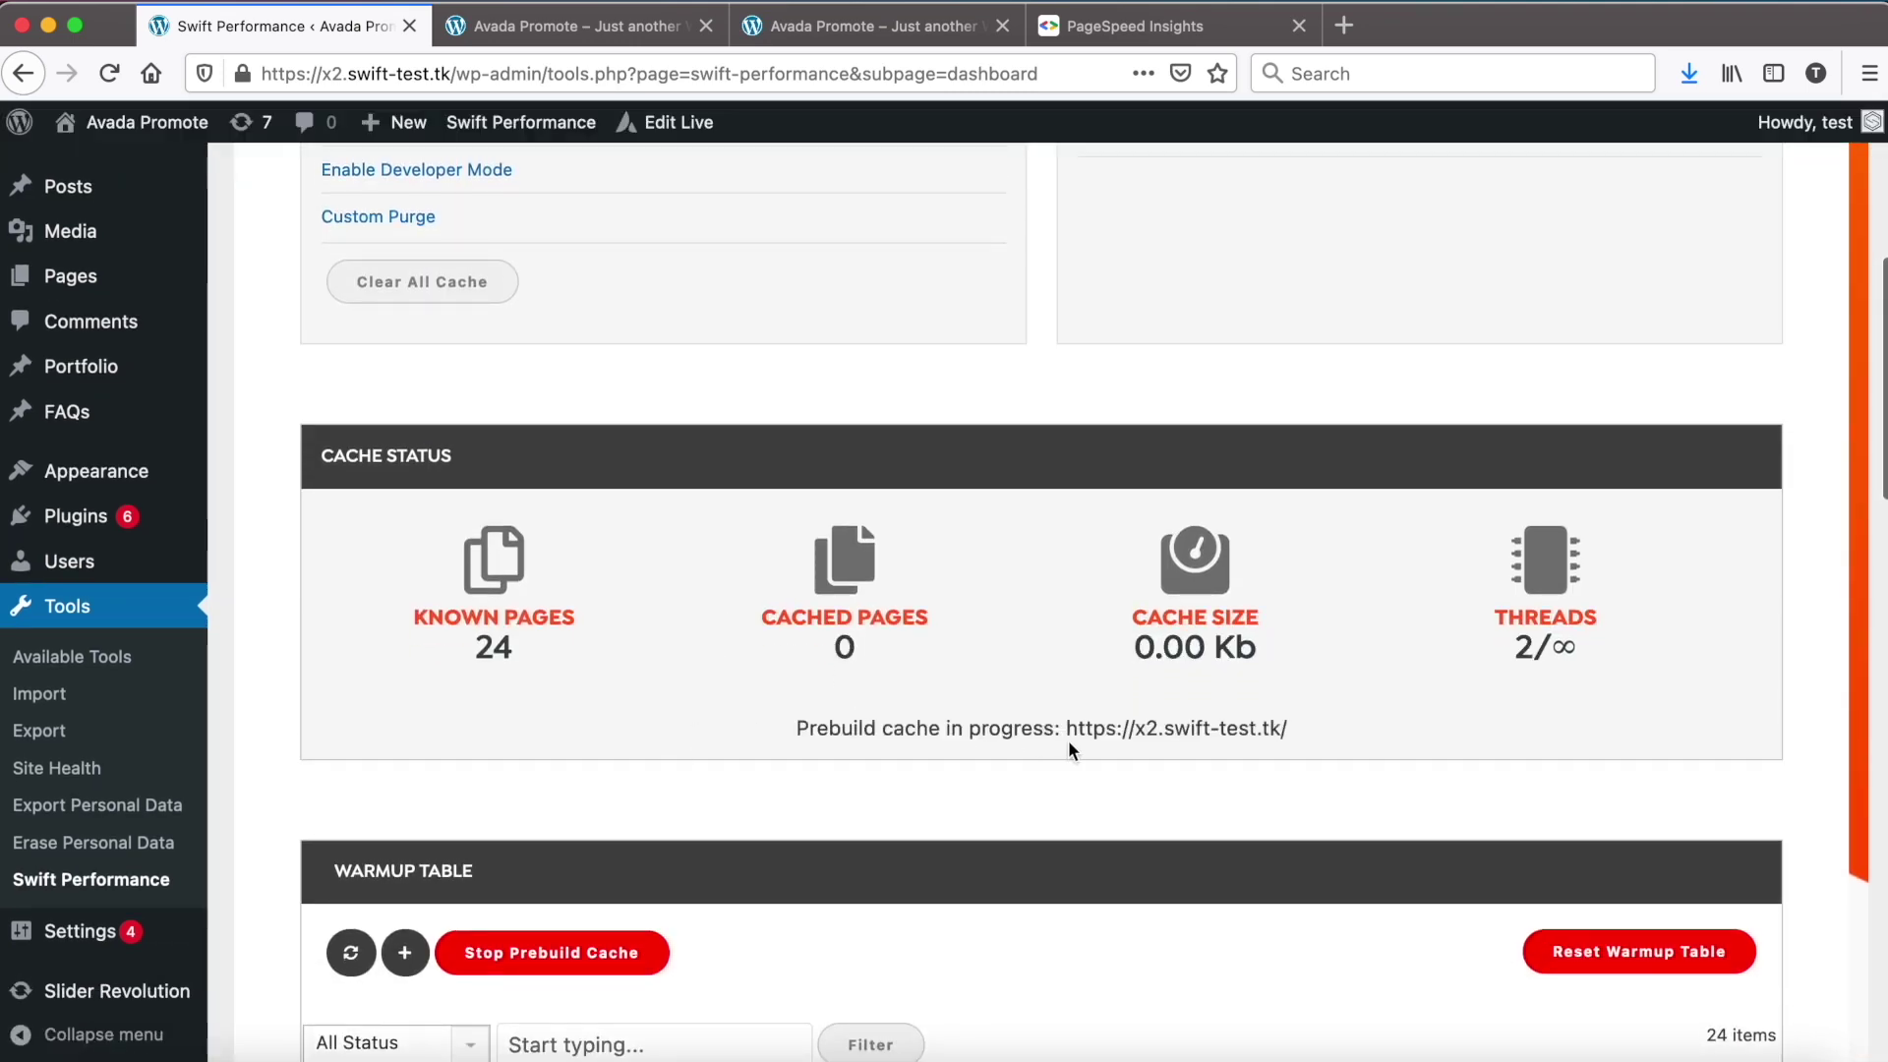
{"action": "scroll", "coordinate": [916, 754], "scroll_direction": "down", "scroll_amount": 2}
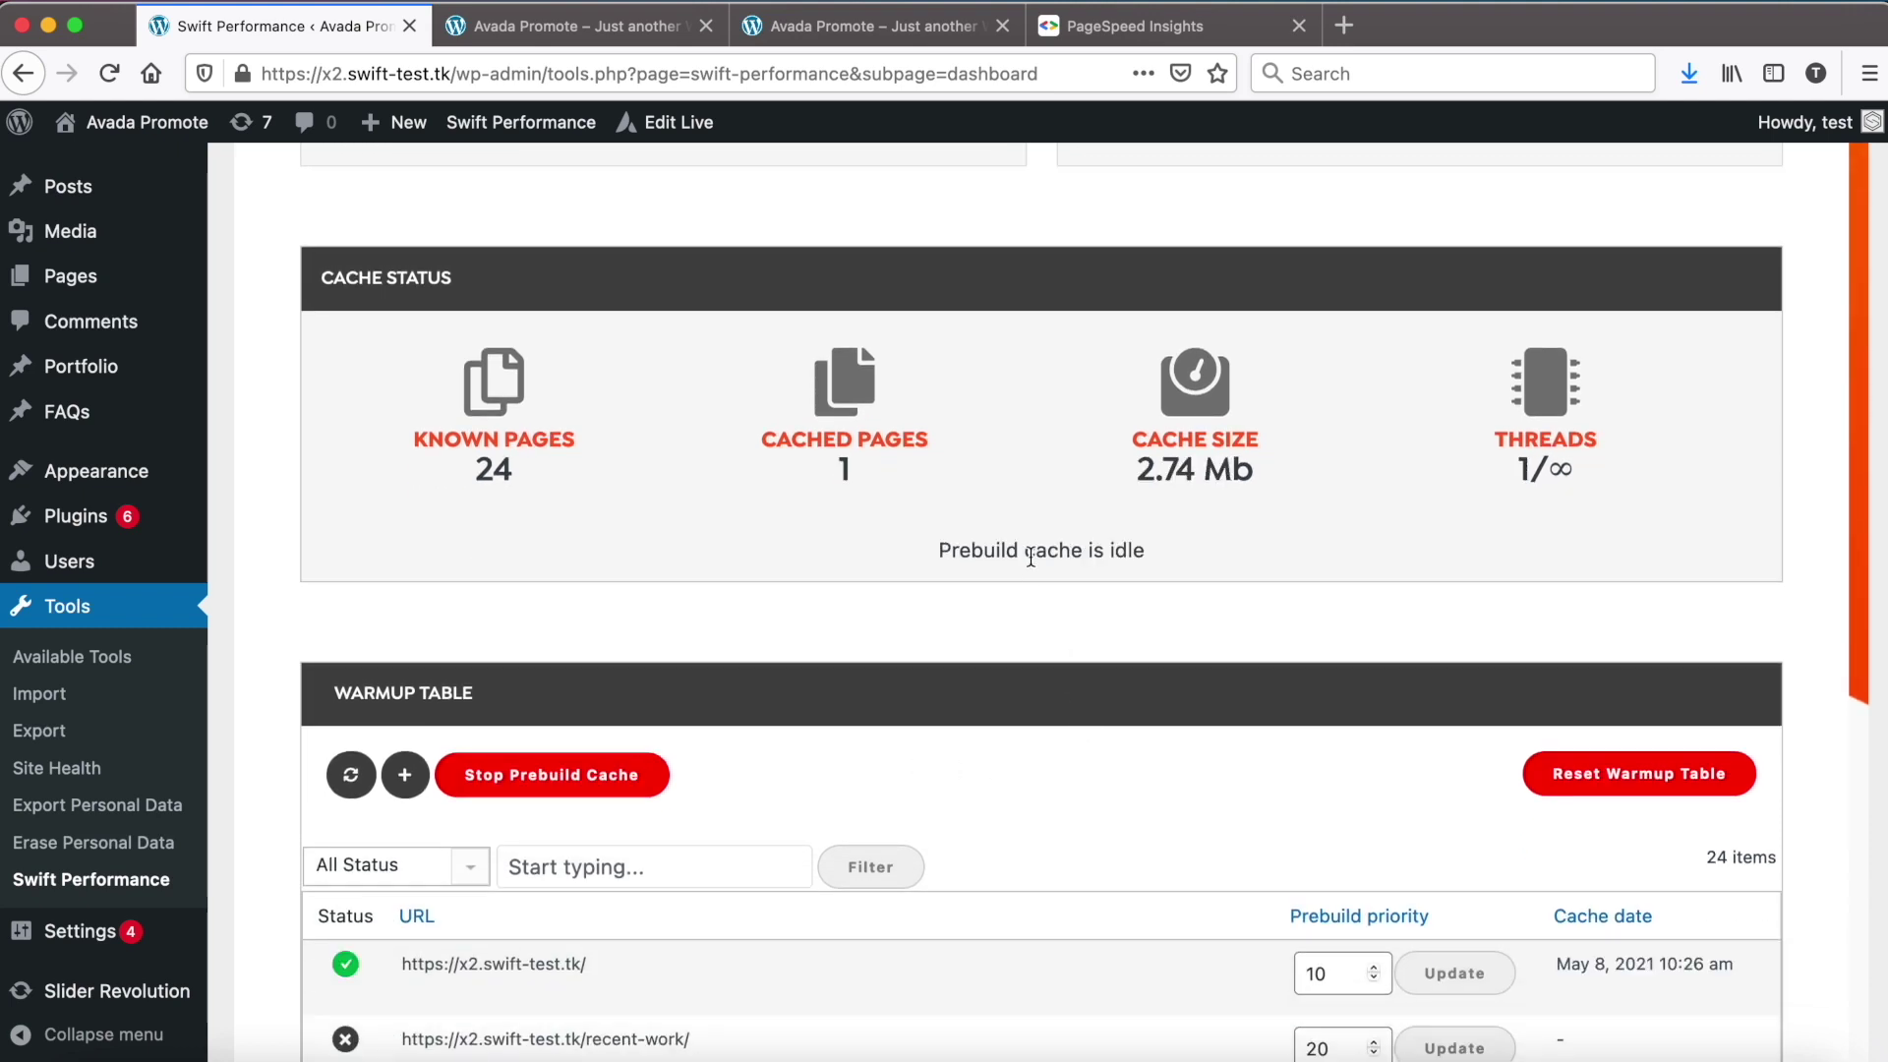
{"action": "left_click", "coordinate": [1086, 31]}
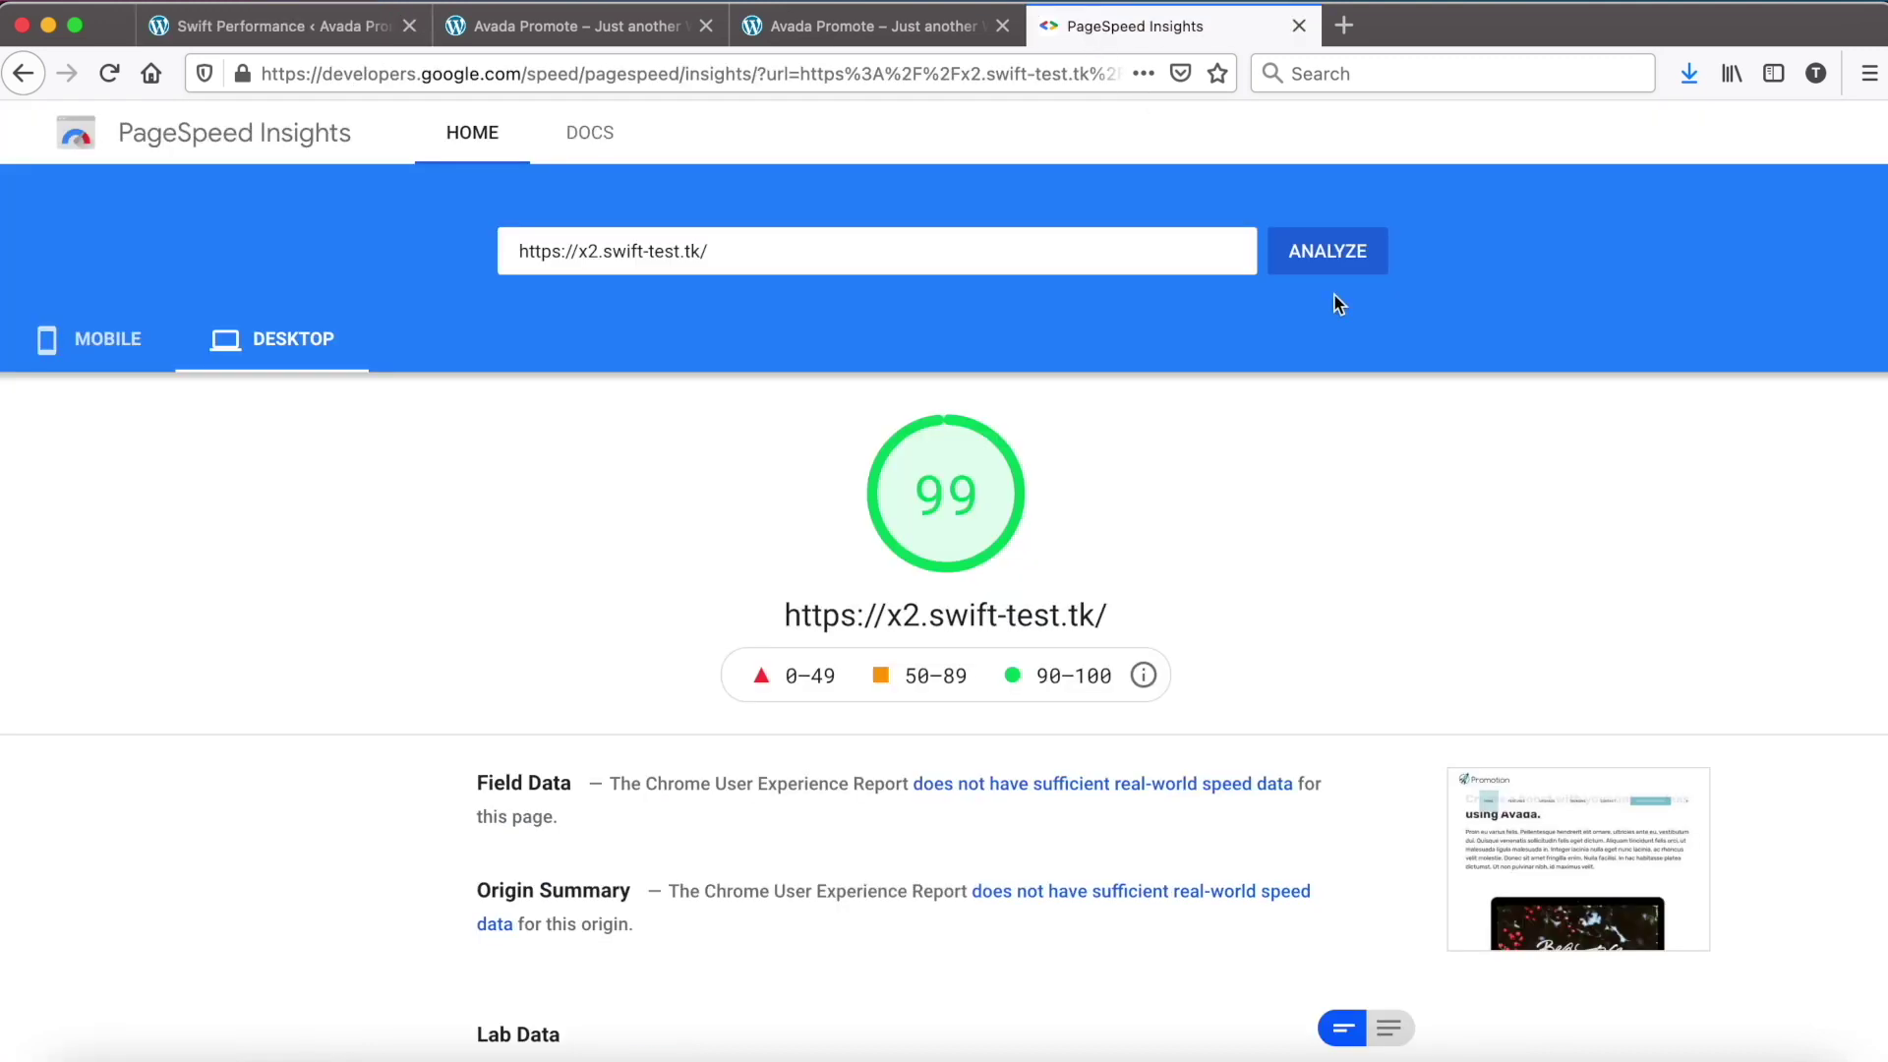
- Rerun the homepage test, scoring 92 on desktop and 96 on mobile, then switch to the live Promote site
{"action": "left_click", "coordinate": [1322, 258]}
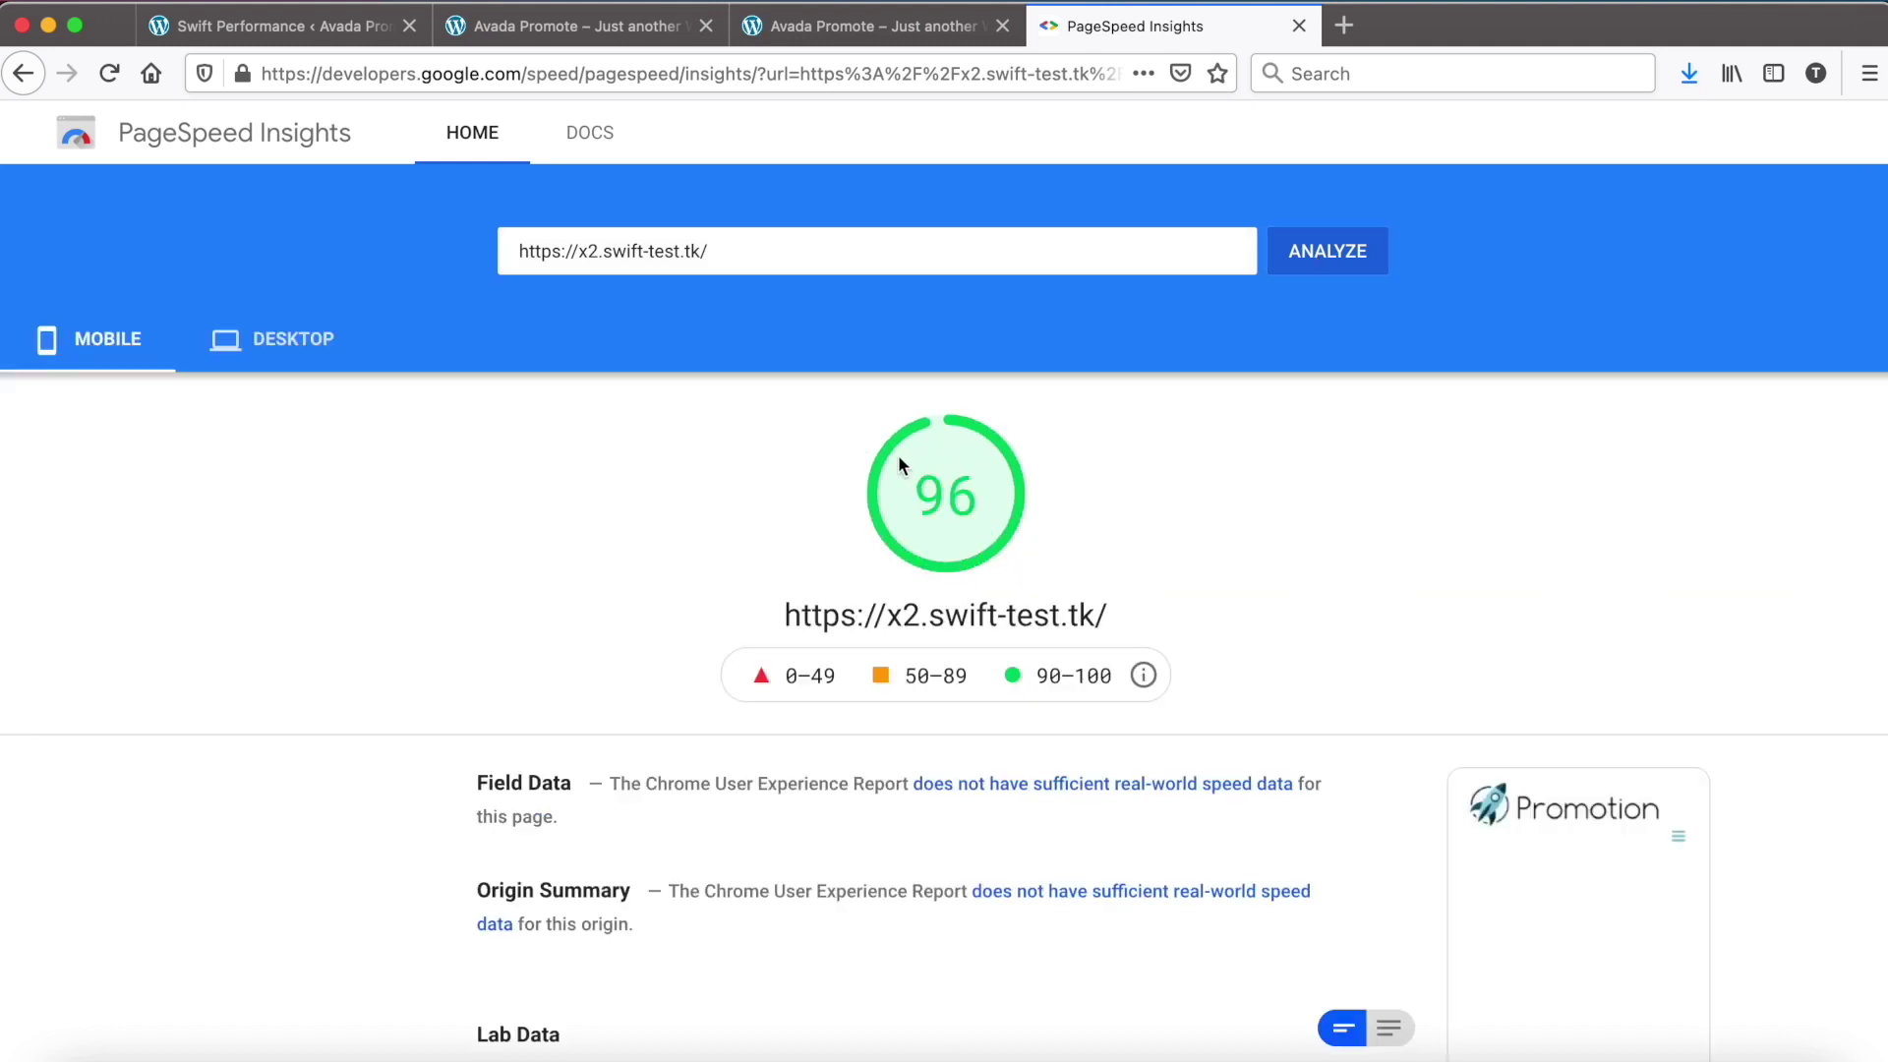
{"action": "left_click", "coordinate": [287, 351]}
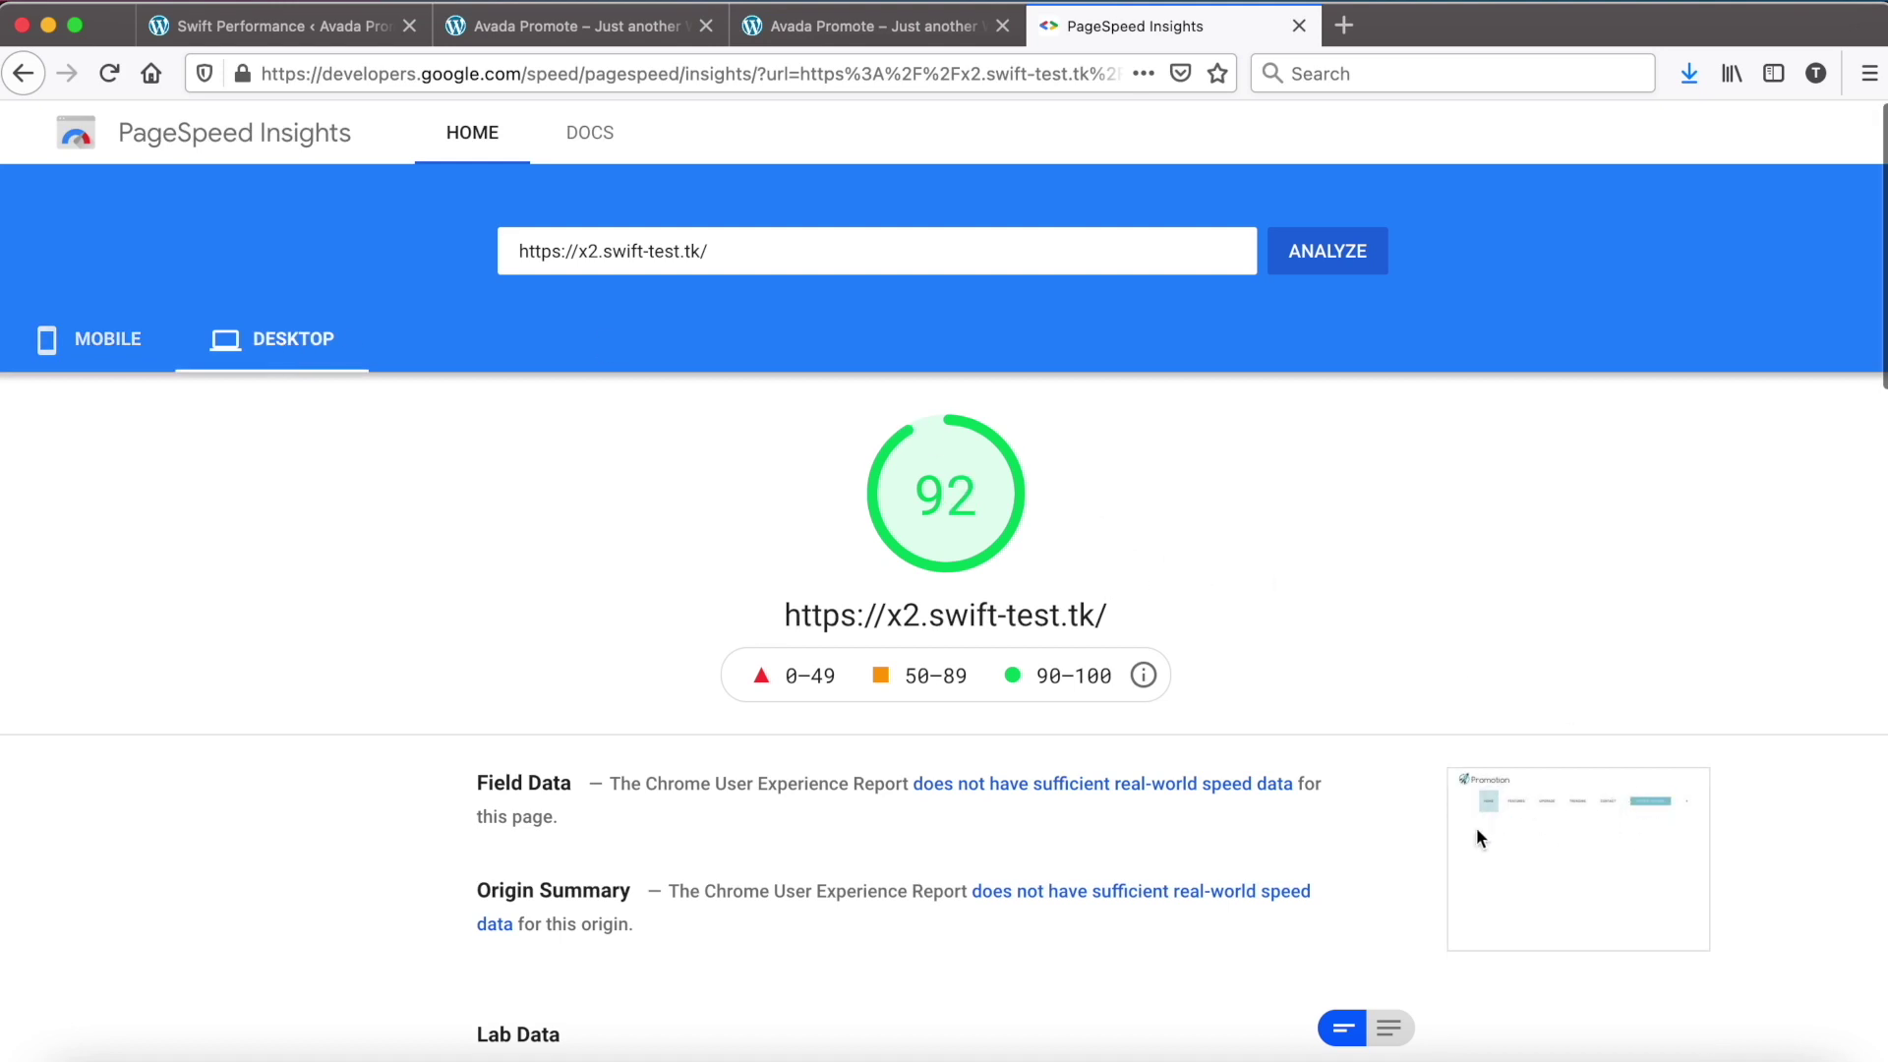
{"action": "left_click", "coordinate": [138, 339]}
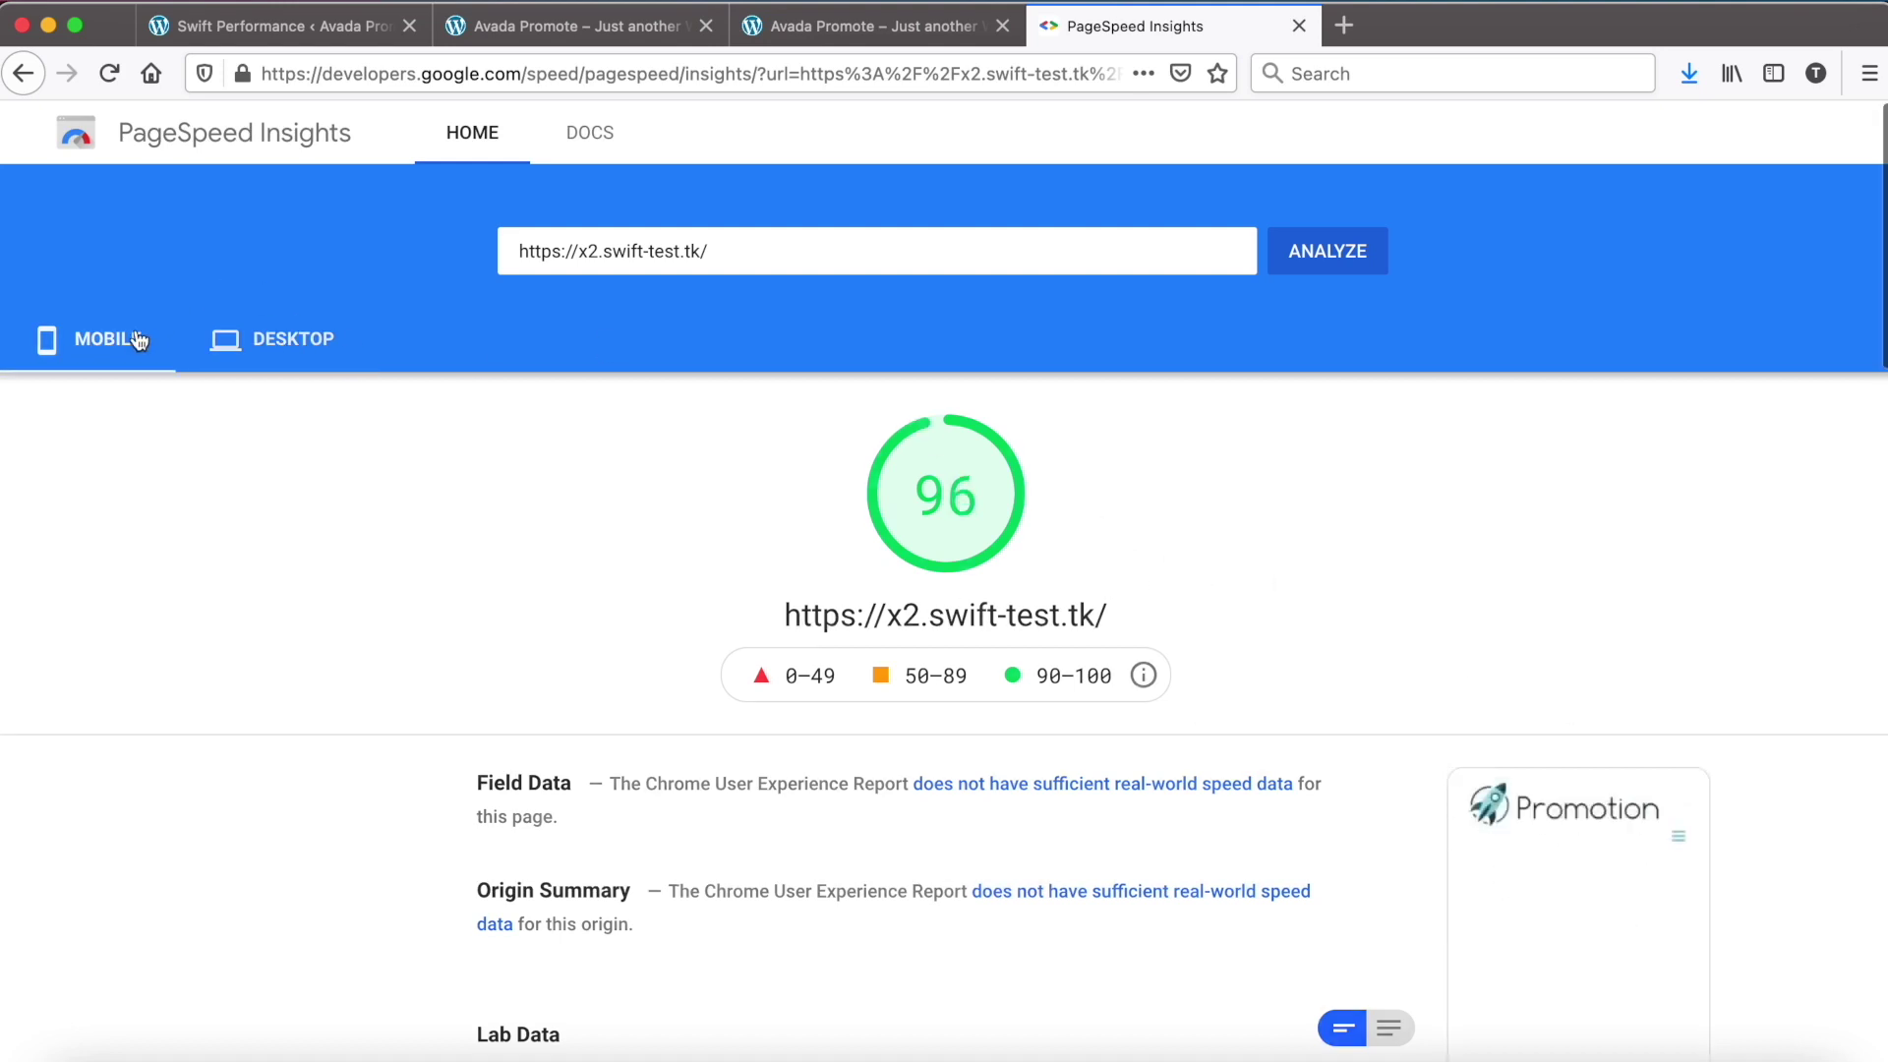
{"action": "scroll", "coordinate": [1529, 799], "scroll_direction": "down", "scroll_amount": 3}
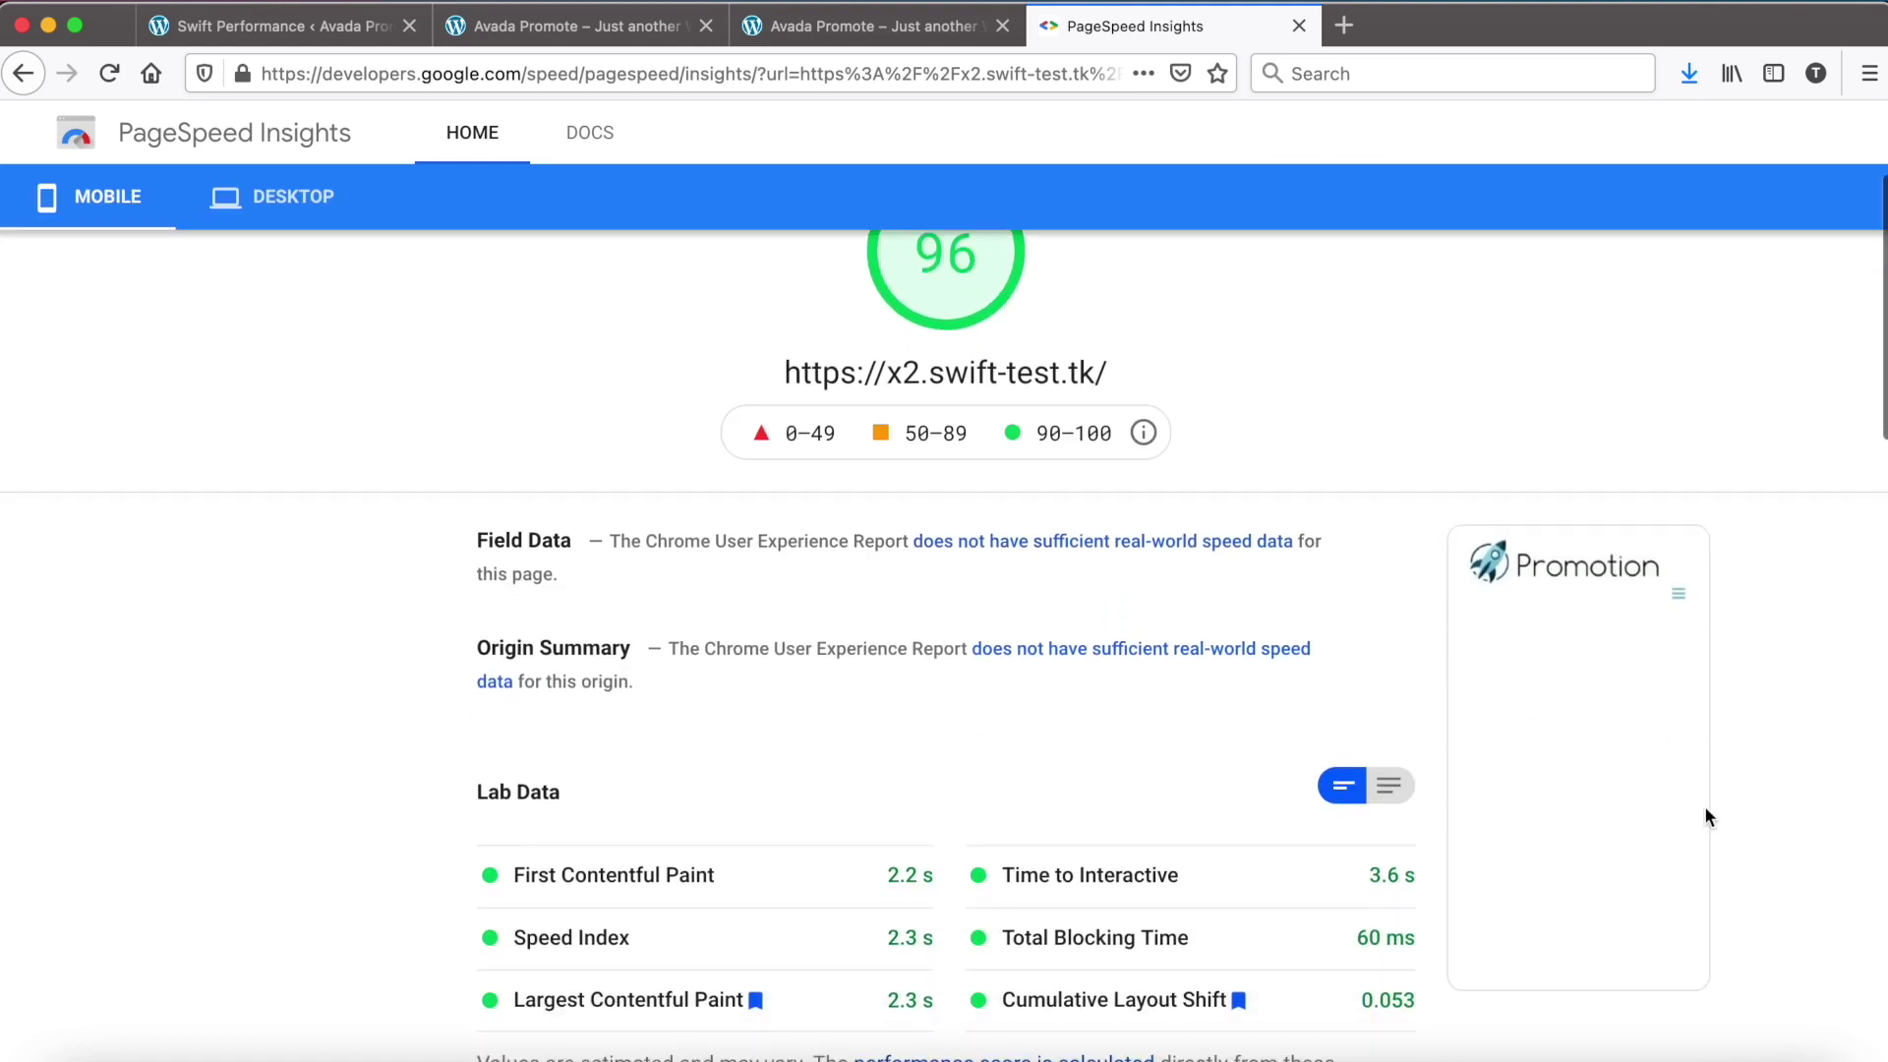
{"action": "scroll", "coordinate": [858, 428], "scroll_direction": "up", "scroll_amount": 3}
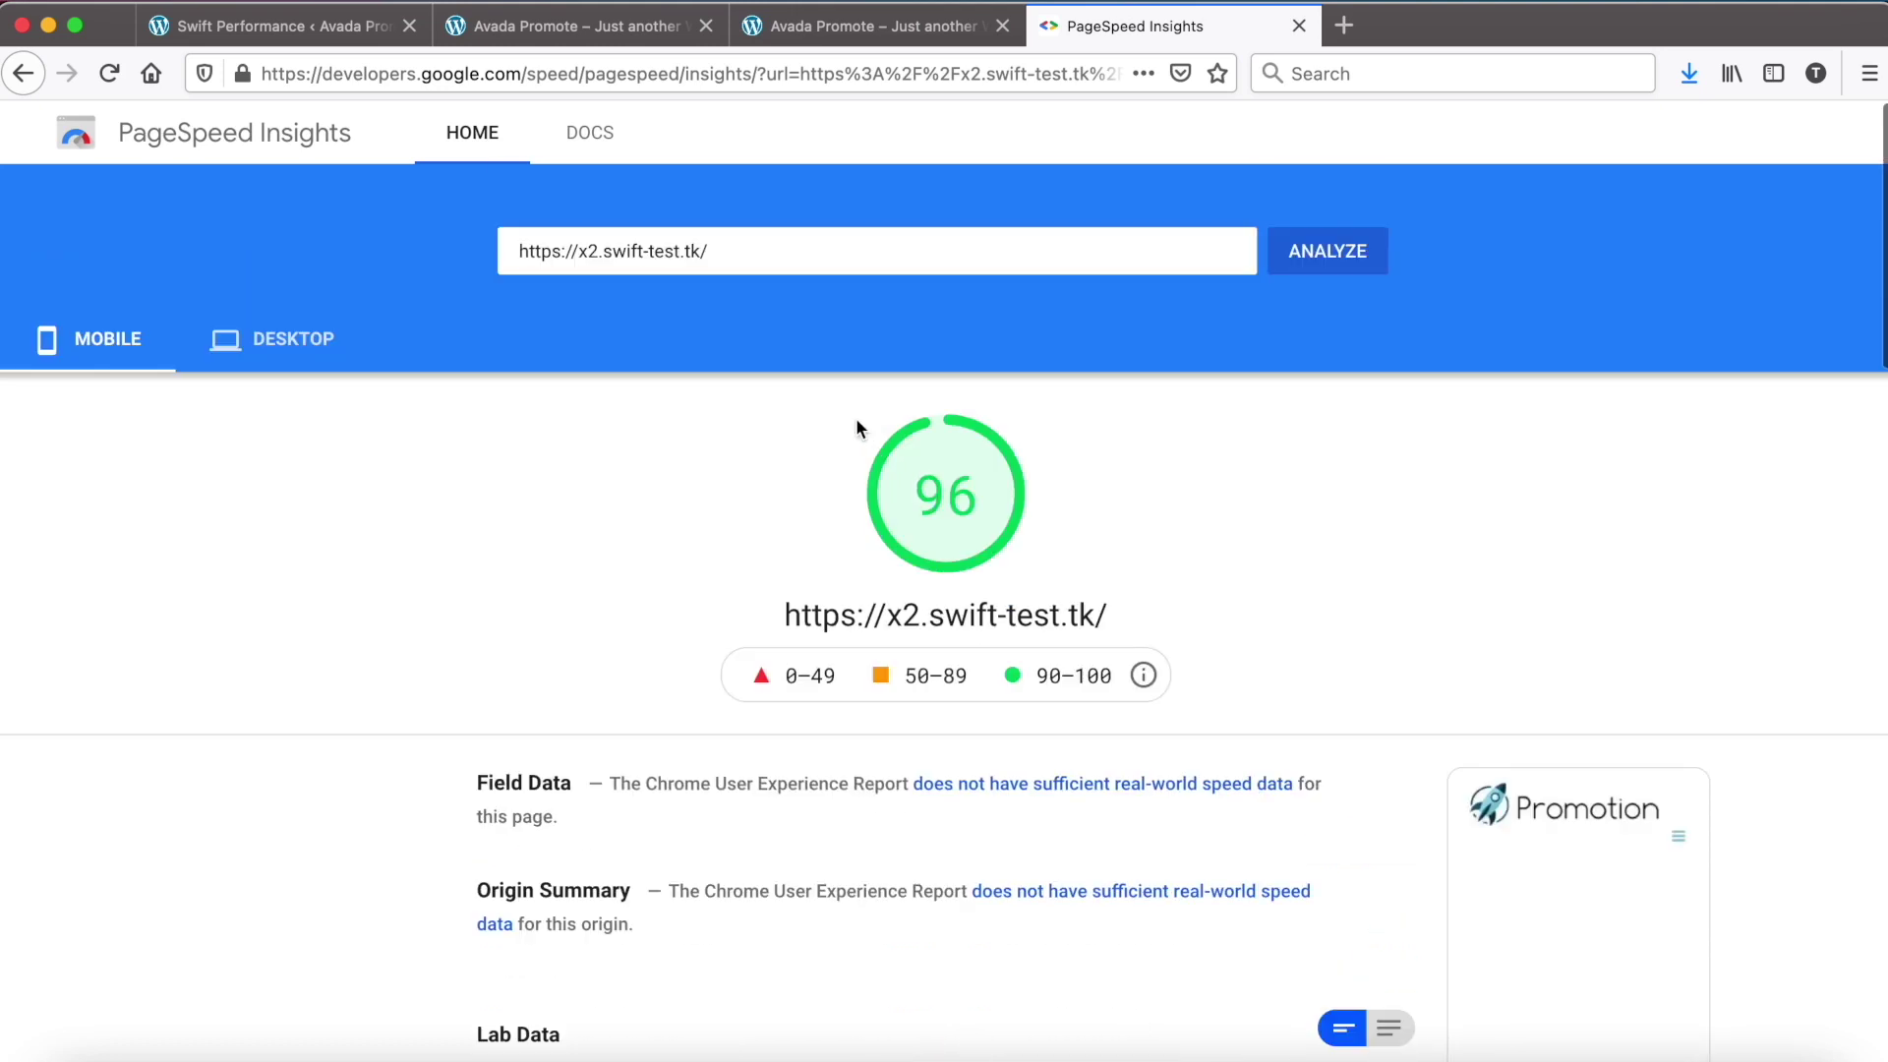
{"action": "left_click", "coordinate": [811, 32]}
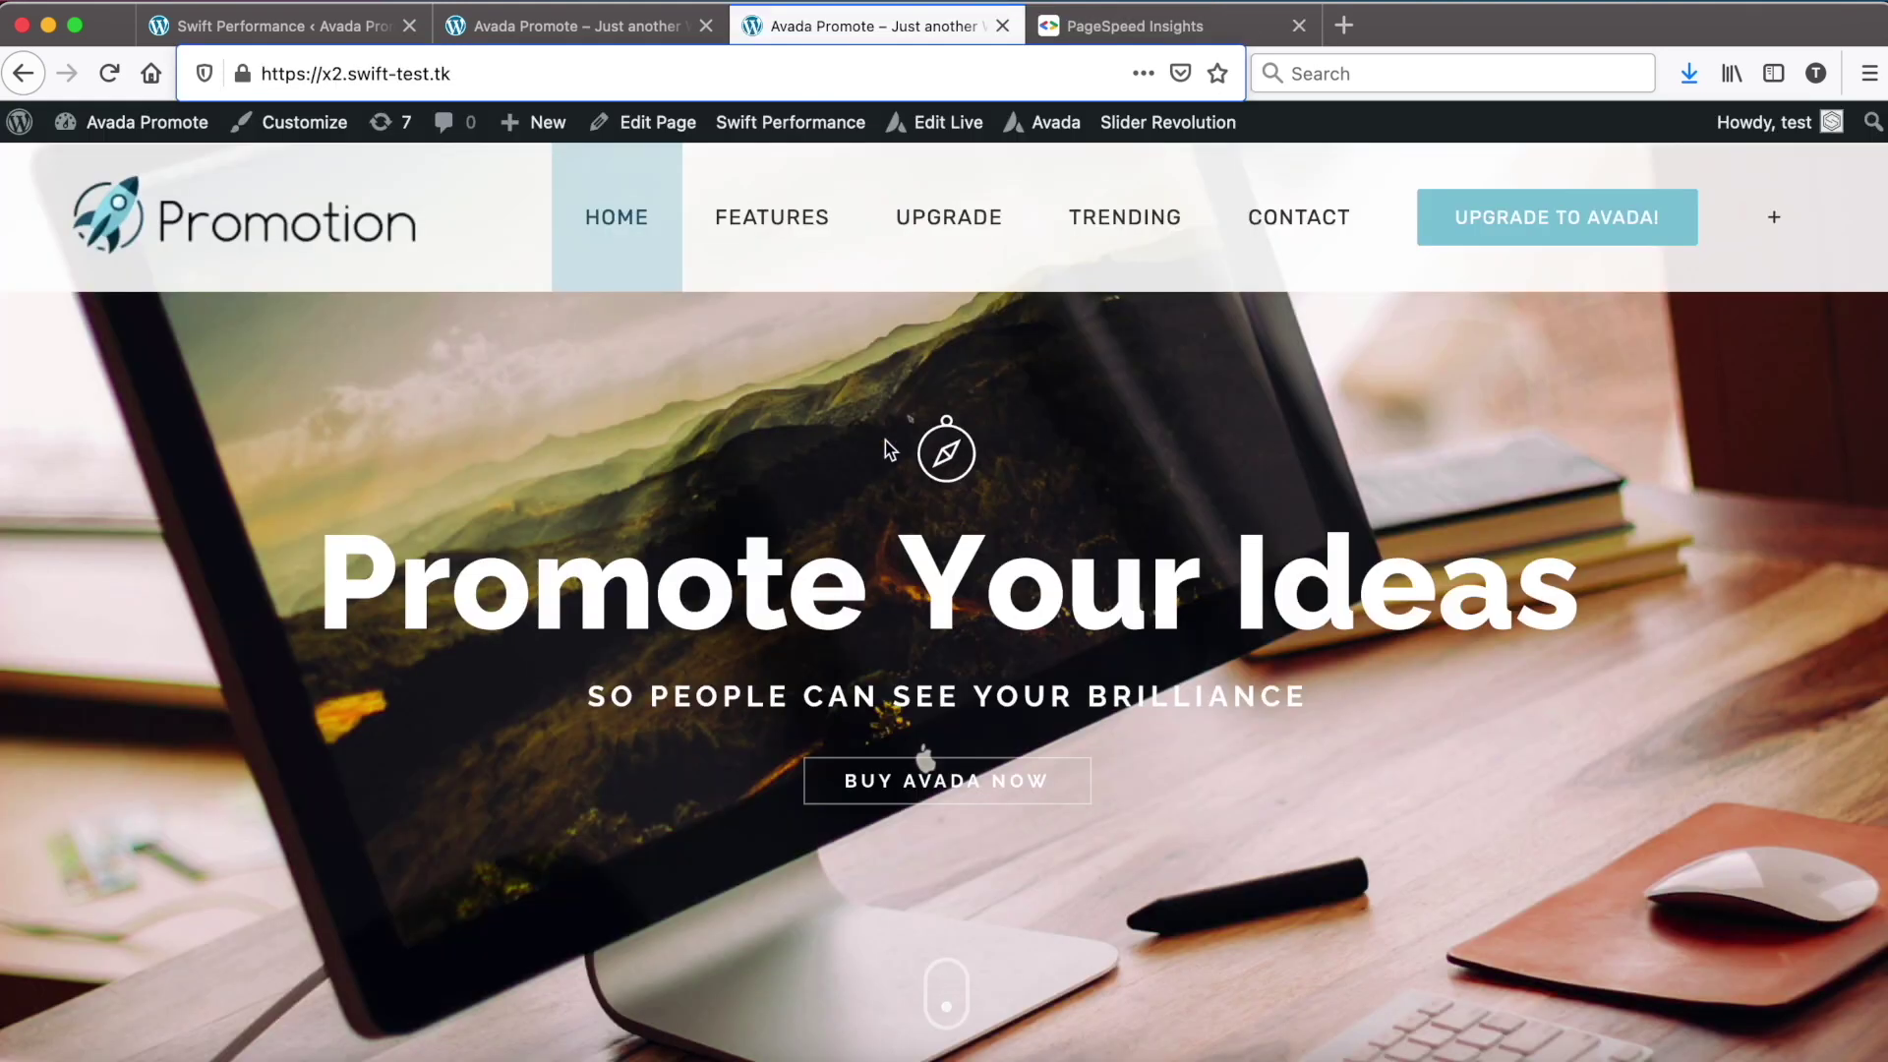
- Reload the cached homepage (?force-cached=1) in the visitor tab and bring up the hero slider's context menu
{"action": "left_click", "coordinate": [638, 30]}
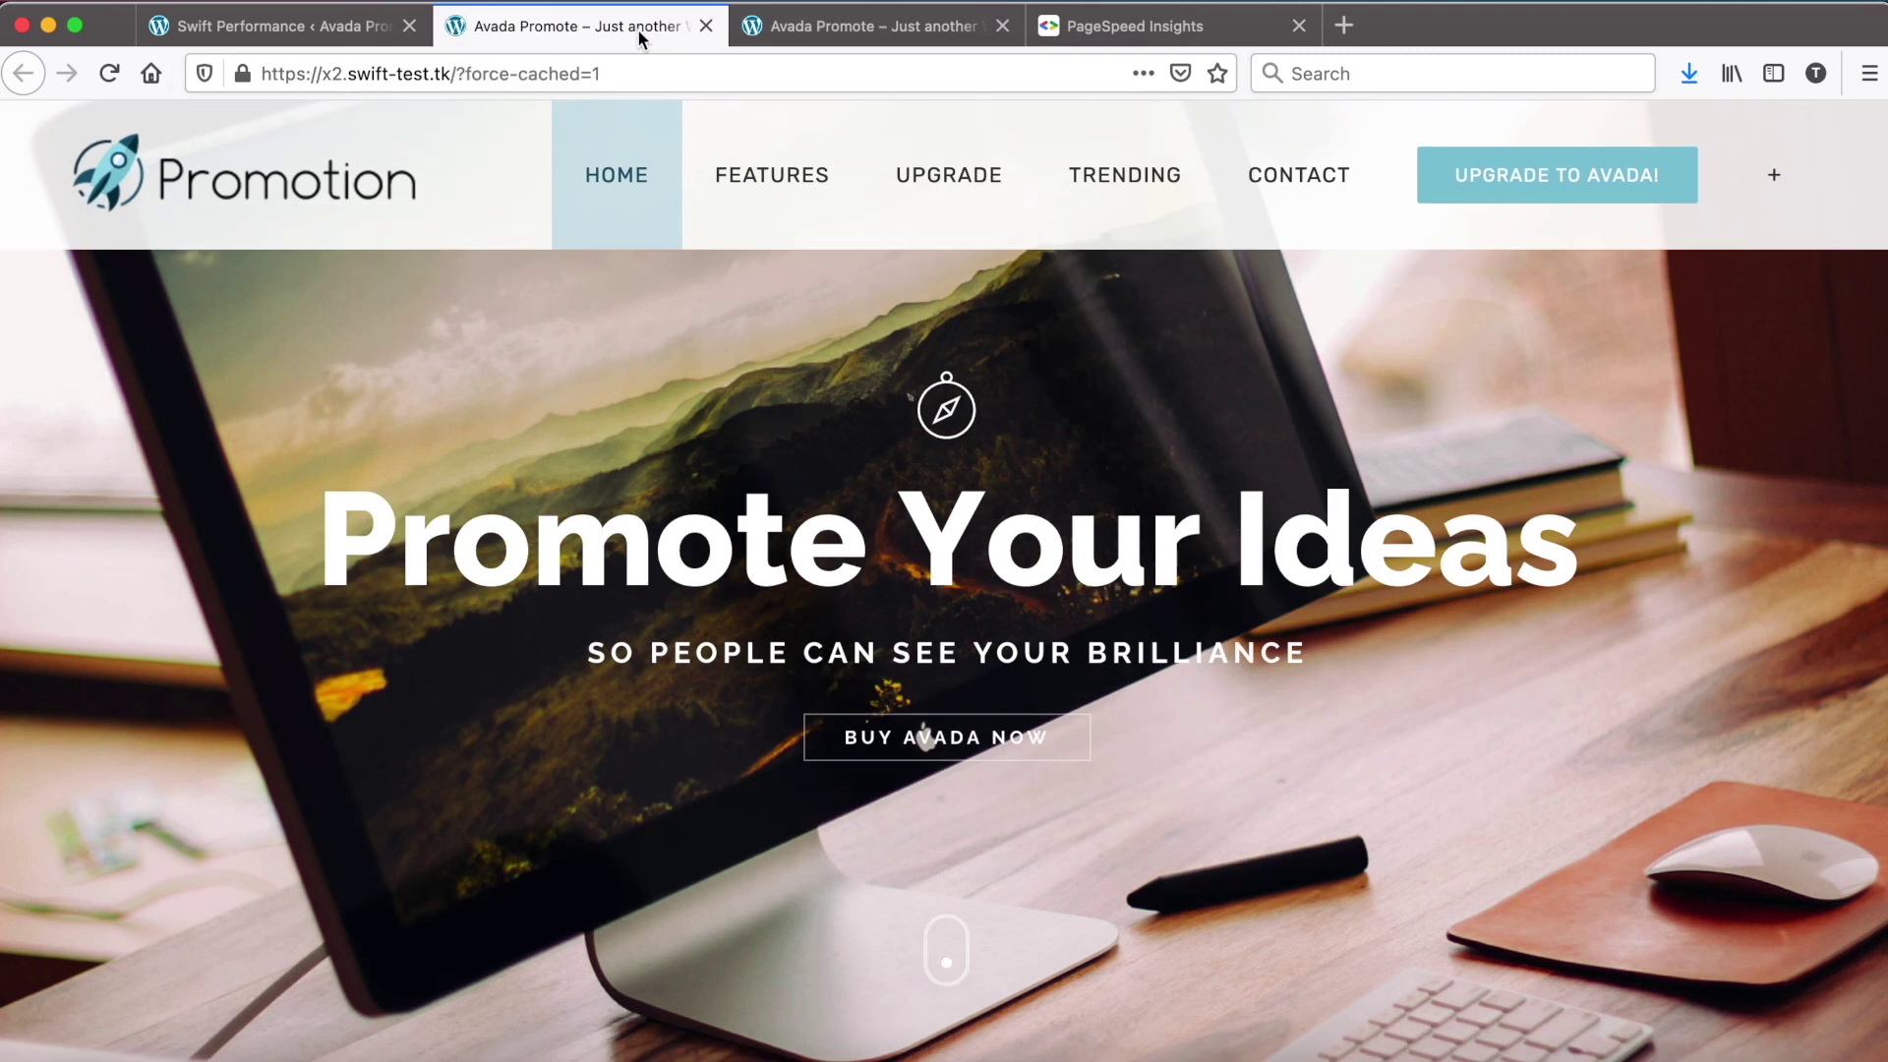
{"action": "left_click", "coordinate": [109, 73]}
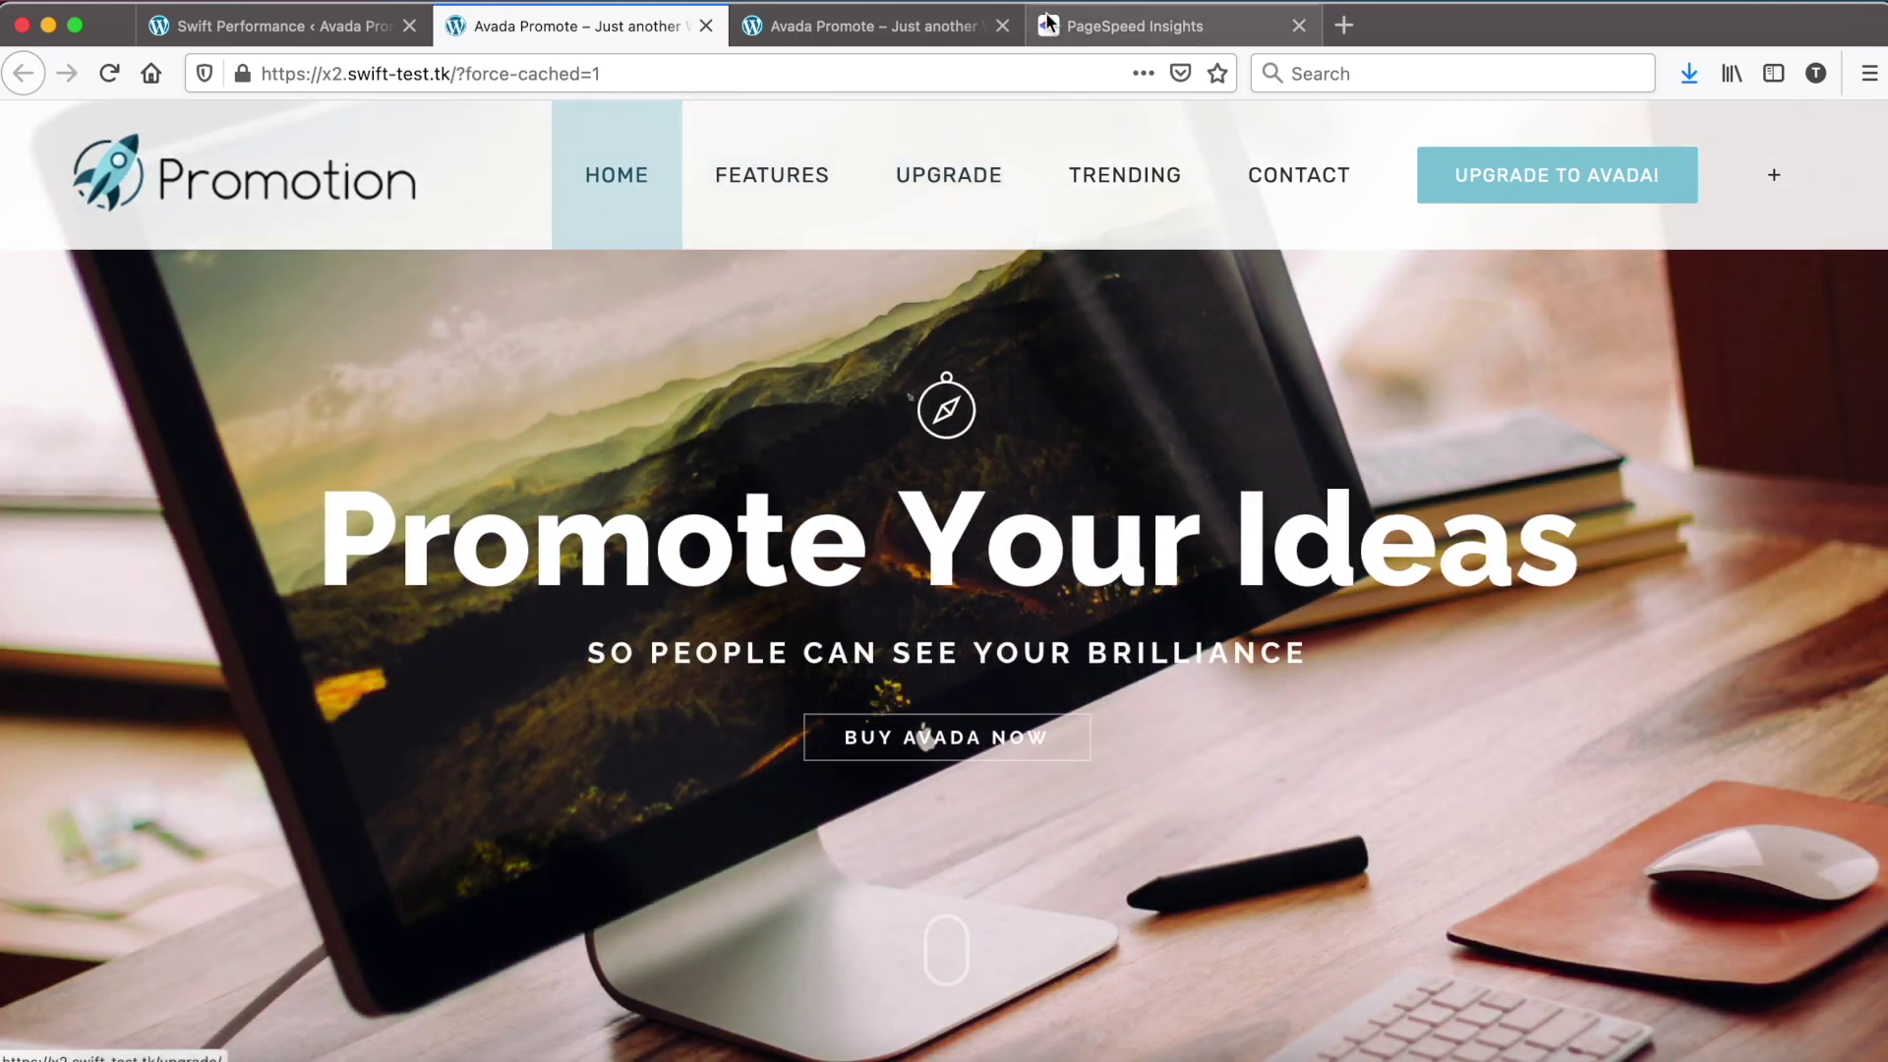
{"action": "right_click", "coordinate": [468, 384]}
- Inspect the Revolution Slider markup, selecting rs-fullwidth-wrap and rs-module-wrap (1440×453px) and expanding rs-slide
{"action": "left_click", "coordinate": [543, 698]}
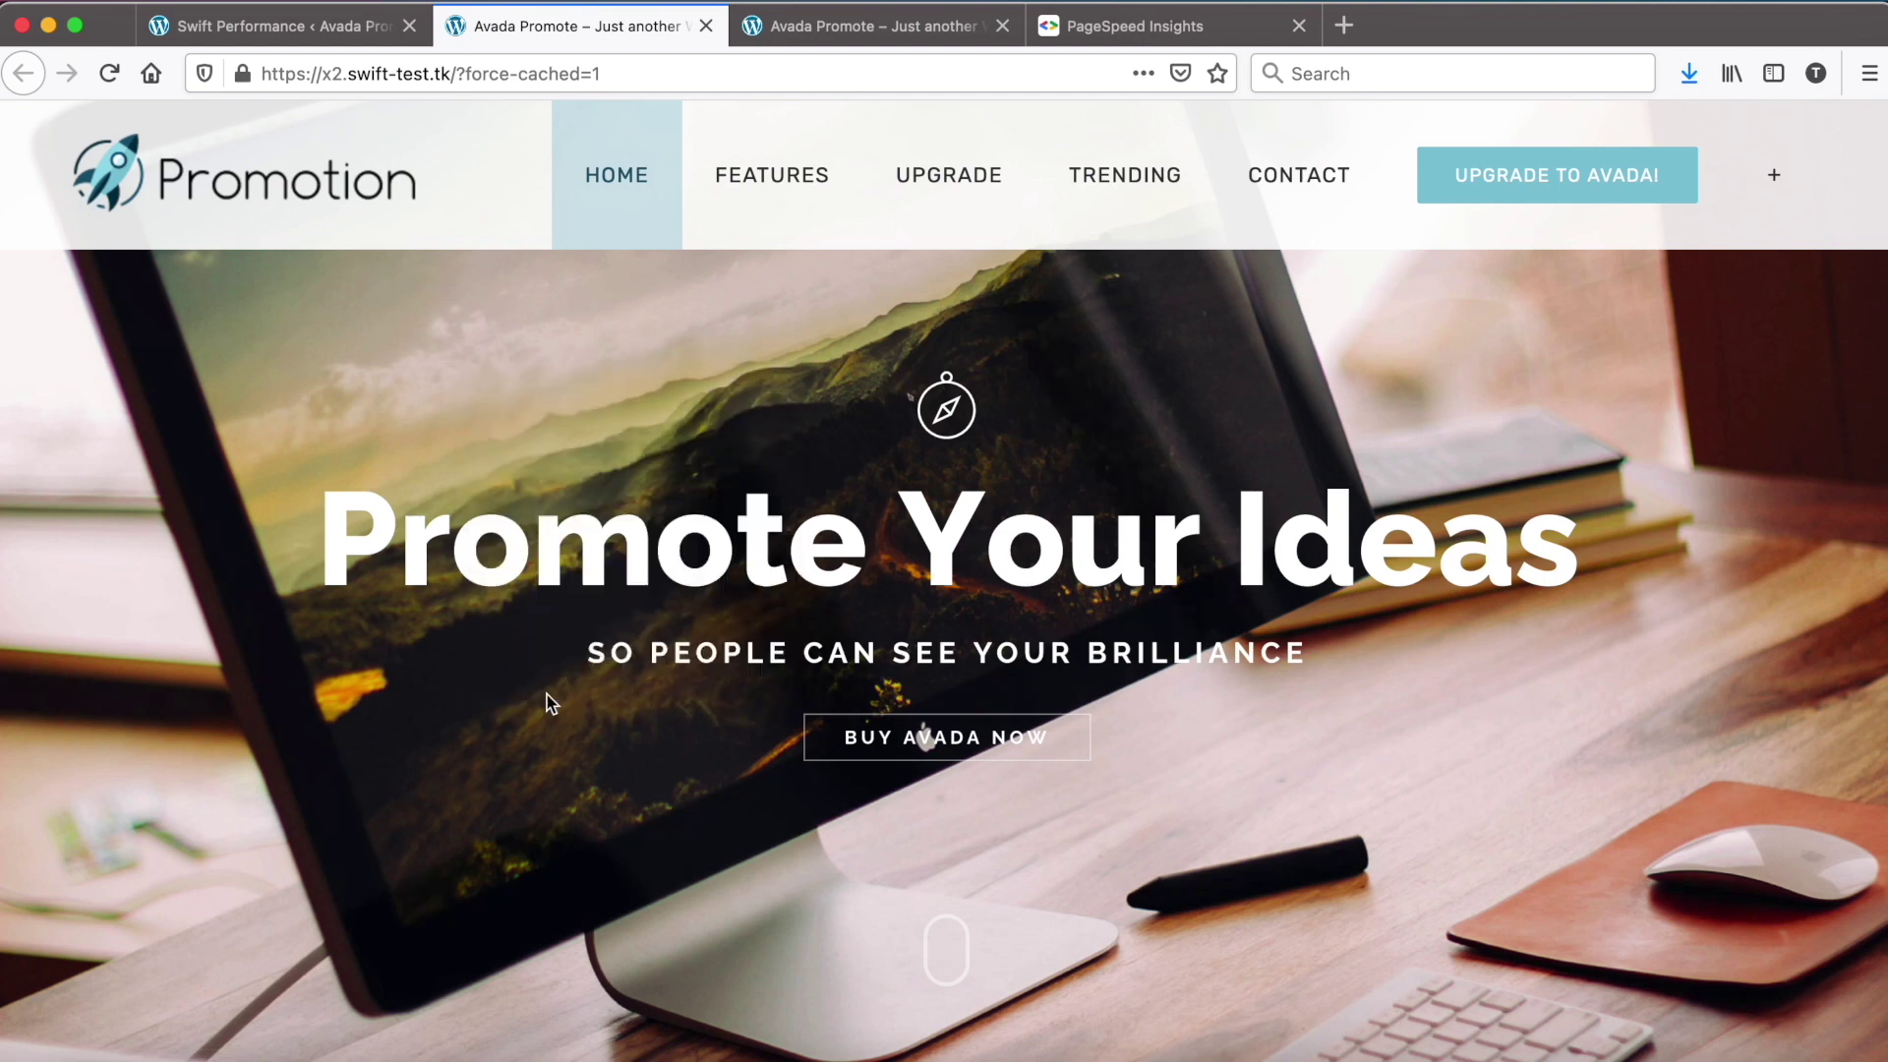
{"action": "scroll", "coordinate": [347, 865], "scroll_direction": "up", "scroll_amount": 2}
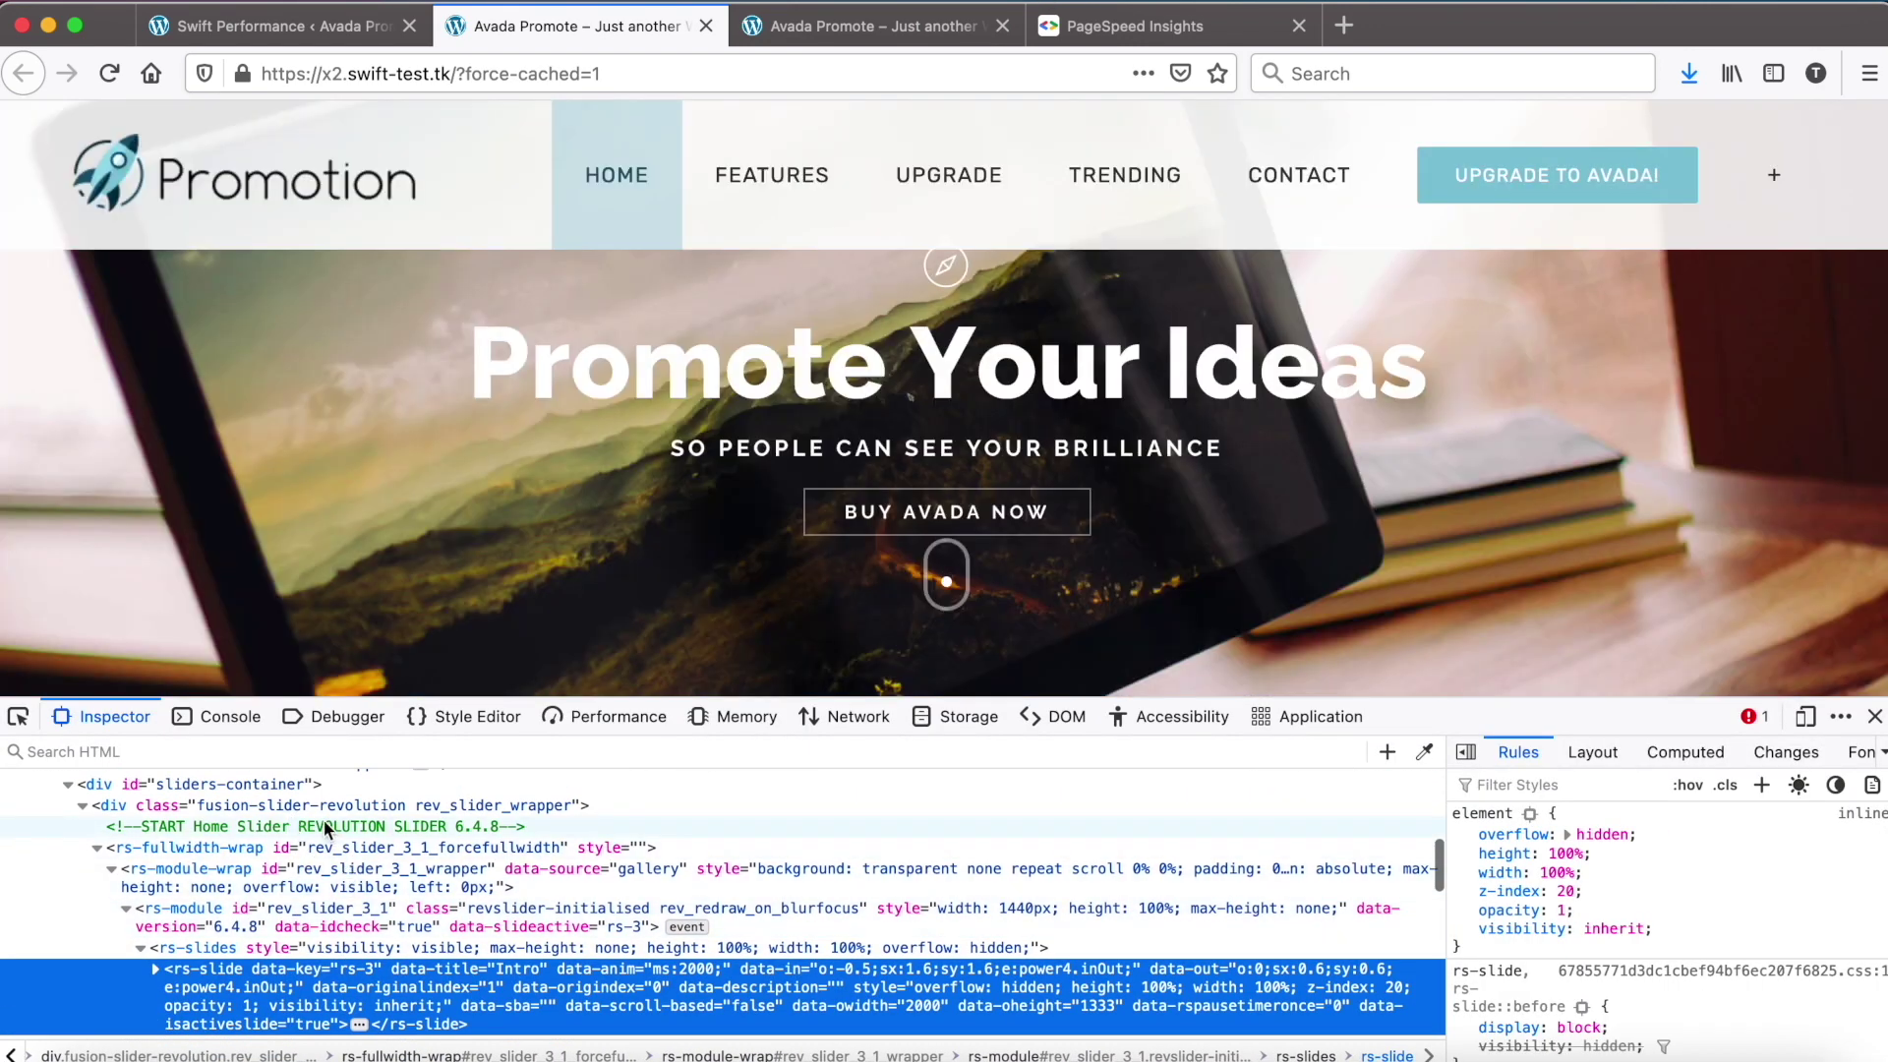
{"action": "double_click", "coordinate": [531, 806]}
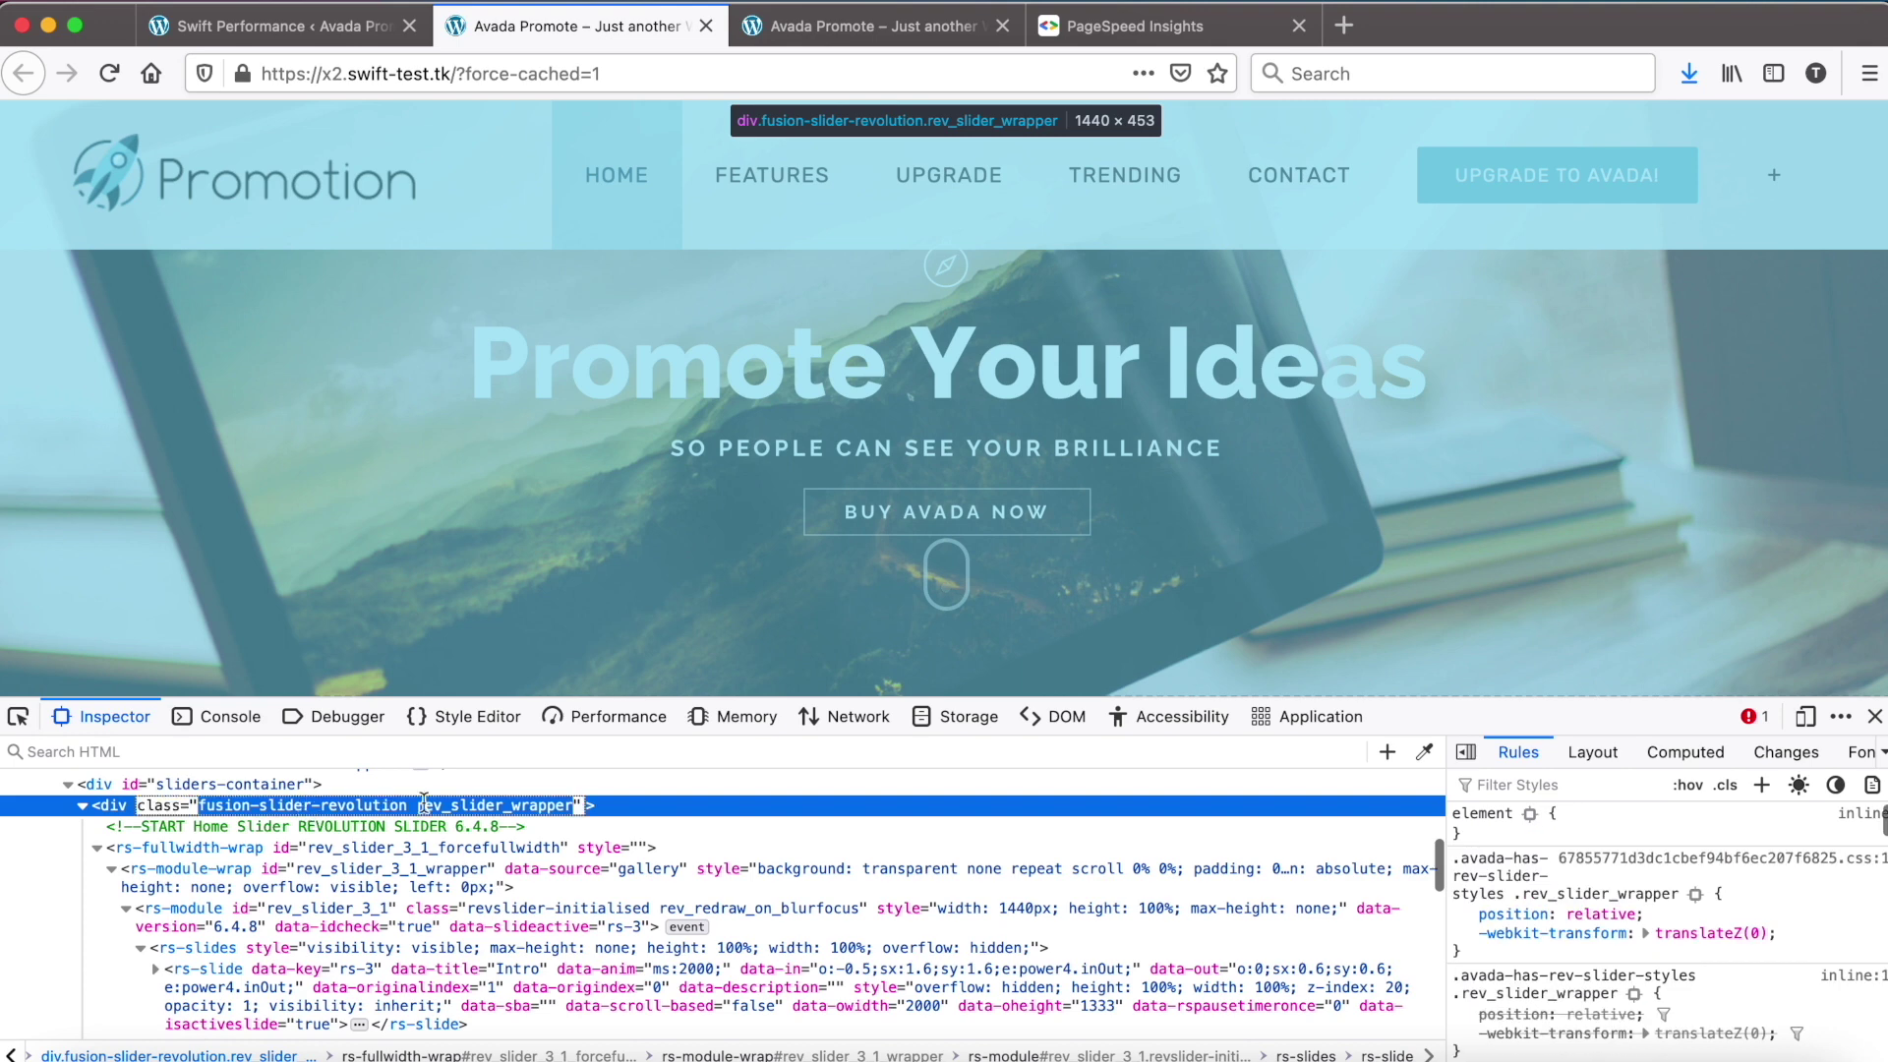
{"action": "left_click", "coordinate": [558, 825]}
{"action": "left_click", "coordinate": [331, 845]}
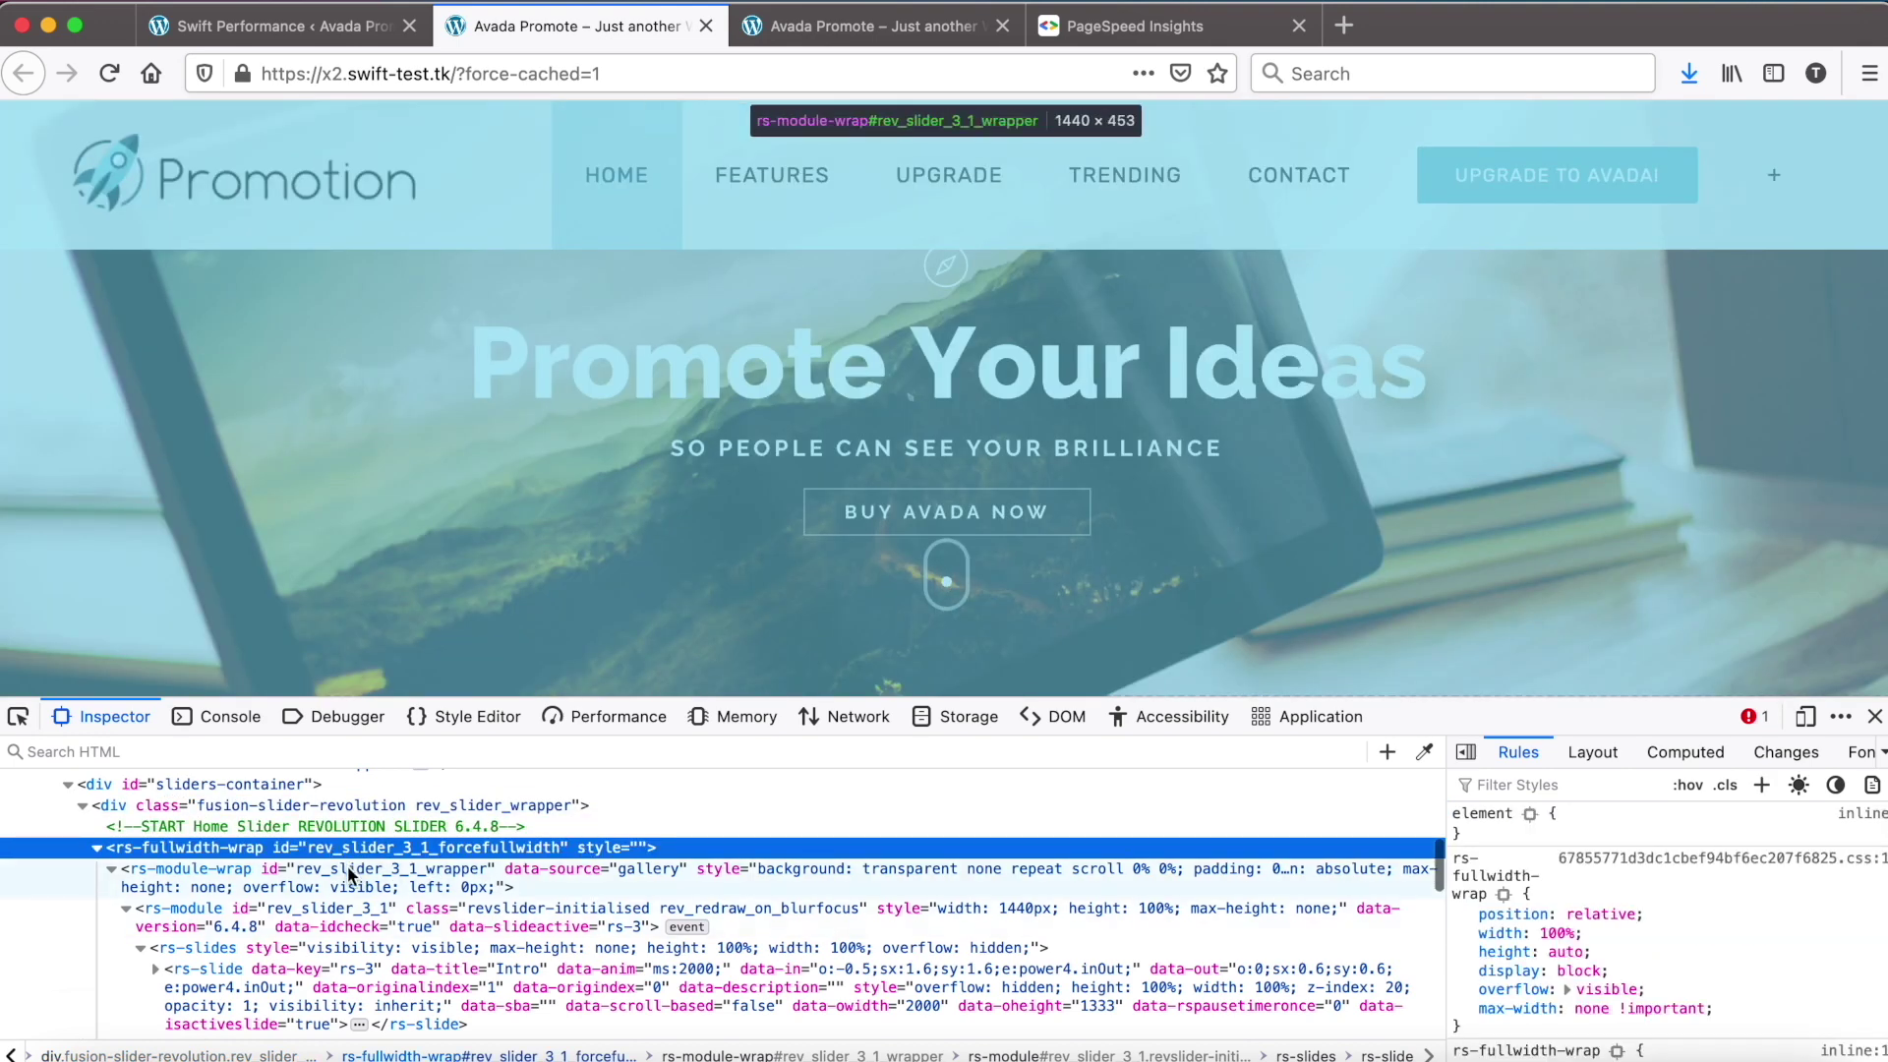
{"action": "left_click", "coordinate": [346, 868]}
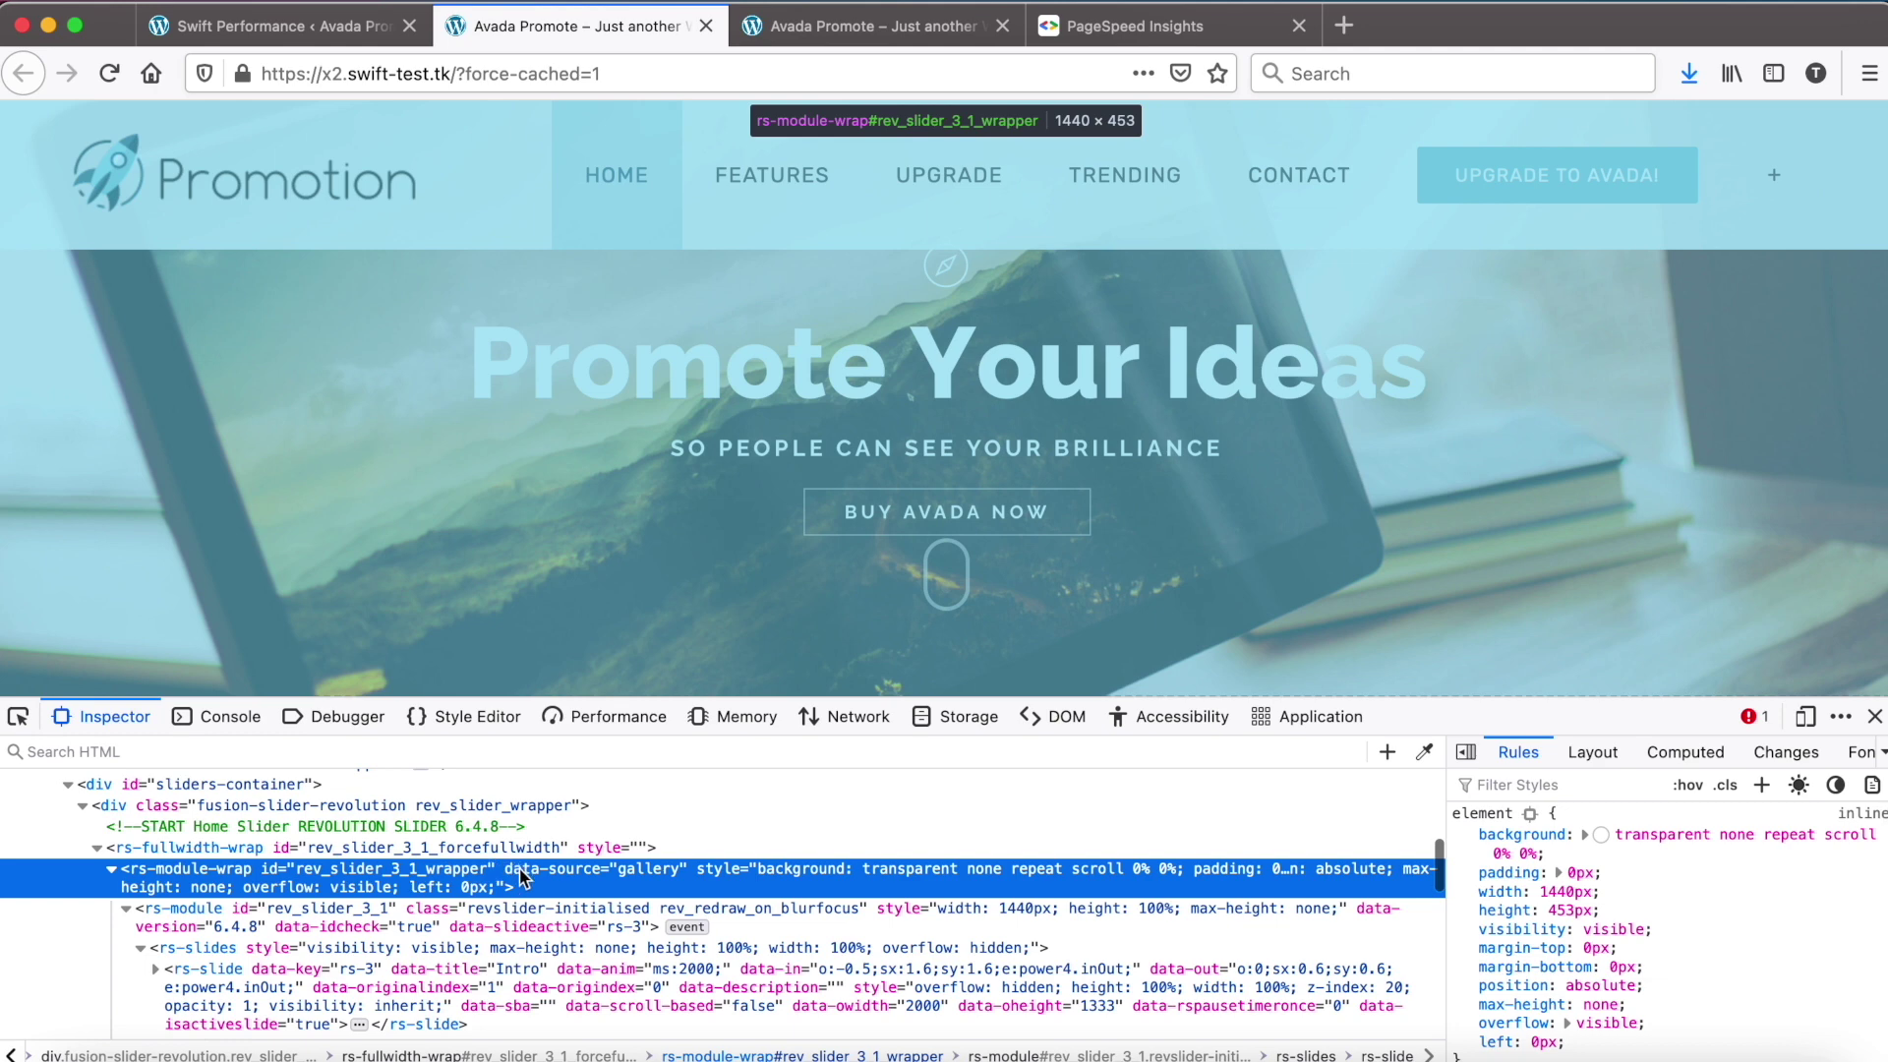
{"action": "scroll", "coordinate": [524, 876], "scroll_direction": "down", "scroll_amount": 3}
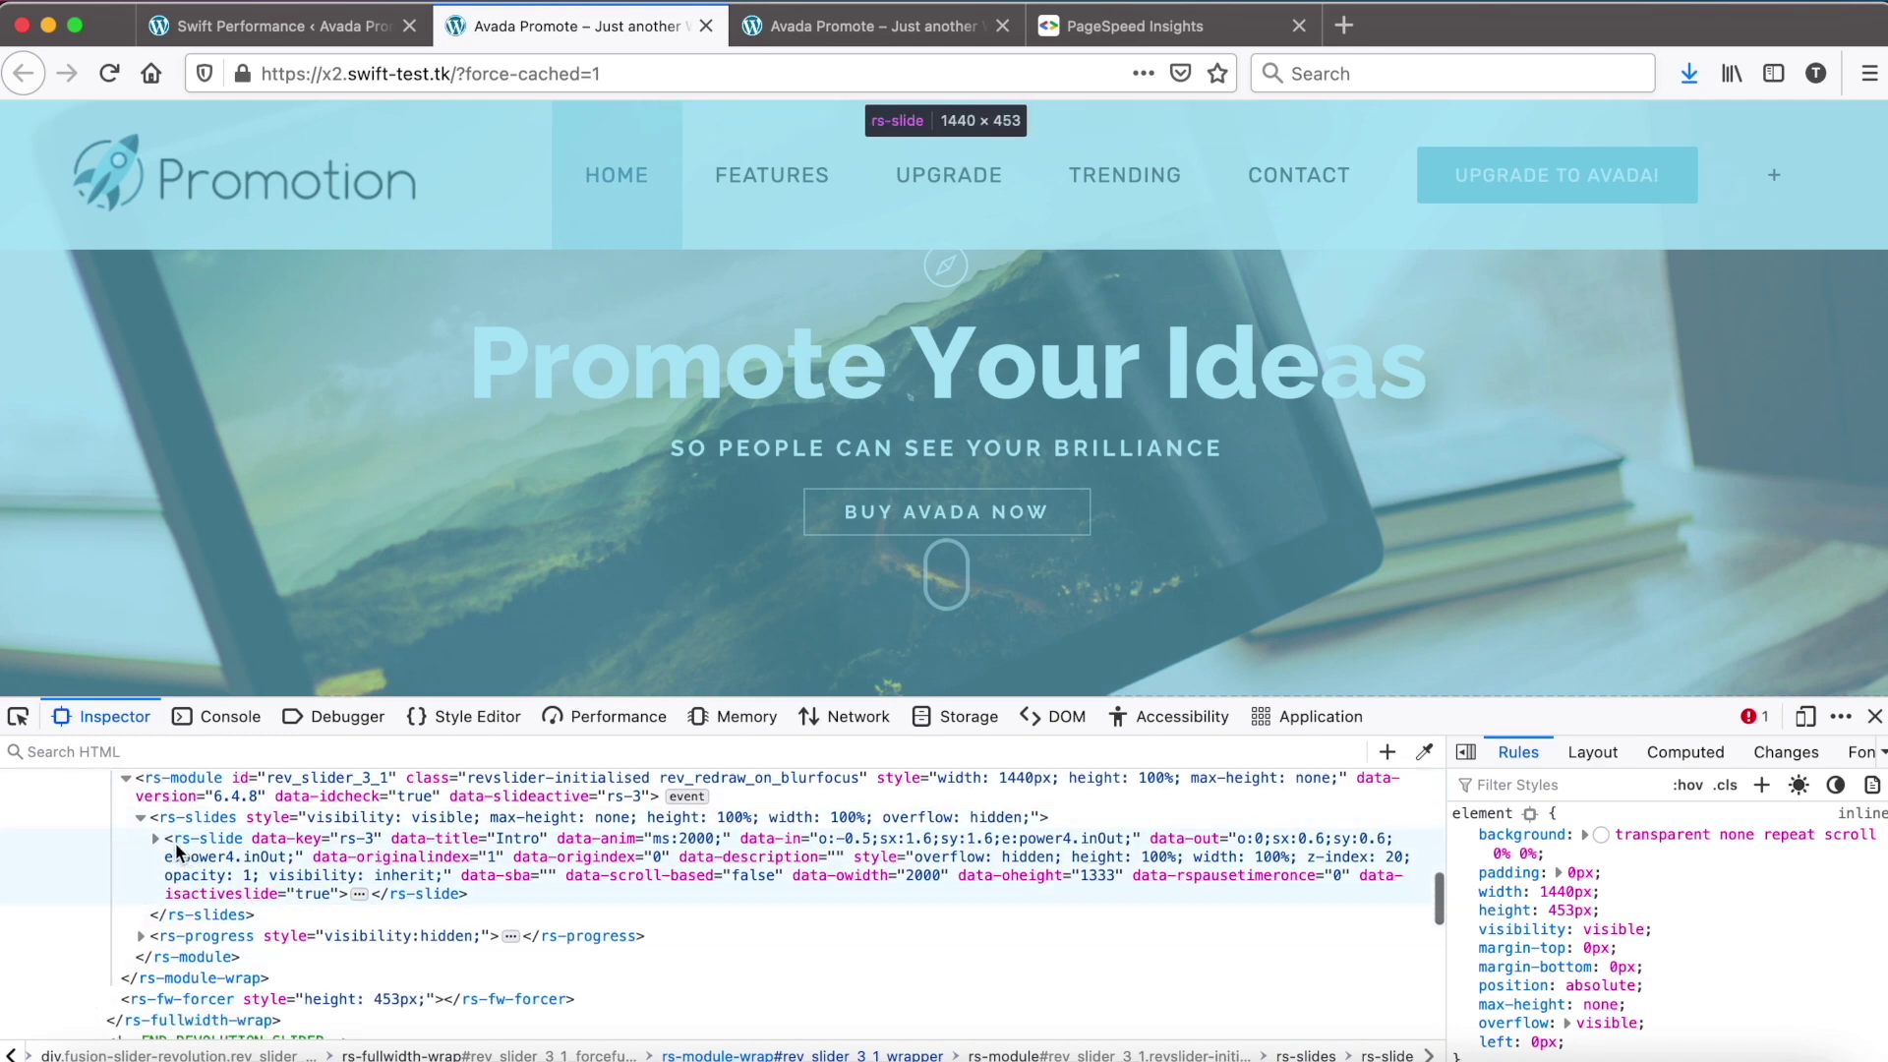
{"action": "left_click", "coordinate": [155, 839]}
{"action": "scroll", "coordinate": [250, 915], "scroll_direction": "down", "scroll_amount": 4}
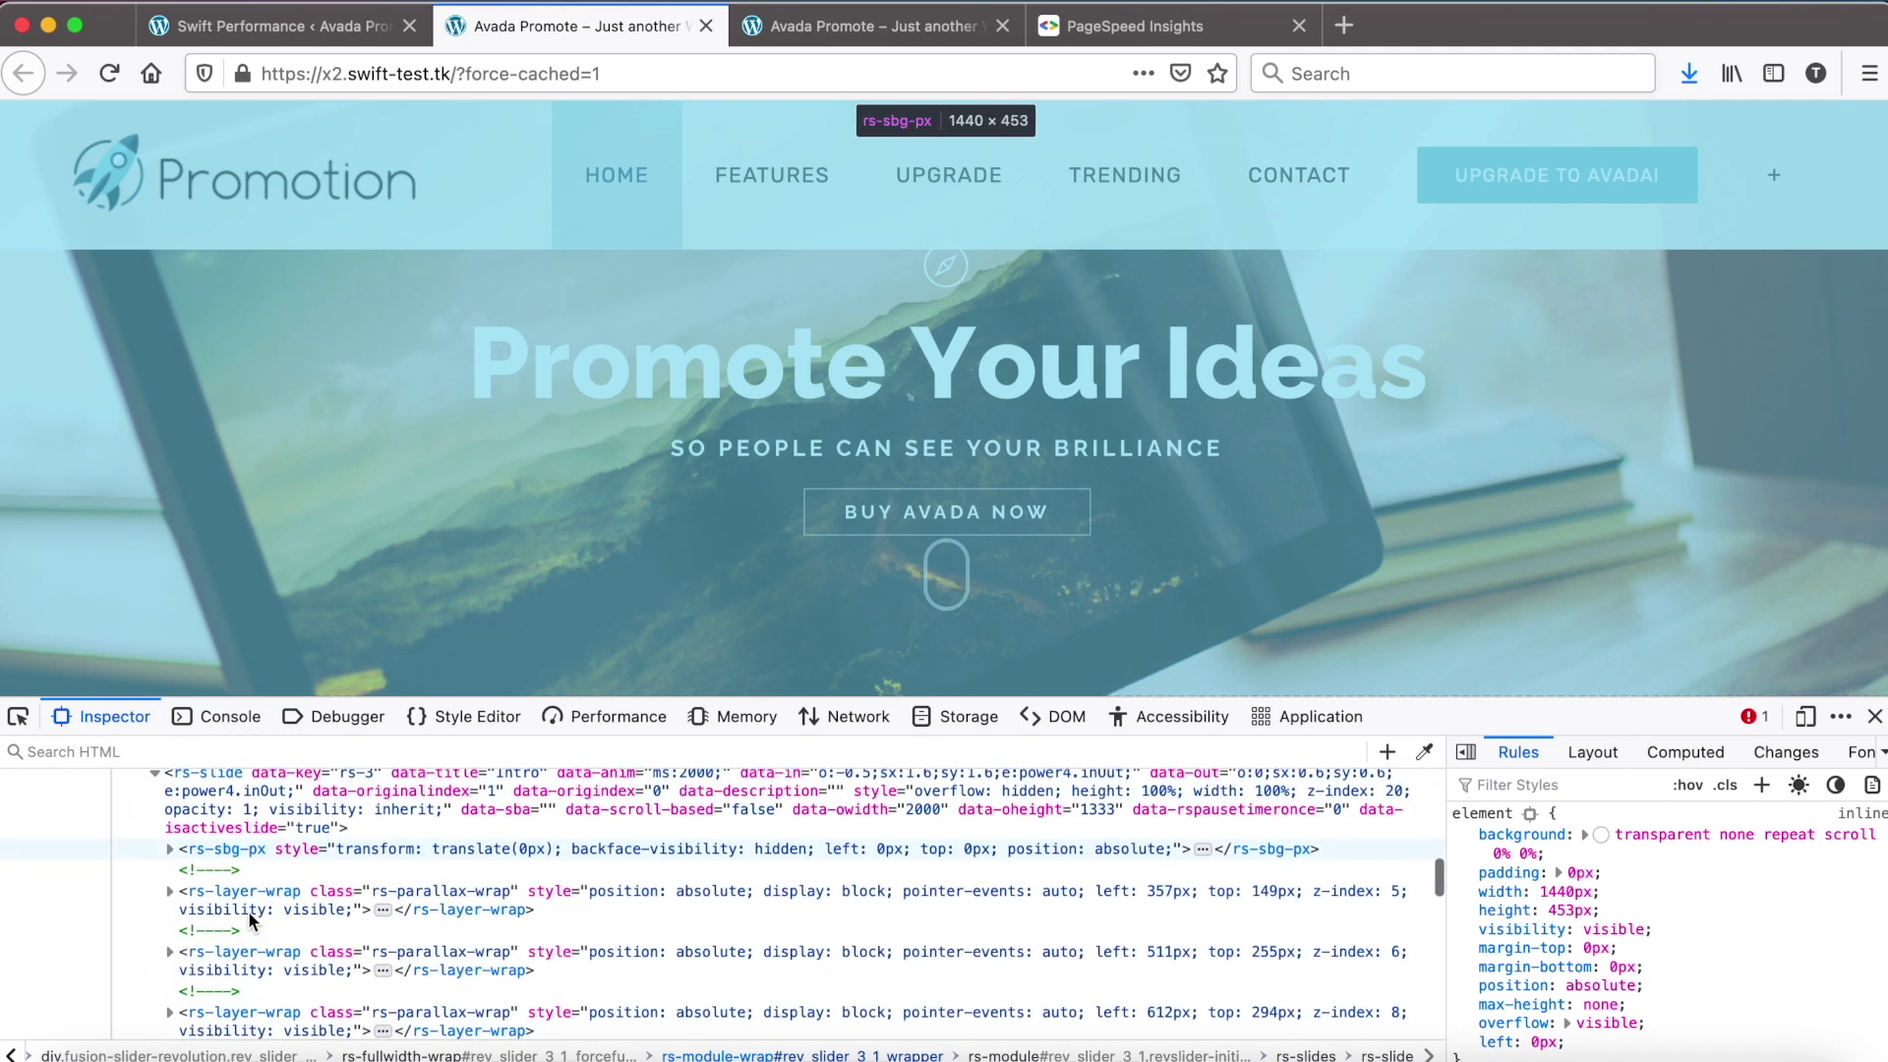
{"action": "scroll", "coordinate": [248, 910], "scroll_direction": "down", "scroll_amount": 4}
{"action": "scroll", "coordinate": [248, 911], "scroll_direction": "up", "scroll_amount": 12}
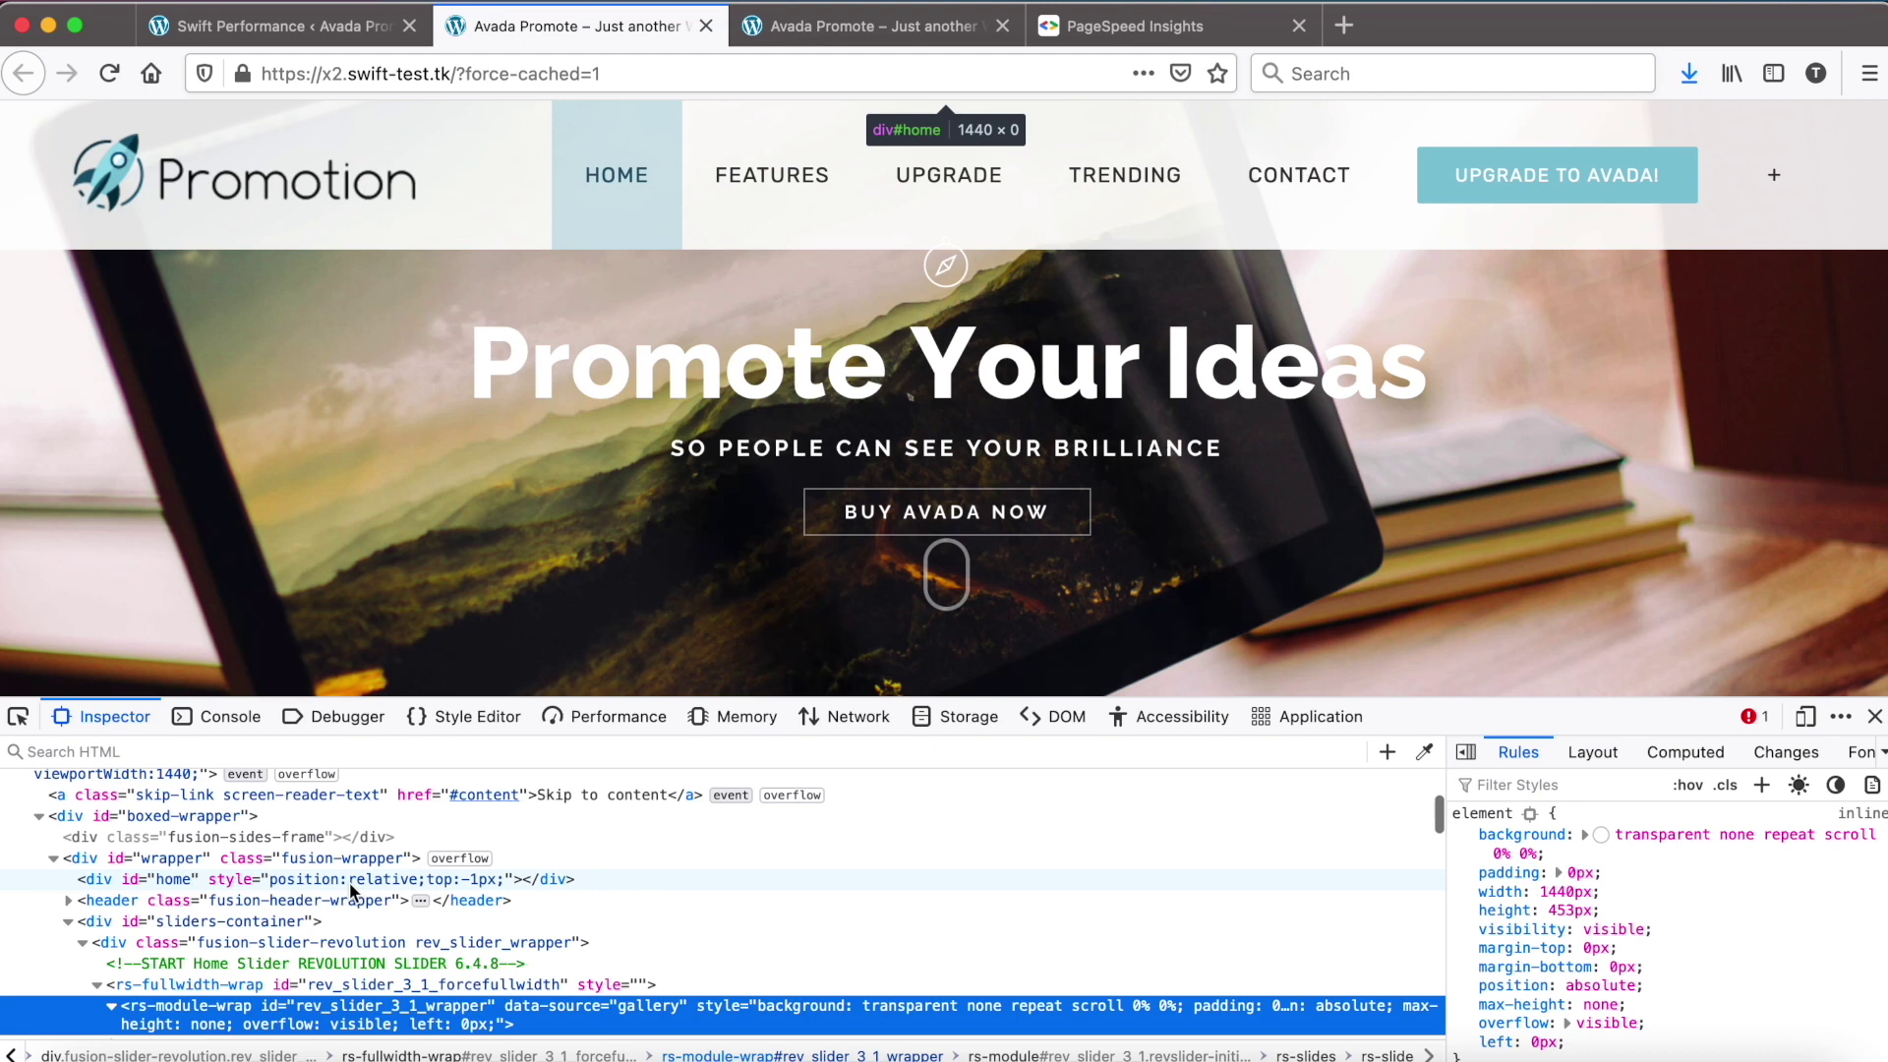
- Reload the cached page and drill through rs-module > rs-slides > rs-slide to the img.rev-slidebg background image
{"action": "key", "text": "super+r"}
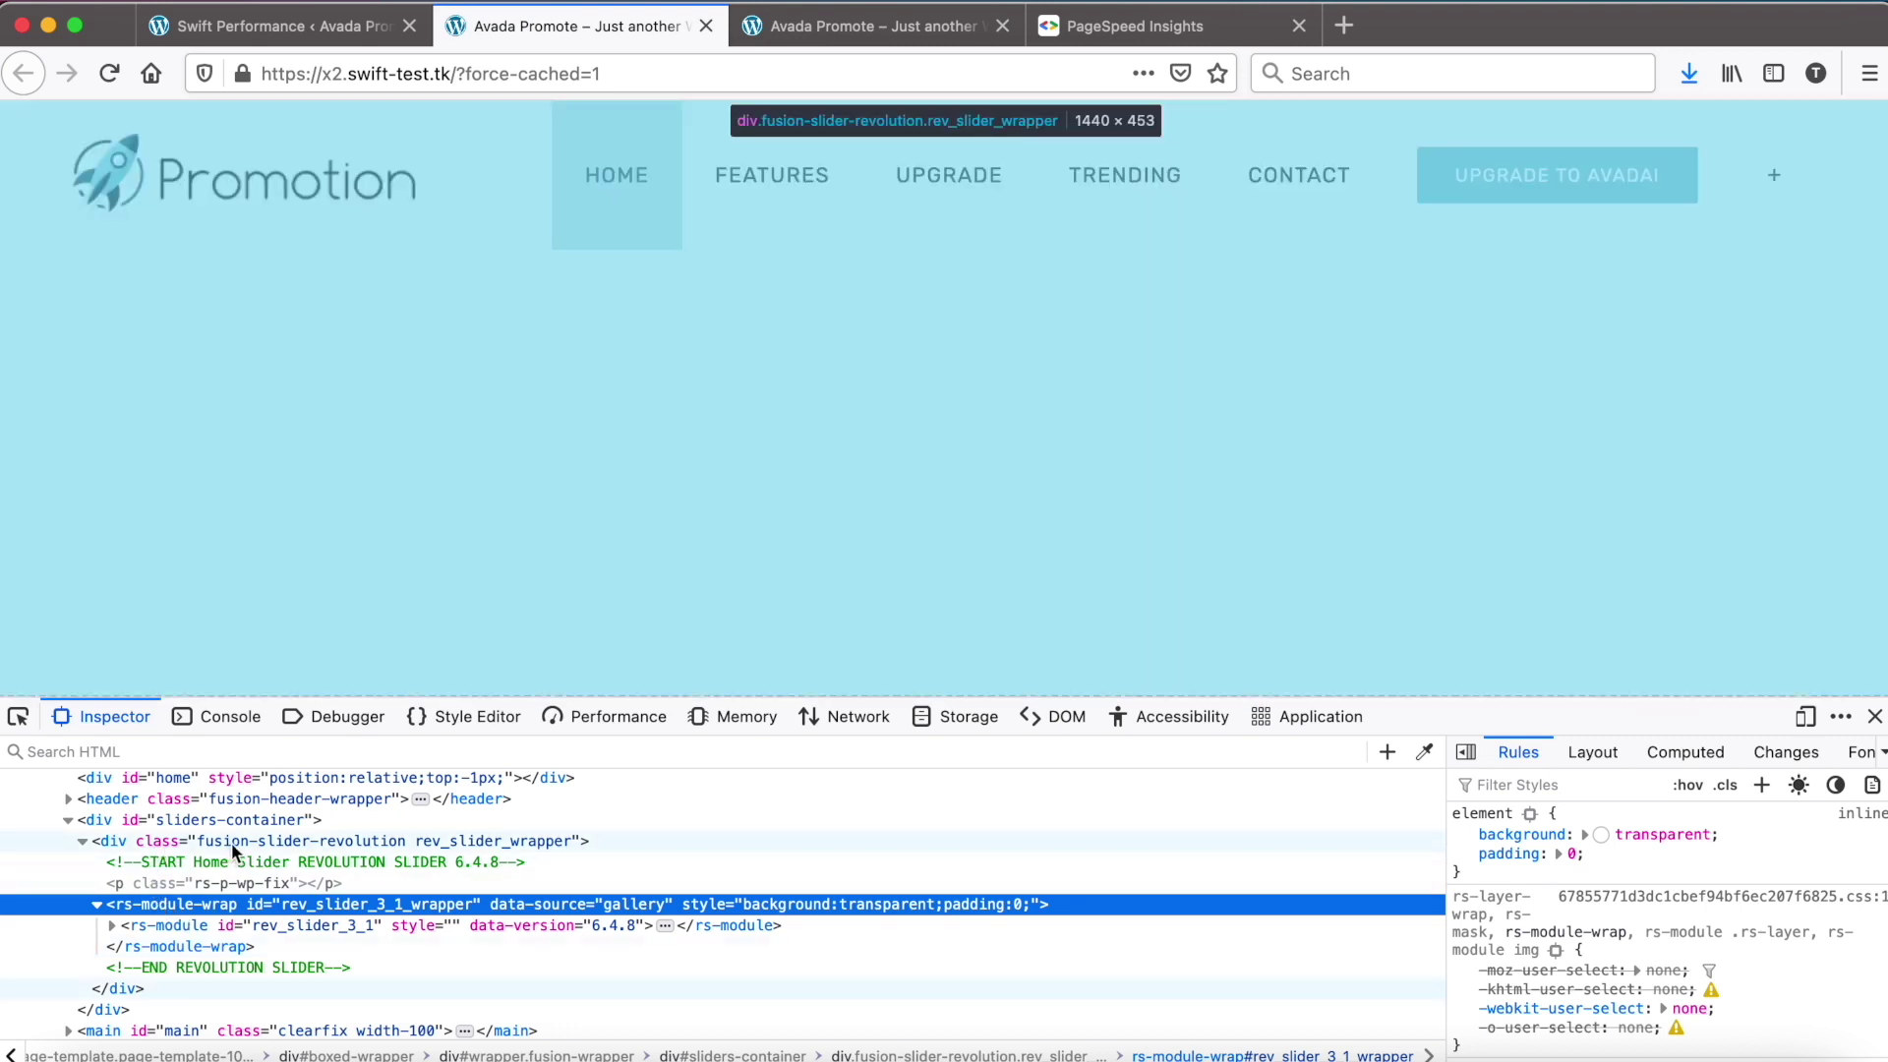
{"action": "double_click", "coordinate": [232, 842]}
{"action": "double_click", "coordinate": [346, 902]}
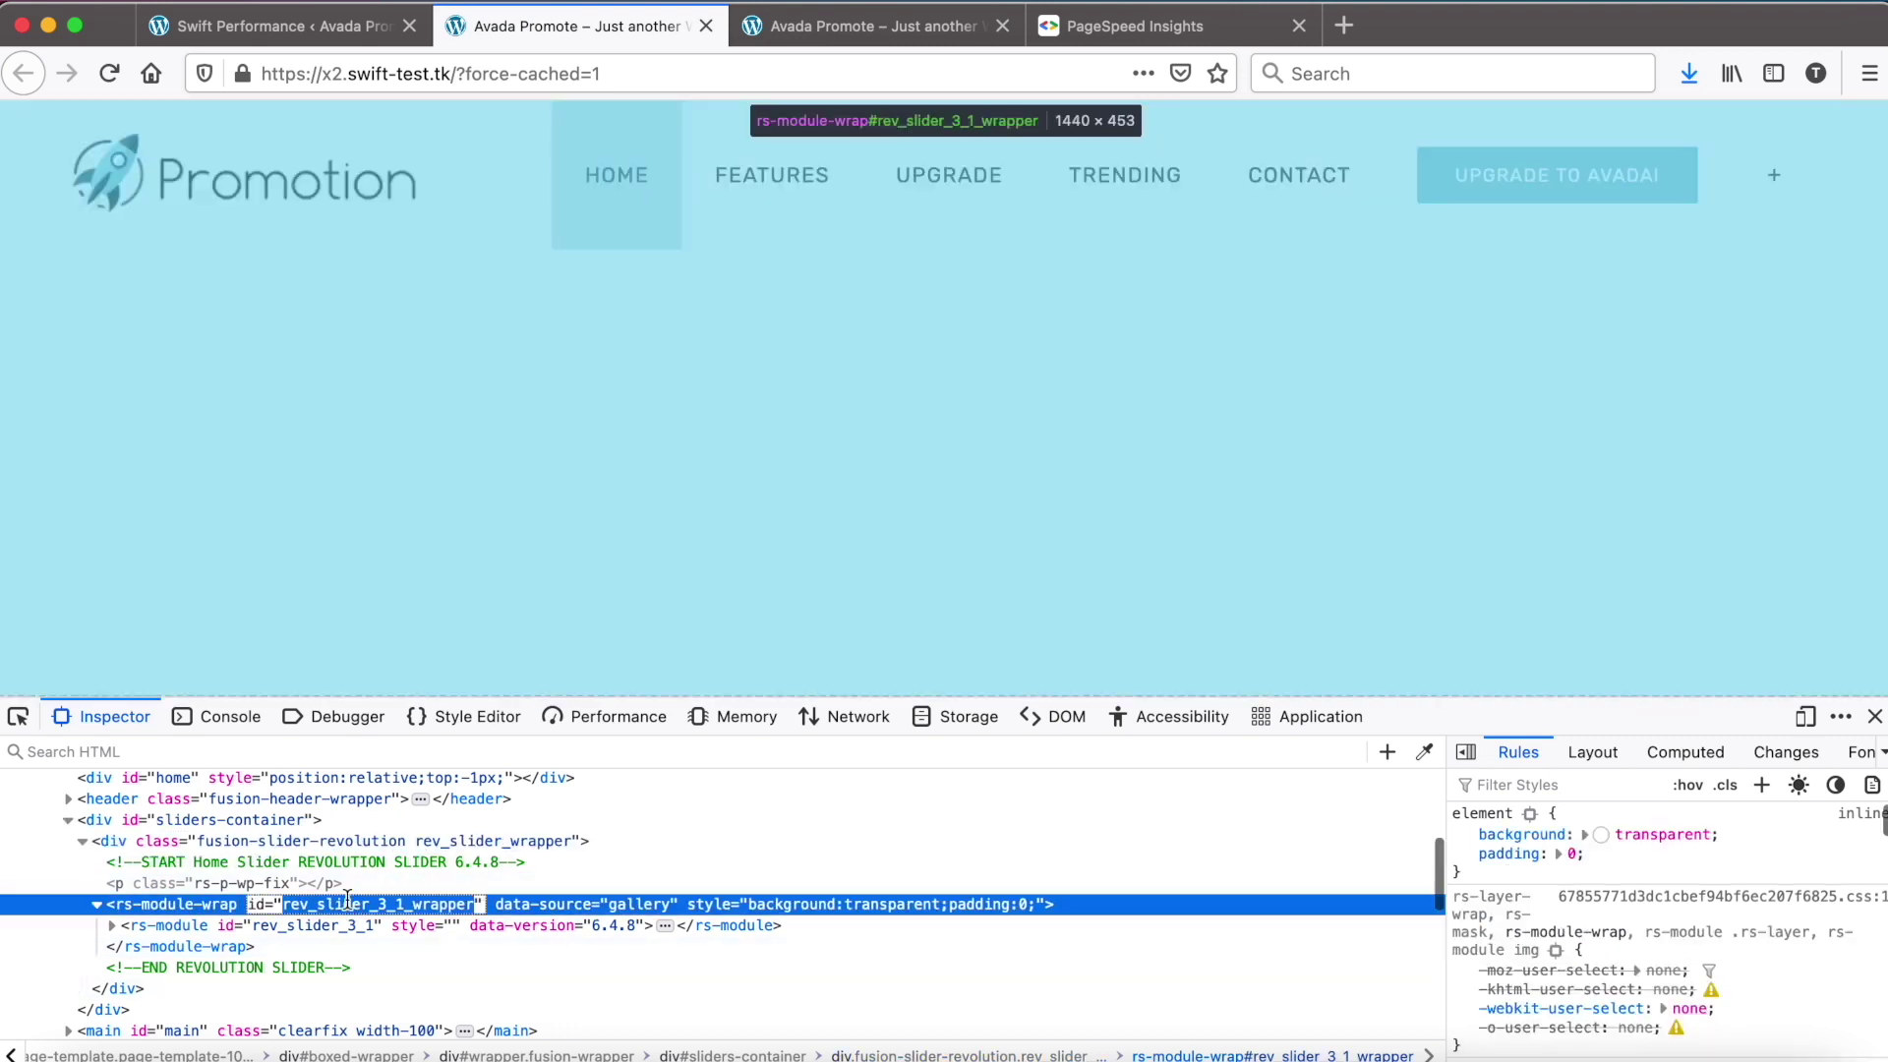
{"action": "key", "text": "Escape"}
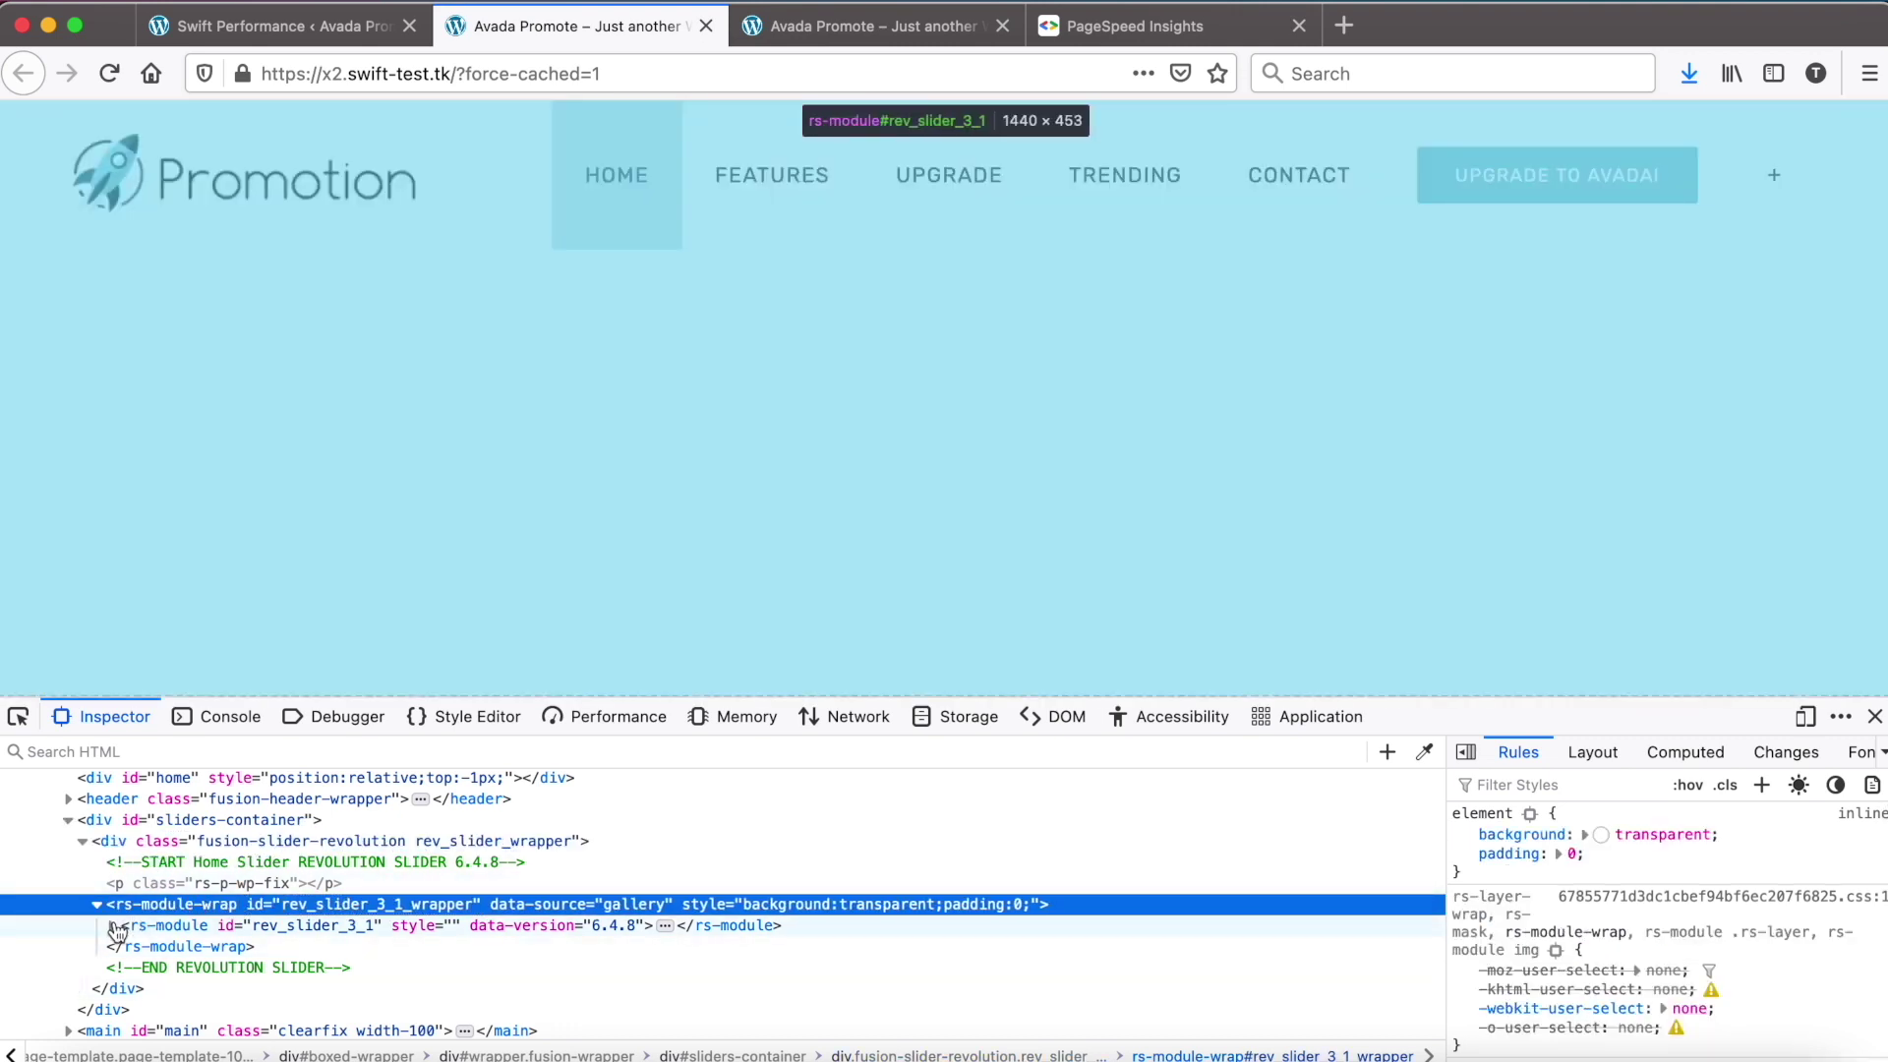
{"action": "left_click", "coordinate": [112, 925]}
{"action": "left_click", "coordinate": [125, 945]}
{"action": "scroll", "coordinate": [138, 922], "scroll_direction": "down", "scroll_amount": 2}
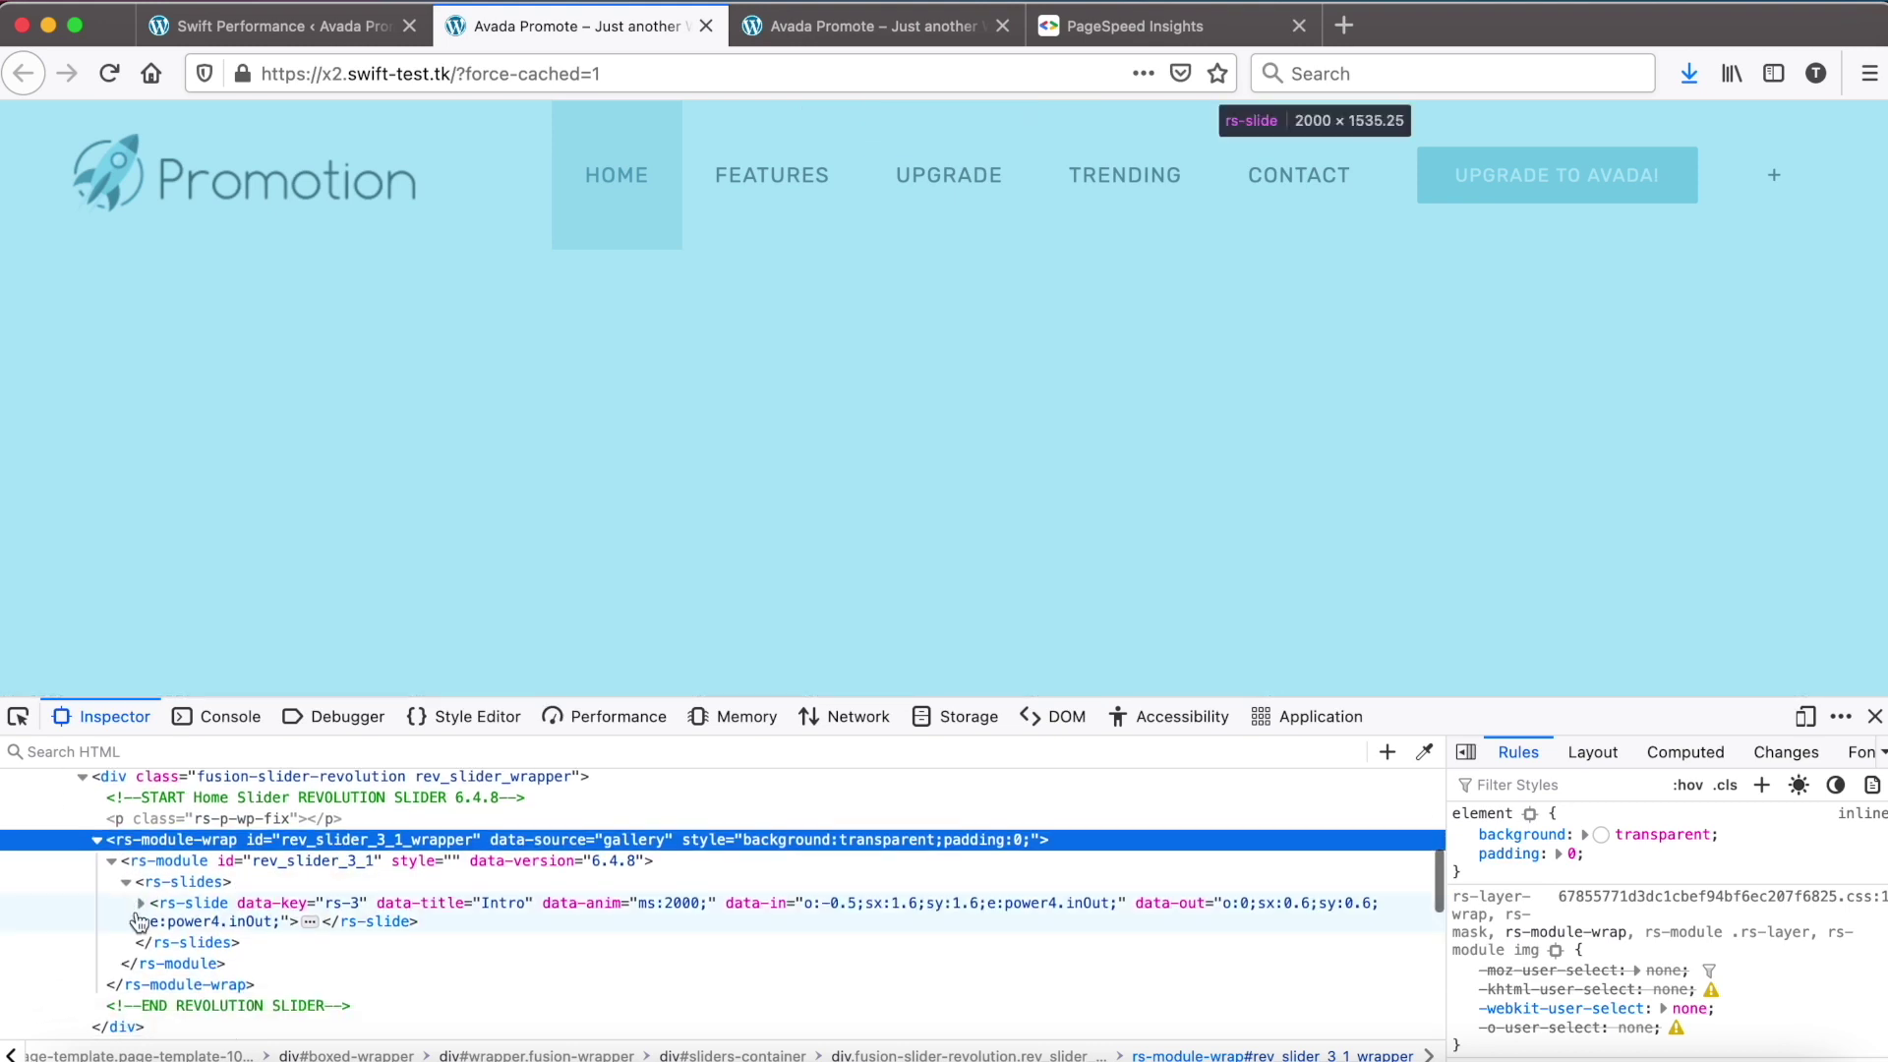
{"action": "left_click", "coordinate": [141, 904]}
{"action": "left_click", "coordinate": [248, 955]}
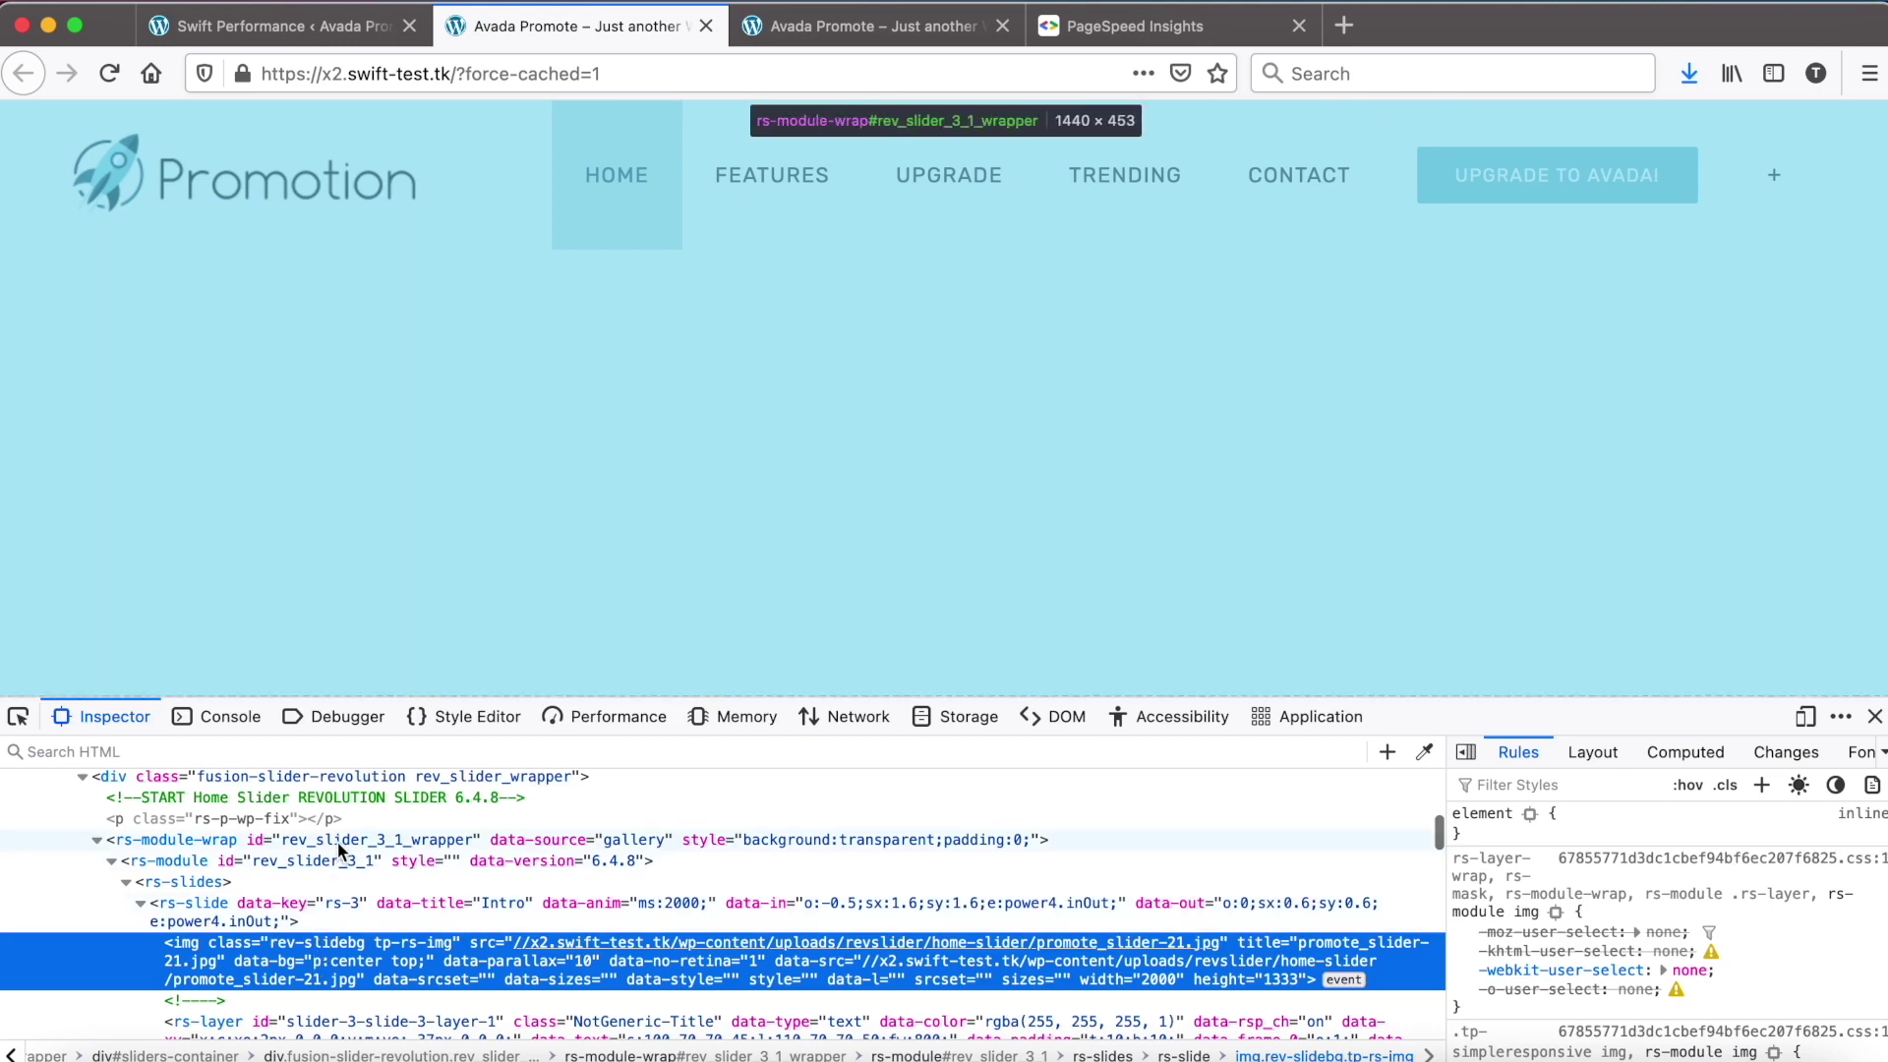
- Reload the page again and search the HTML markup for rs-slide
{"action": "key", "text": "super+r"}
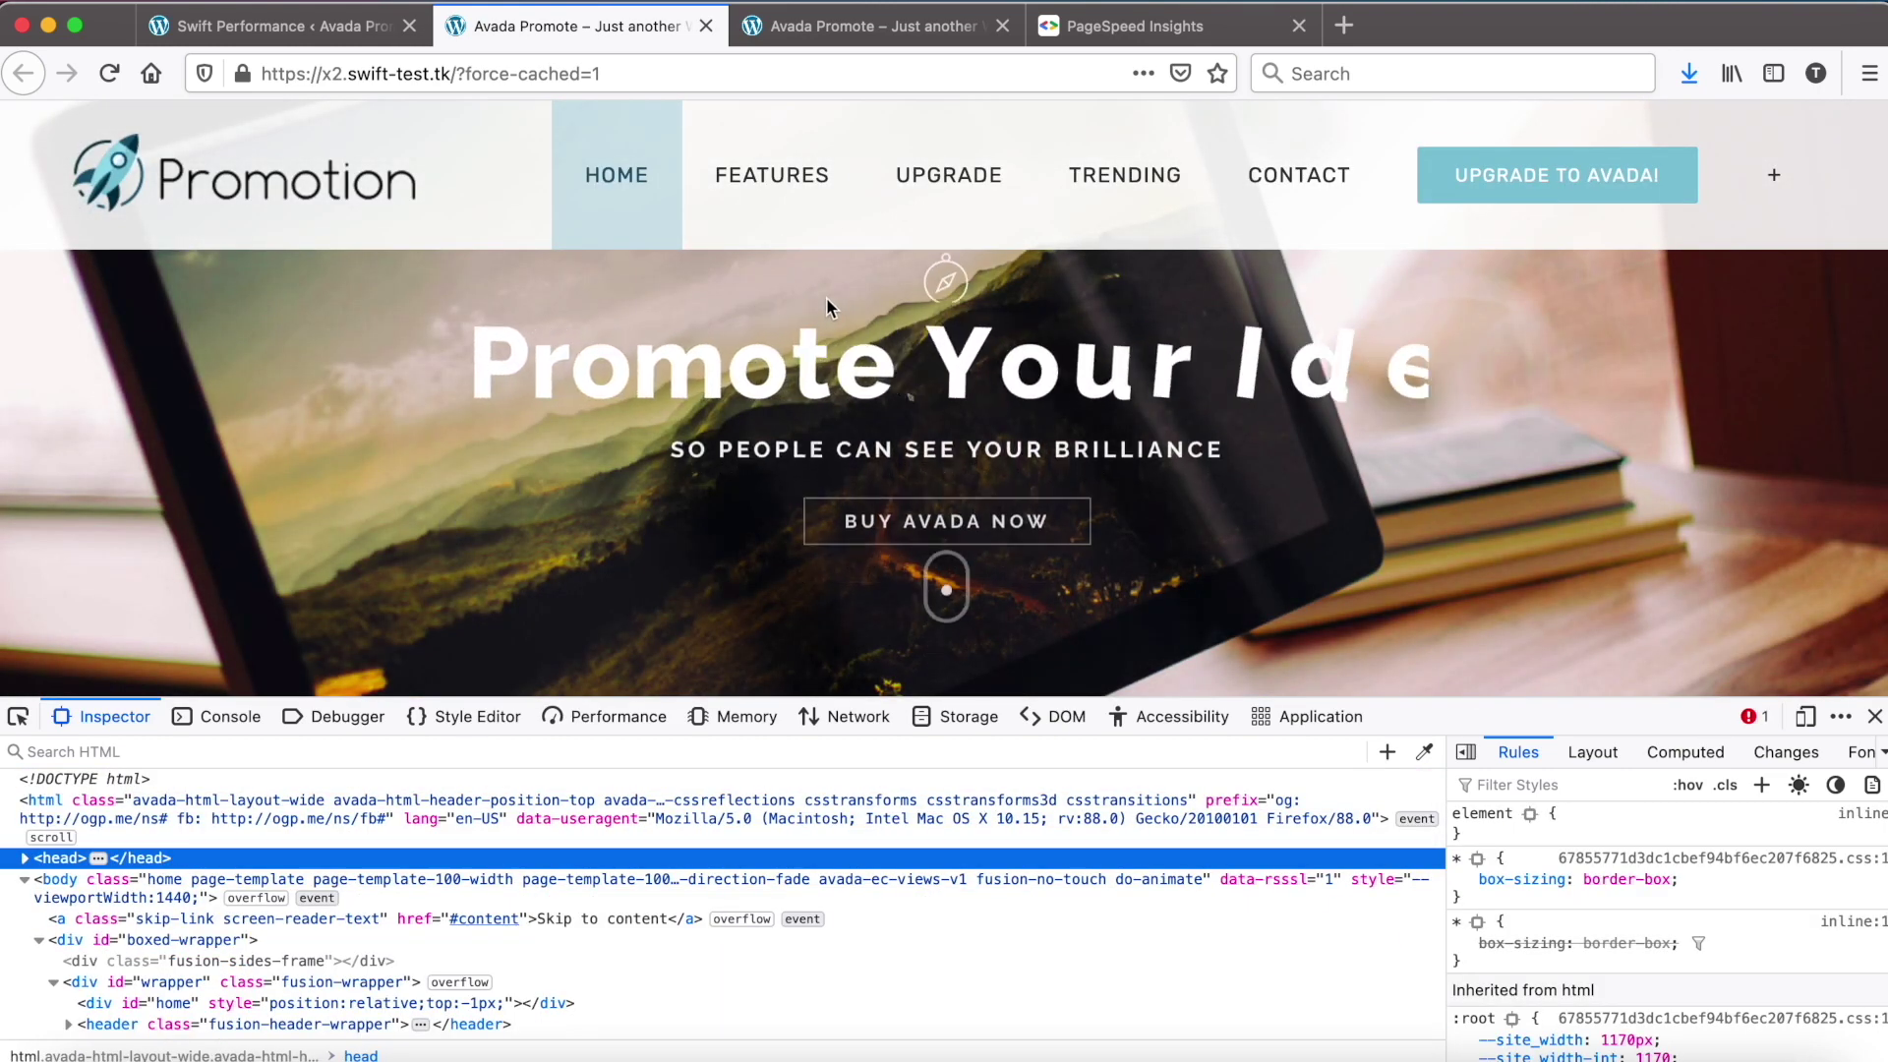
{"action": "key", "text": "super+f"}
{"action": "type", "text": "rs-slide"}
{"action": "left_click", "coordinate": [312, 35]}
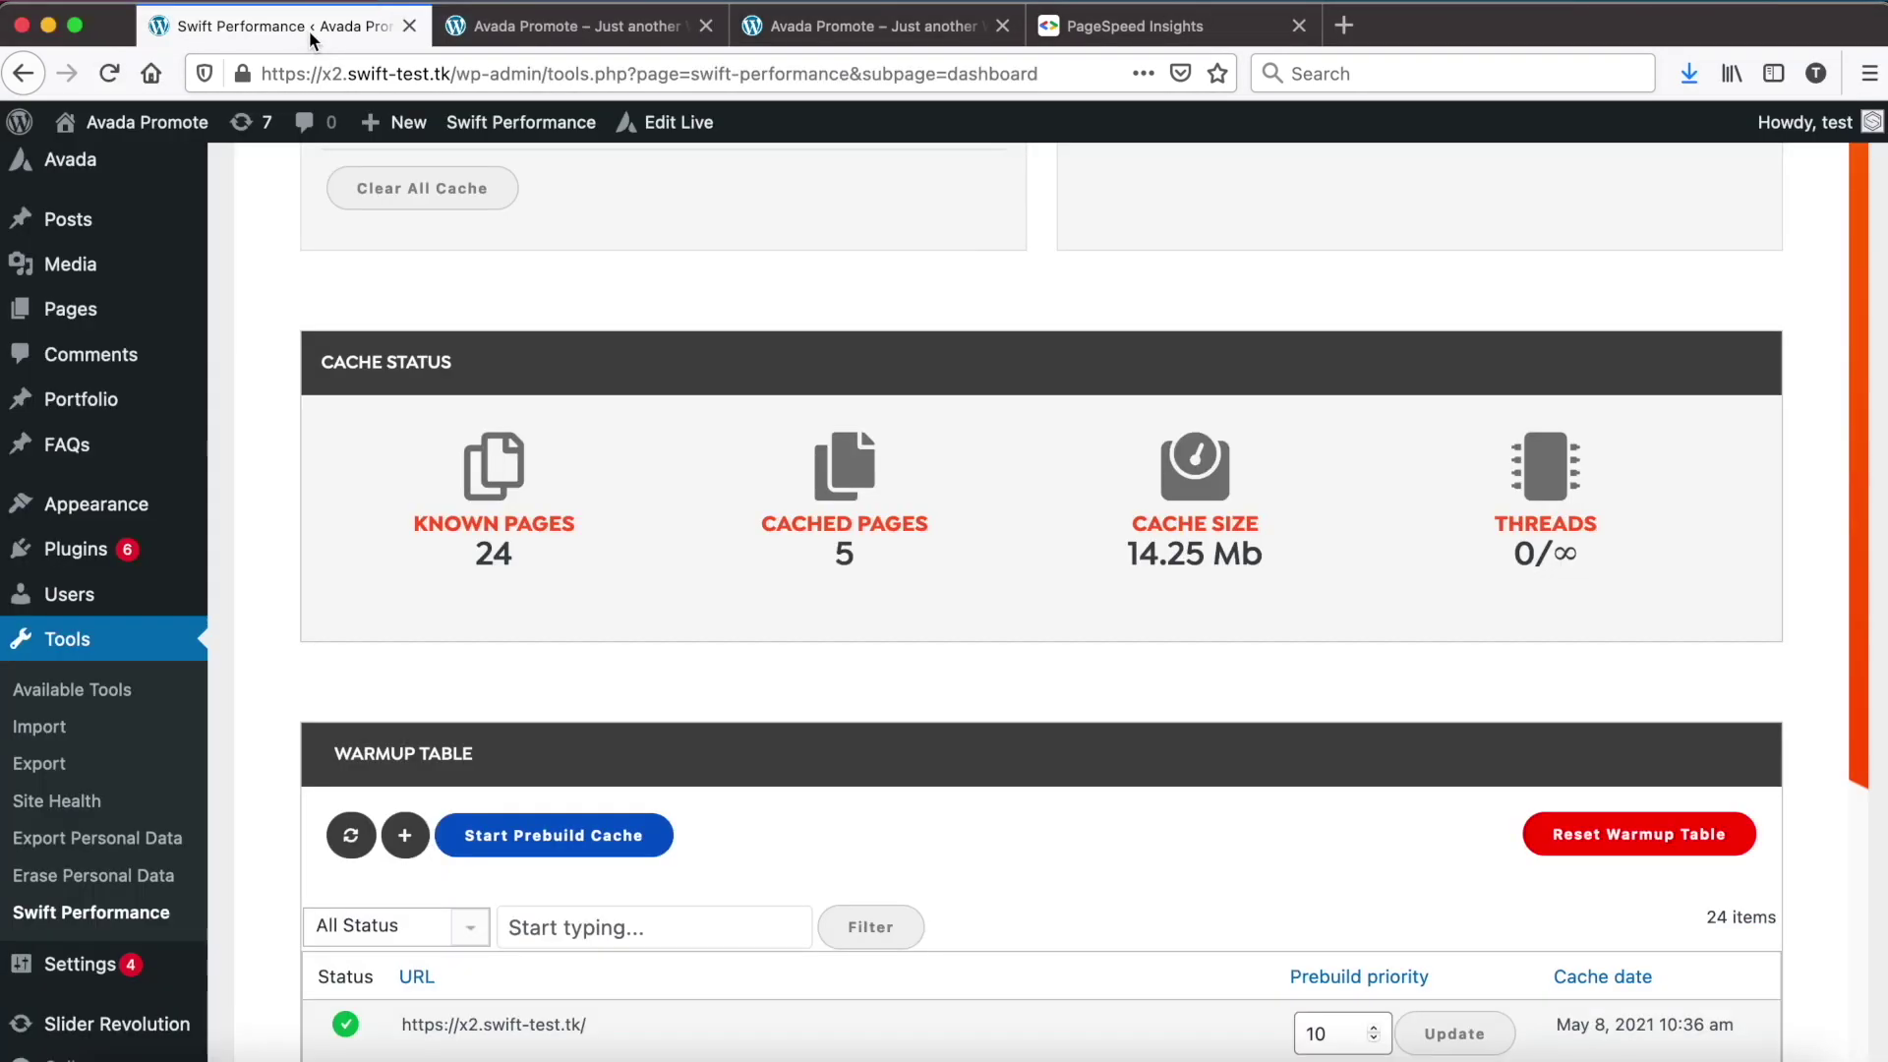
{"action": "scroll", "coordinate": [580, 276], "scroll_direction": "up", "scroll_amount": 6}
{"action": "left_click", "coordinate": [718, 439]}
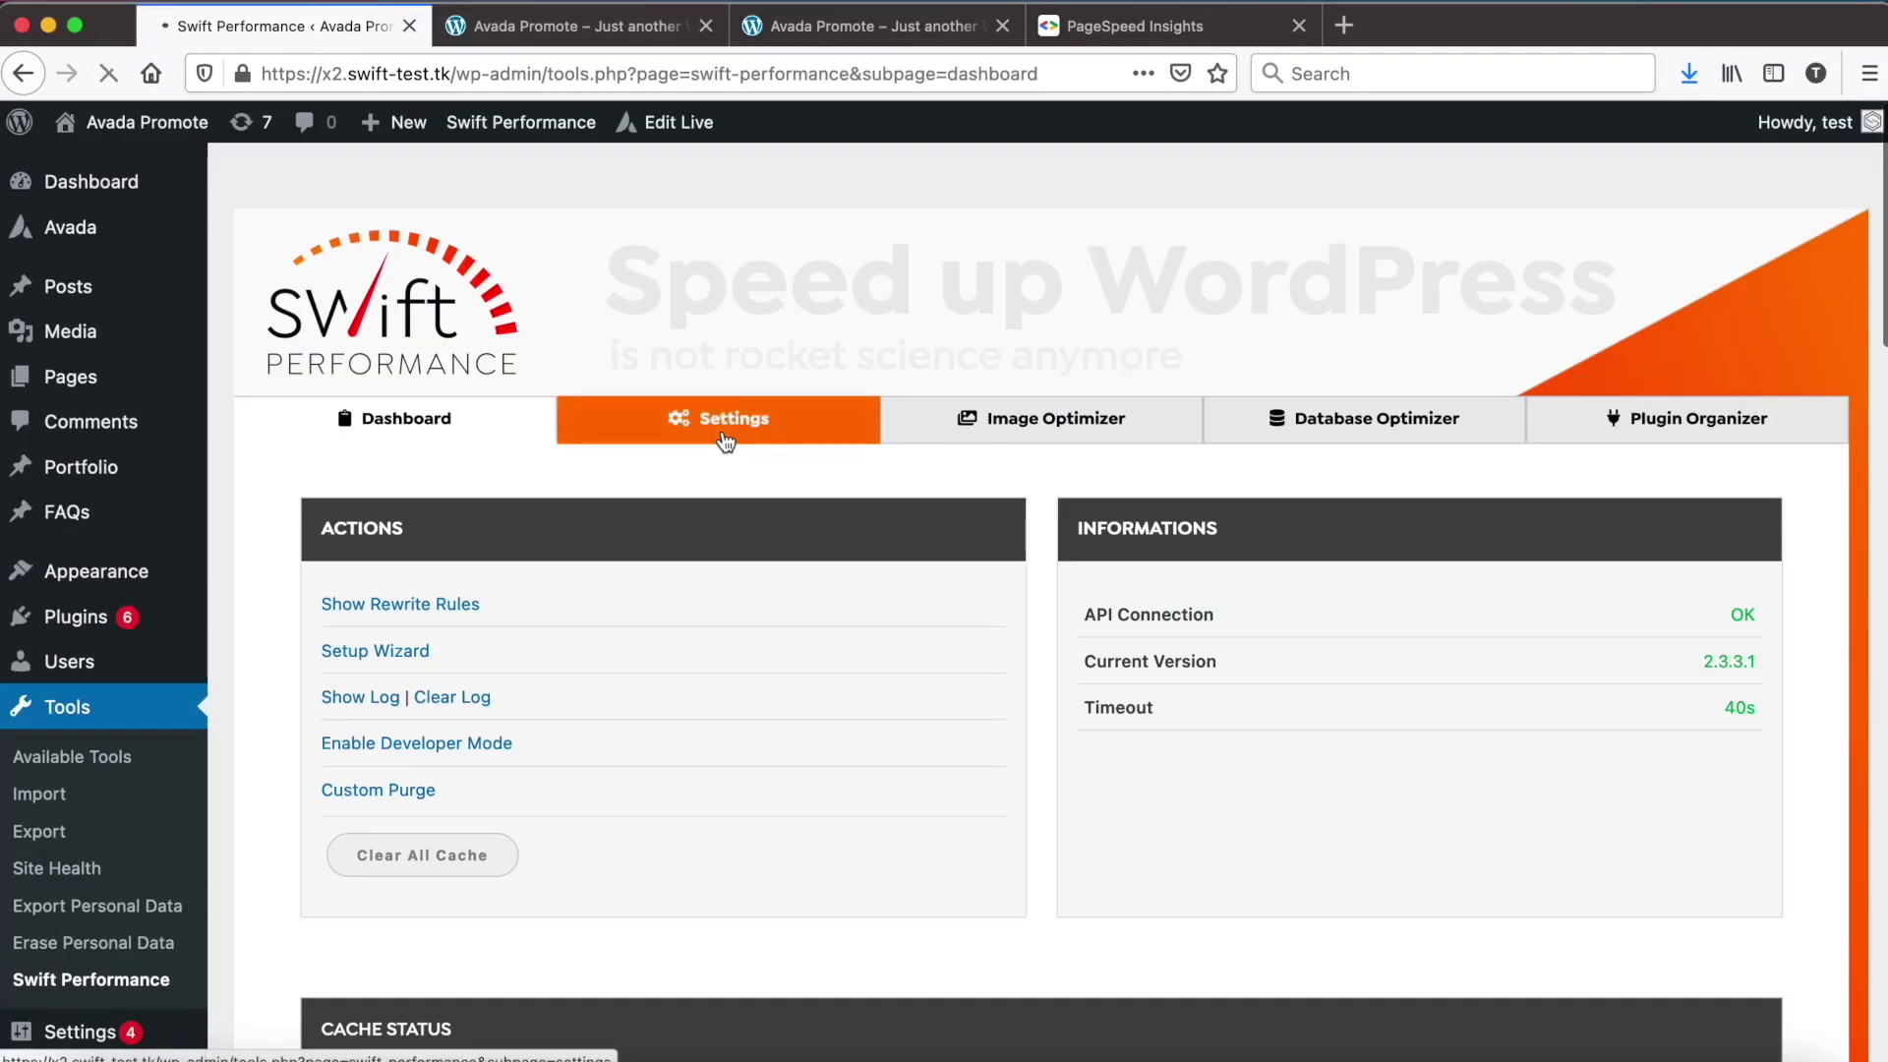
{"action": "scroll", "coordinate": [930, 529], "scroll_direction": "down", "scroll_amount": 9}
{"action": "scroll", "coordinate": [929, 531], "scroll_direction": "up", "scroll_amount": 2}
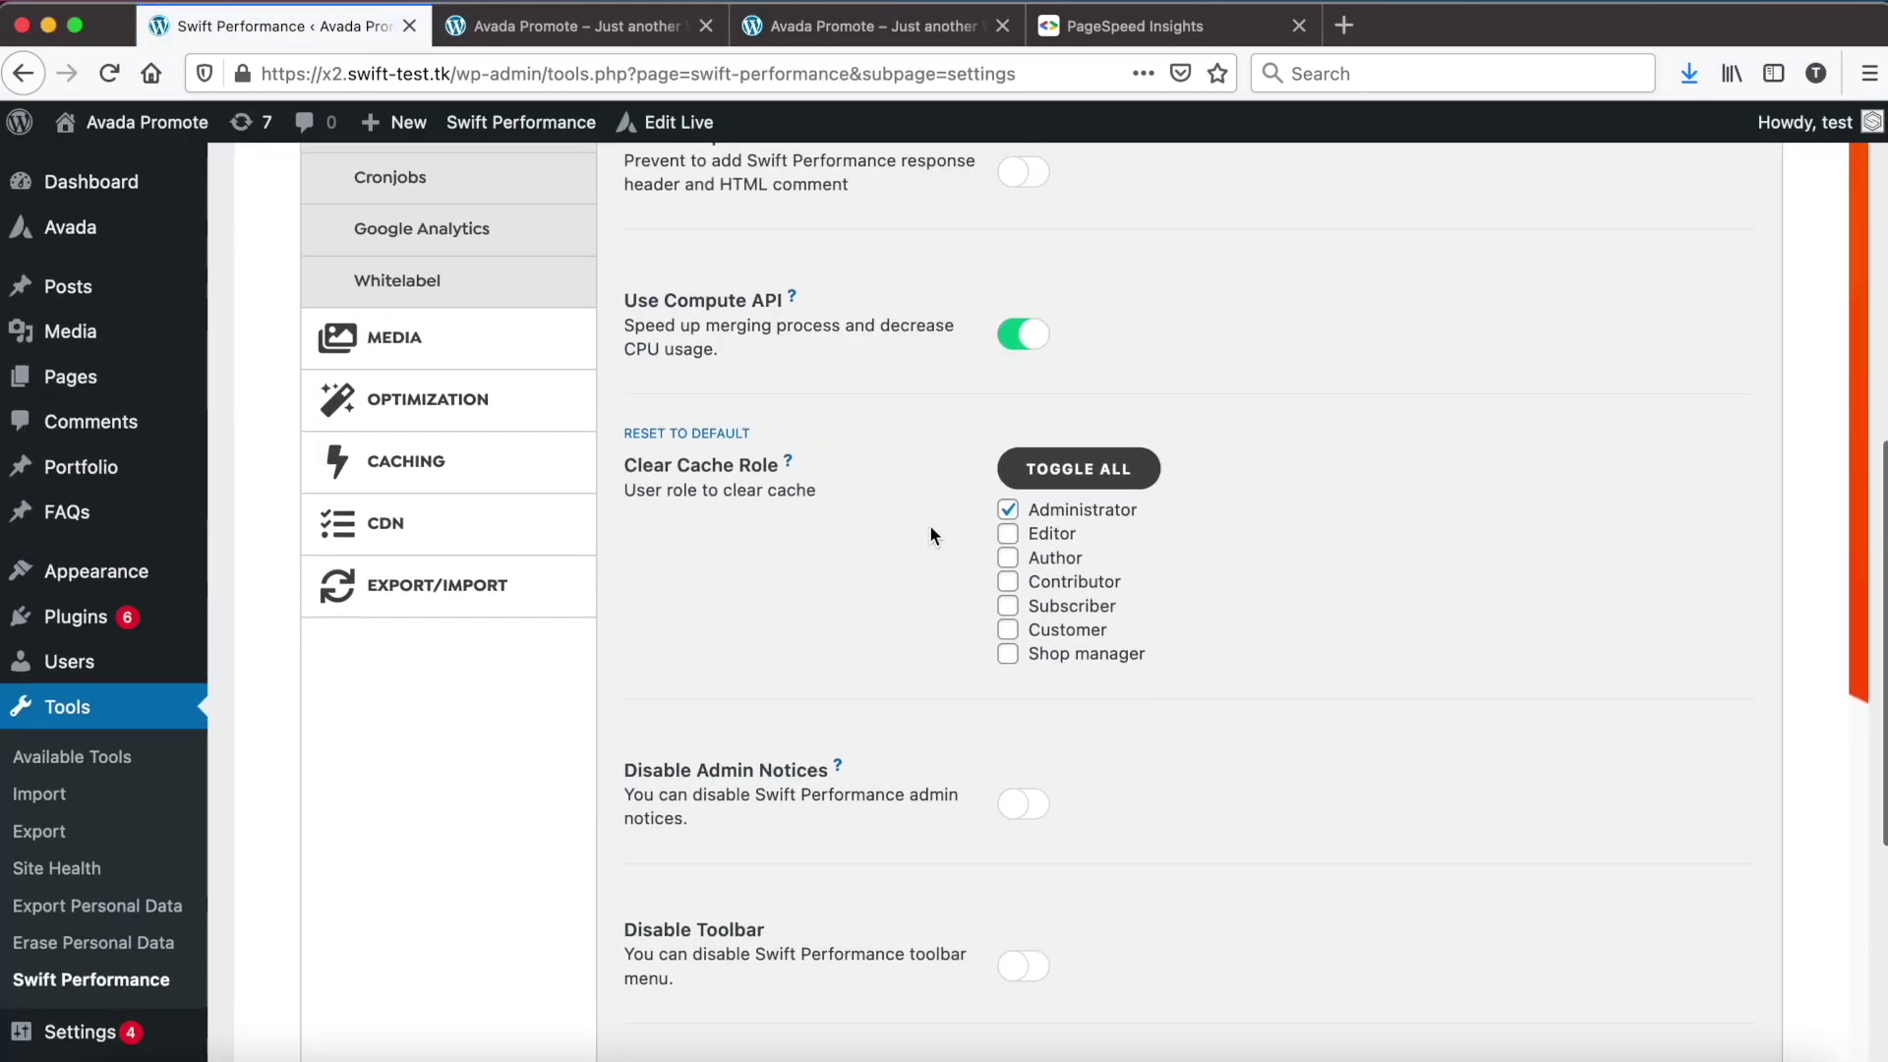
{"action": "left_click", "coordinate": [423, 398]}
{"action": "left_click", "coordinate": [409, 206]}
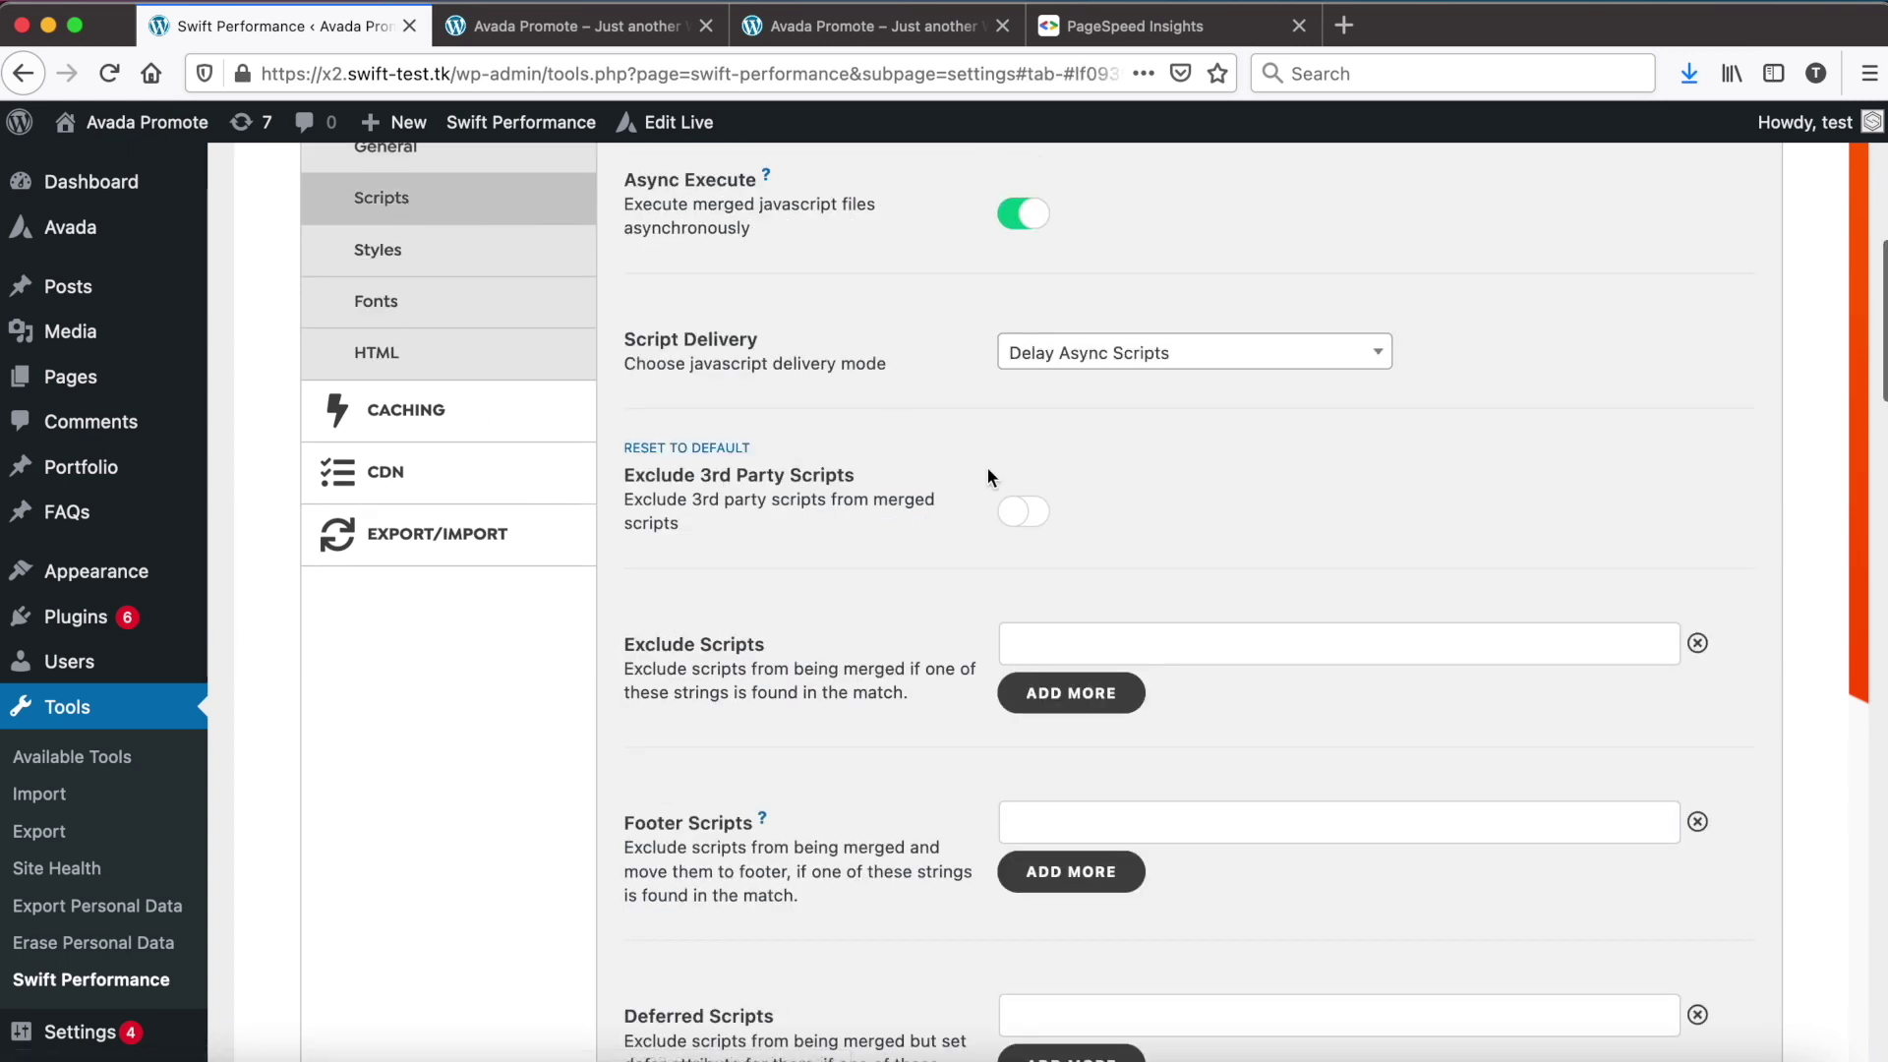
{"action": "scroll", "coordinate": [987, 466], "scroll_direction": "down", "scroll_amount": 15}
{"action": "left_click", "coordinate": [1233, 663]}
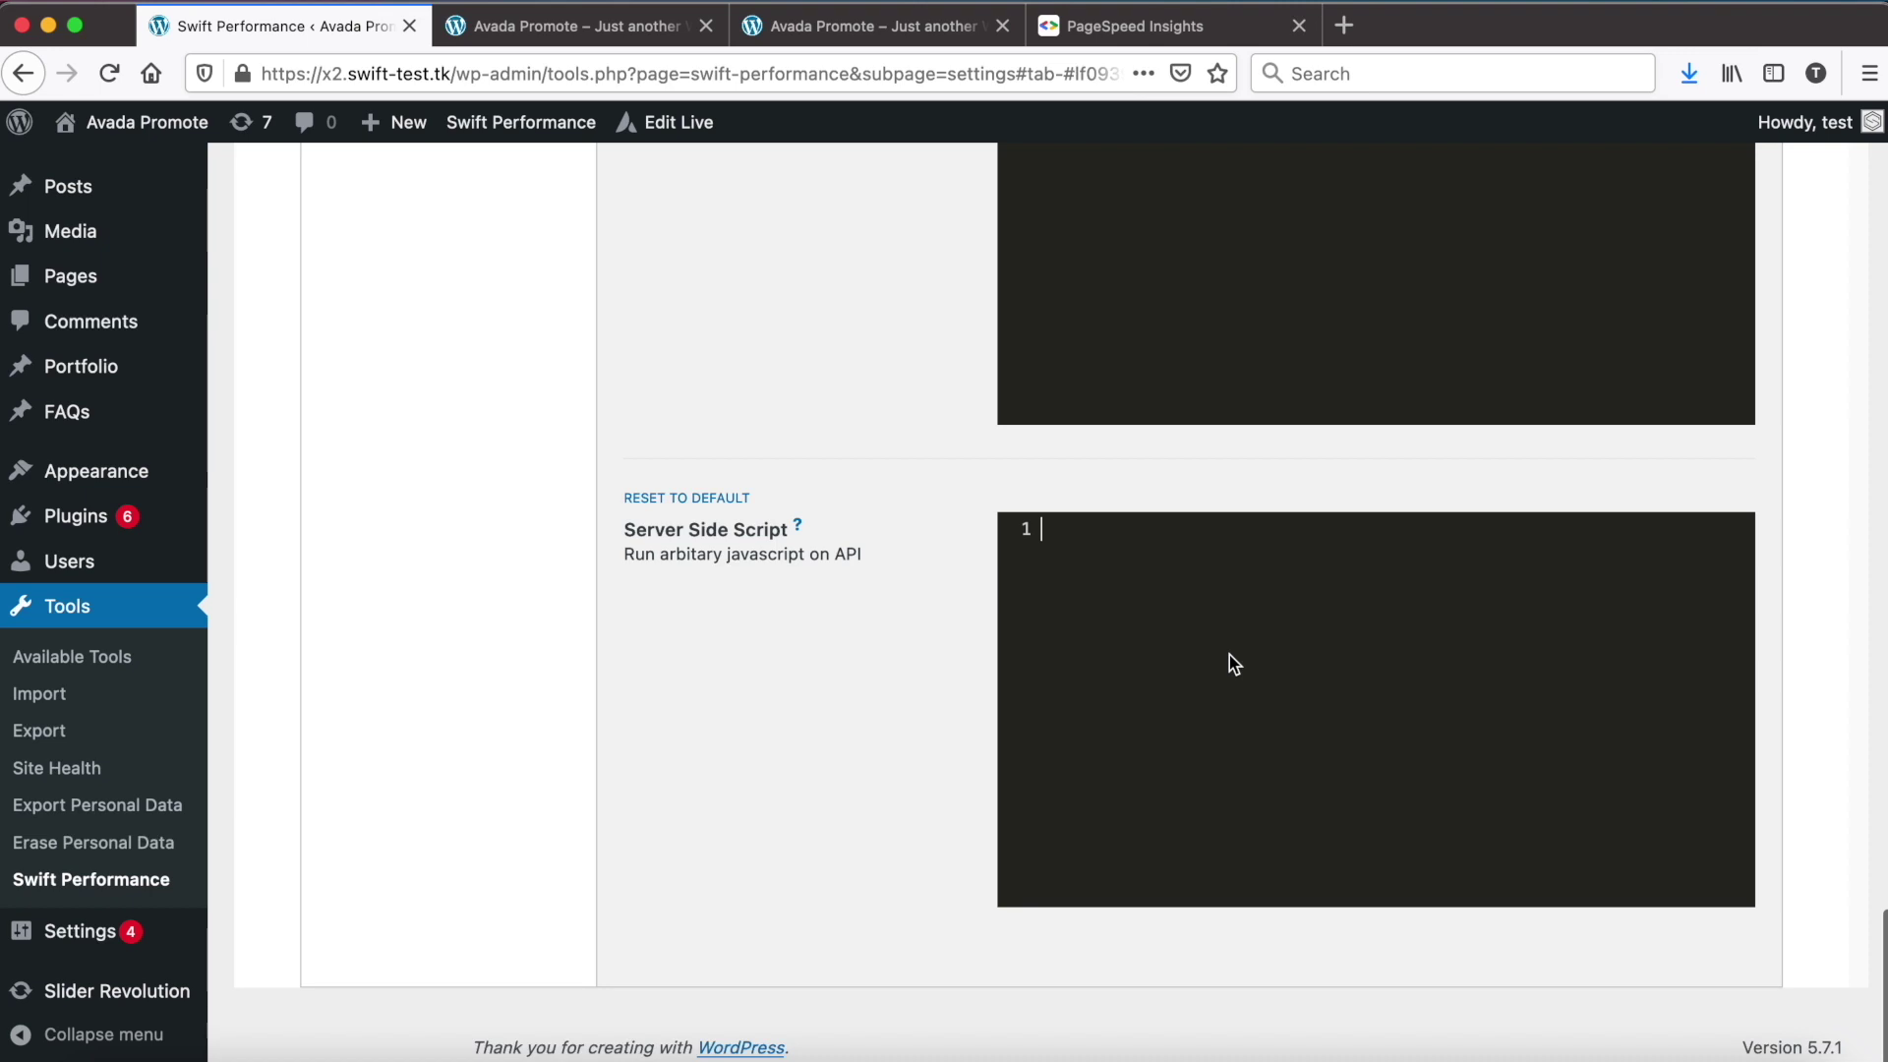
{"action": "key", "text": "super+v"}
{"action": "scroll", "coordinate": [1229, 649], "scroll_direction": "up", "scroll_amount": 5}
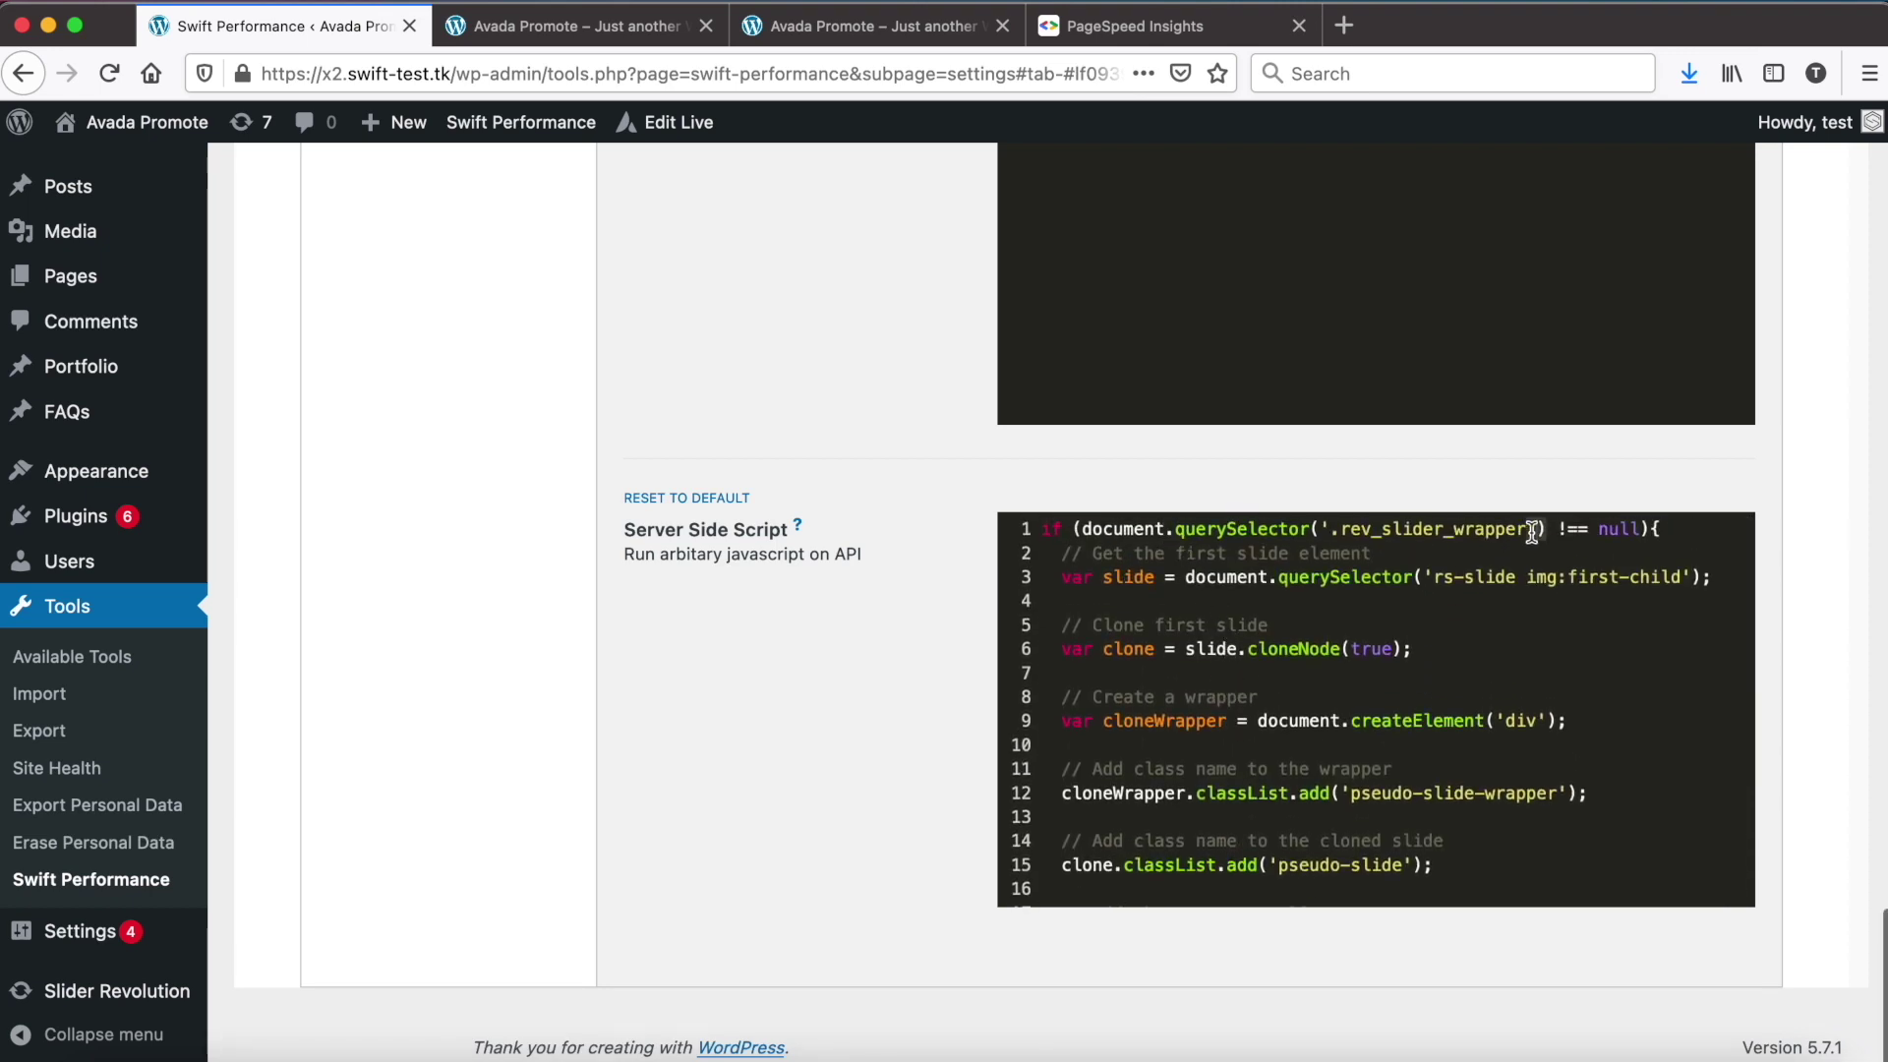
{"action": "left_click", "coordinate": [1184, 558]}
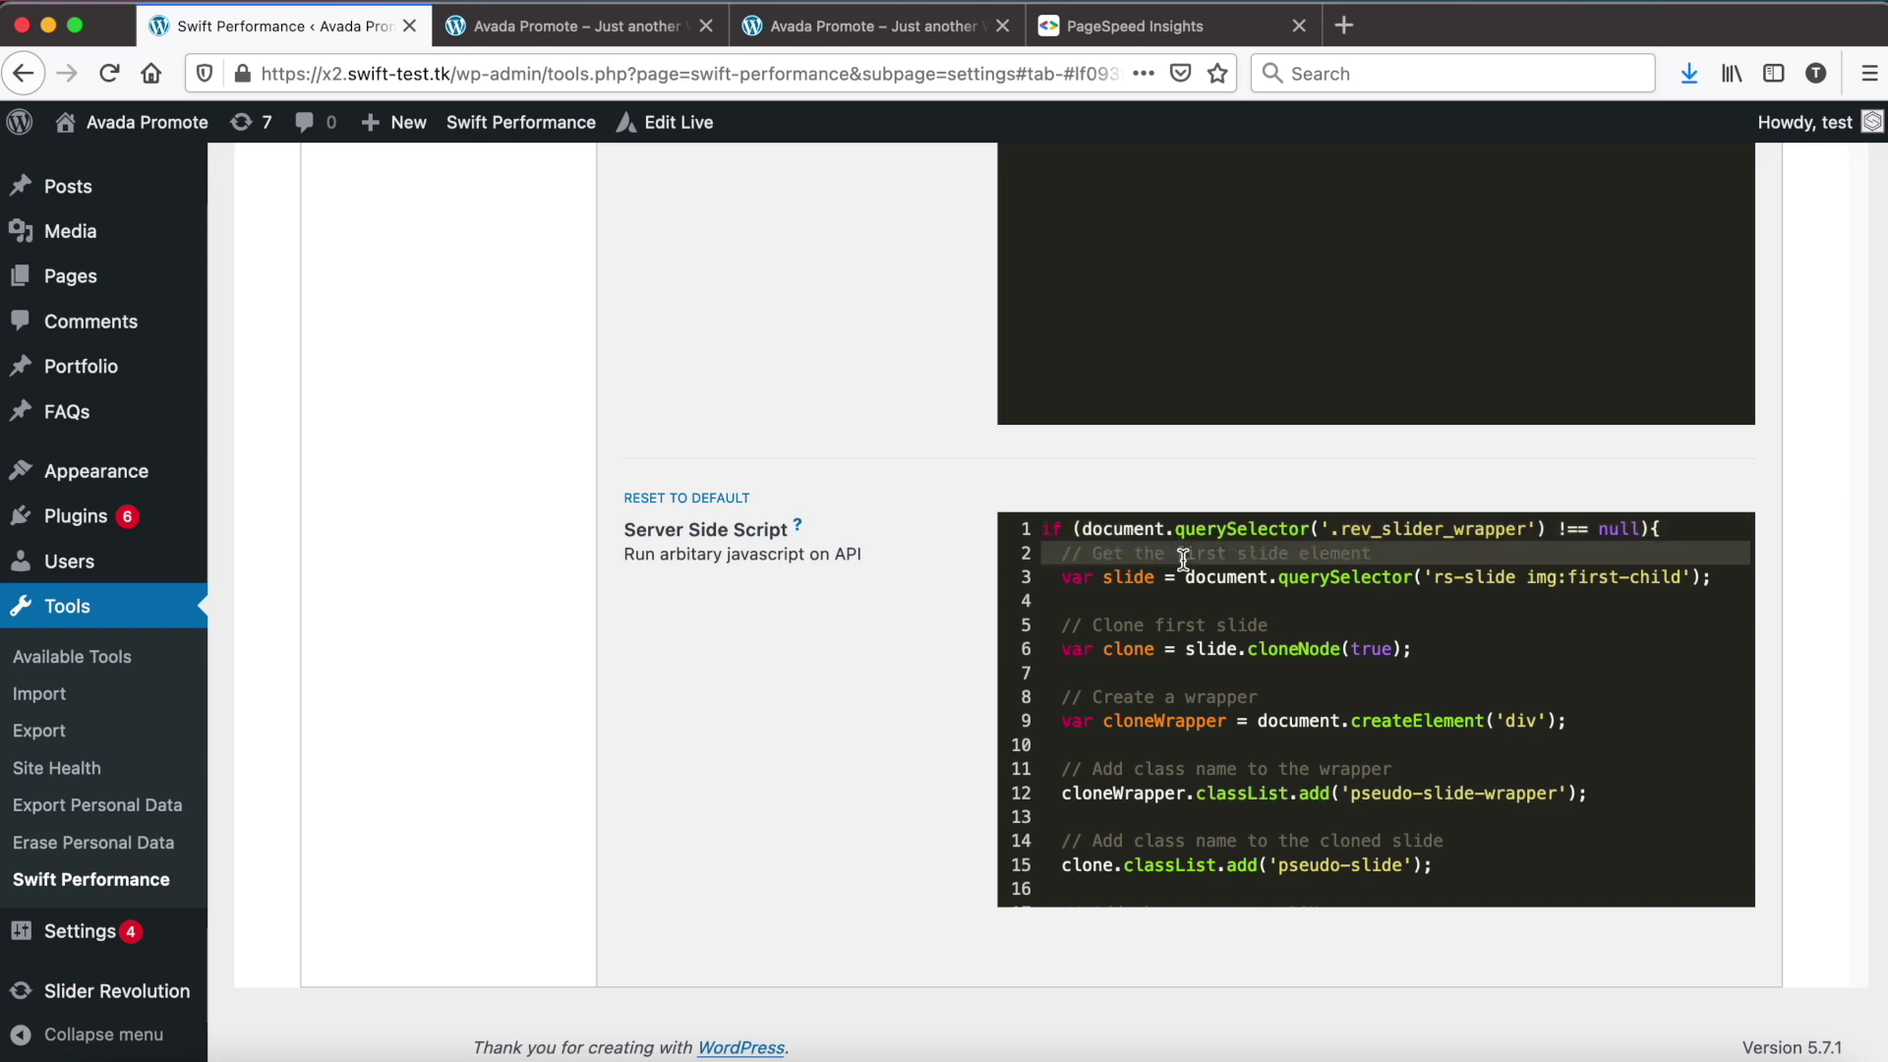
{"action": "left_click", "coordinate": [1191, 620]}
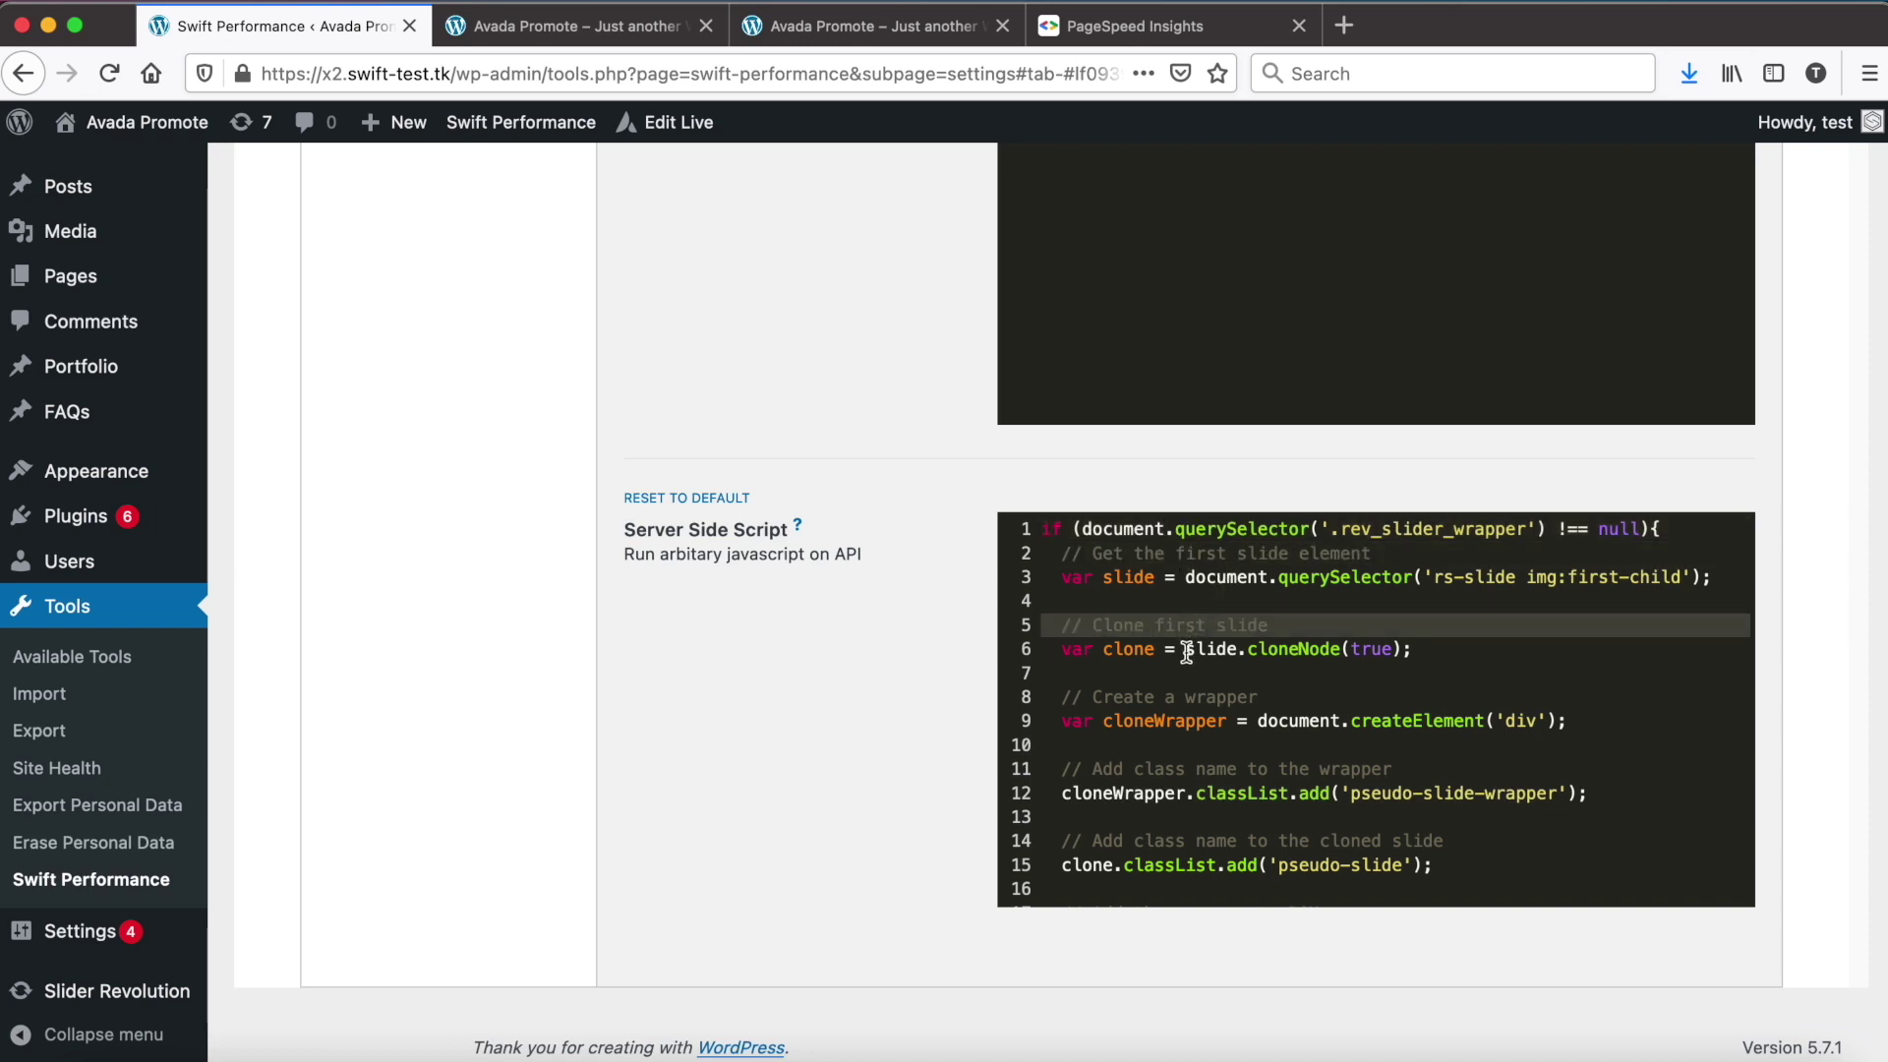
{"action": "left_click", "coordinate": [1183, 686]}
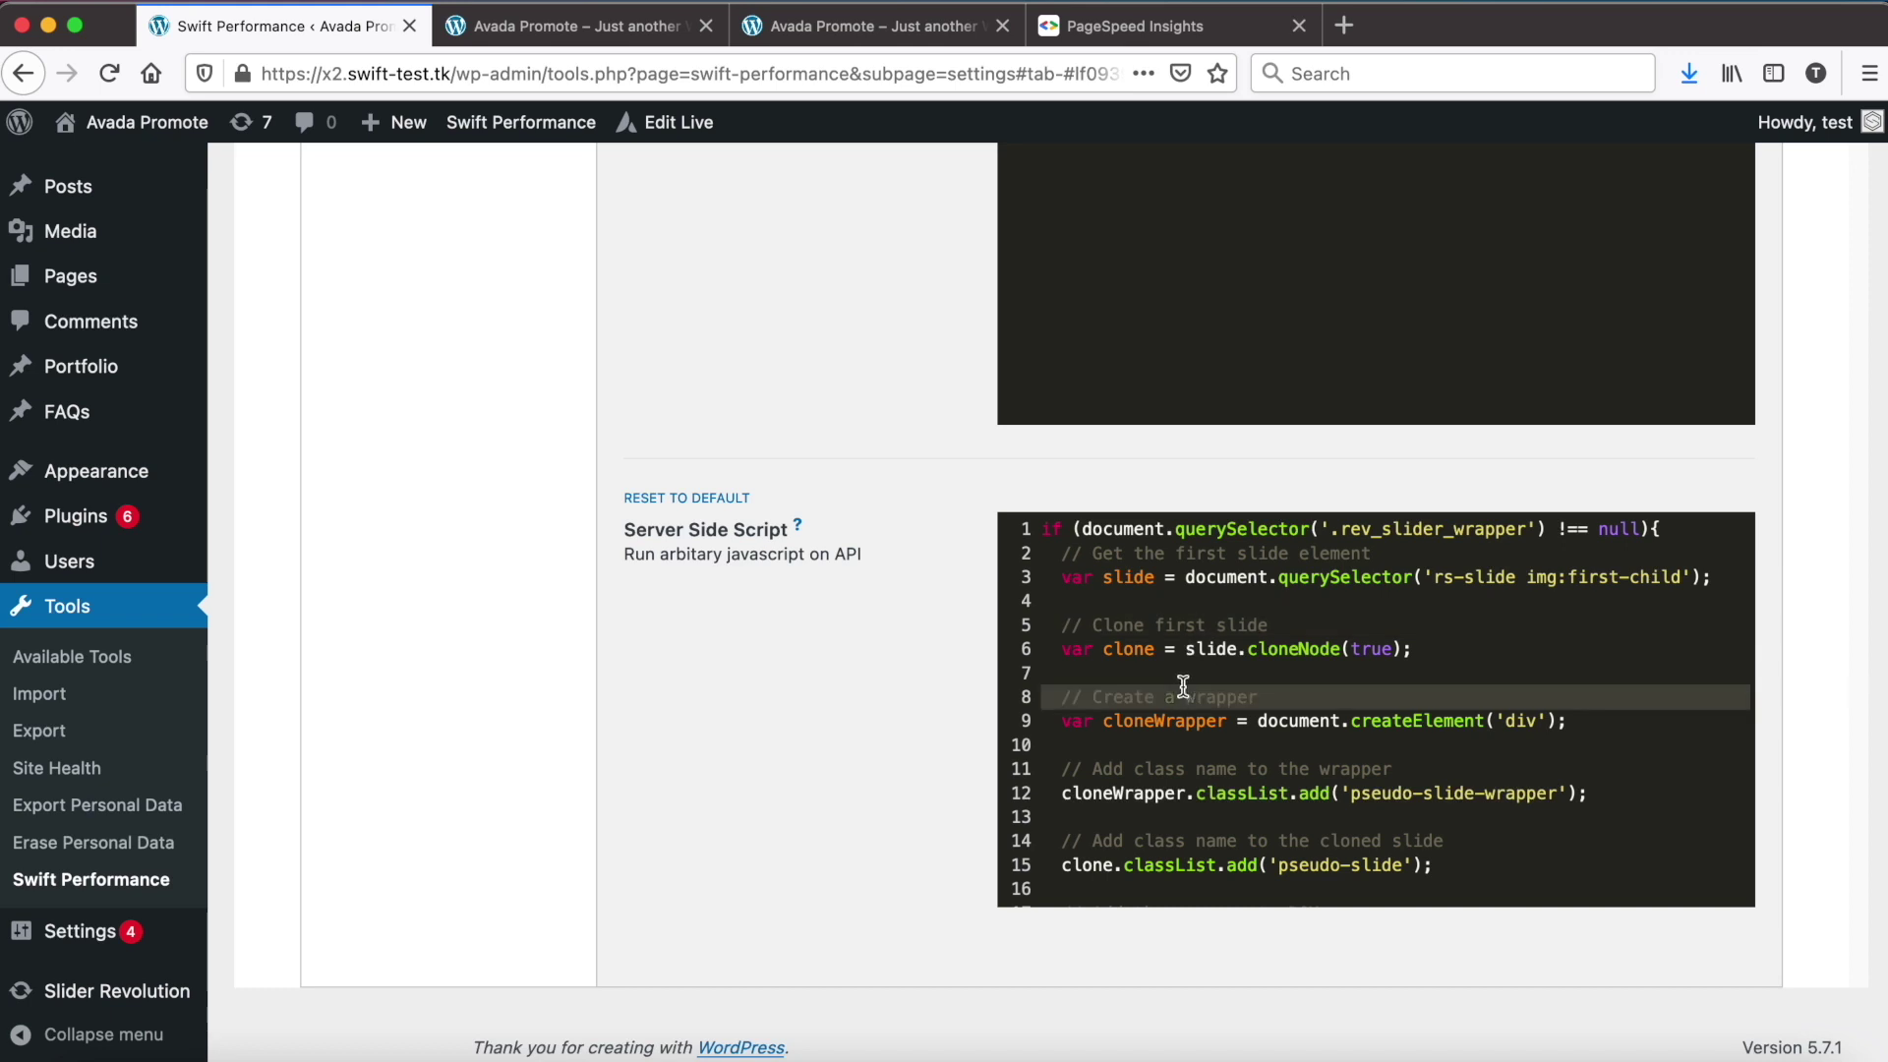
{"action": "scroll", "coordinate": [1200, 723], "scroll_direction": "down", "scroll_amount": 3}
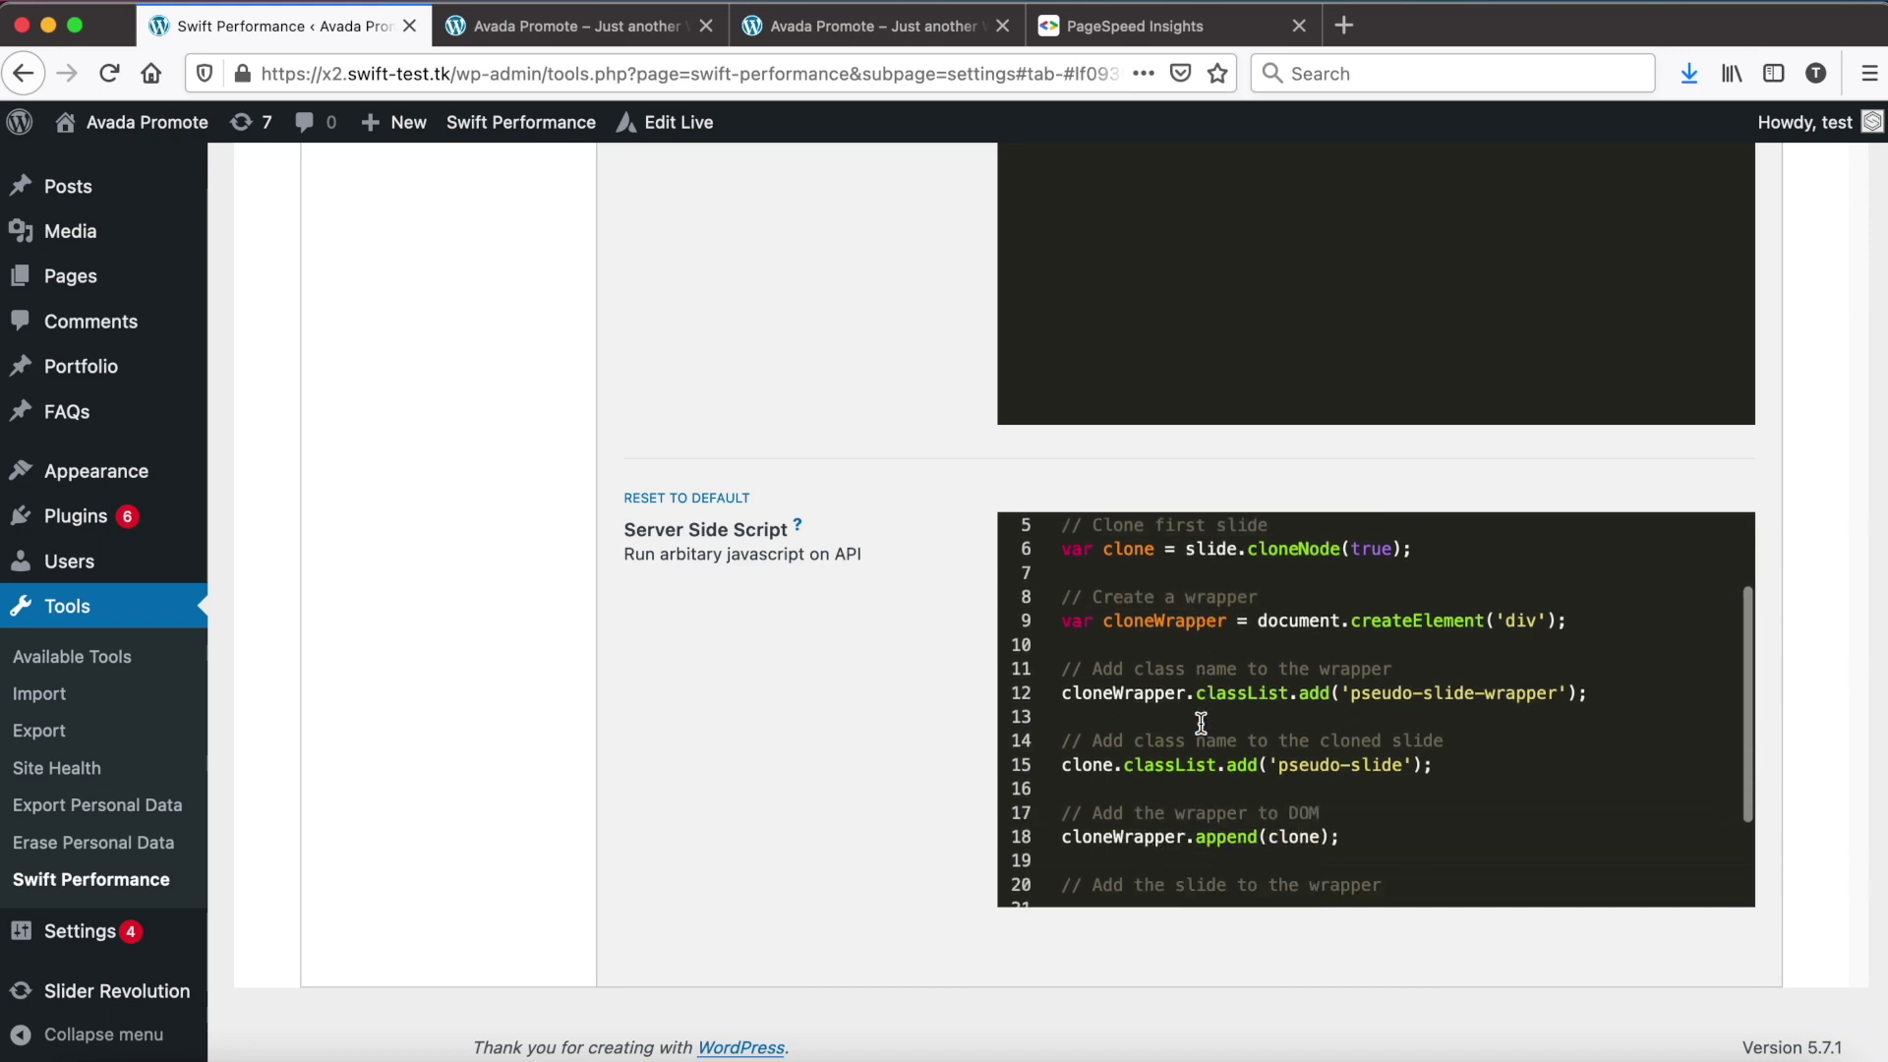
{"action": "double_click", "coordinate": [1171, 651]}
{"action": "left_click", "coordinate": [1171, 651]}
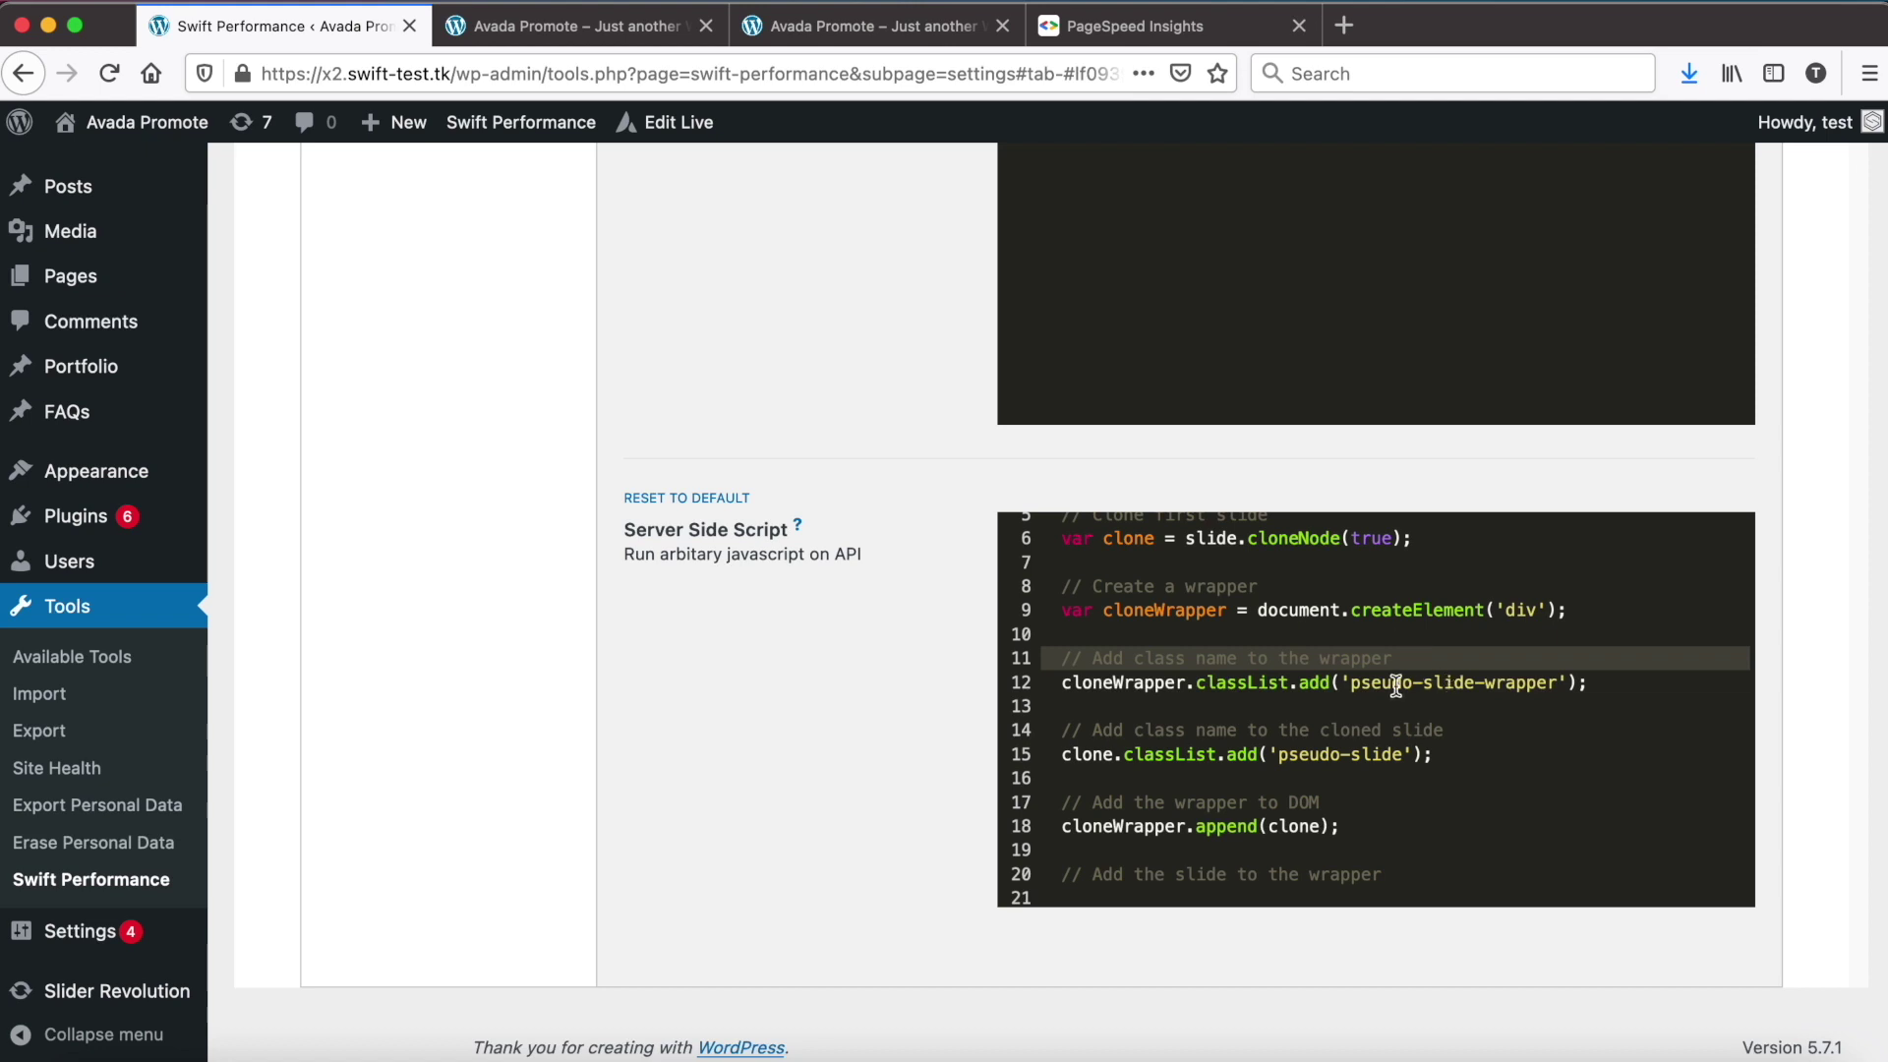
{"action": "left_click_drag", "start_coordinate": [1351, 682], "coordinate": [1553, 674]}
{"action": "left_click", "coordinate": [1272, 728]}
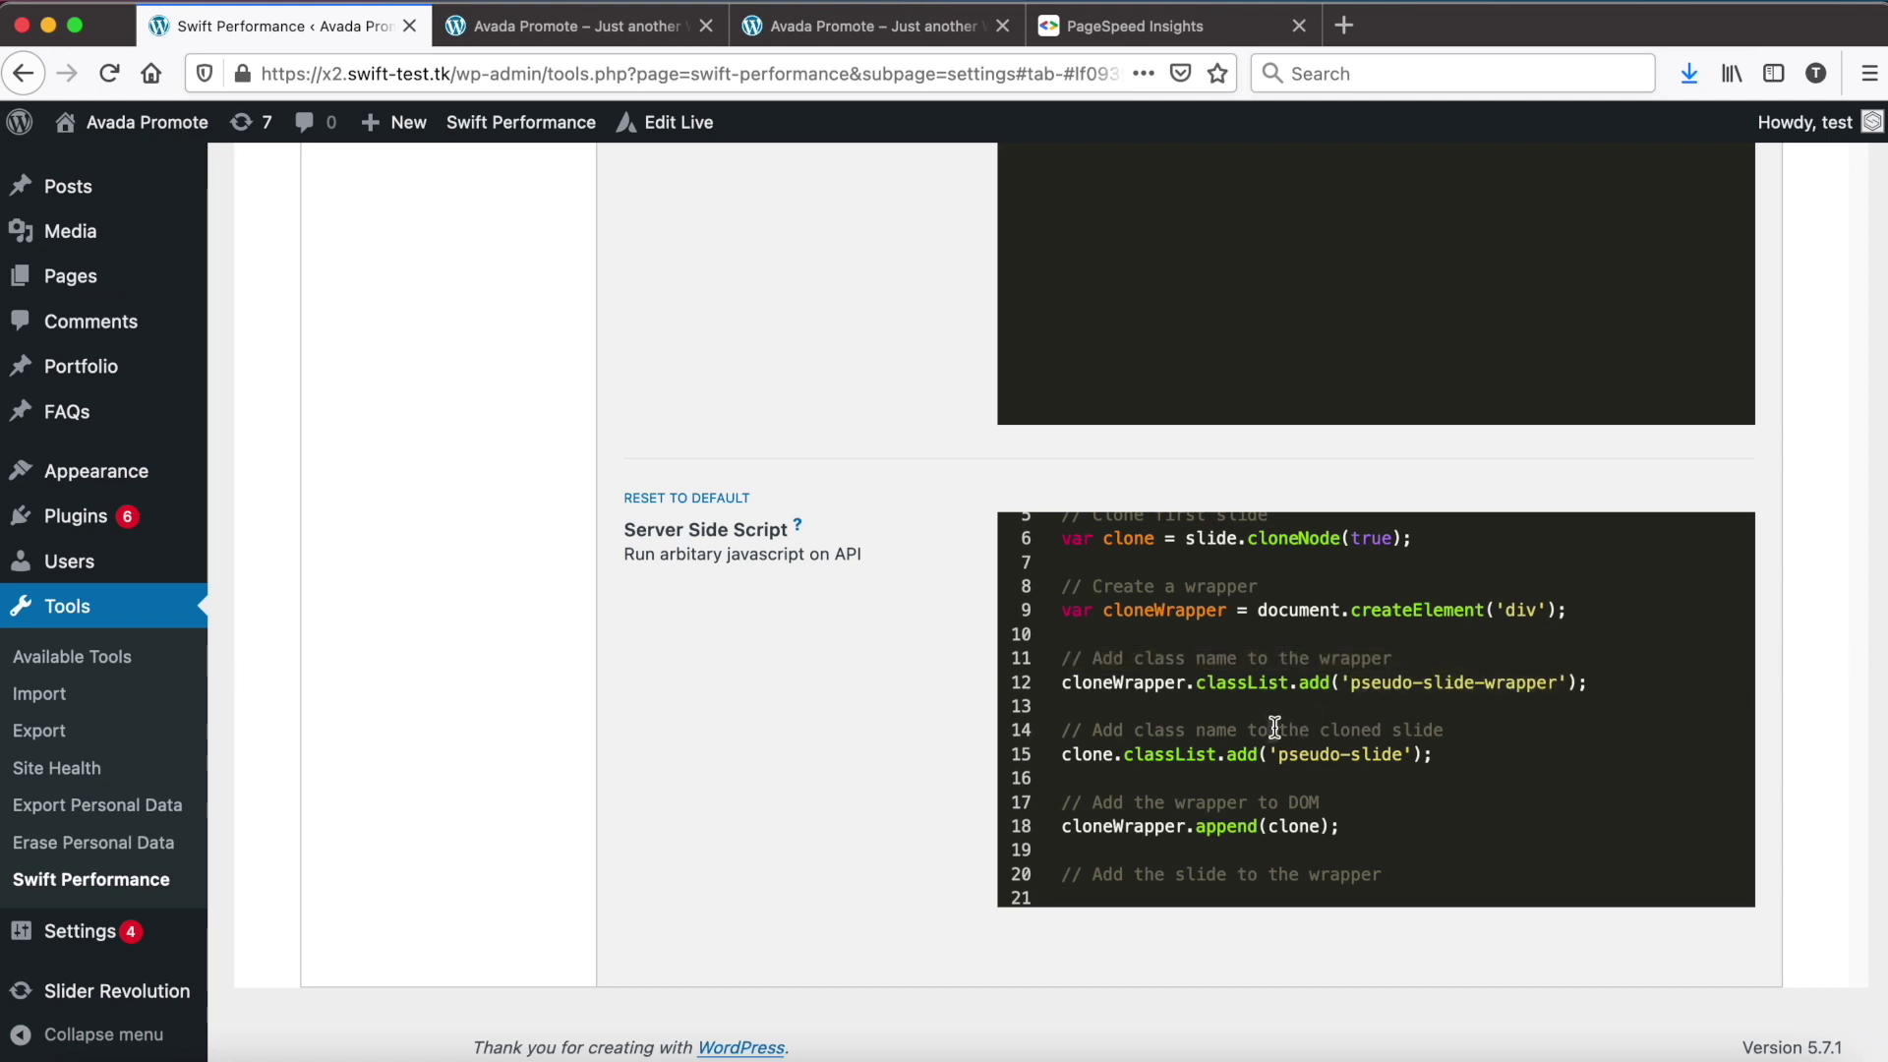
{"action": "left_click_drag", "start_coordinate": [1280, 754], "coordinate": [1406, 754]}
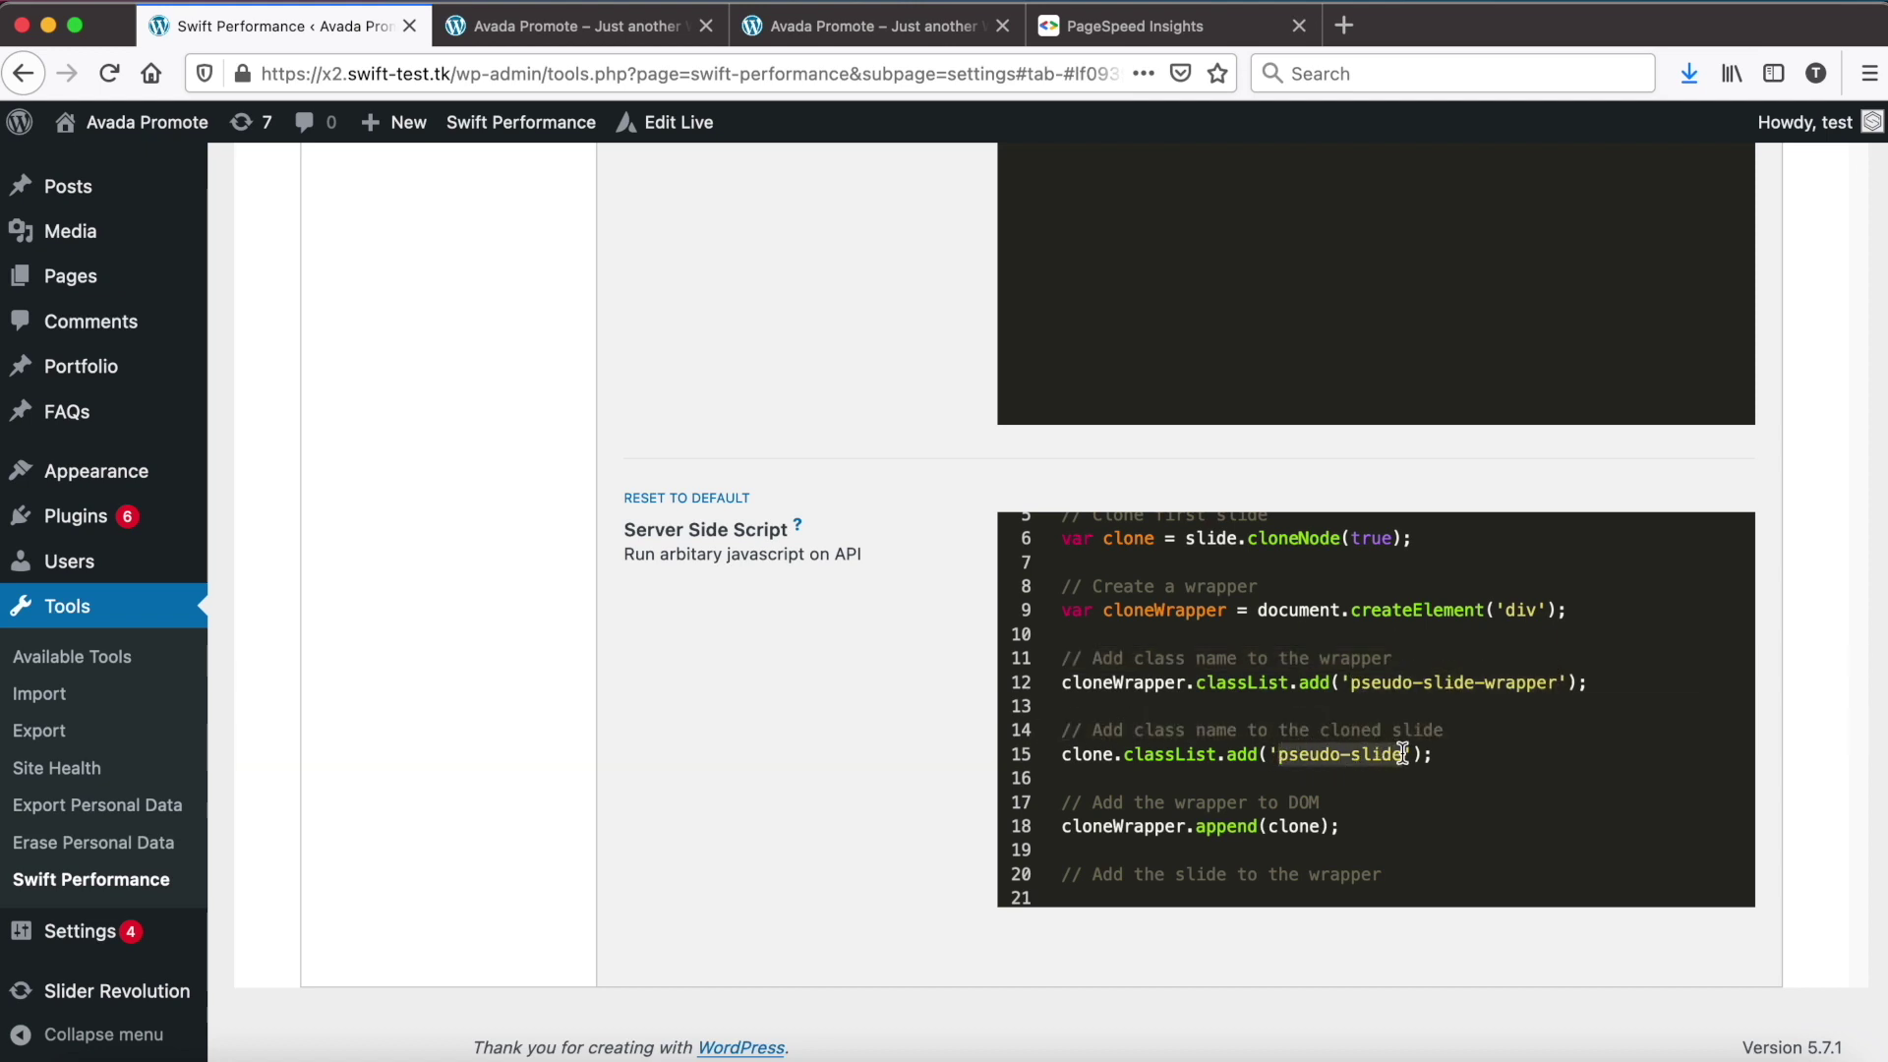
{"action": "scroll", "coordinate": [1406, 754], "scroll_direction": "down", "scroll_amount": 2}
{"action": "double_click", "coordinate": [1280, 722]}
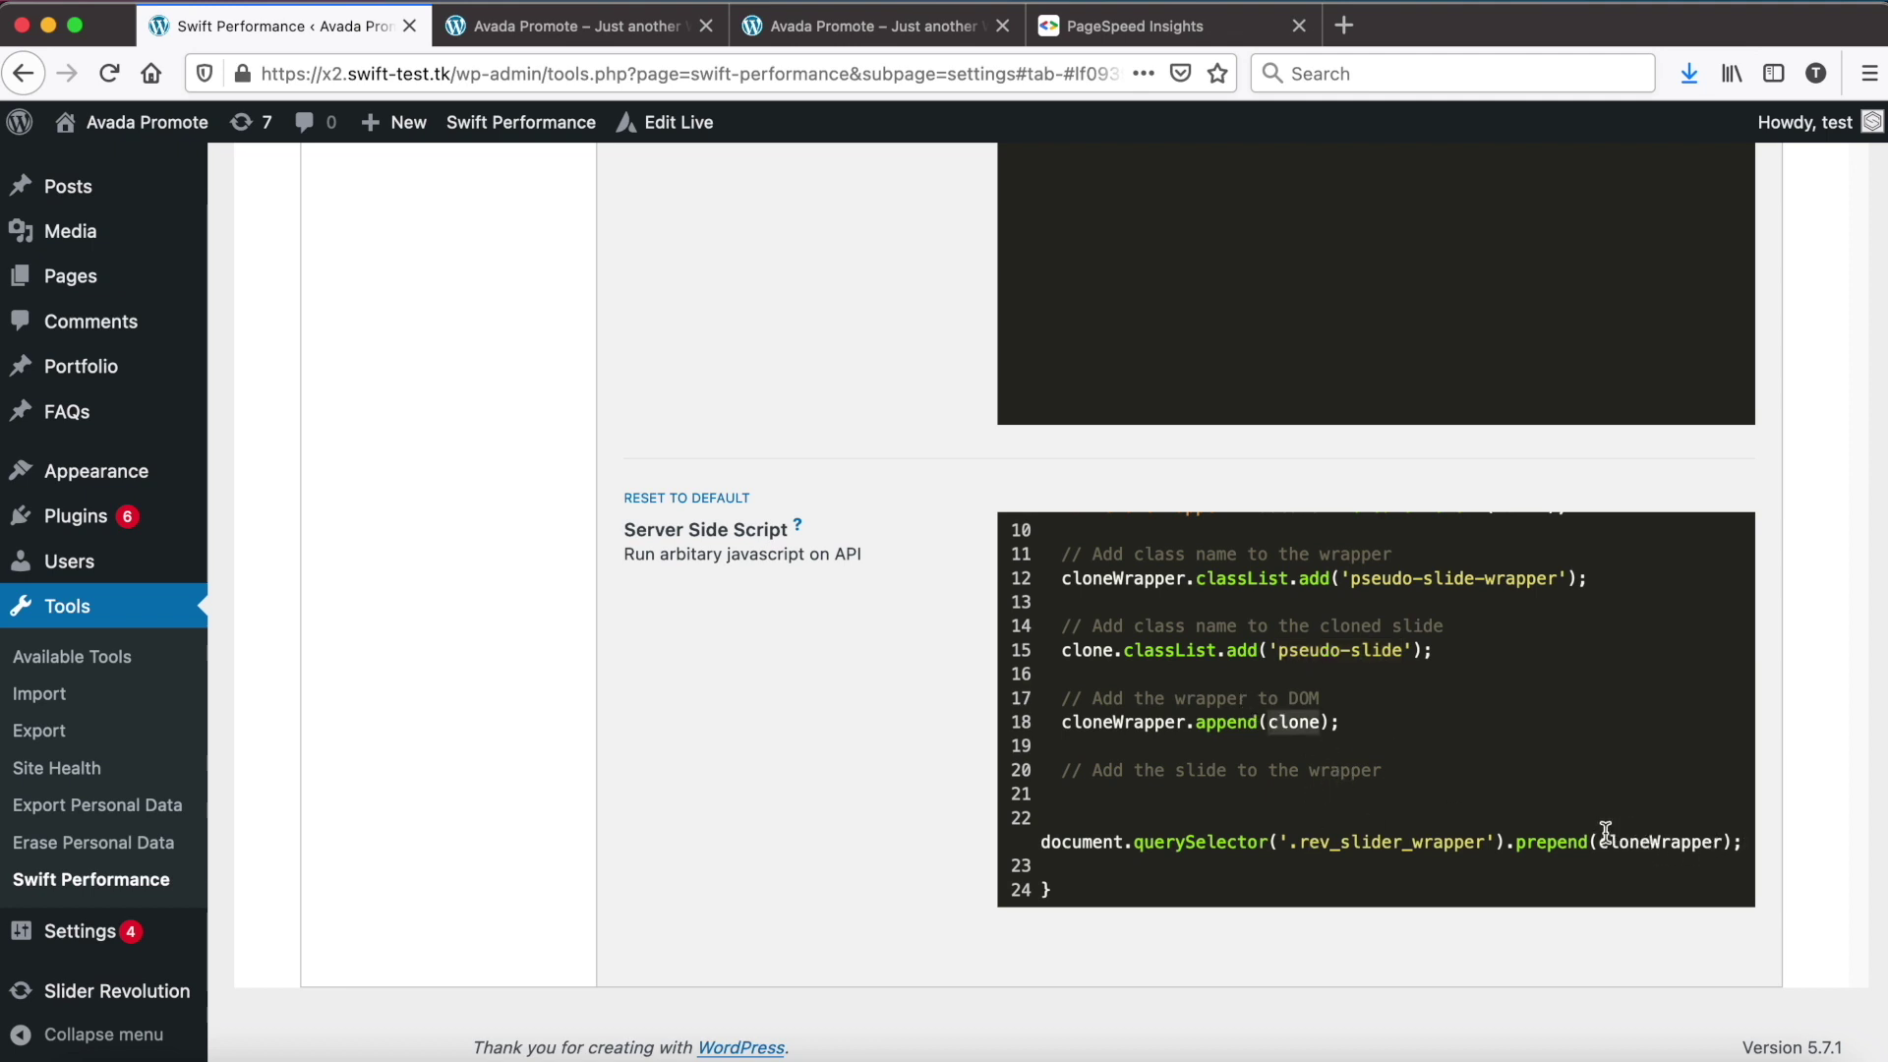
{"action": "left_click_drag", "start_coordinate": [1606, 832], "coordinate": [1697, 834]}
{"action": "double_click", "coordinate": [1347, 841]}
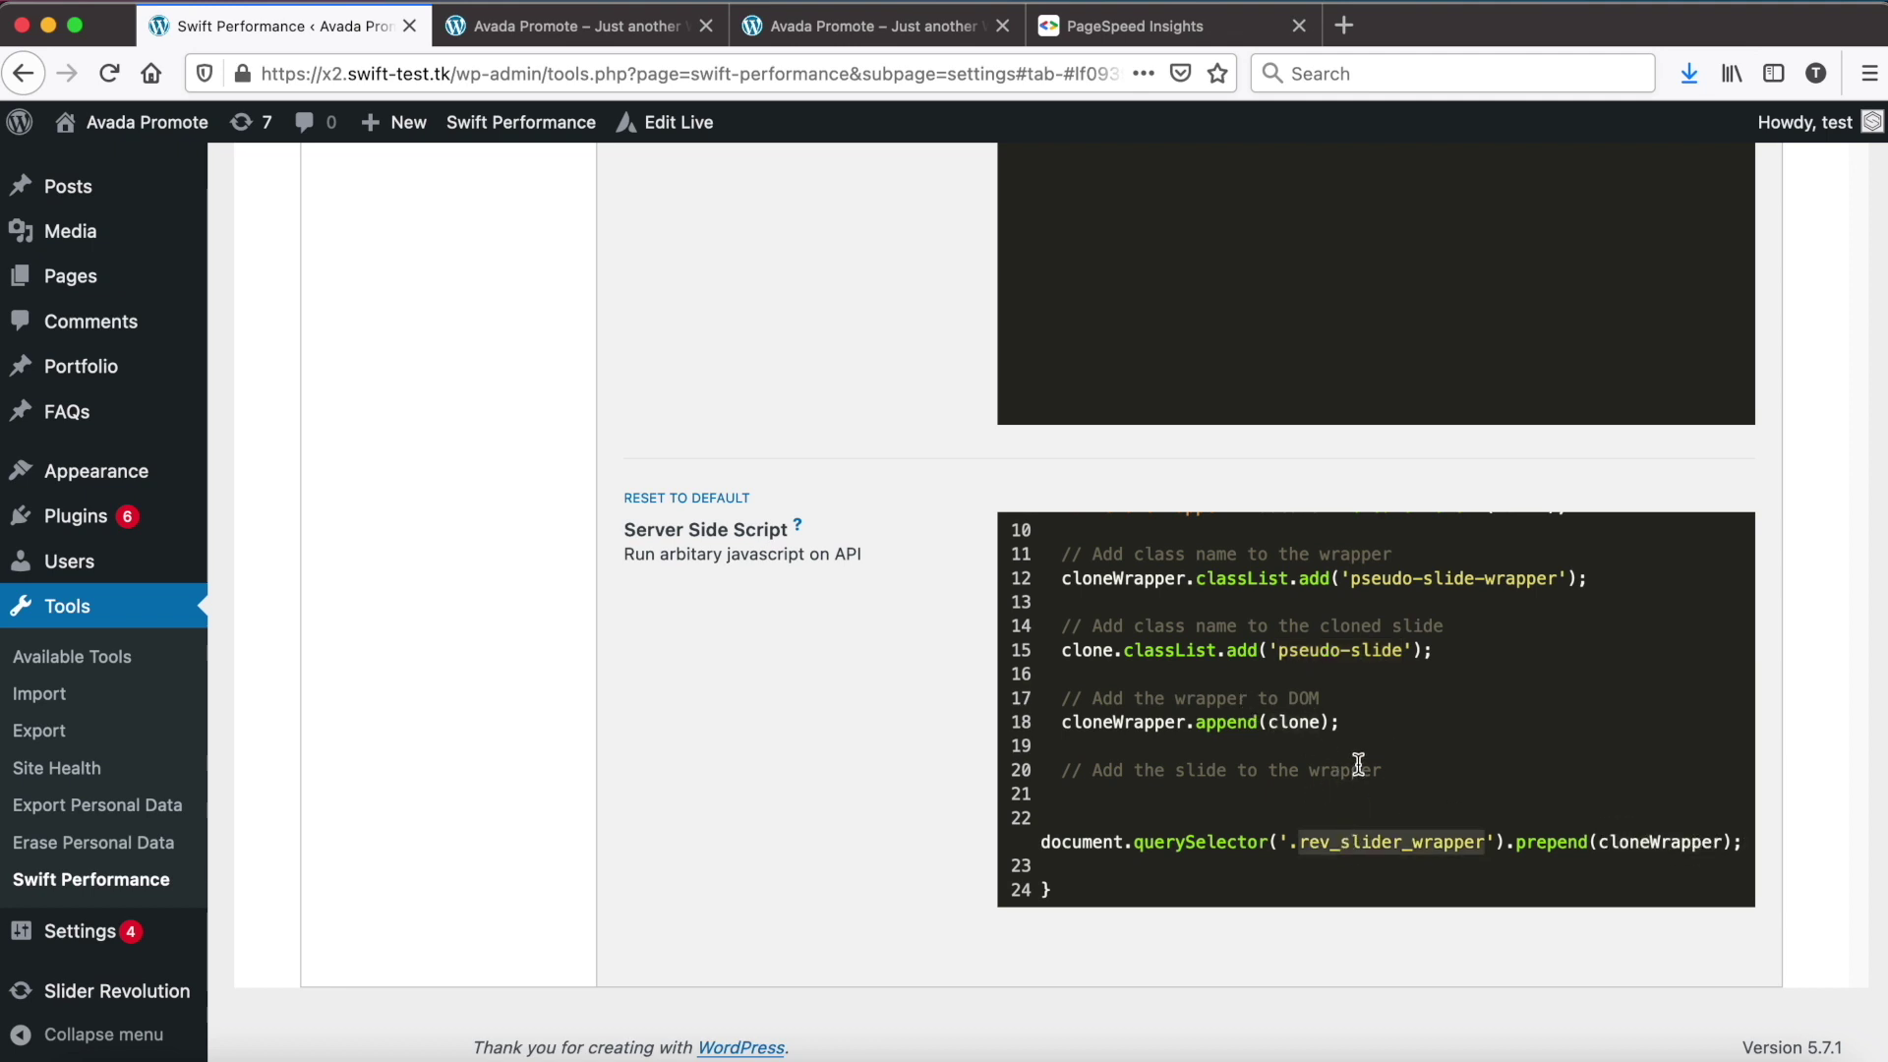
{"action": "scroll", "coordinate": [1358, 764], "scroll_direction": "up", "scroll_amount": 20}
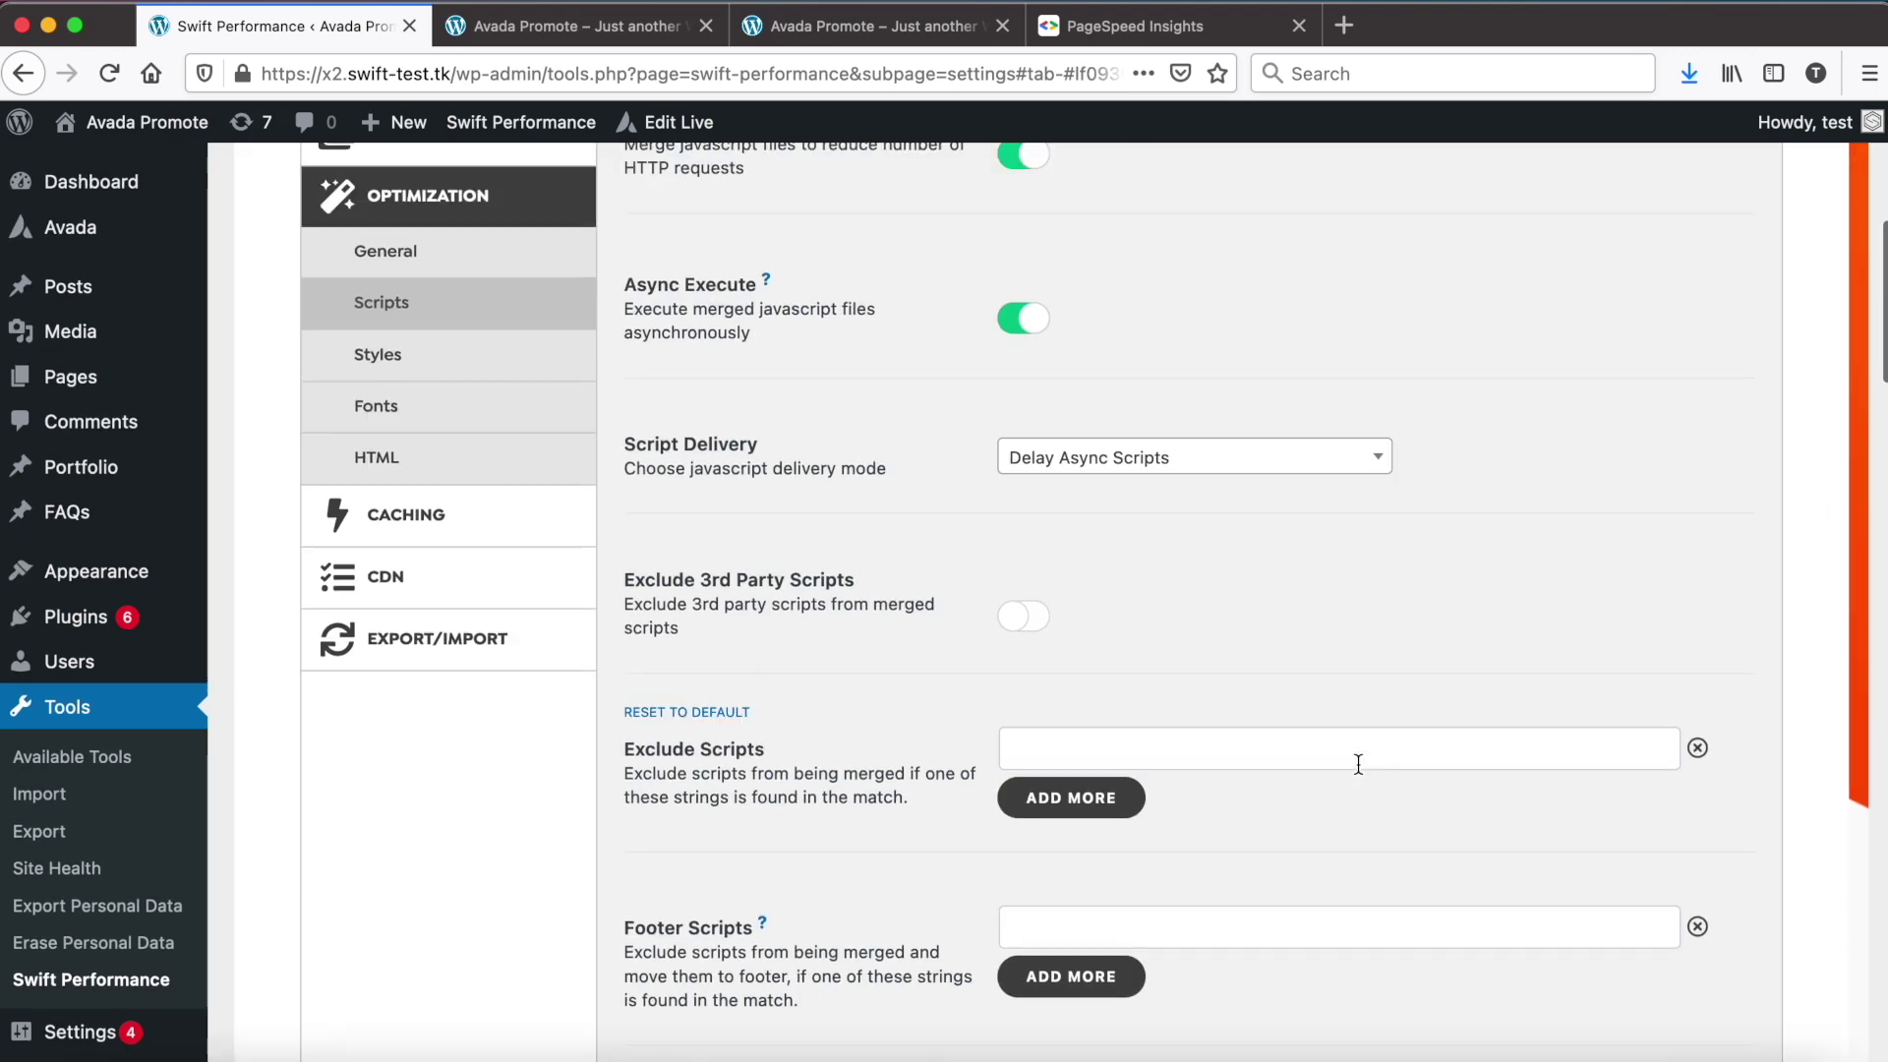
- Save the settings and clear all cache from the Swift Performance dashboard
{"action": "scroll", "coordinate": [1358, 764], "scroll_direction": "up", "scroll_amount": 5}
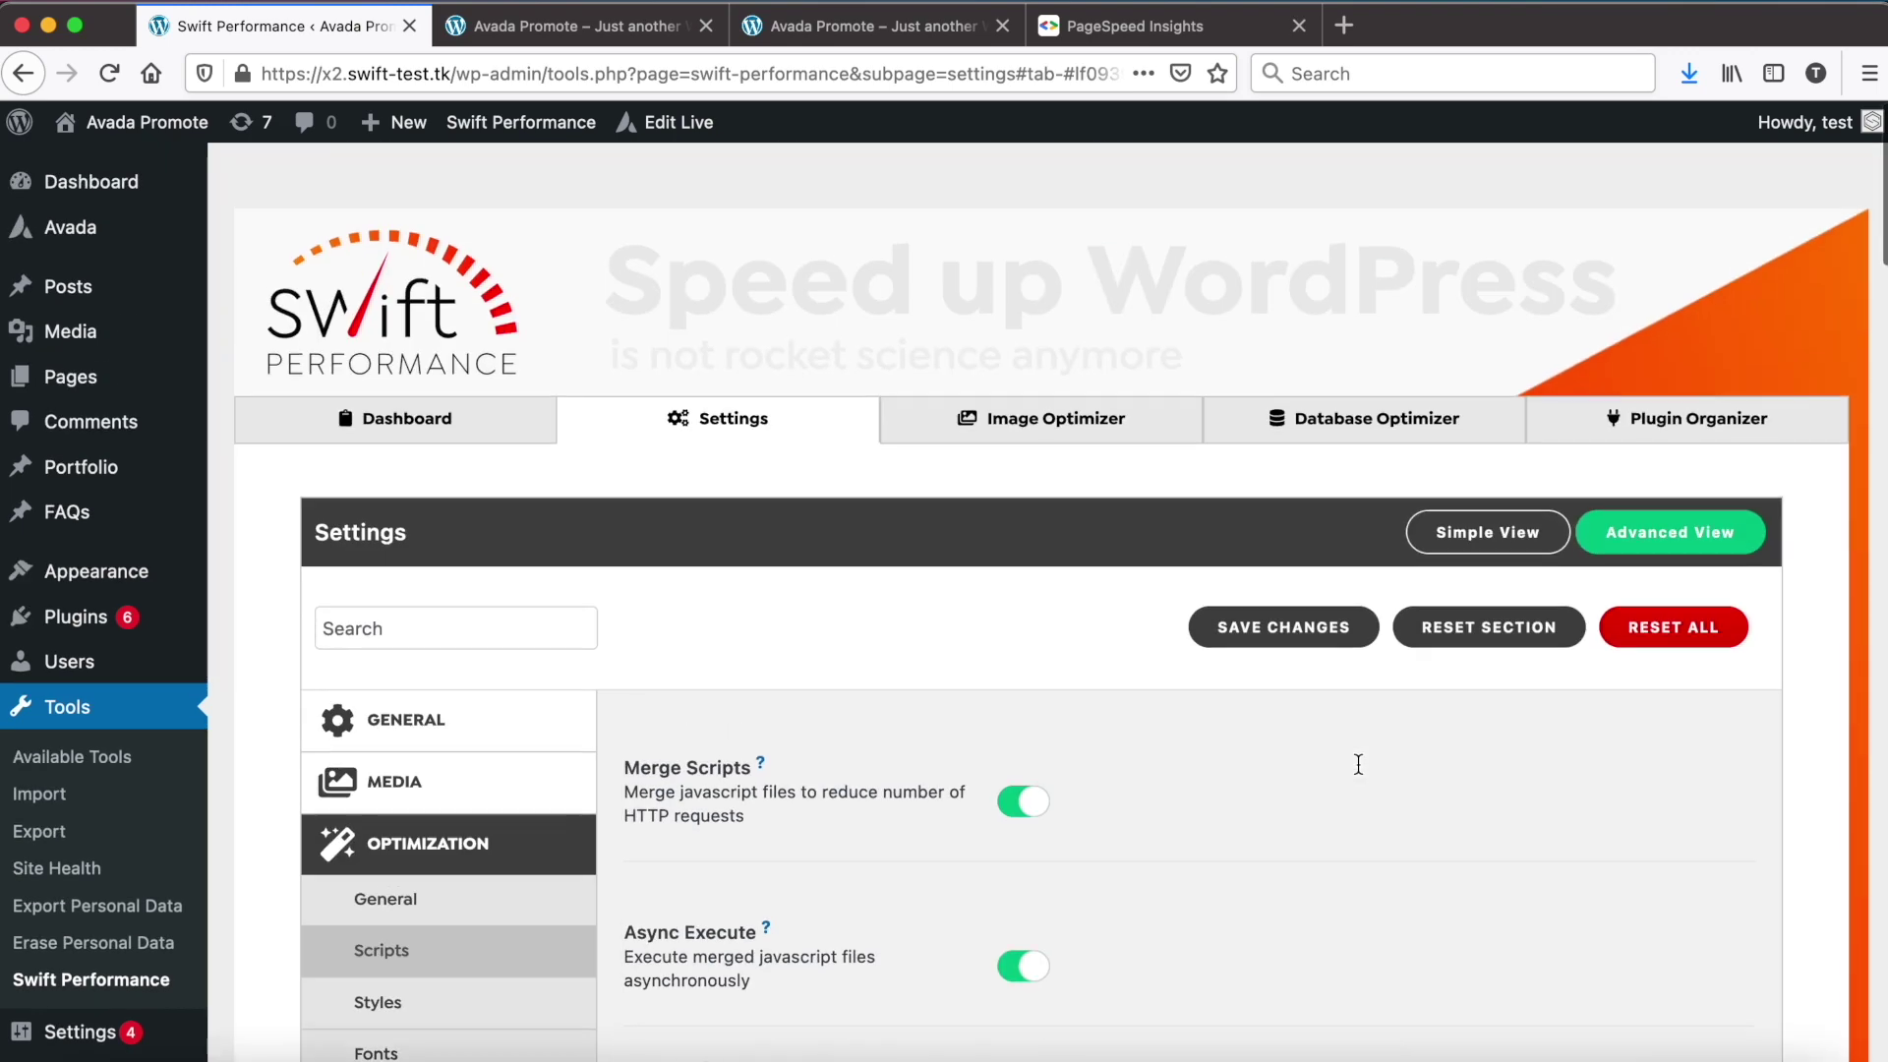
{"action": "left_click", "coordinate": [1320, 633]}
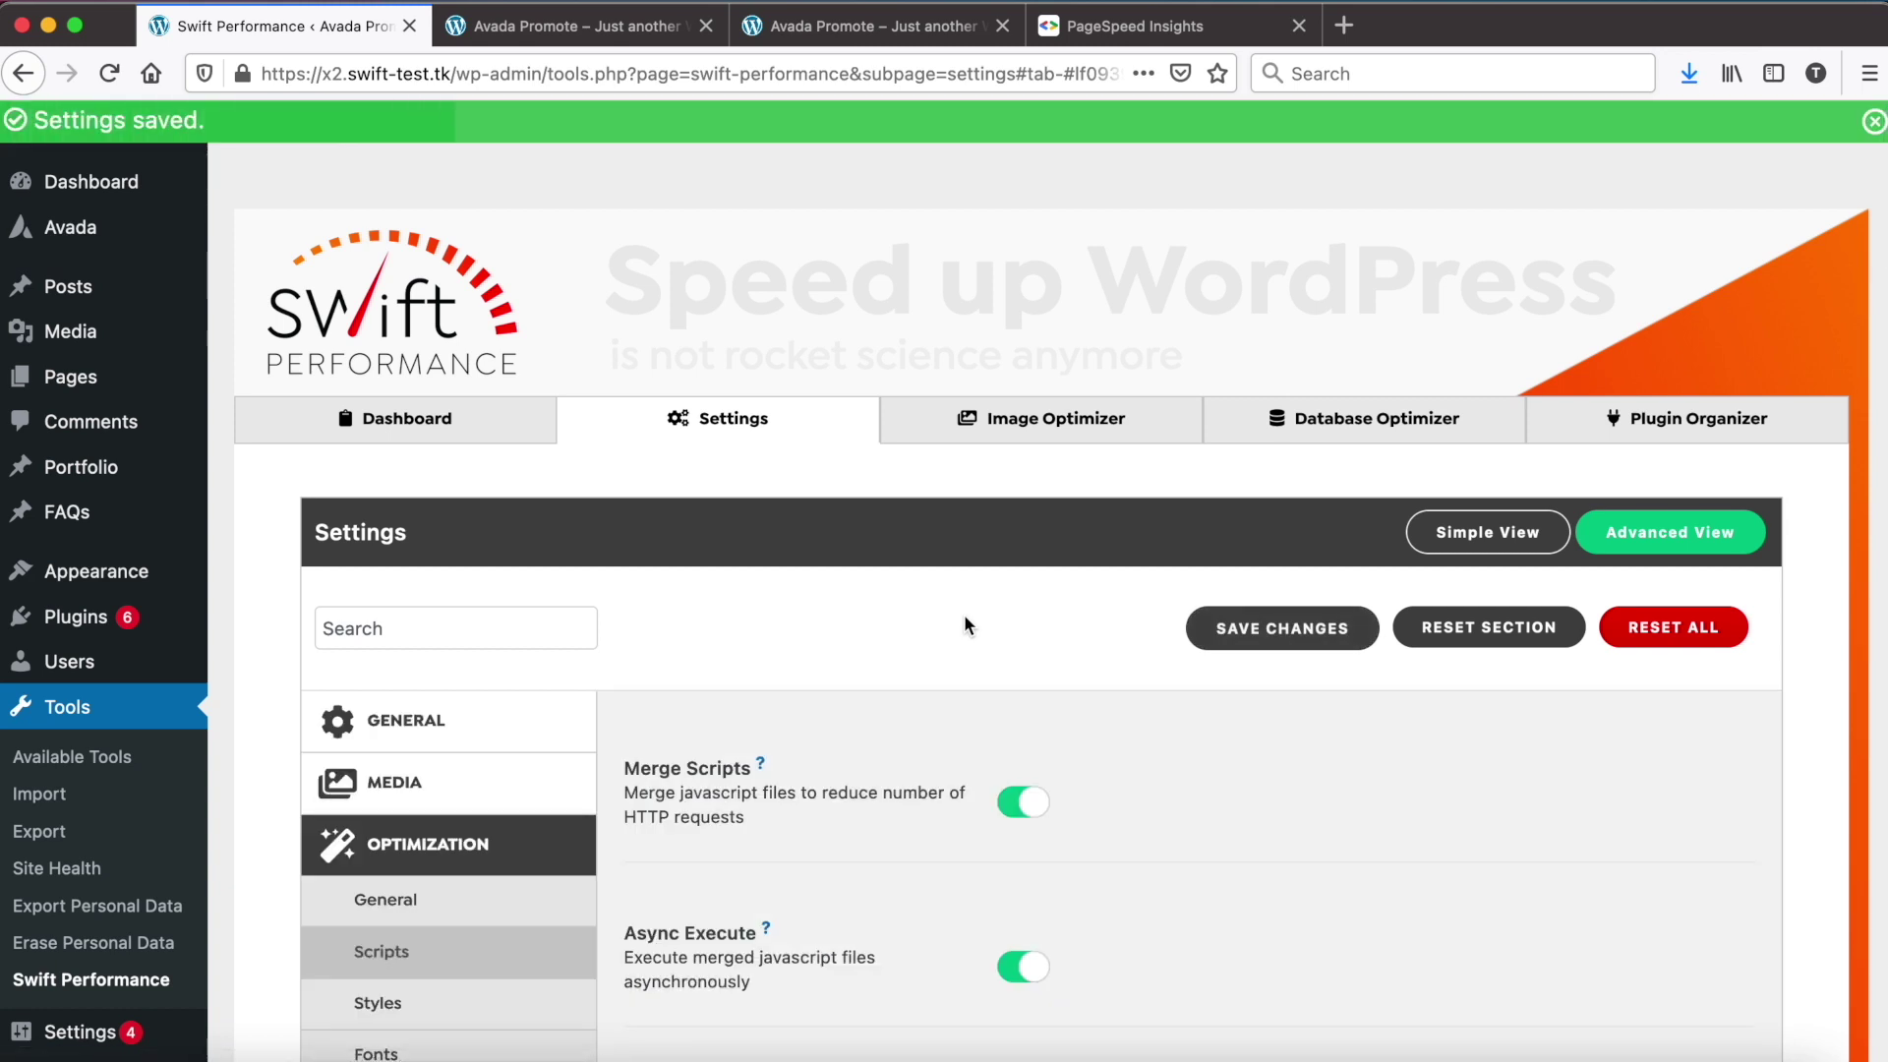
{"action": "left_click", "coordinate": [423, 424]}
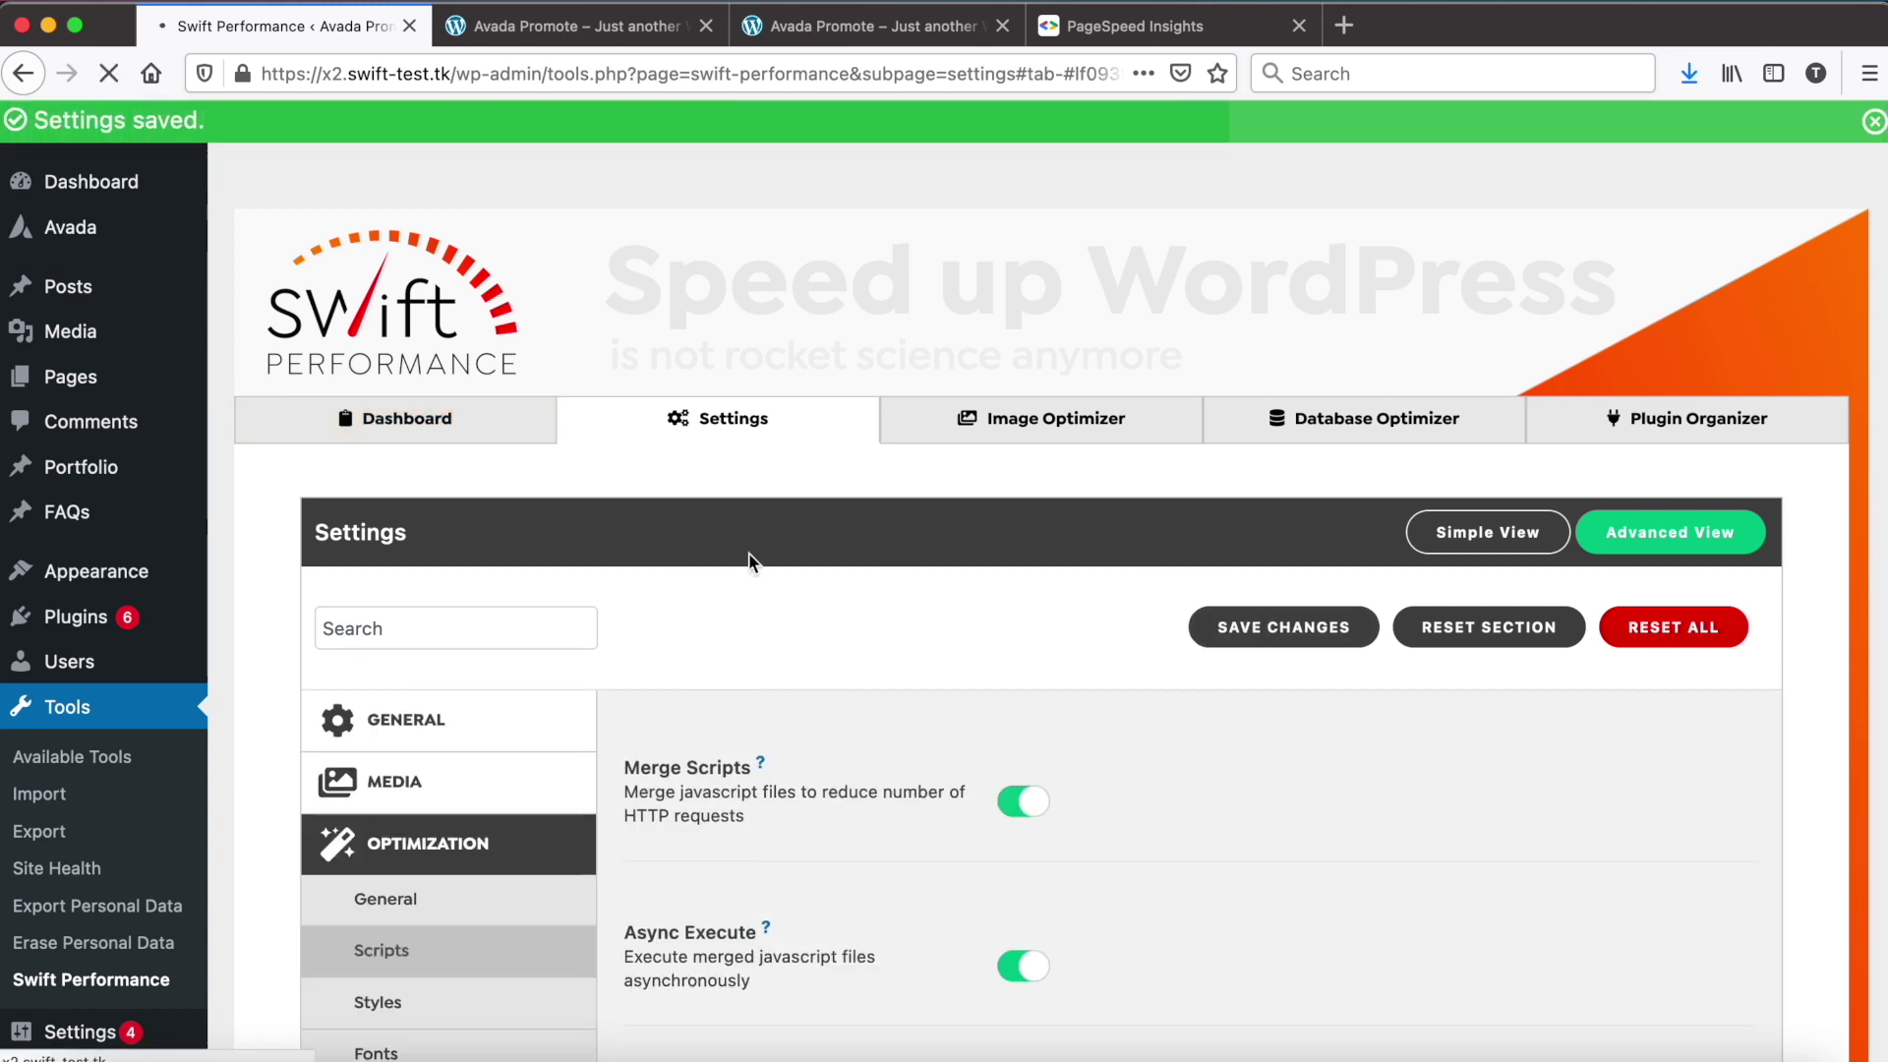
{"action": "left_click", "coordinate": [468, 856]}
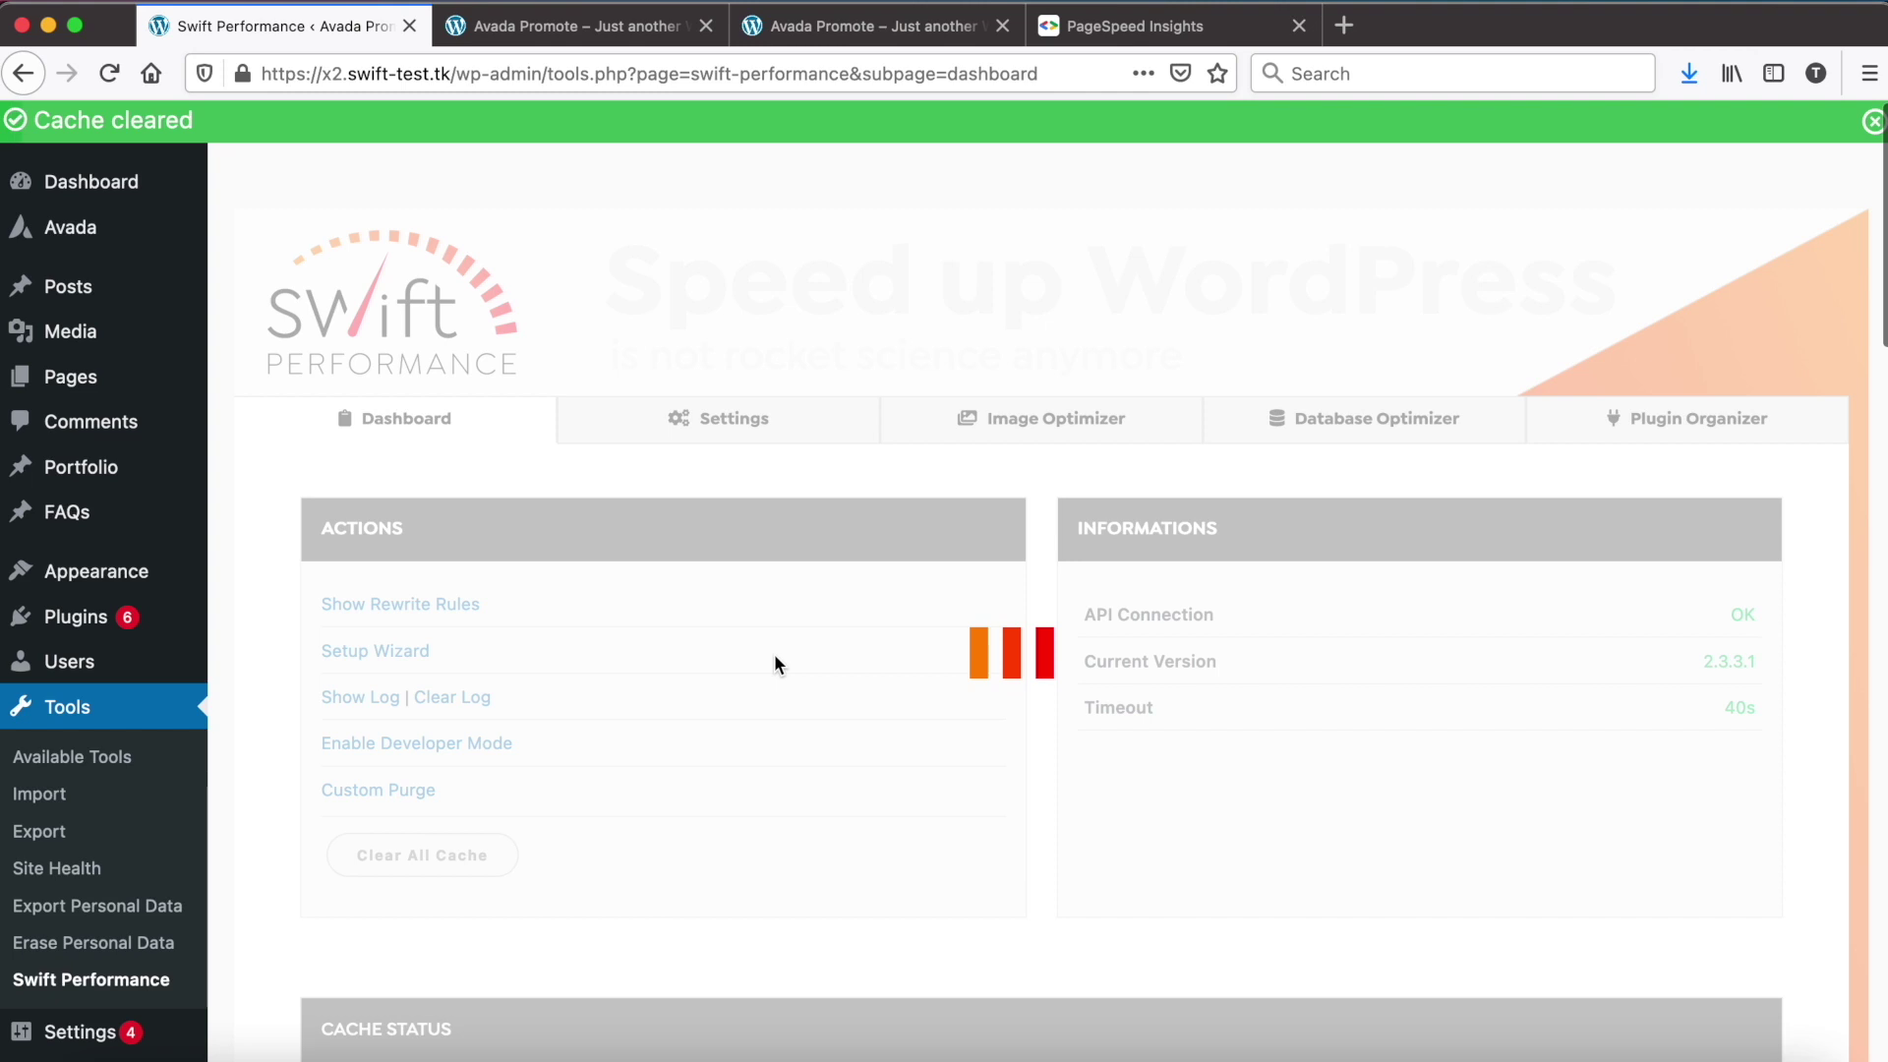
- Wait for the prebuild to recache the homepage (1 page, 2.74 Mb), then bring up the homepage
{"action": "scroll", "coordinate": [774, 653], "scroll_direction": "down", "scroll_amount": 5}
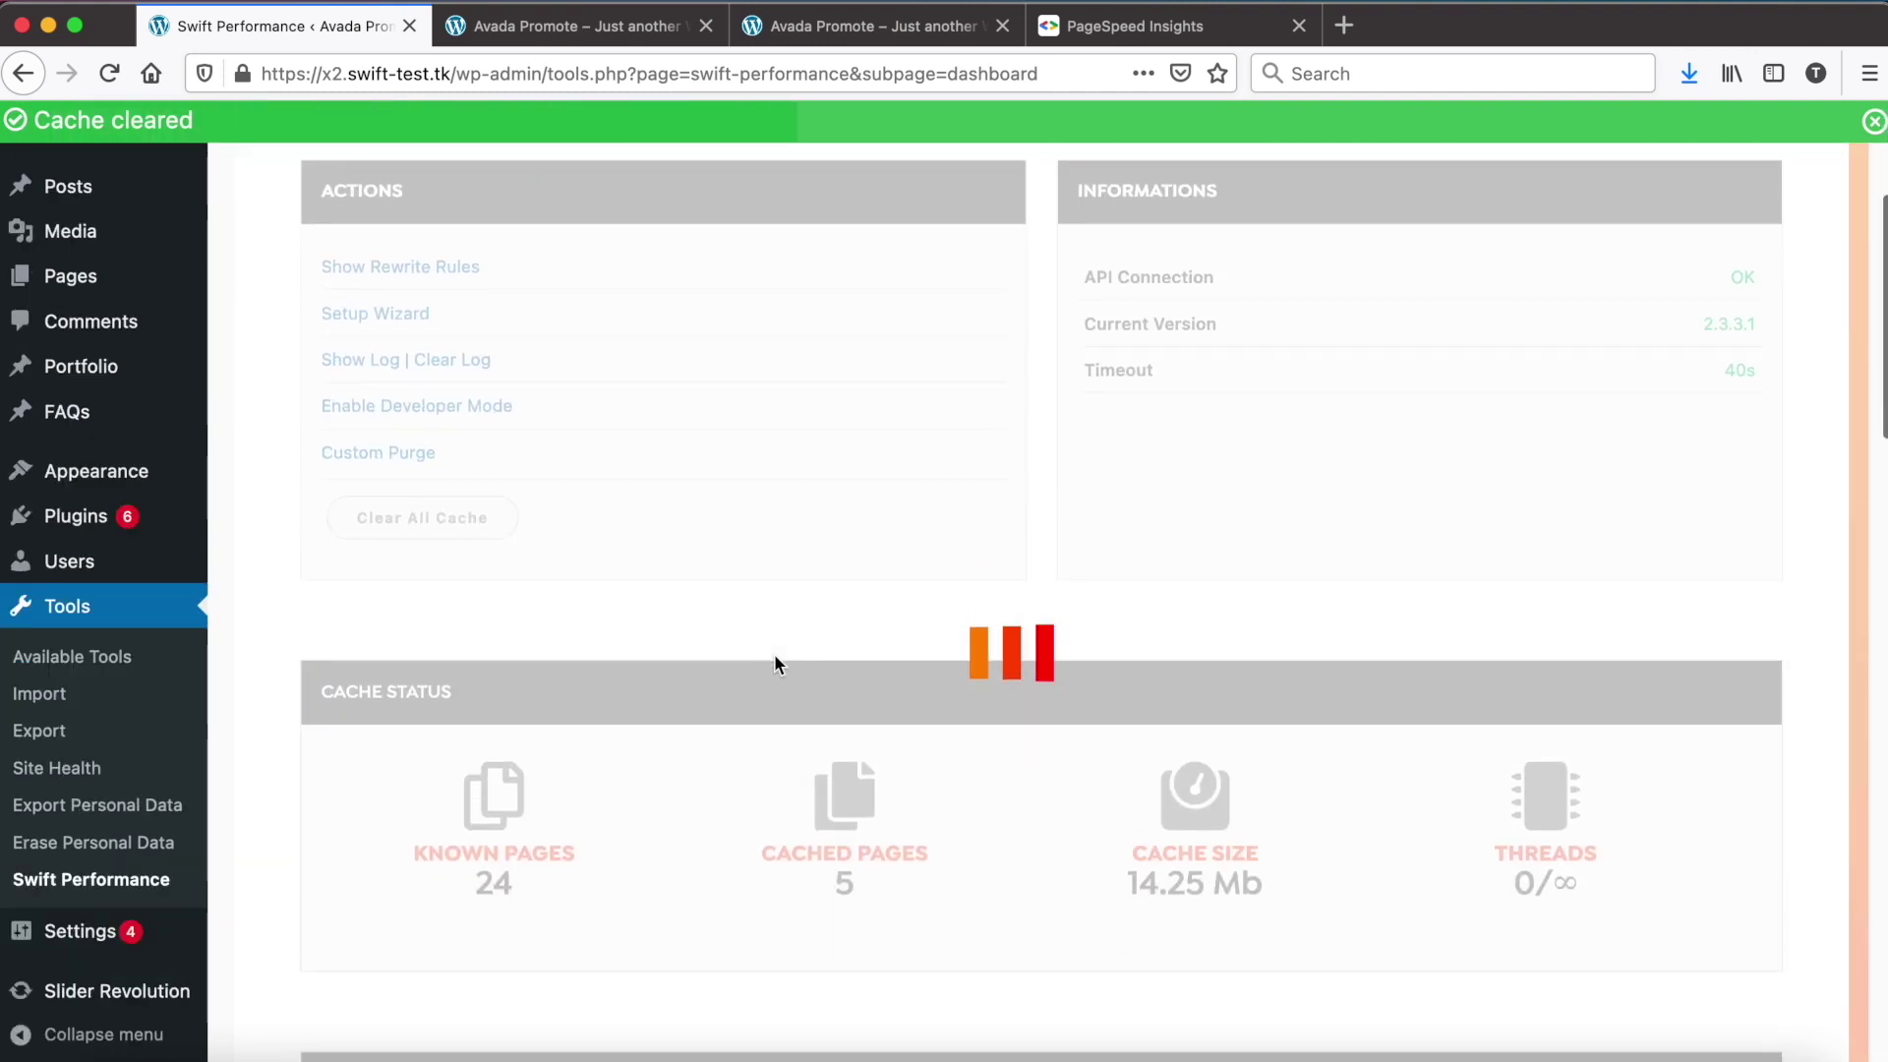
{"action": "scroll", "coordinate": [774, 653], "scroll_direction": "down", "scroll_amount": 2}
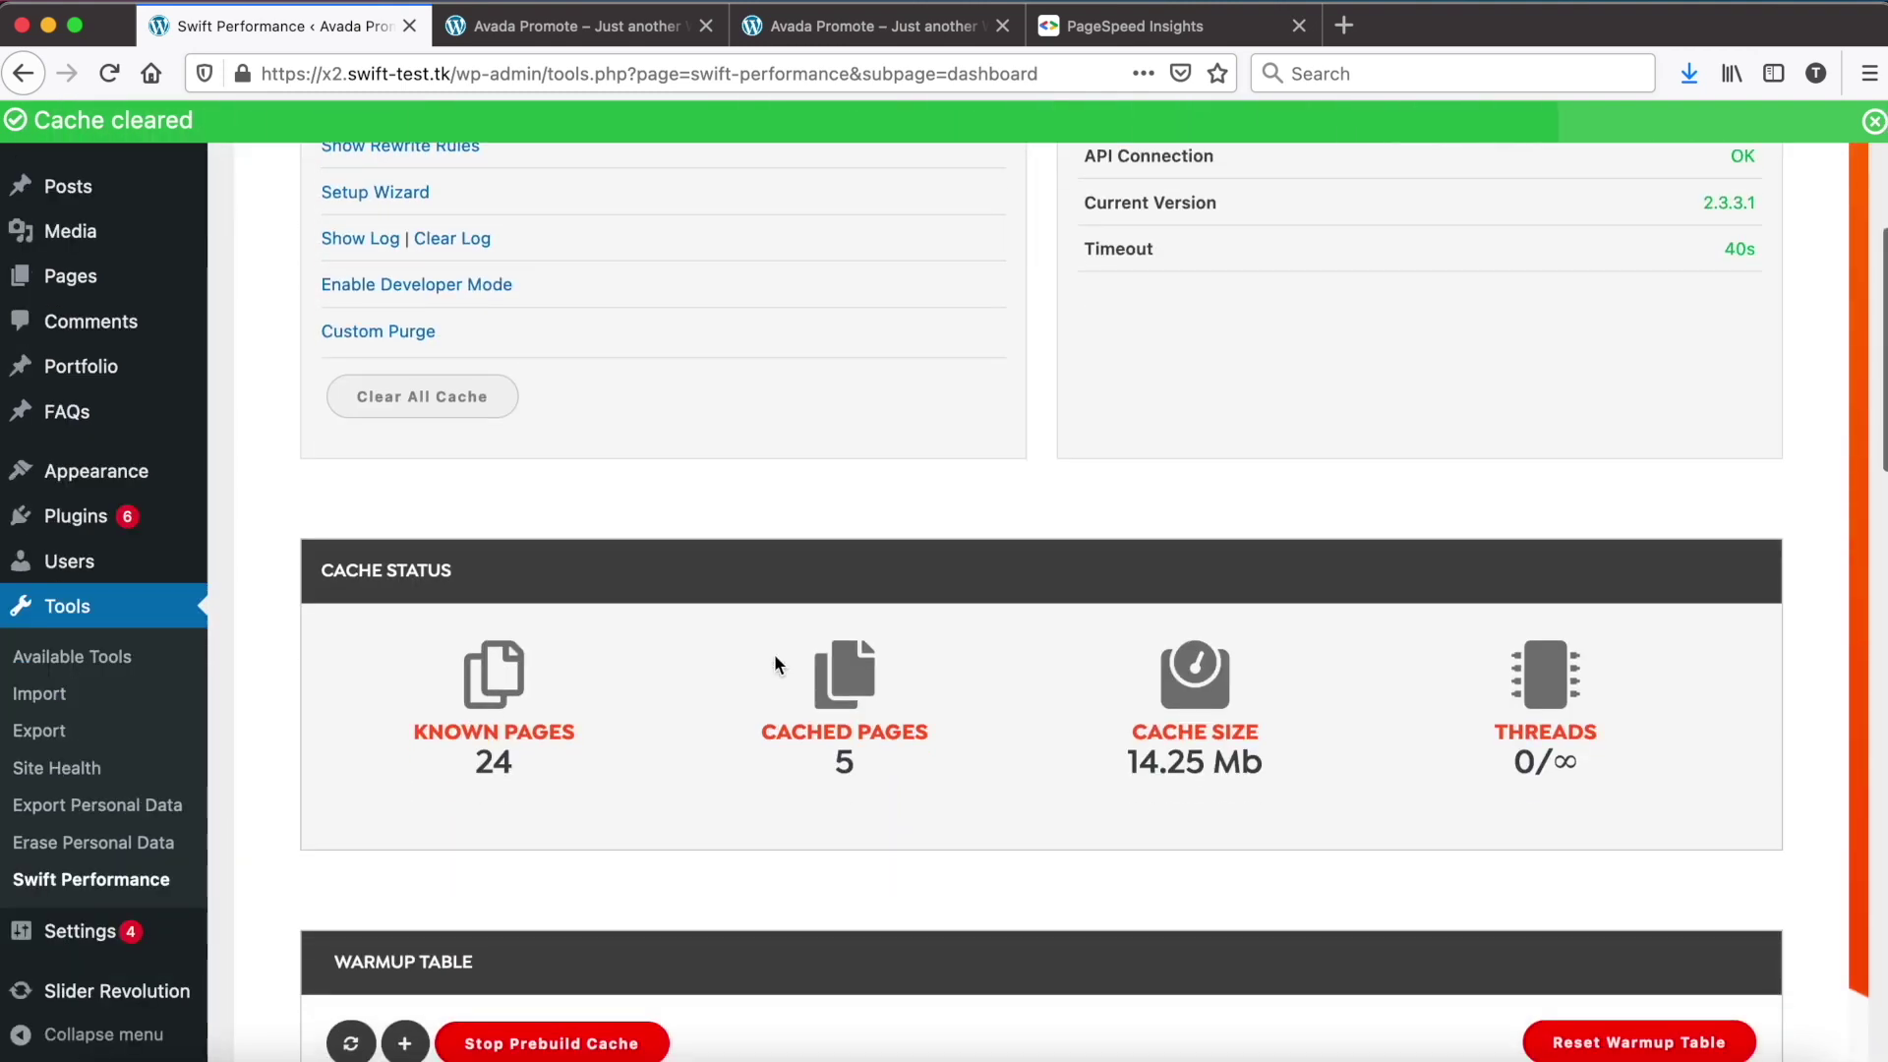
{"action": "triple_click", "coordinate": [1083, 833]}
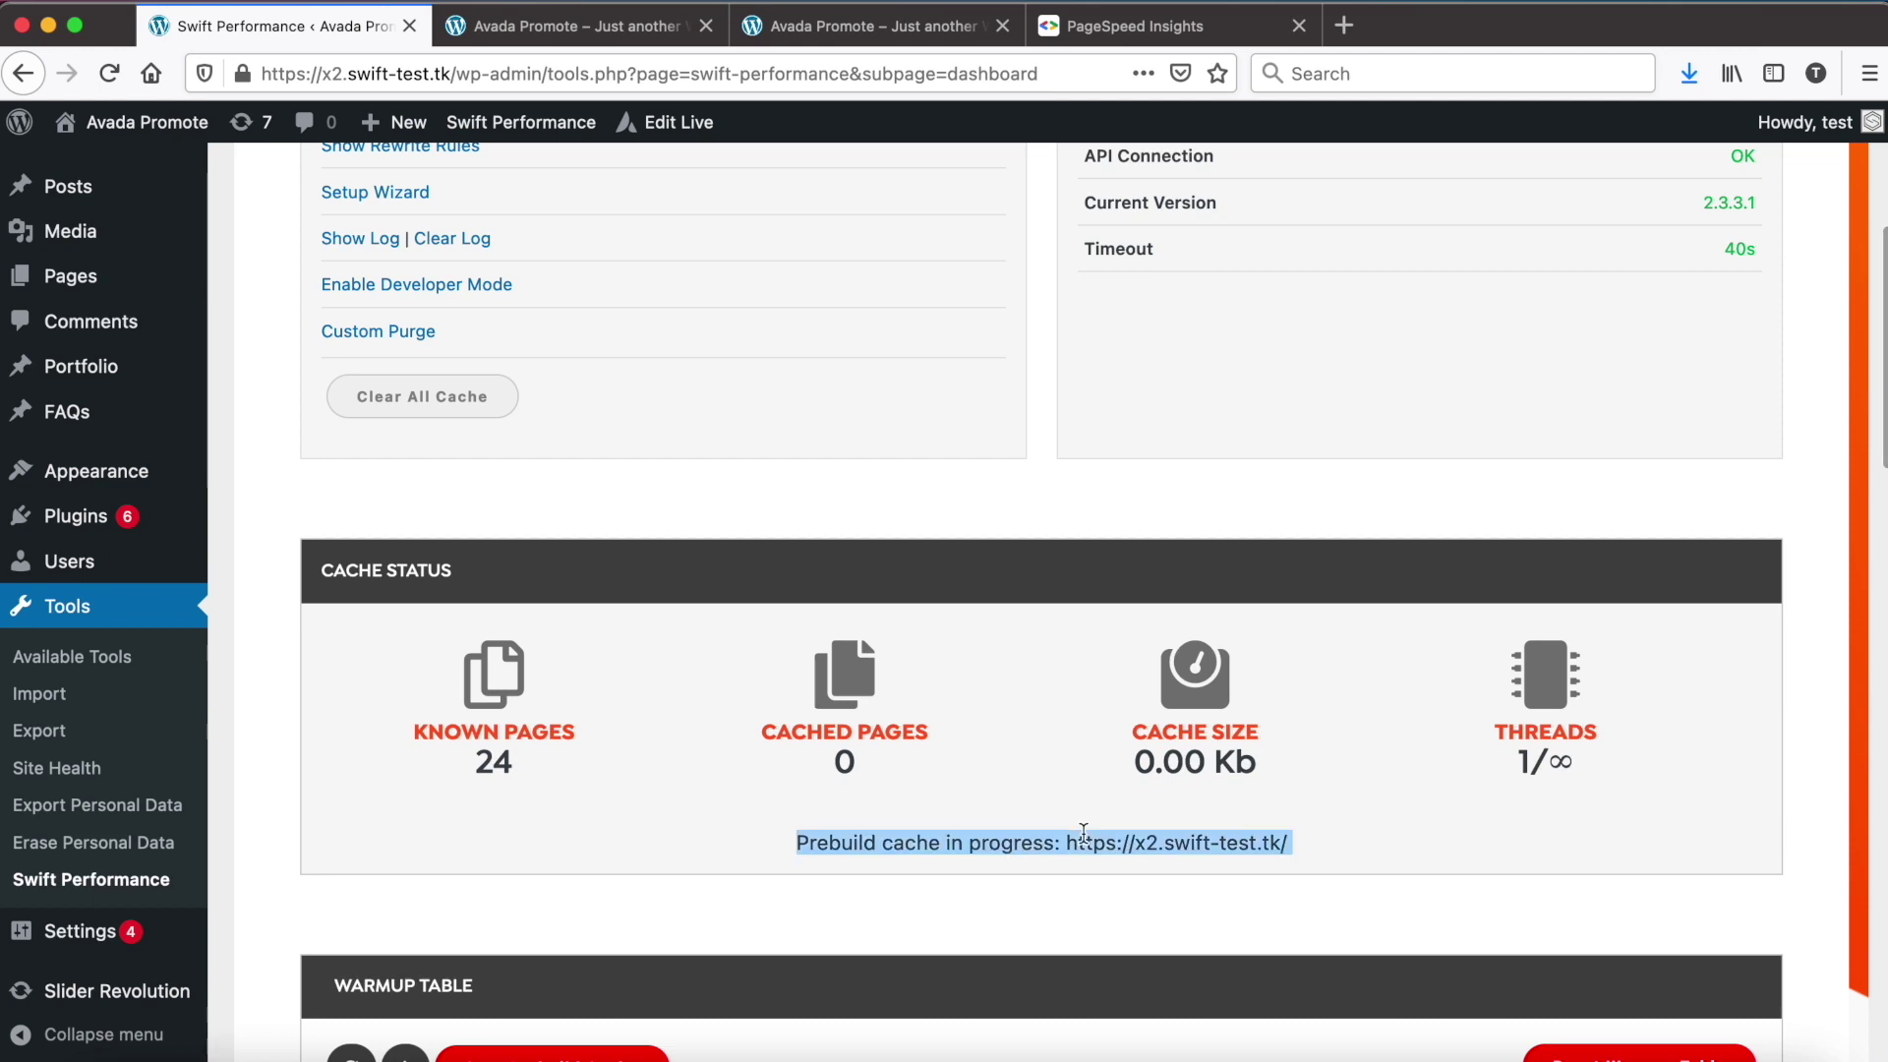
{"action": "left_click", "coordinate": [1082, 861]}
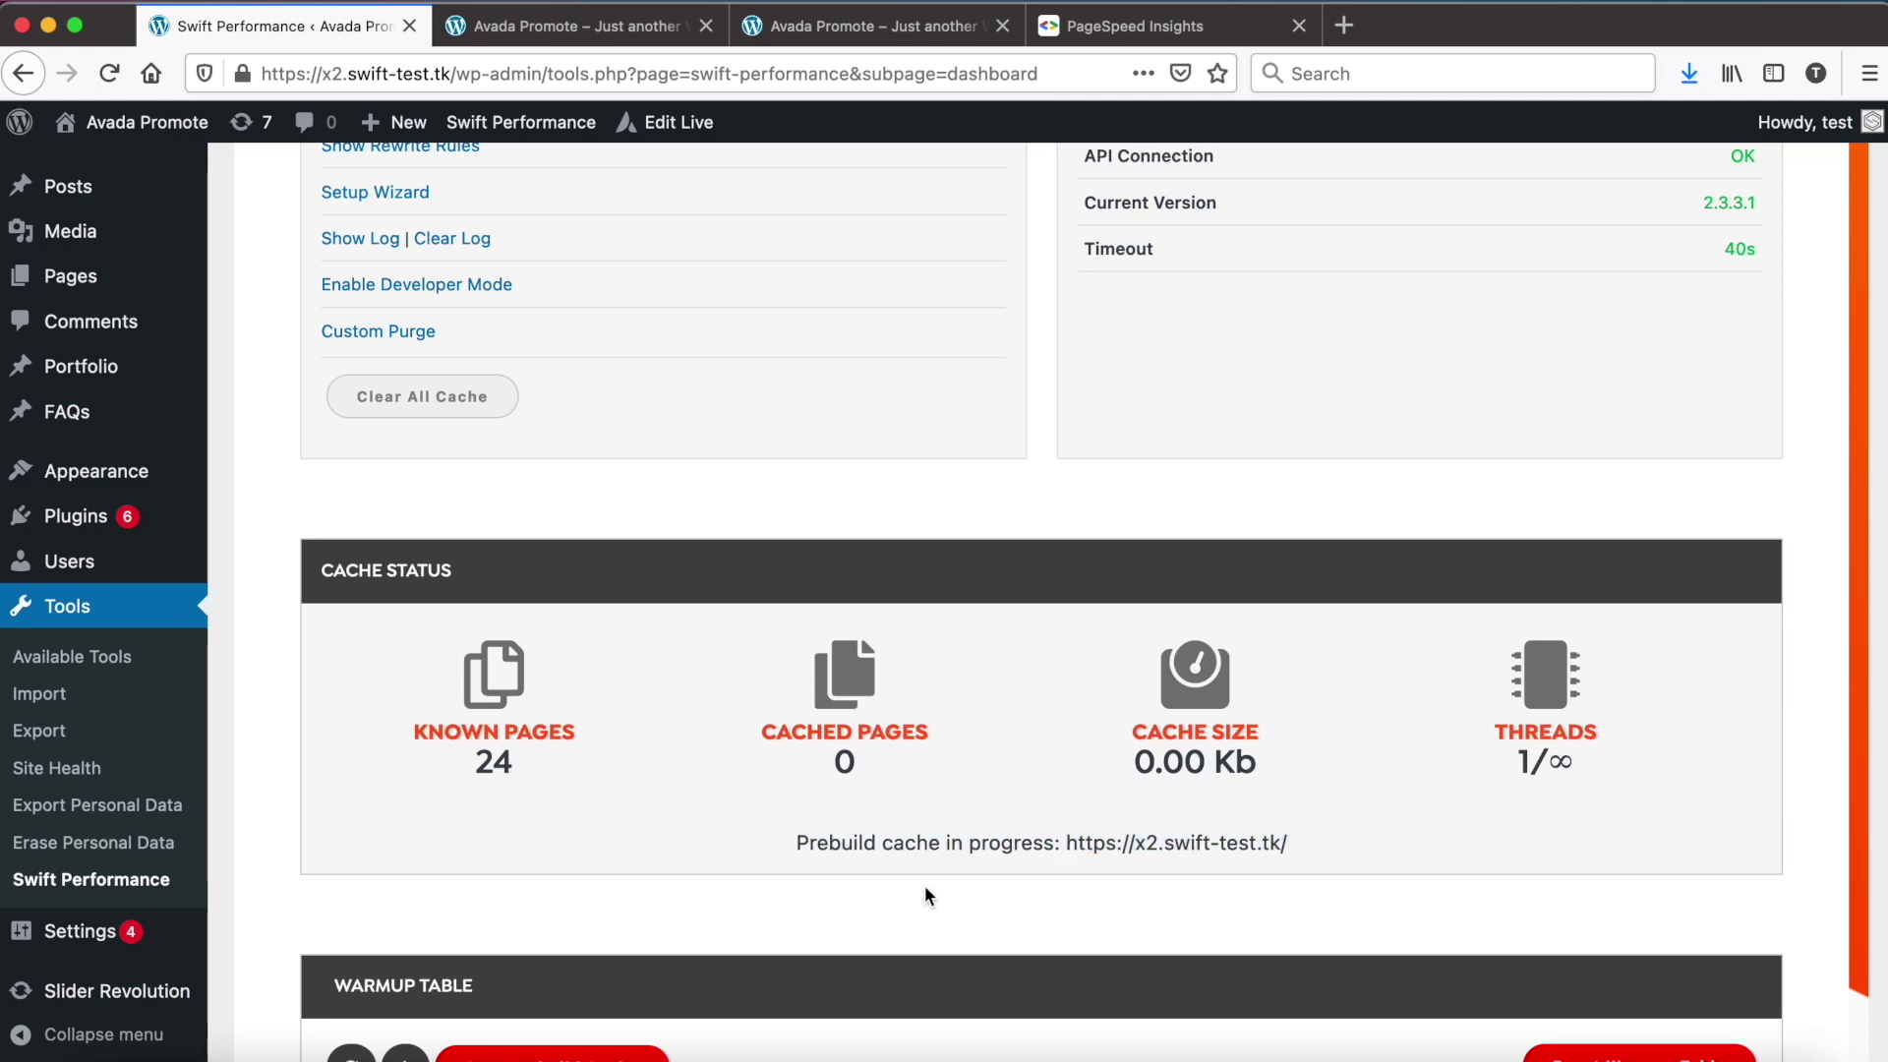
{"action": "scroll", "coordinate": [924, 890], "scroll_direction": "down", "scroll_amount": 2}
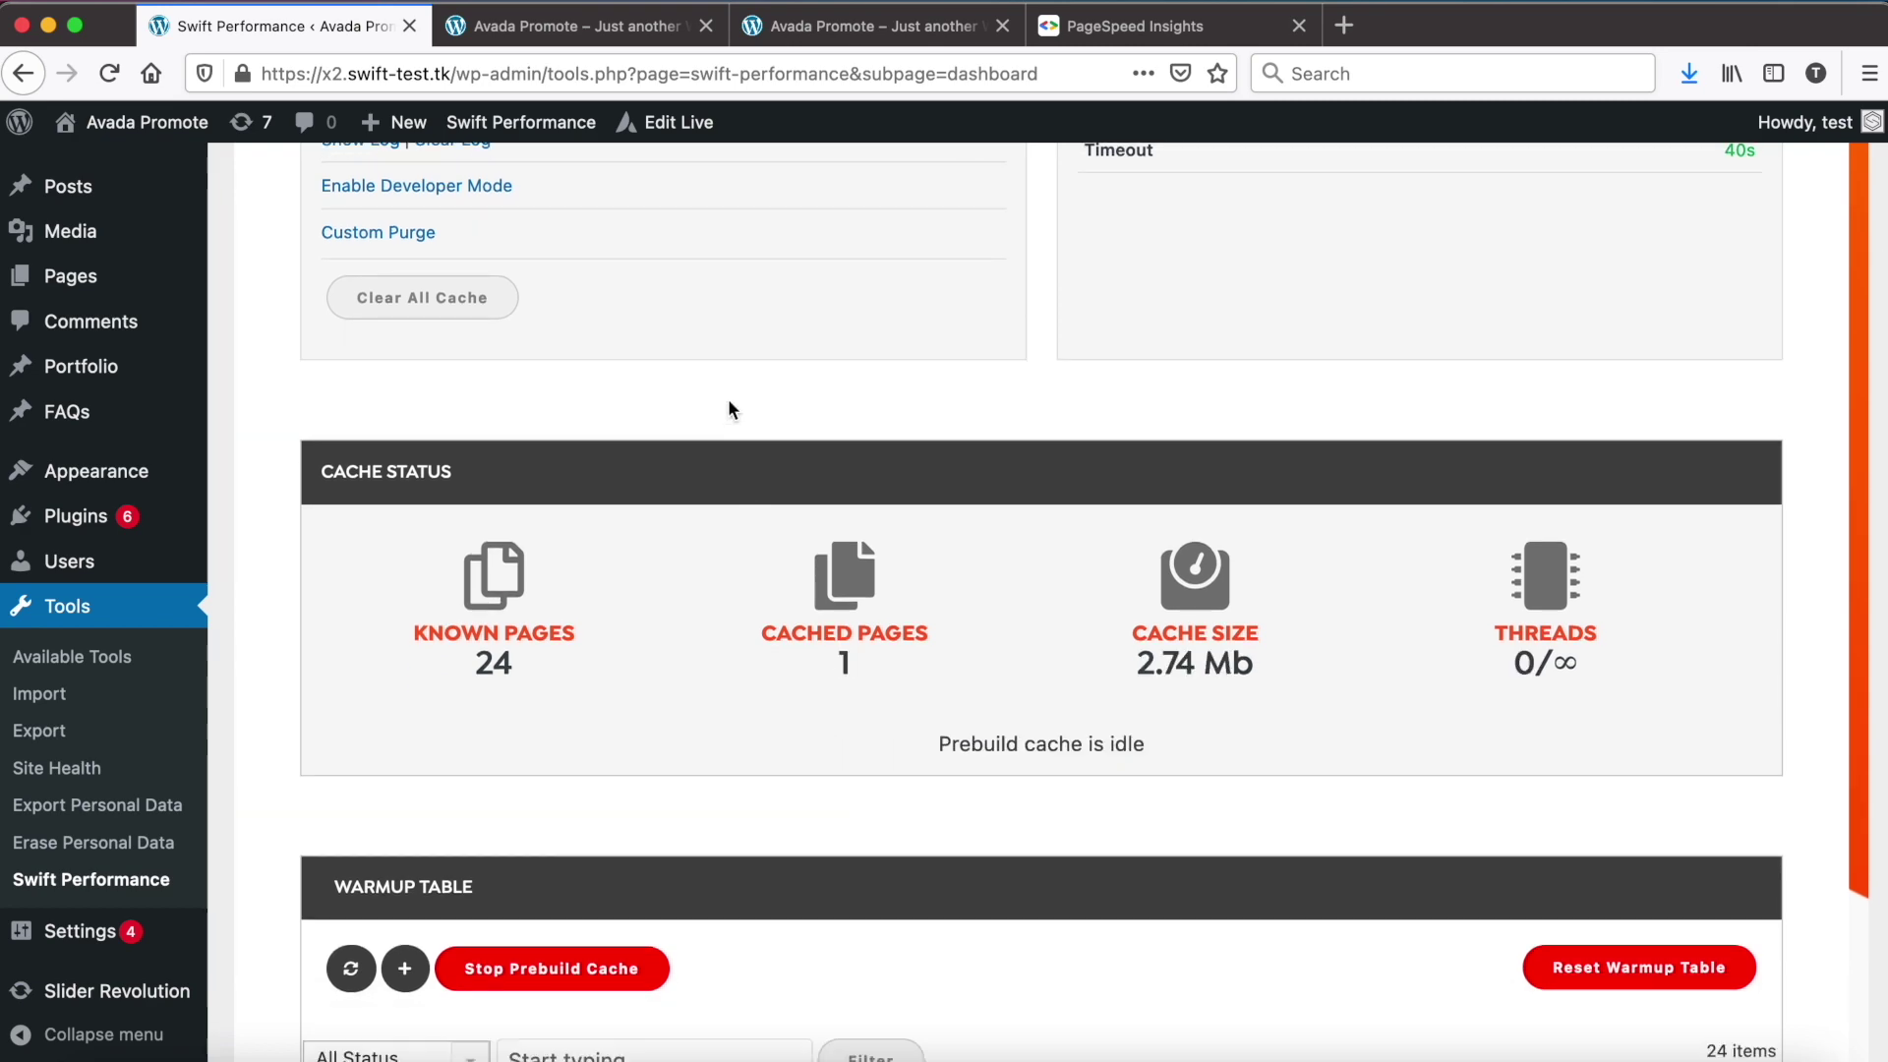
{"action": "left_click", "coordinate": [542, 37]}
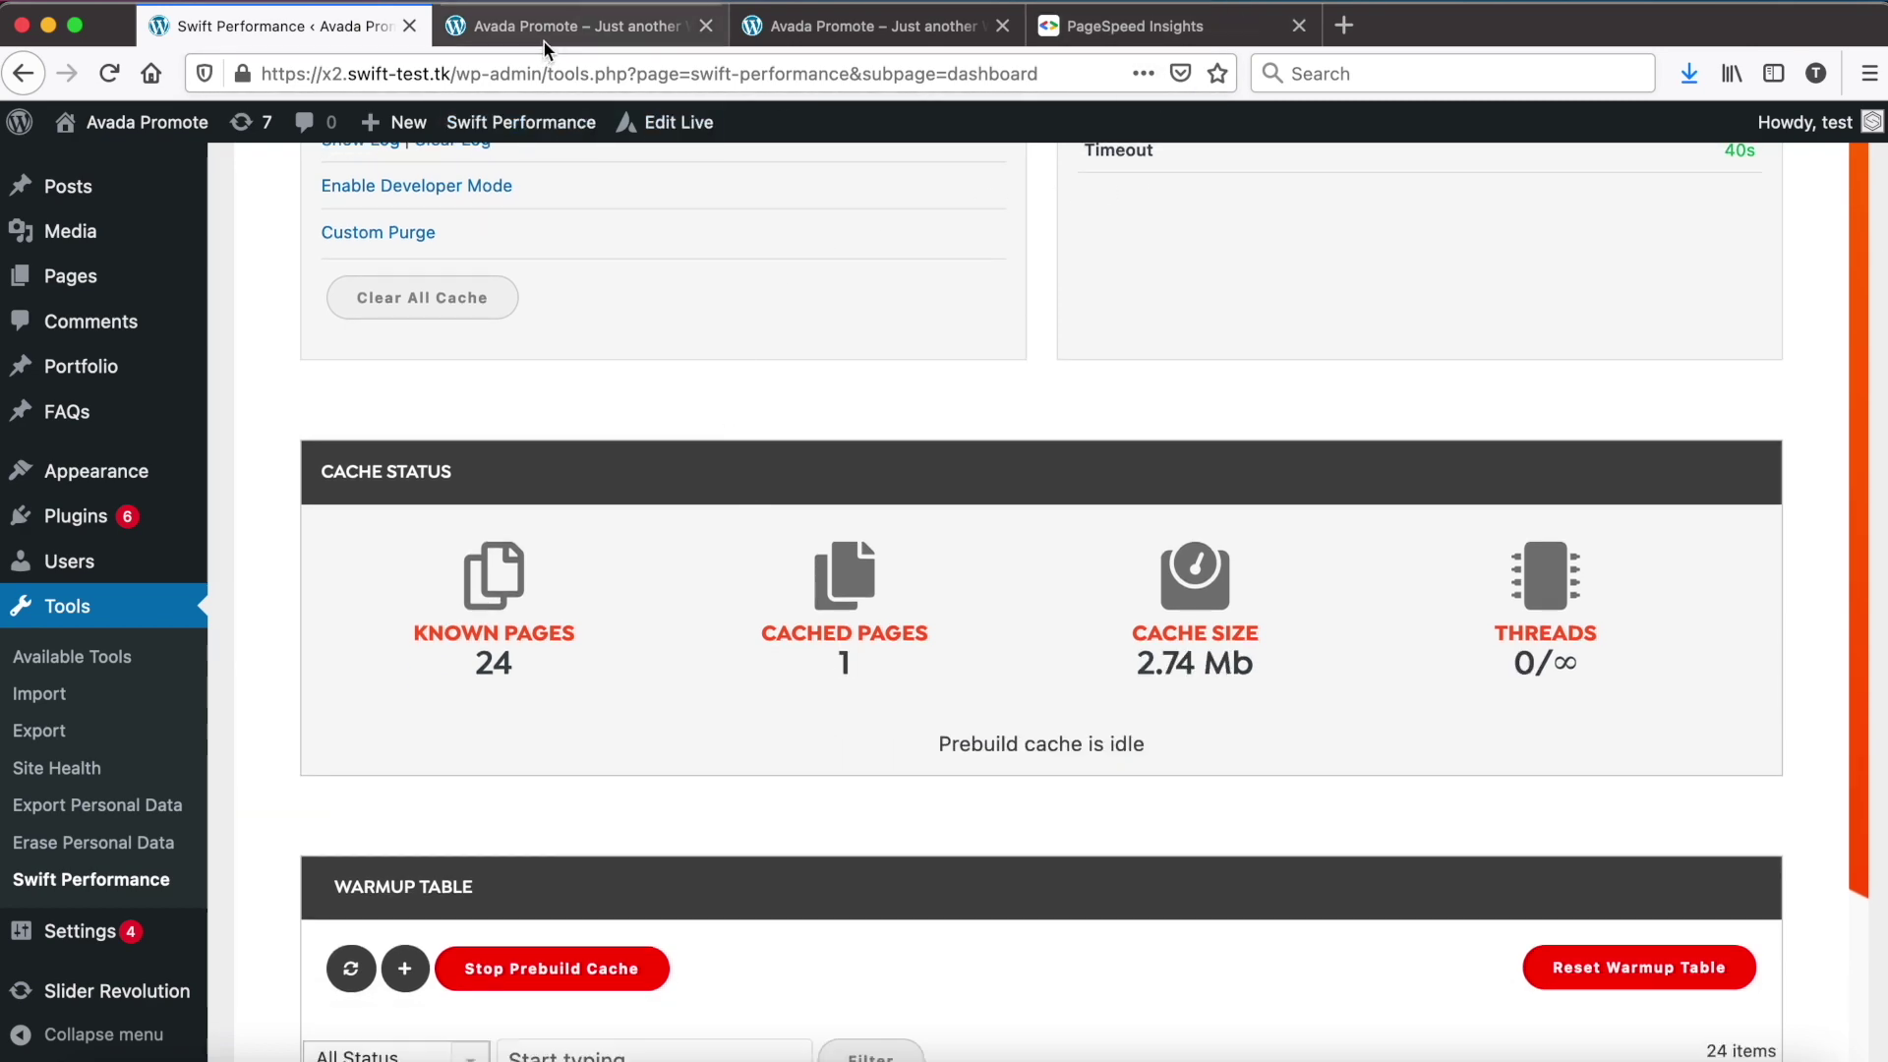
- Reload the ?force-cached=1 homepage and inspect its <head> node in the Inspector
{"action": "key", "text": "super+r"}
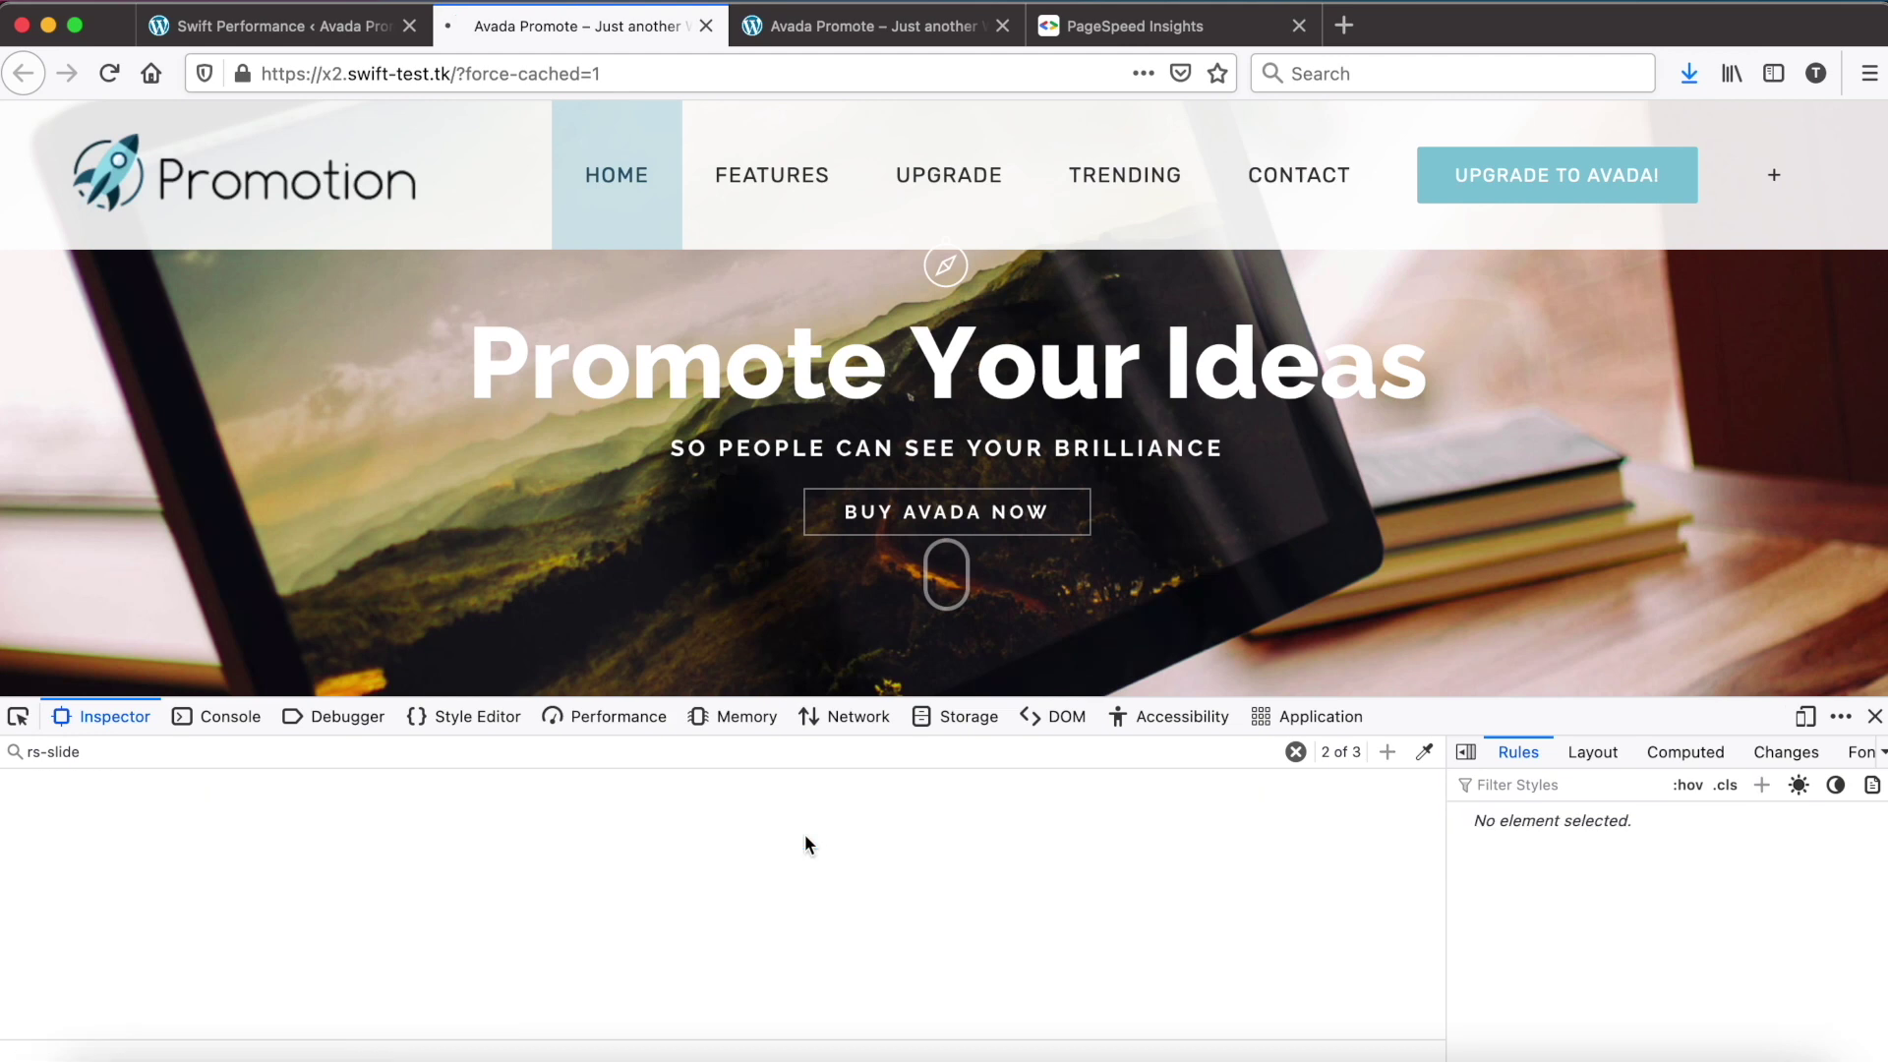
{"action": "left_click", "coordinate": [805, 839]}
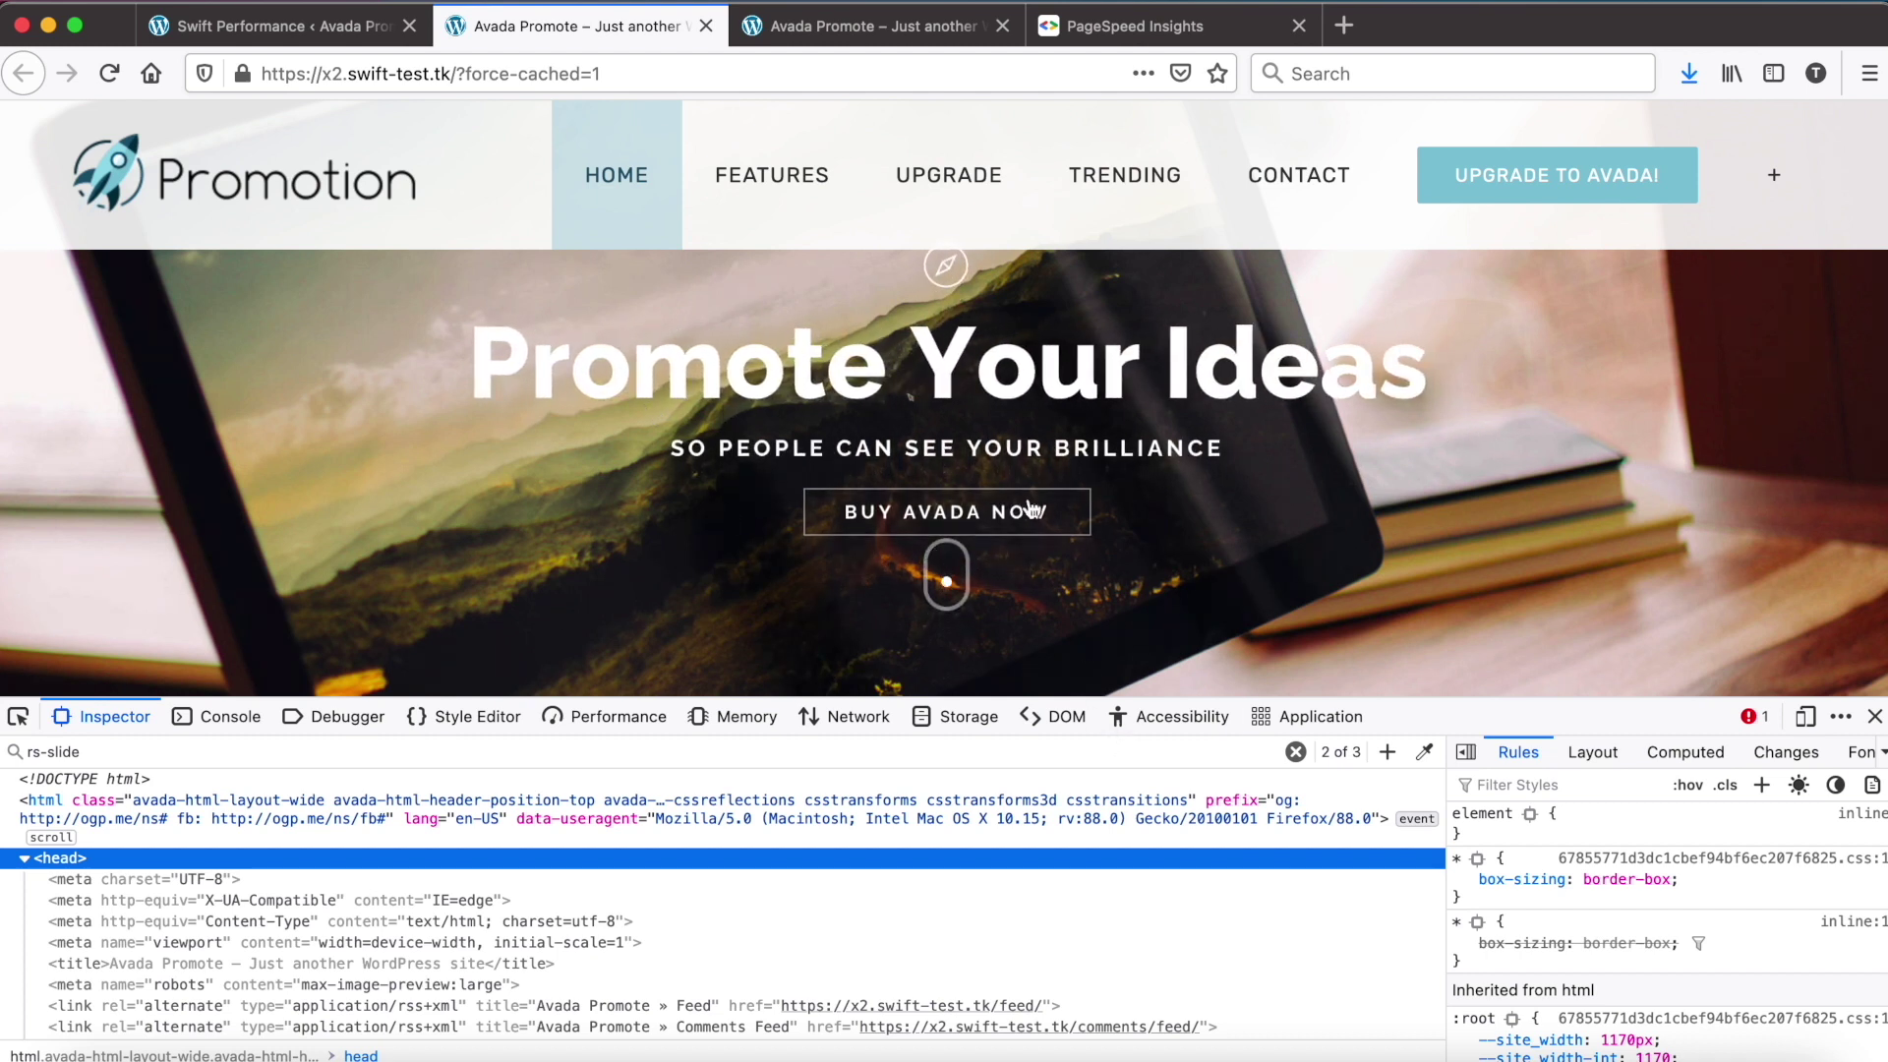
{"action": "left_click", "coordinate": [1066, 36]}
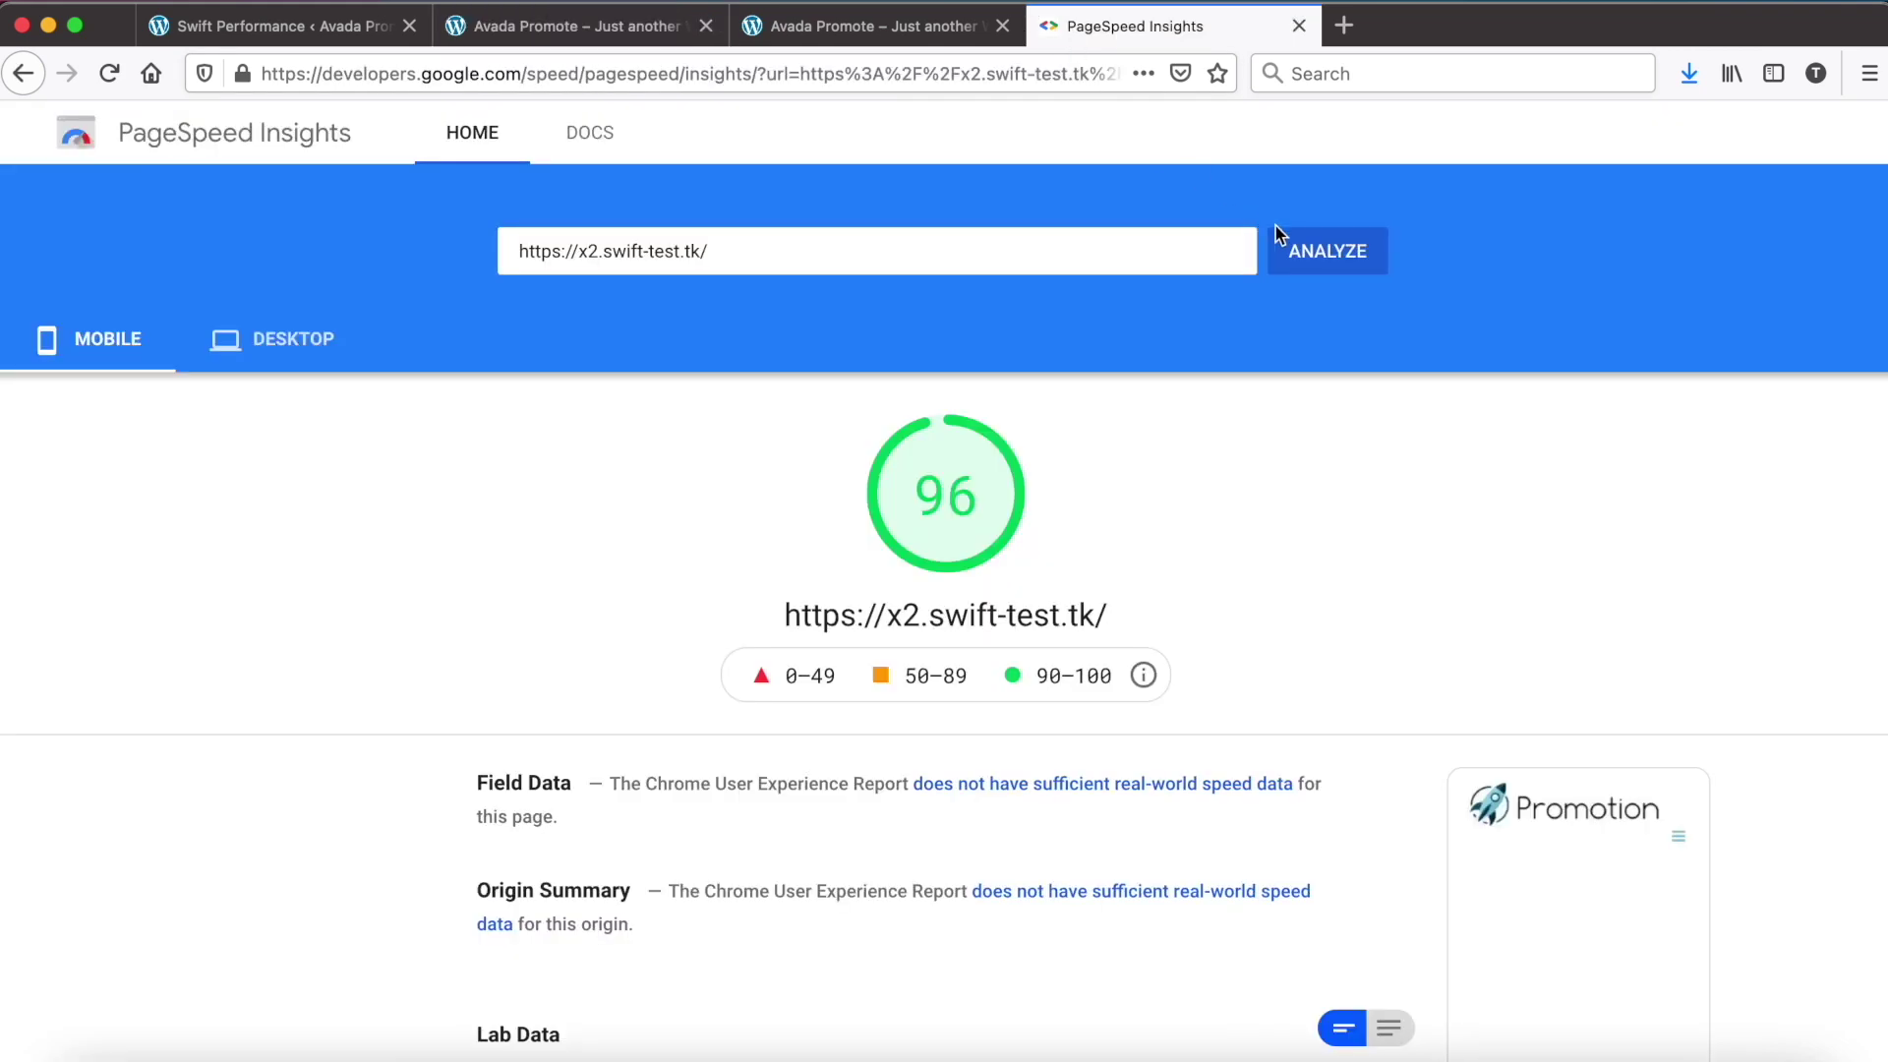
- Rerun the PageSpeed analysis and compare scores: 88 on mobile, 99 on desktop
{"action": "left_click", "coordinate": [1314, 263]}
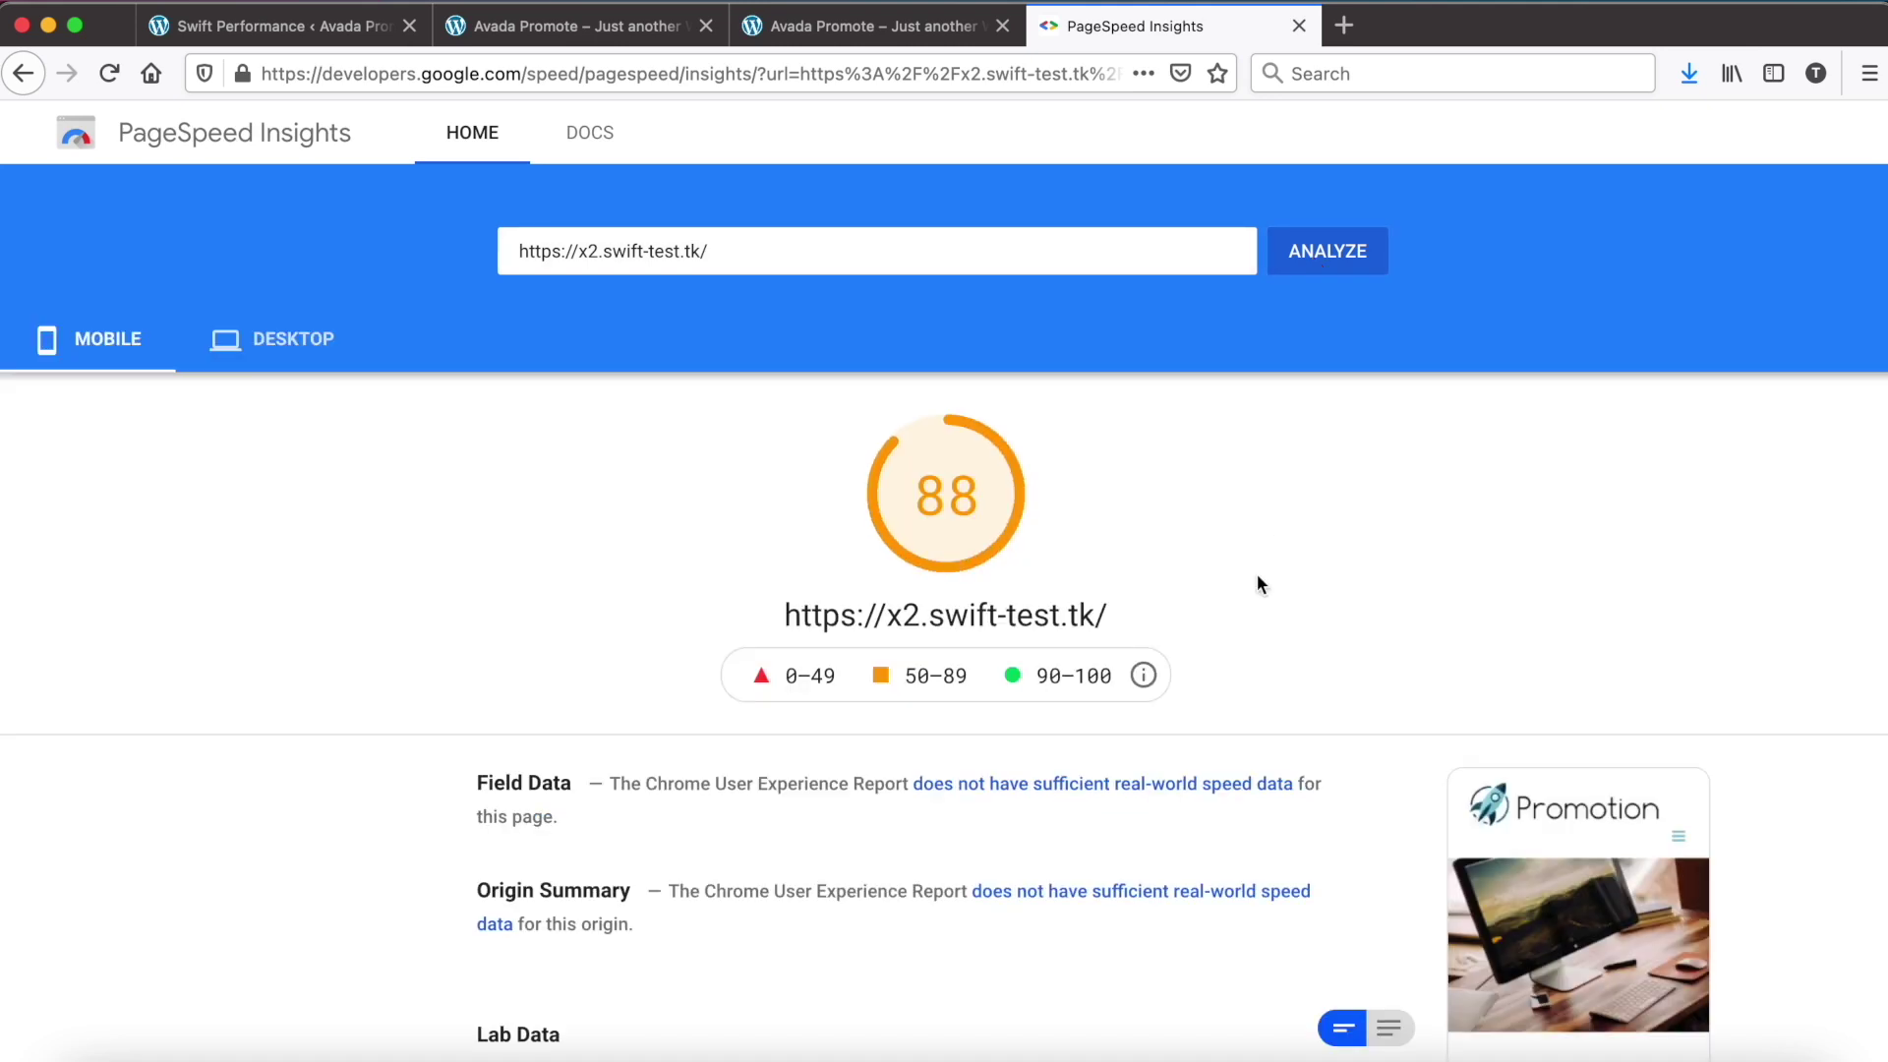
{"action": "scroll", "coordinate": [1257, 574], "scroll_direction": "down", "scroll_amount": 3}
{"action": "scroll", "coordinate": [383, 395], "scroll_direction": "up", "scroll_amount": 3}
{"action": "left_click", "coordinate": [262, 369]}
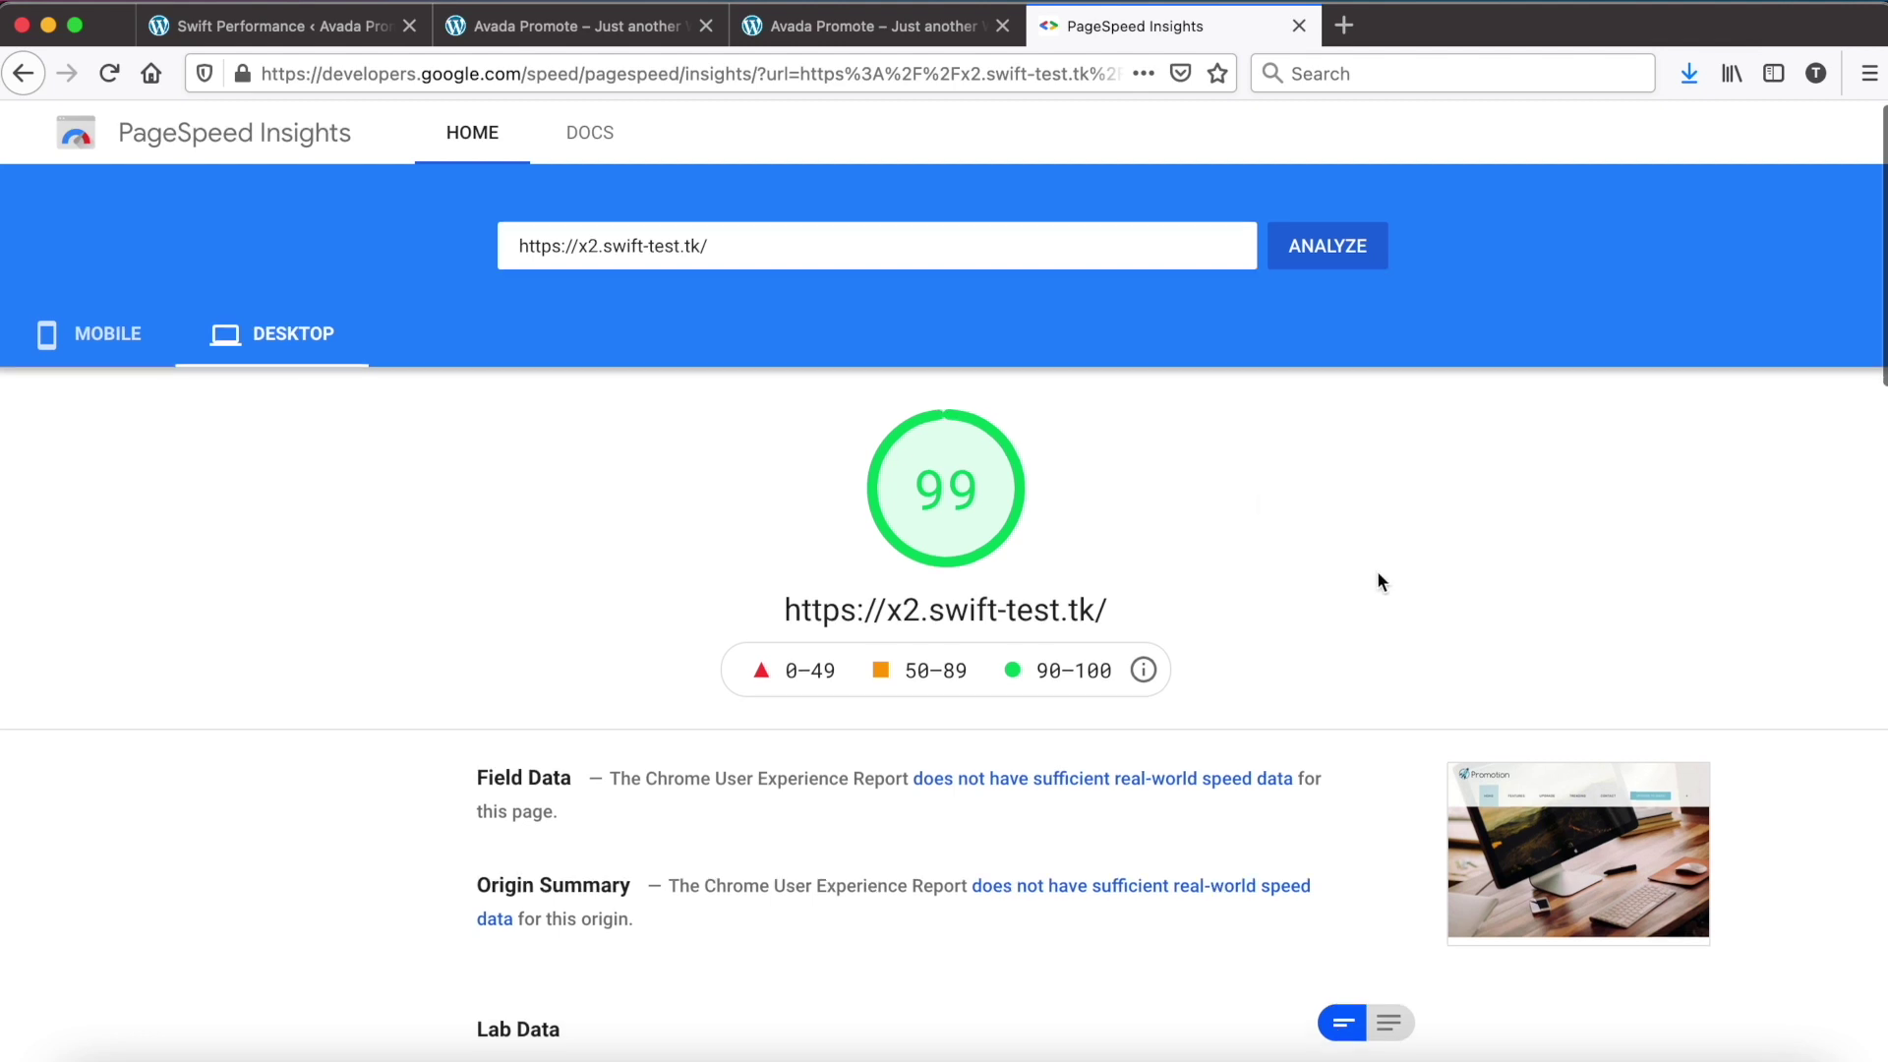
{"action": "scroll", "coordinate": [1377, 570], "scroll_direction": "down", "scroll_amount": 2}
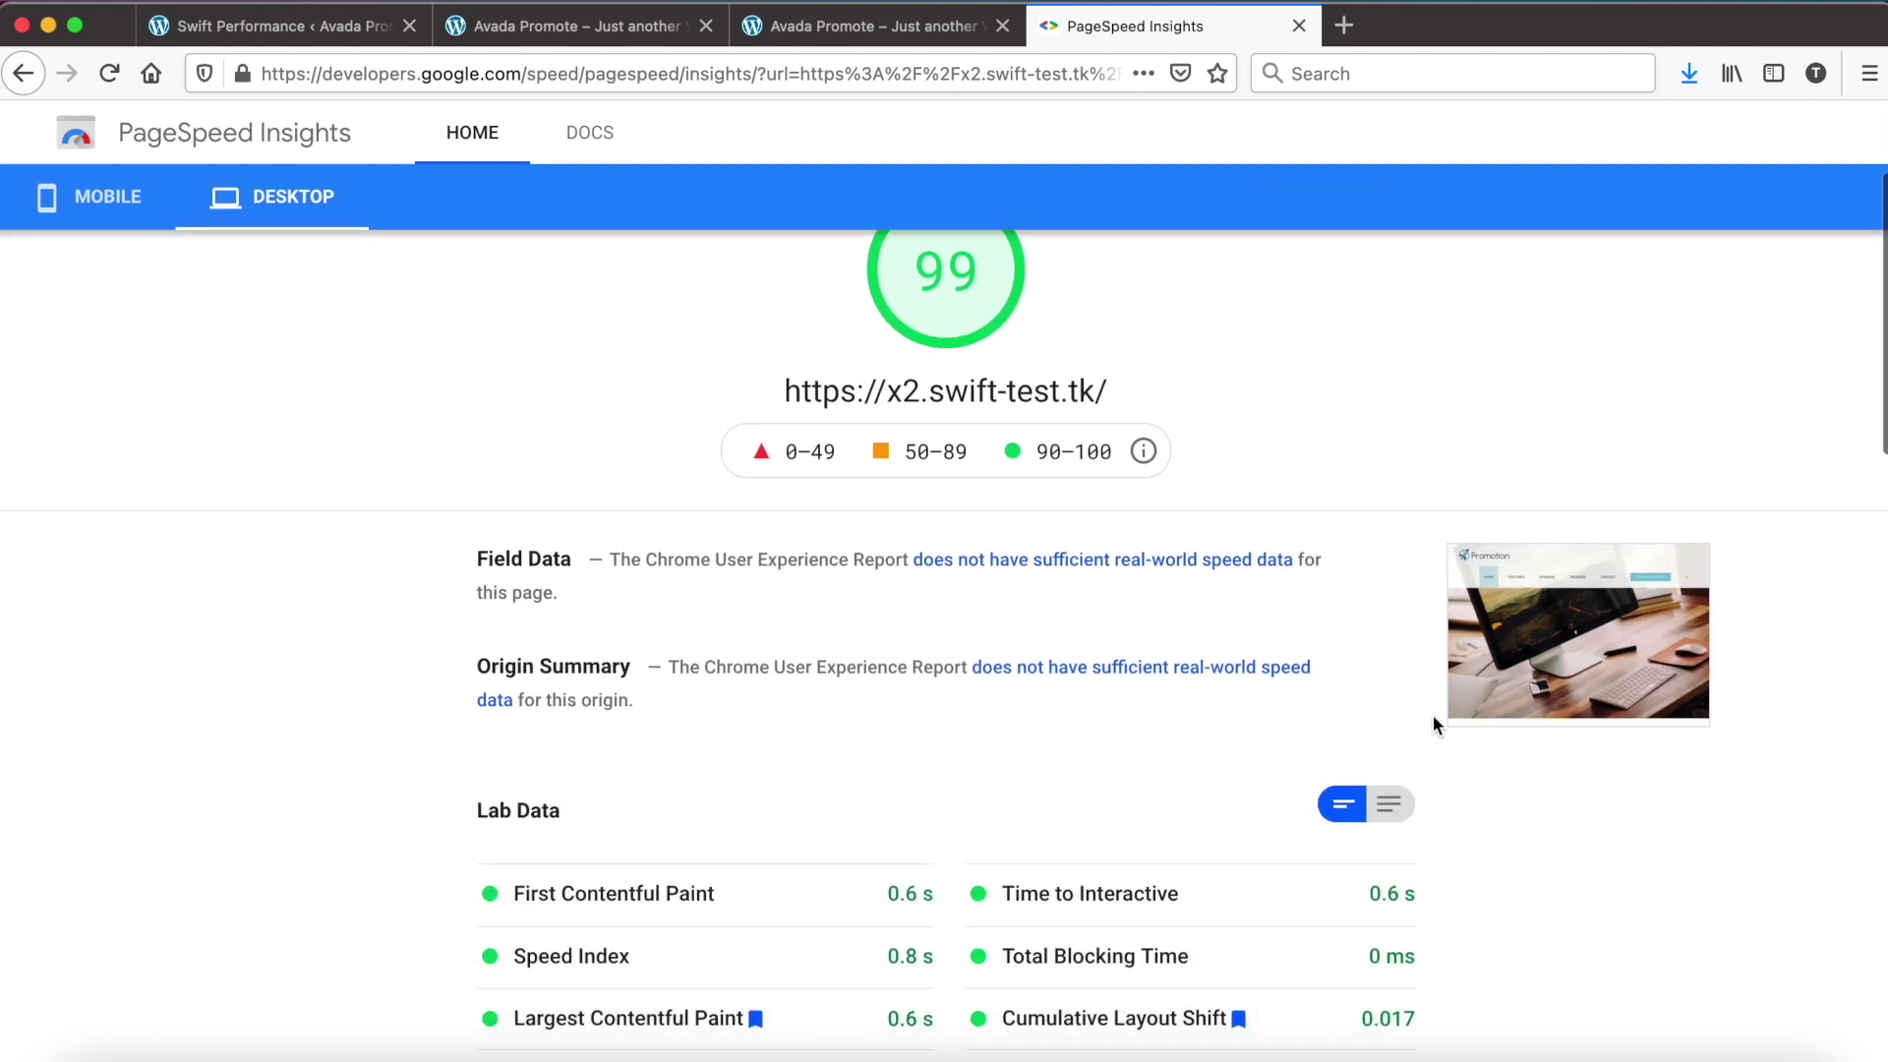
{"action": "left_click", "coordinate": [94, 197]}
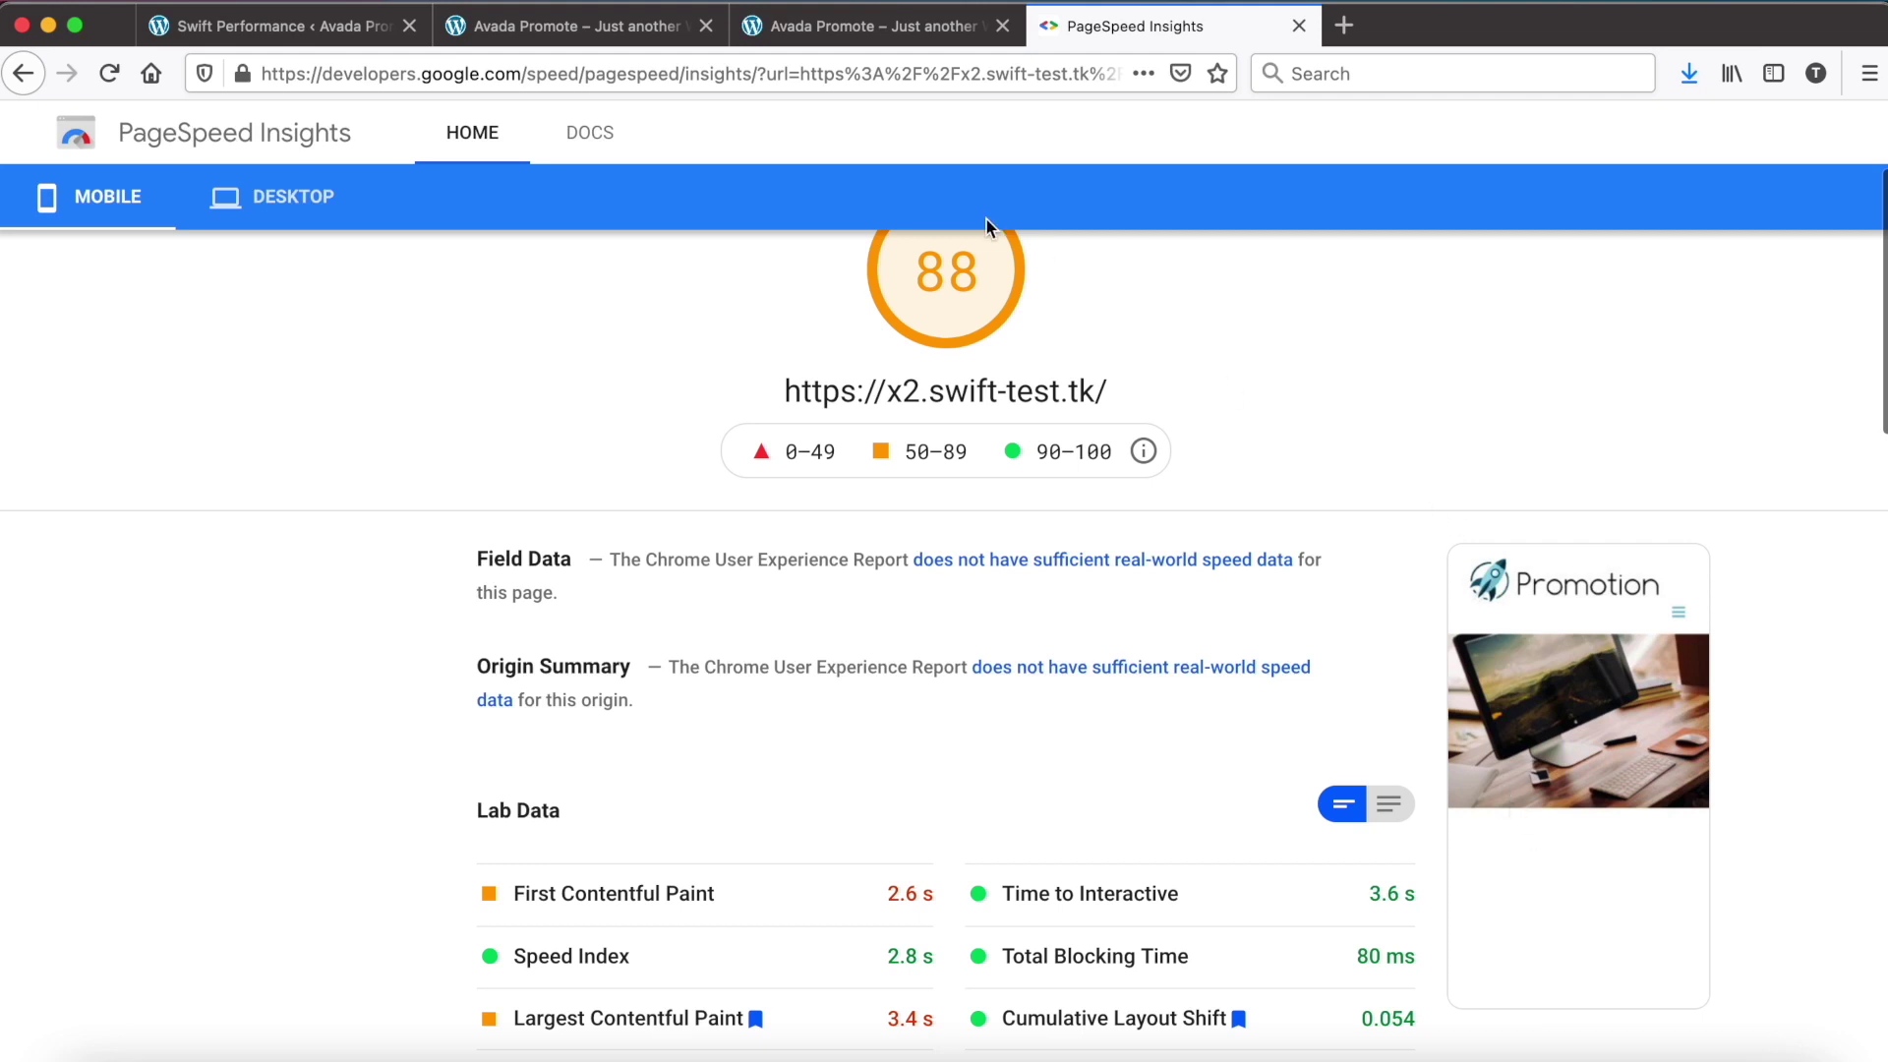
- Navigate to Swift Performance's Settings > Optimization > Styles section
{"action": "left_click", "coordinate": [316, 24]}
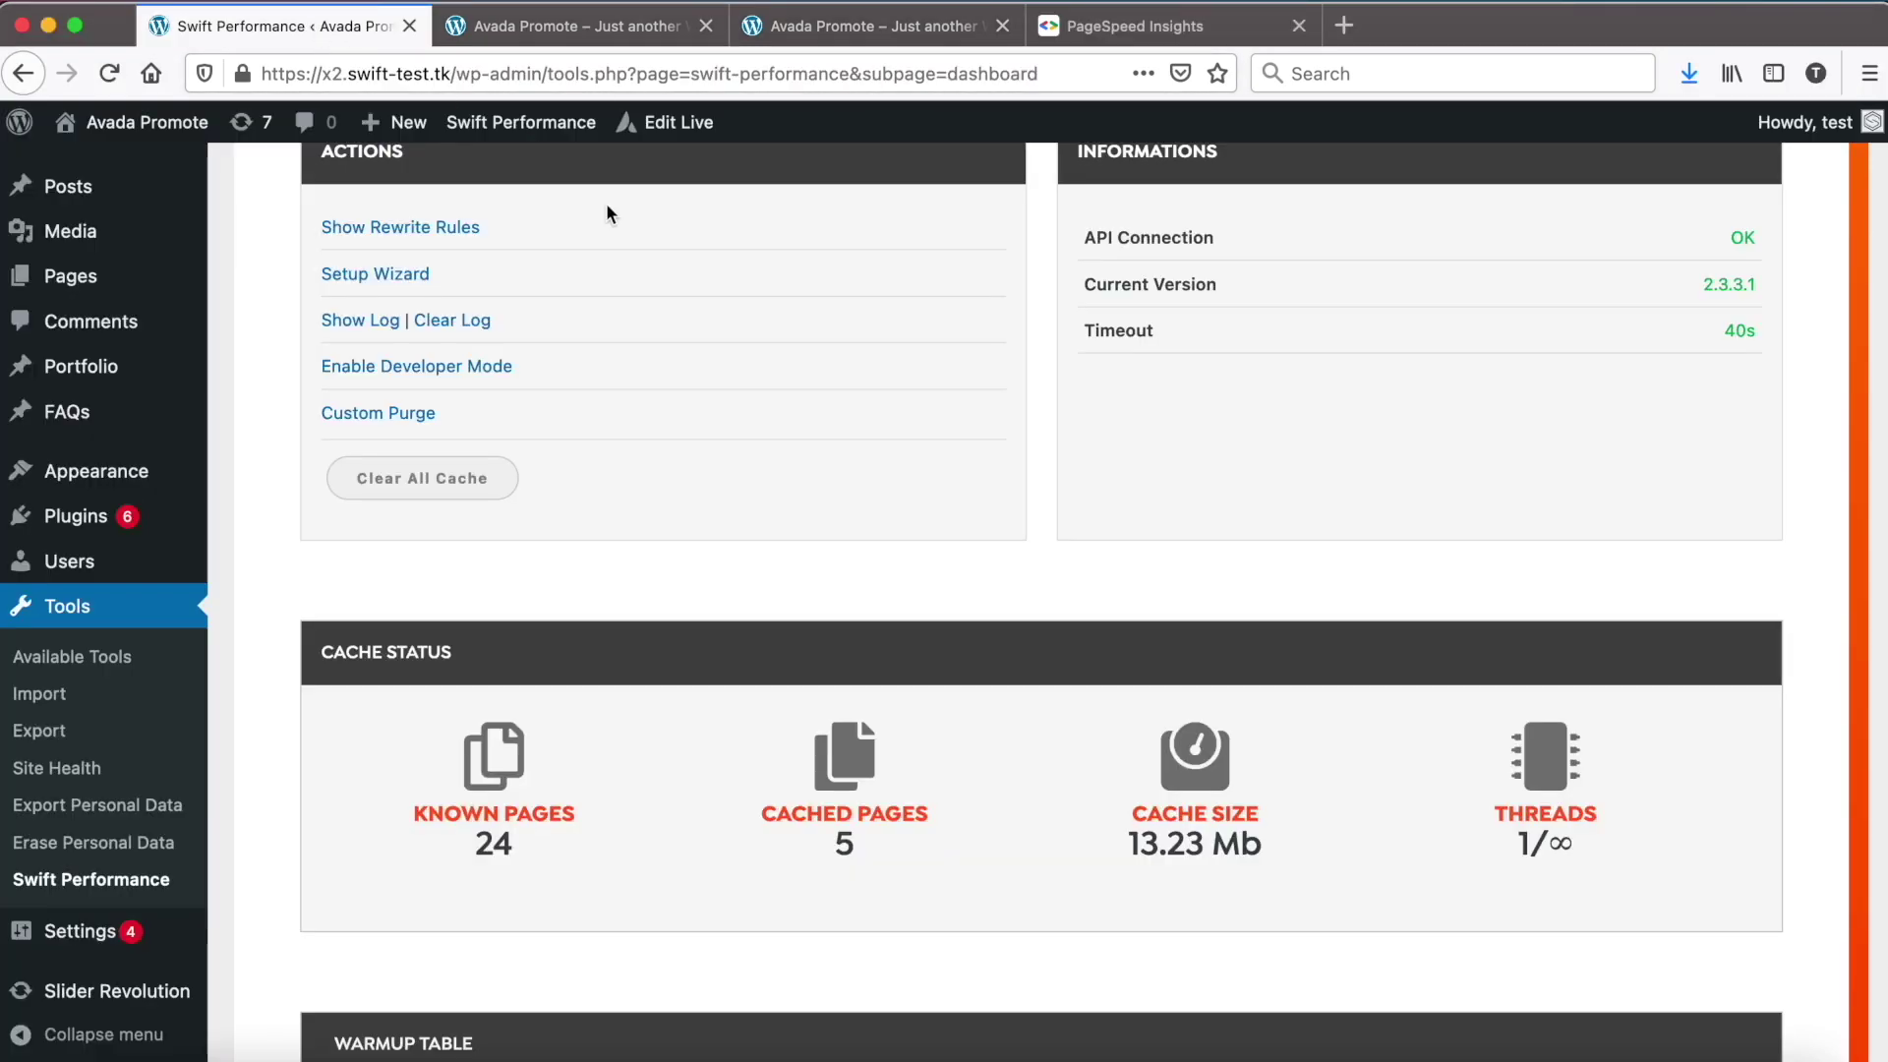
{"action": "scroll", "coordinate": [605, 203], "scroll_direction": "up", "scroll_amount": 4}
{"action": "left_click", "coordinate": [747, 431]}
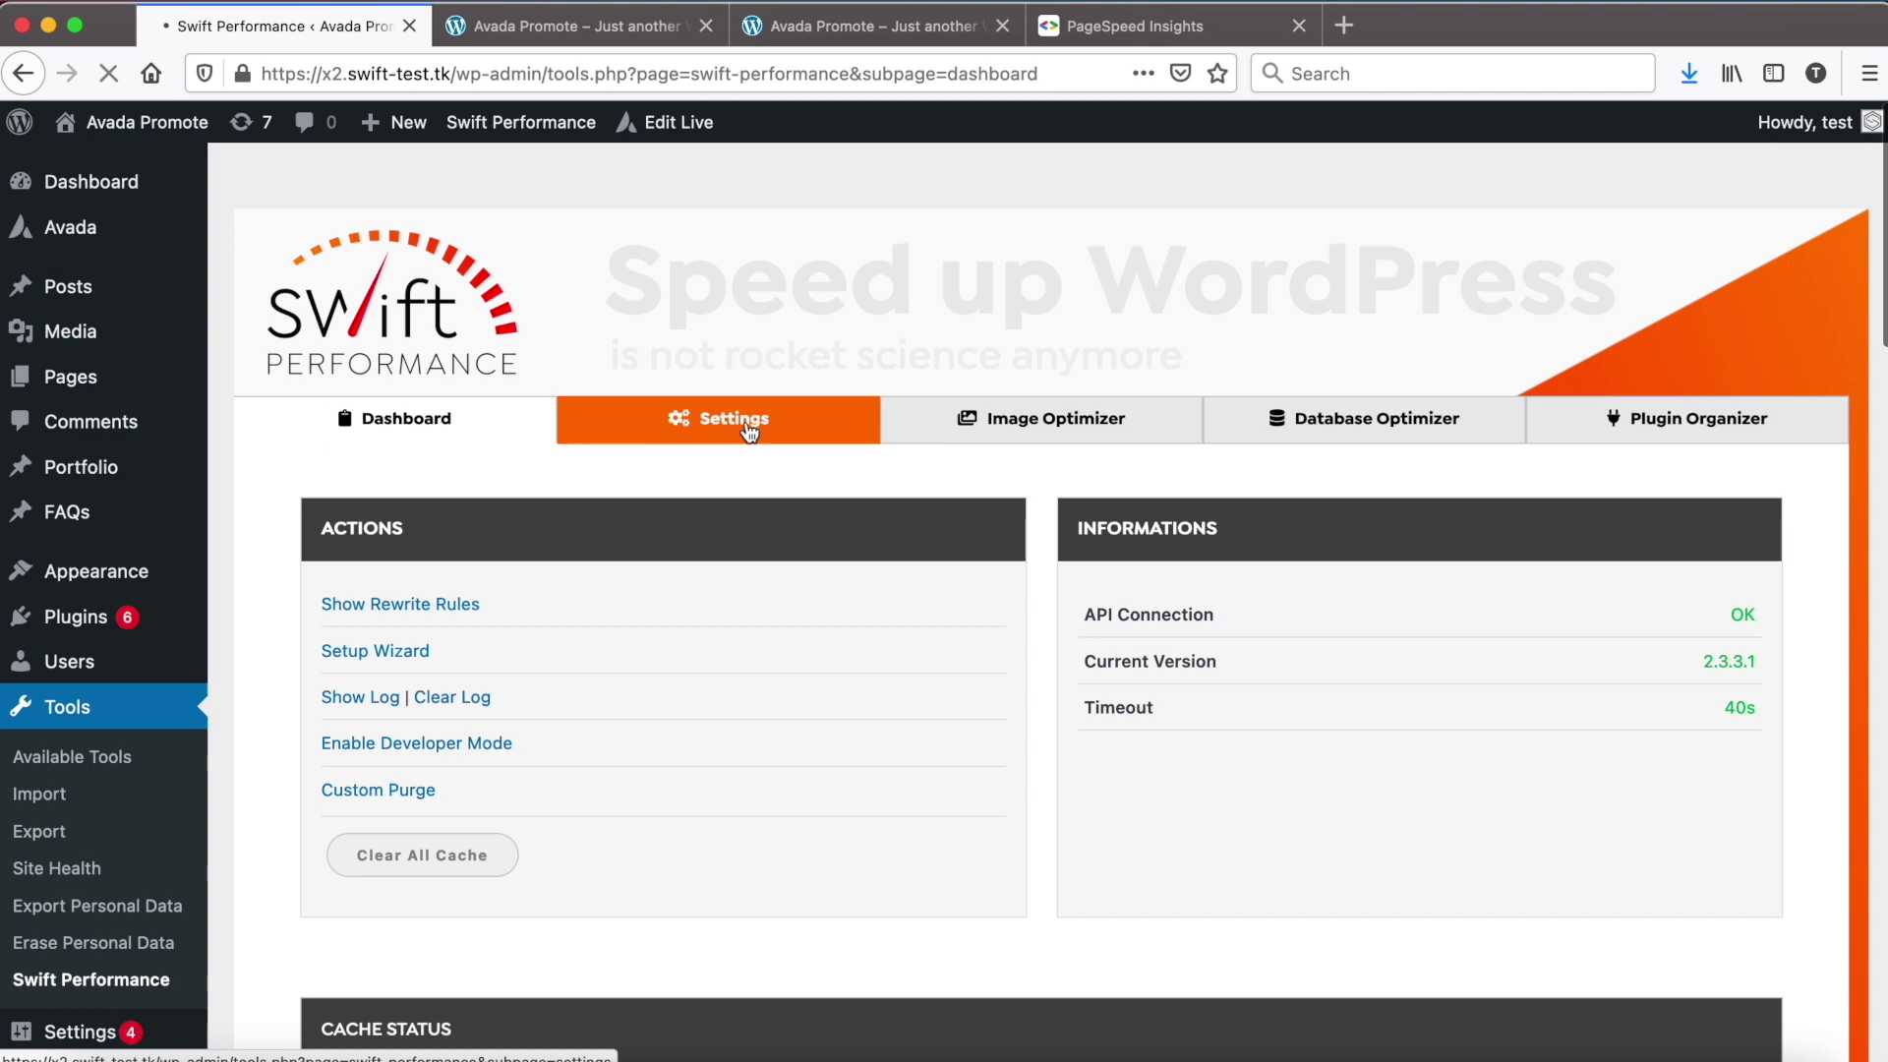
{"action": "scroll", "coordinate": [941, 600], "scroll_direction": "down", "scroll_amount": 5}
{"action": "left_click", "coordinate": [514, 759]}
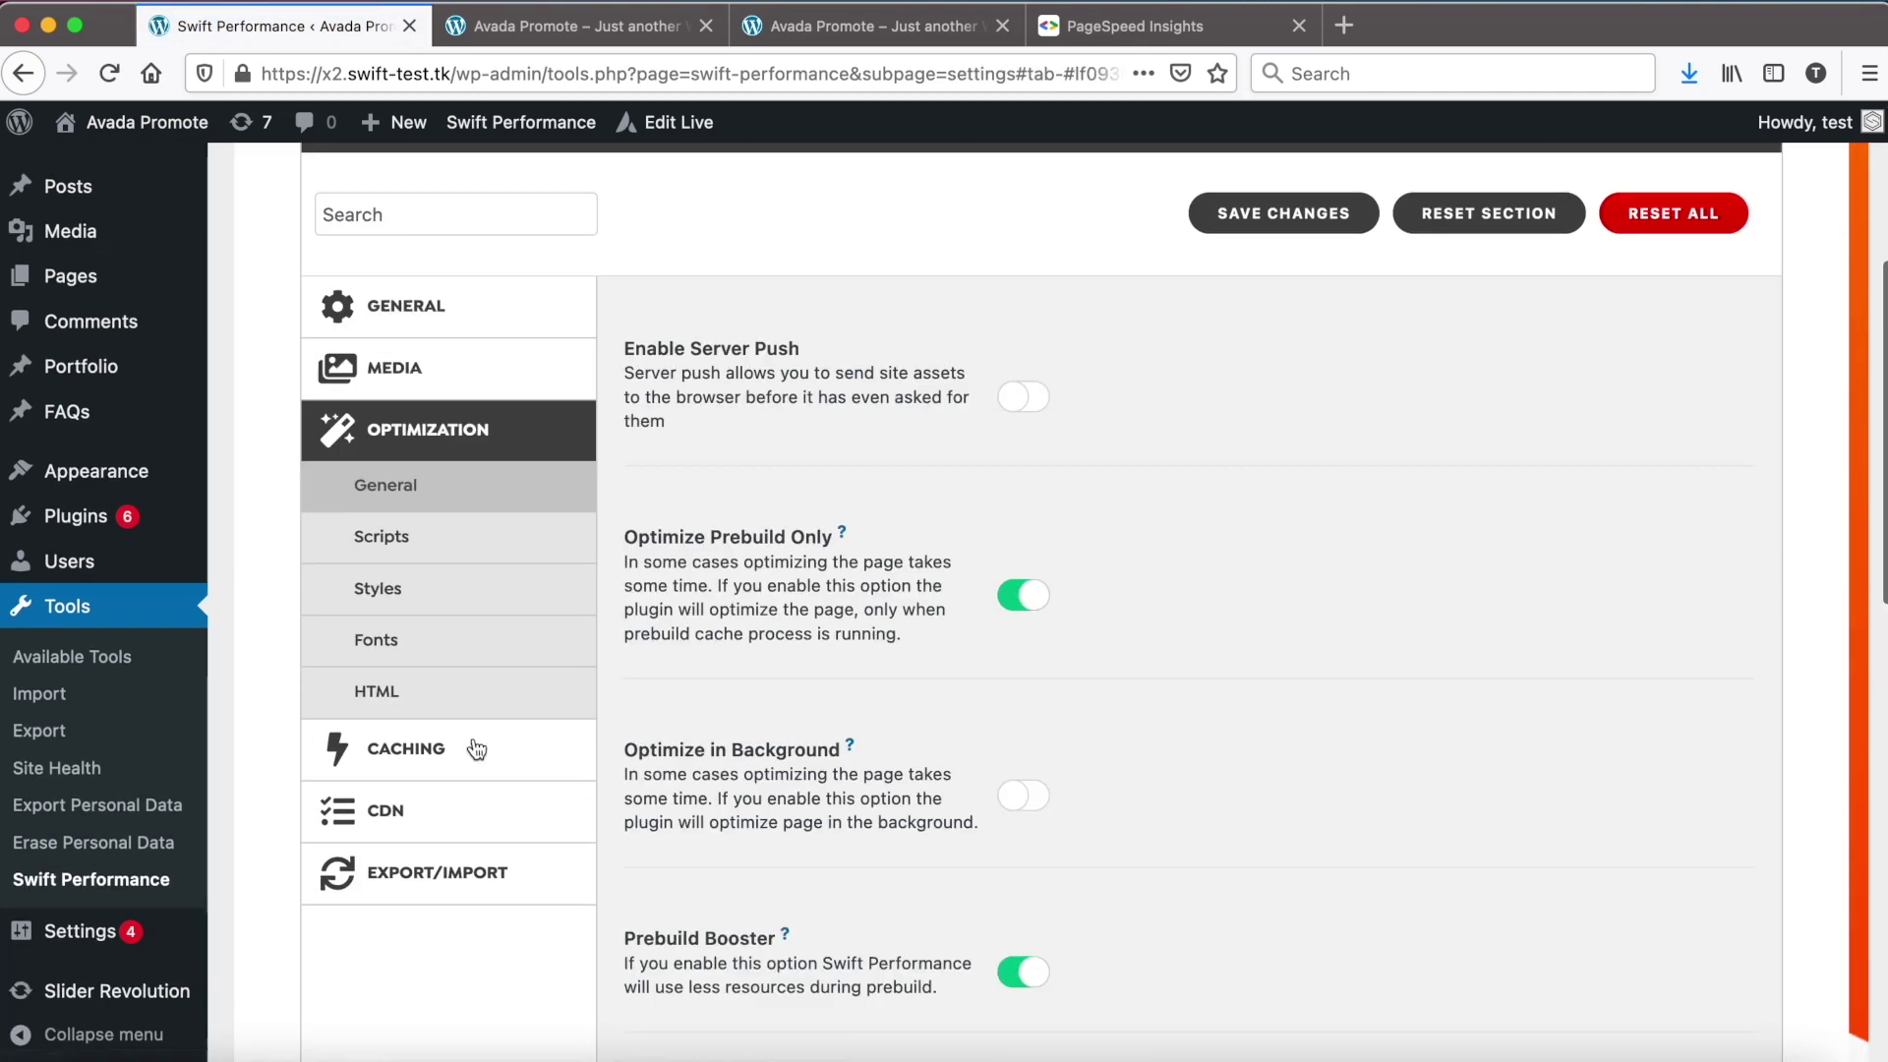
{"action": "left_click", "coordinate": [378, 588]}
- Review the max-width 768px pseudo-slide rule (100% height, translateX) and save the changes
{"action": "scroll", "coordinate": [1331, 757], "scroll_direction": "down", "scroll_amount": 4}
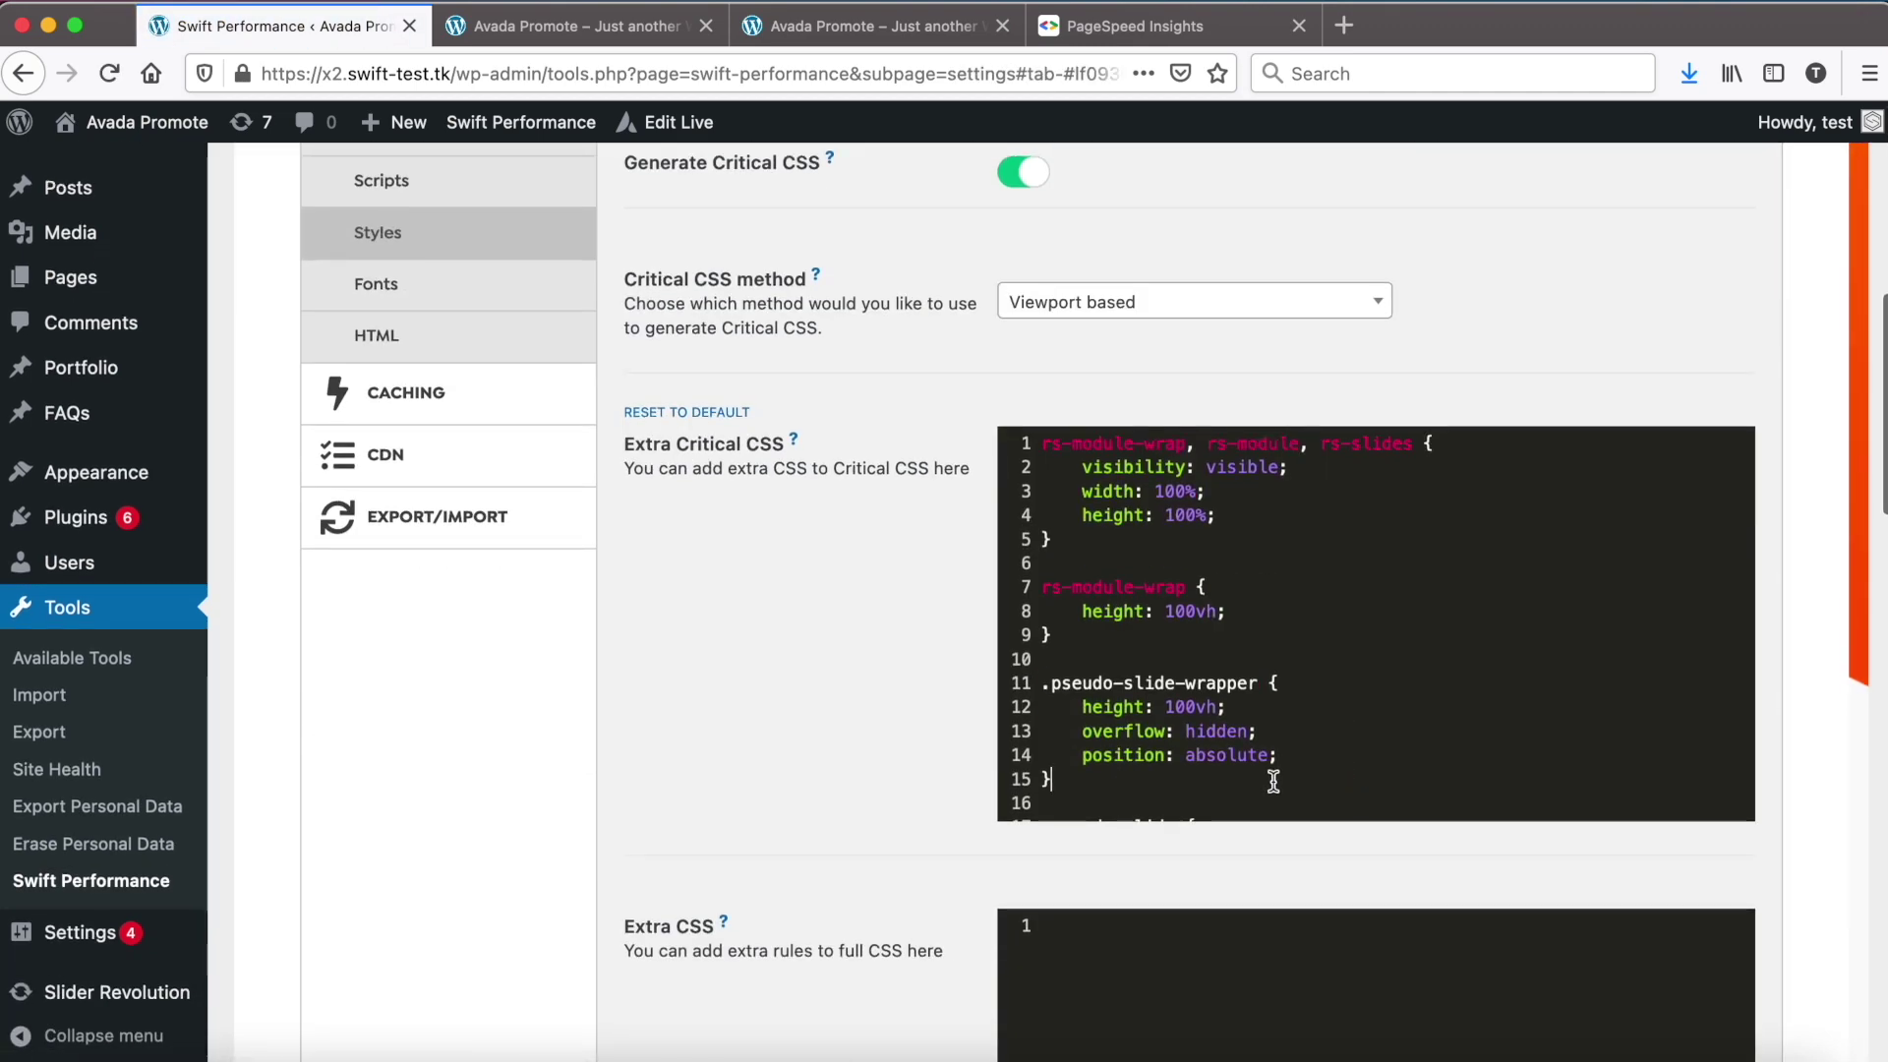
{"action": "scroll", "coordinate": [1273, 782], "scroll_direction": "down", "scroll_amount": 5}
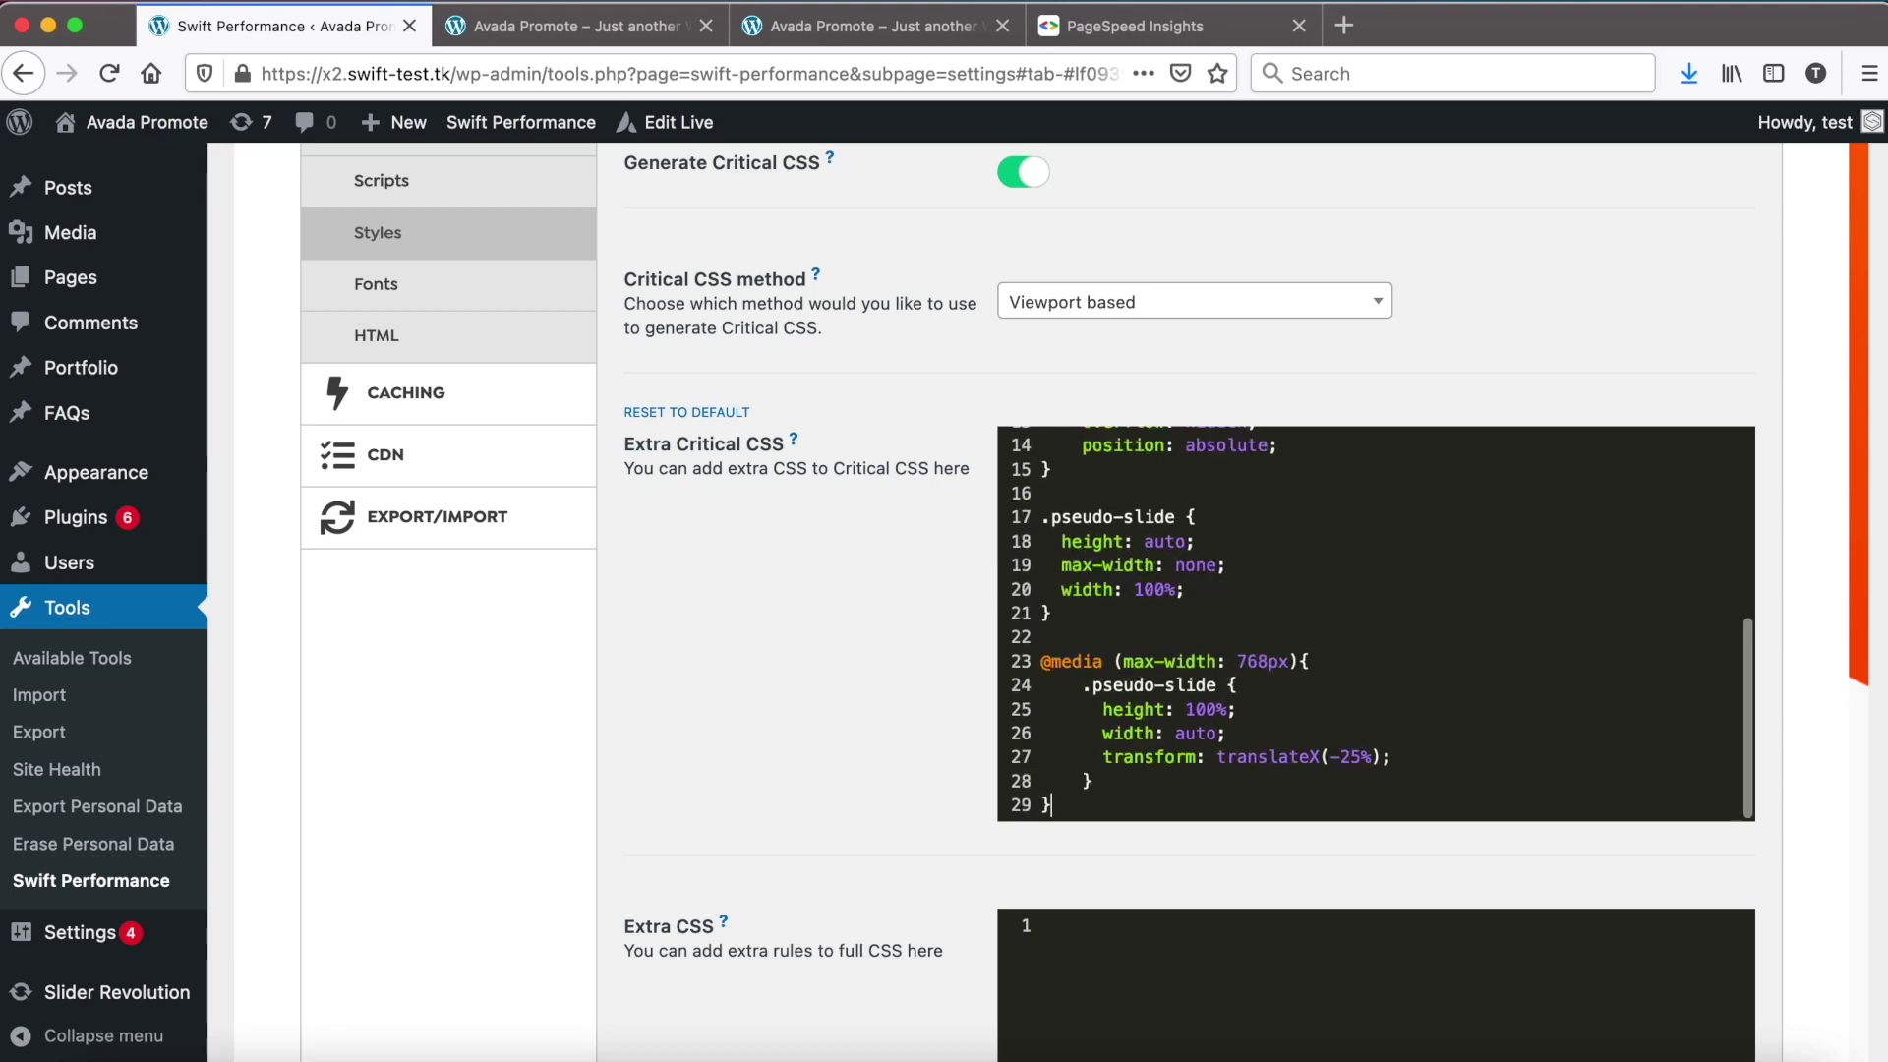
{"action": "left_click_drag", "start_coordinate": [1122, 661], "coordinate": [1305, 656]}
{"action": "left_click", "coordinate": [1277, 659]}
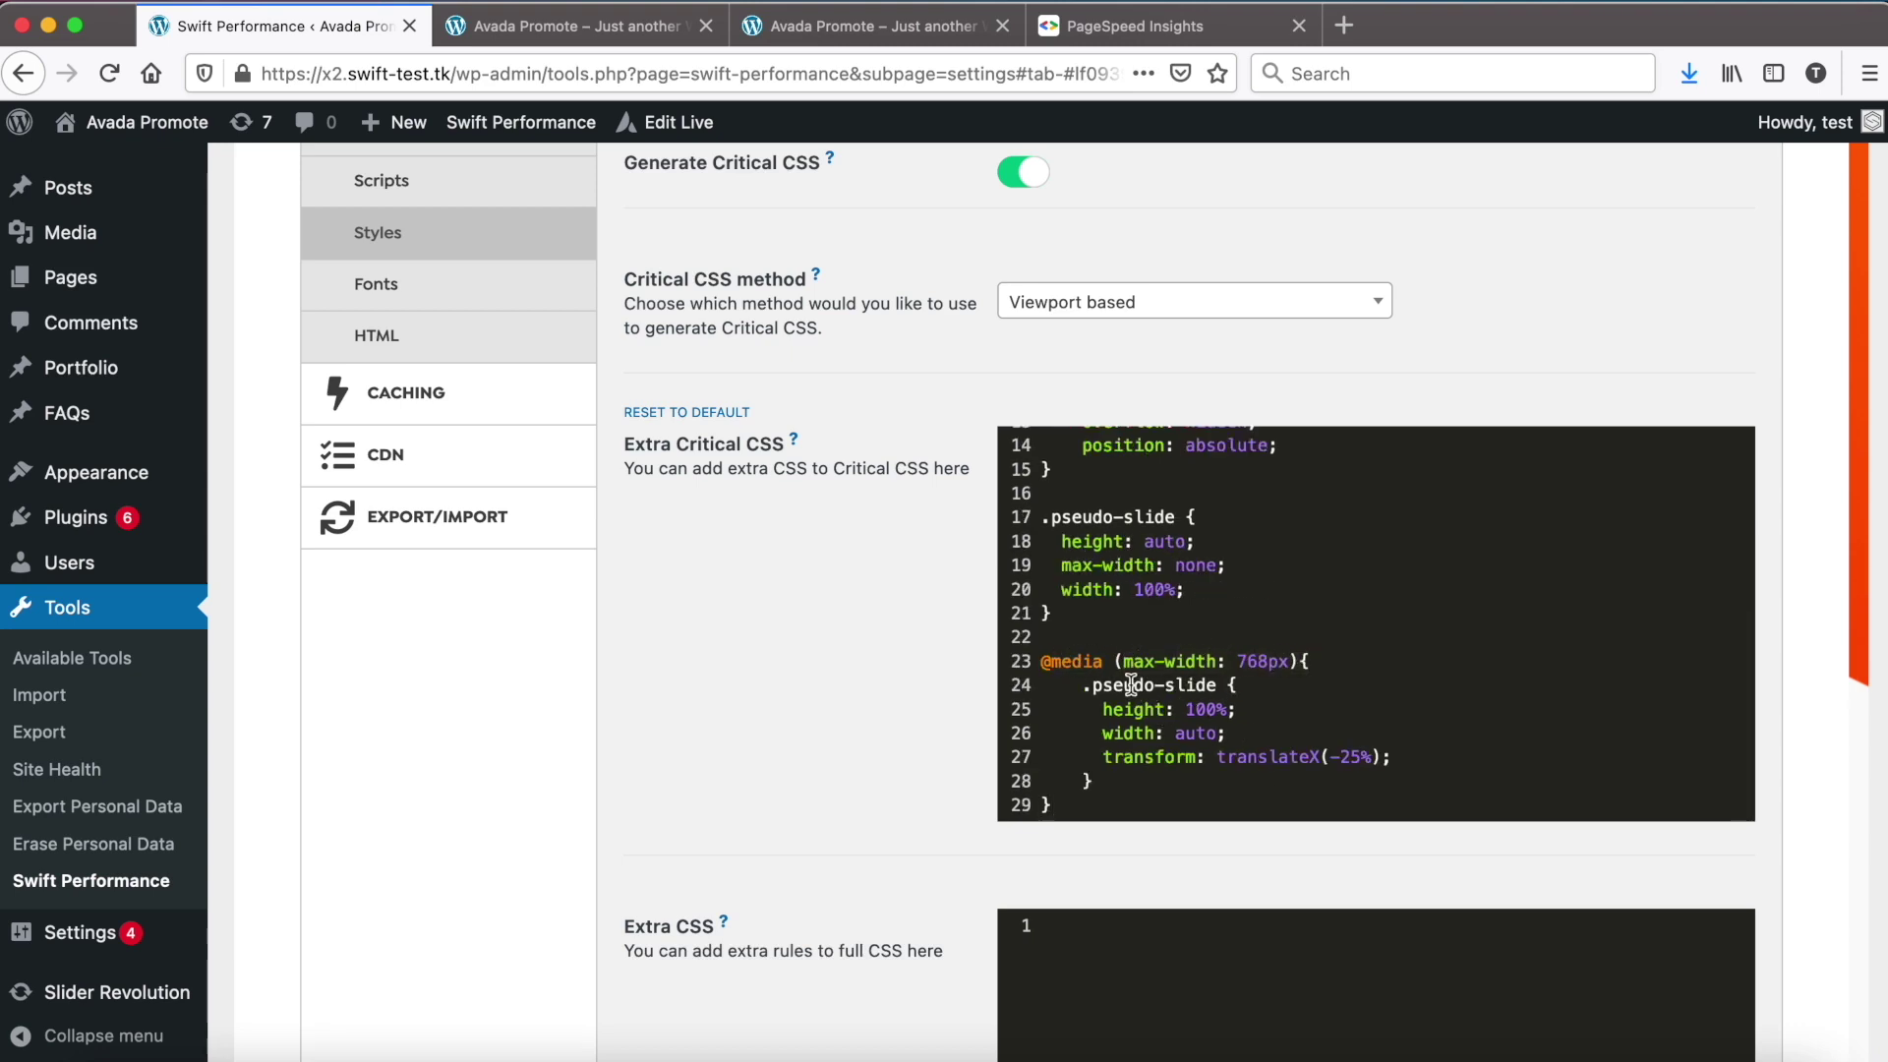
{"action": "double_click", "coordinate": [1210, 708]}
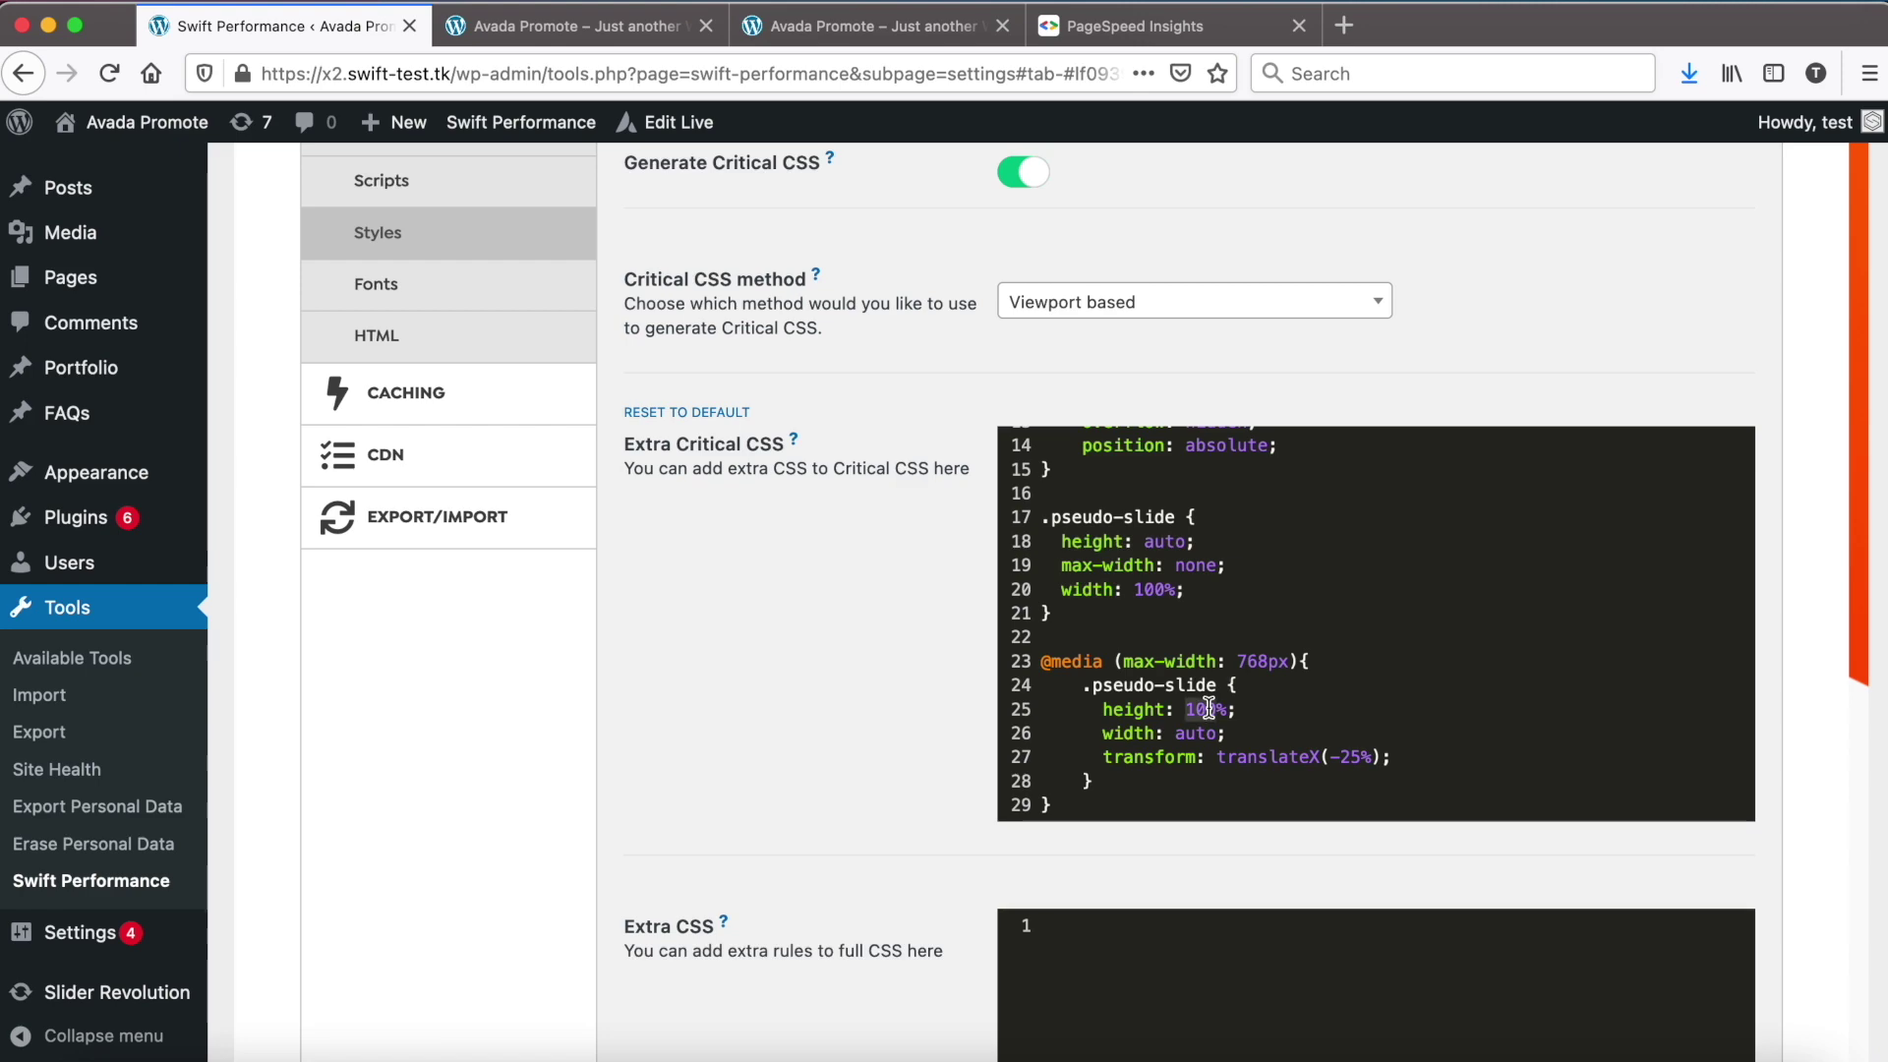
{"action": "double_click", "coordinate": [1272, 757]}
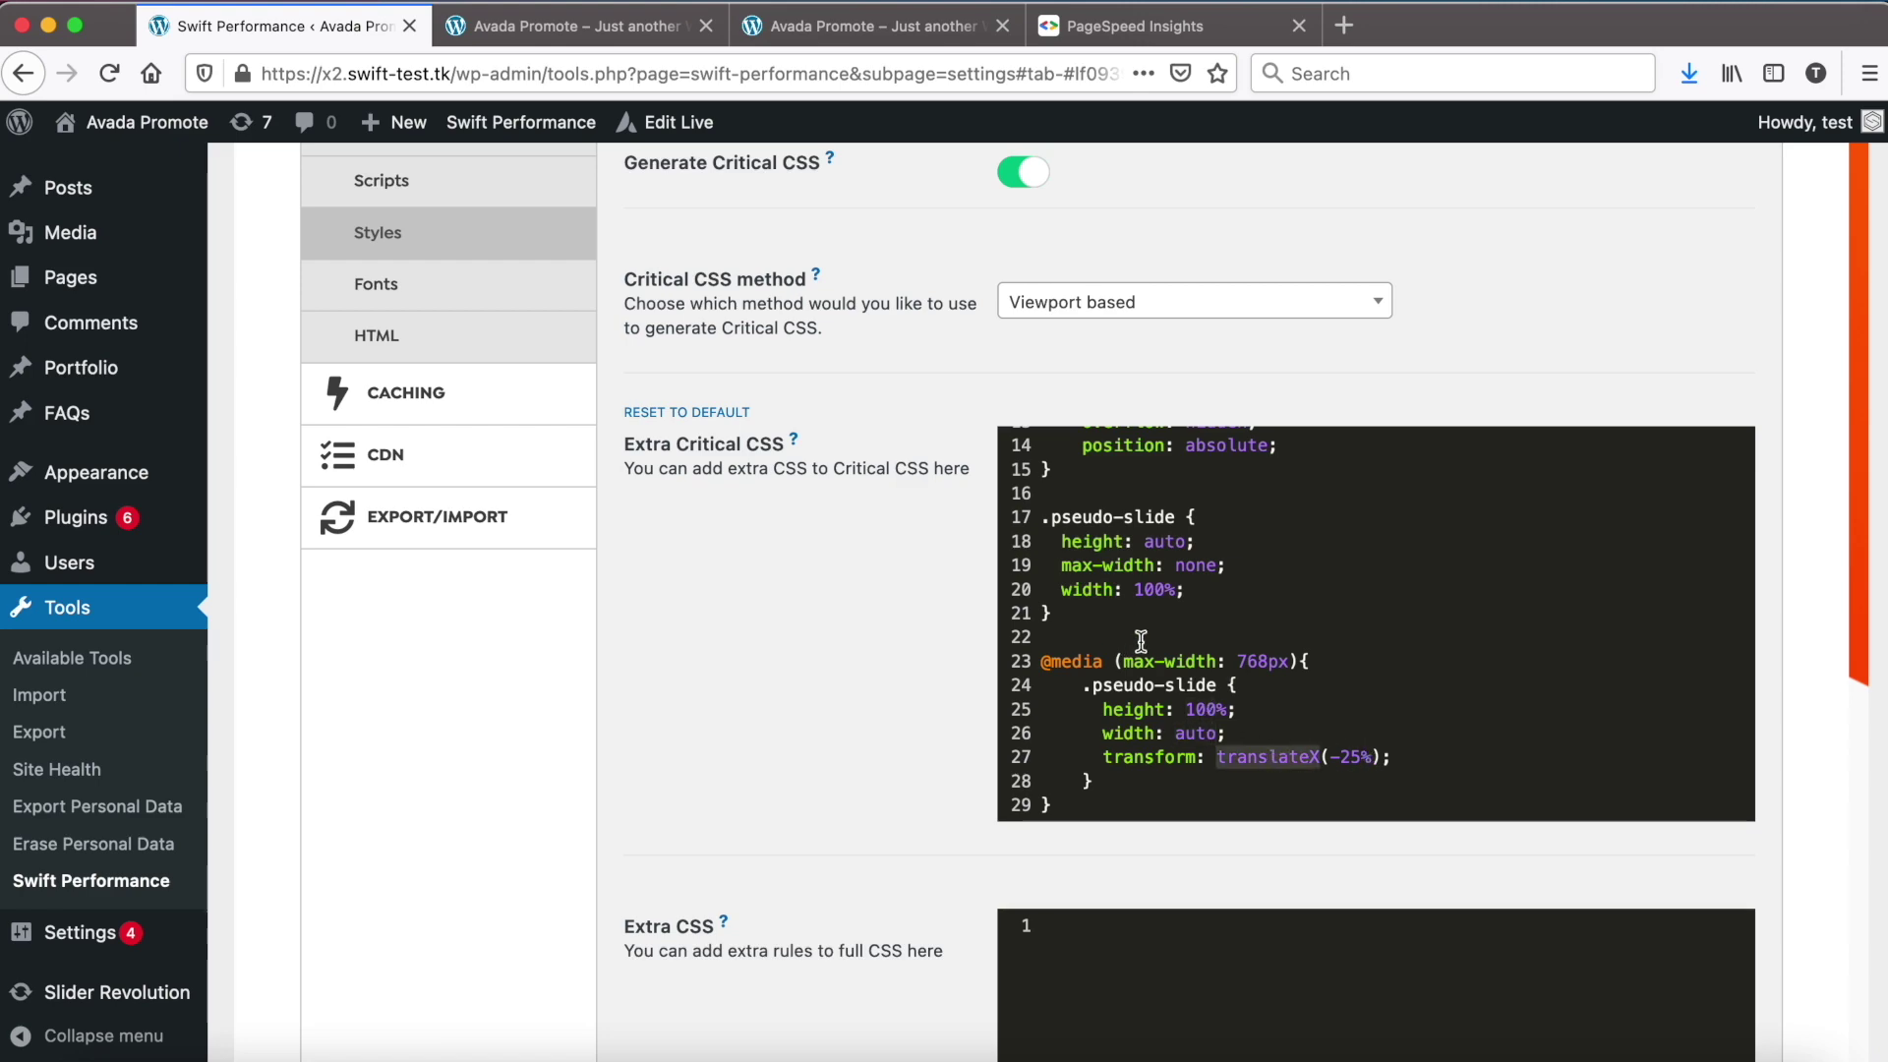
{"action": "scroll", "coordinate": [1140, 641], "scroll_direction": "up", "scroll_amount": 15}
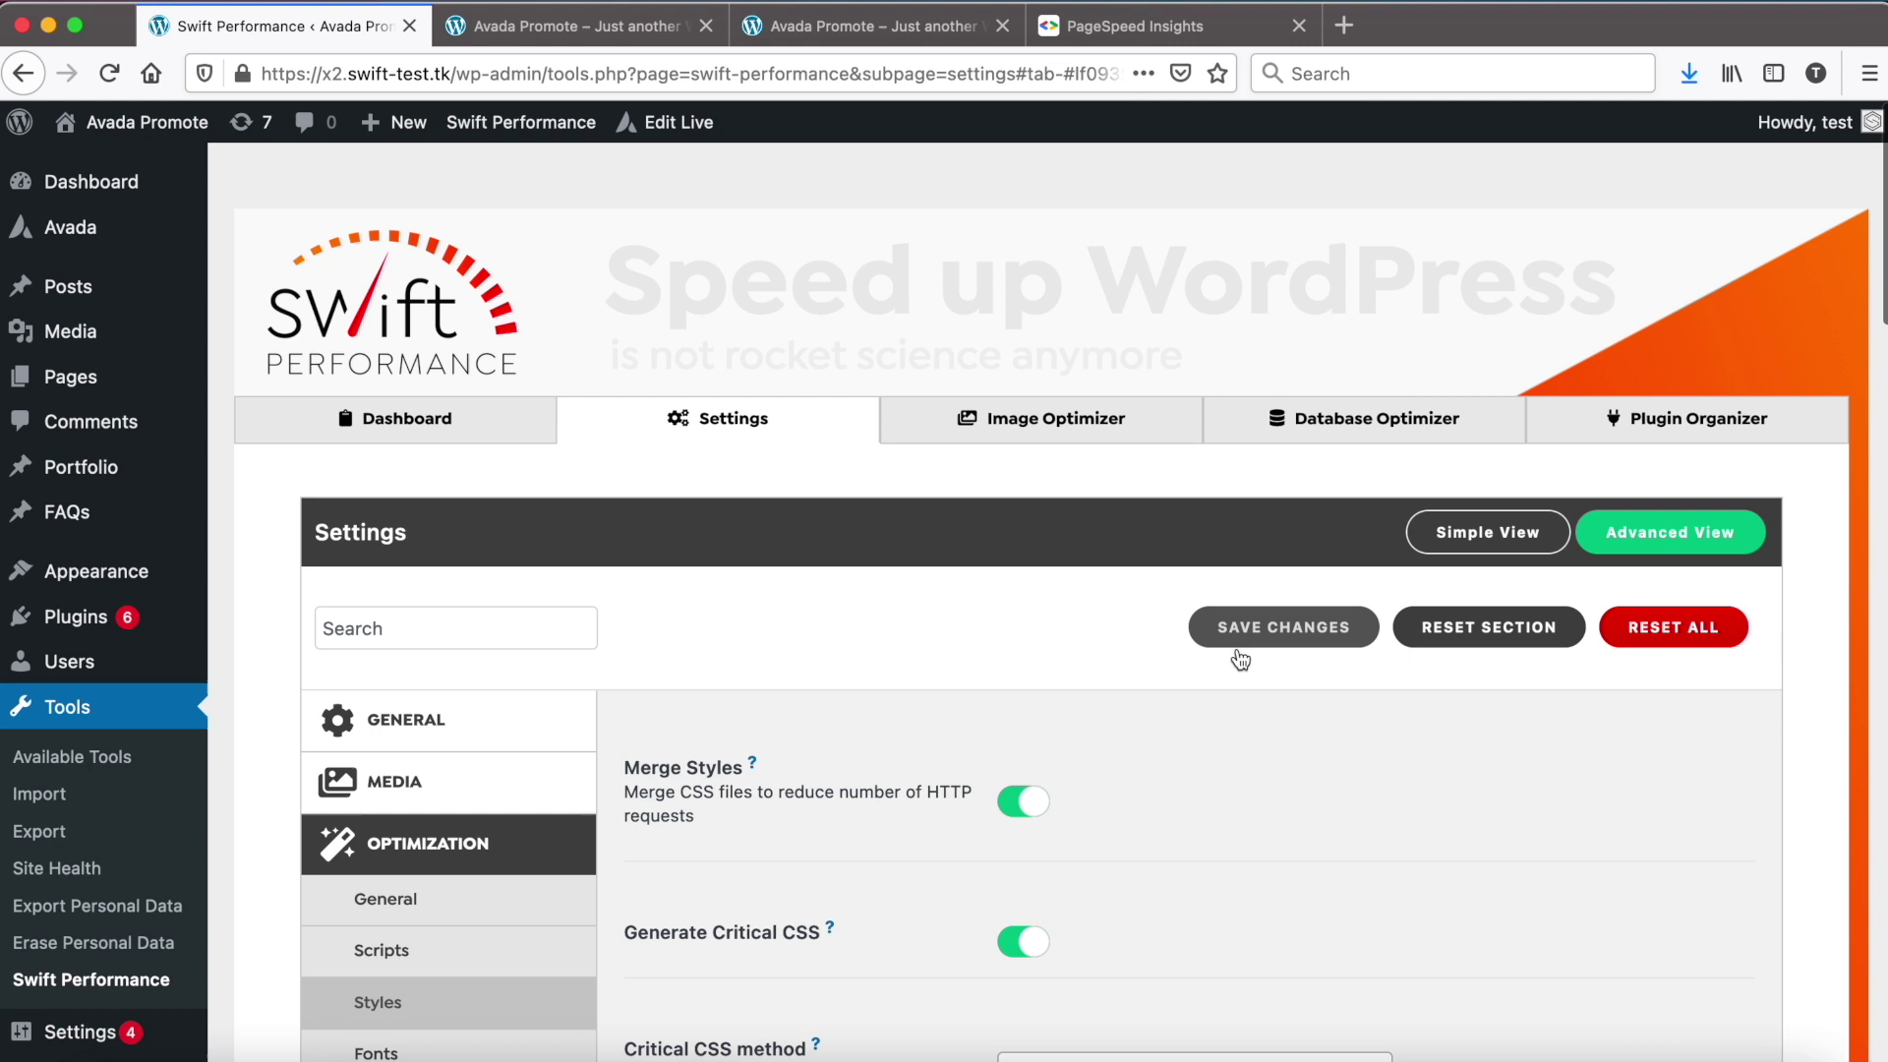
{"action": "left_click", "coordinate": [1276, 629]}
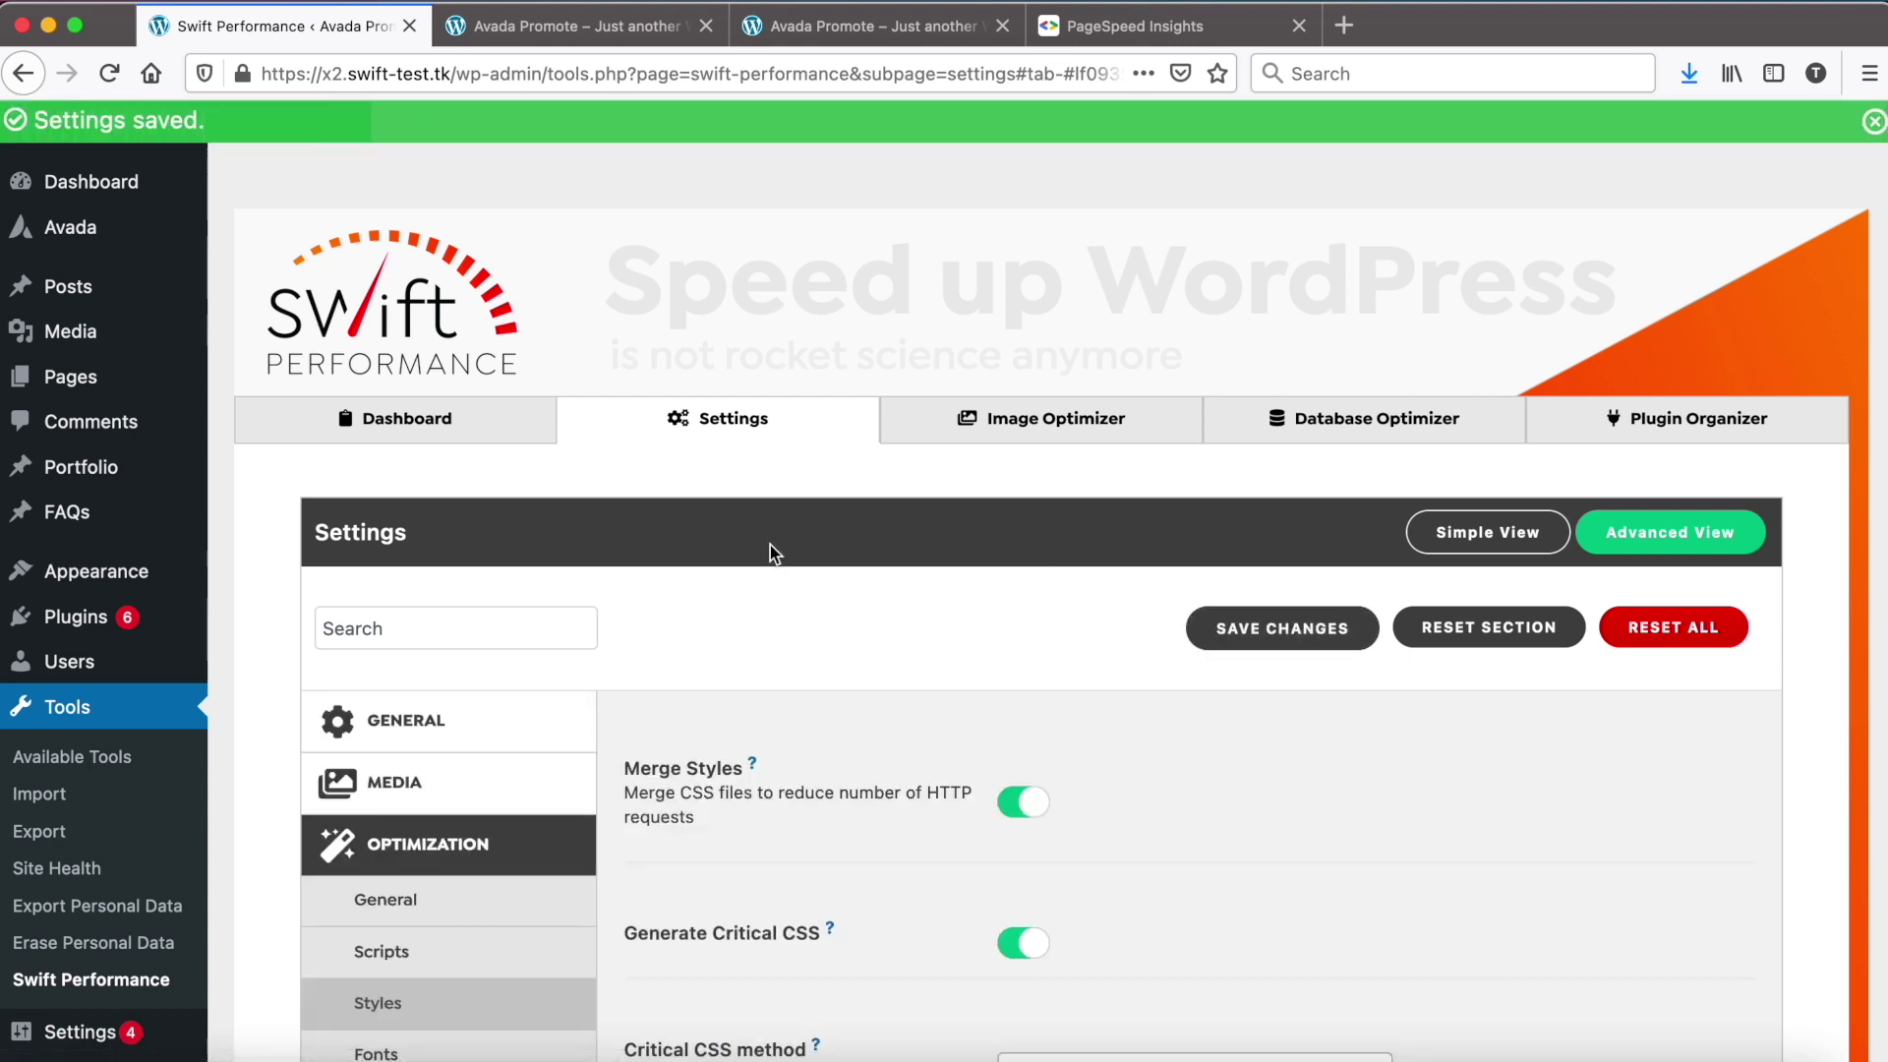
- Clear all cache and confirm the homepage re-cached (1 of 24 pages, 2.74 Mb)
{"action": "left_click", "coordinate": [475, 417]}
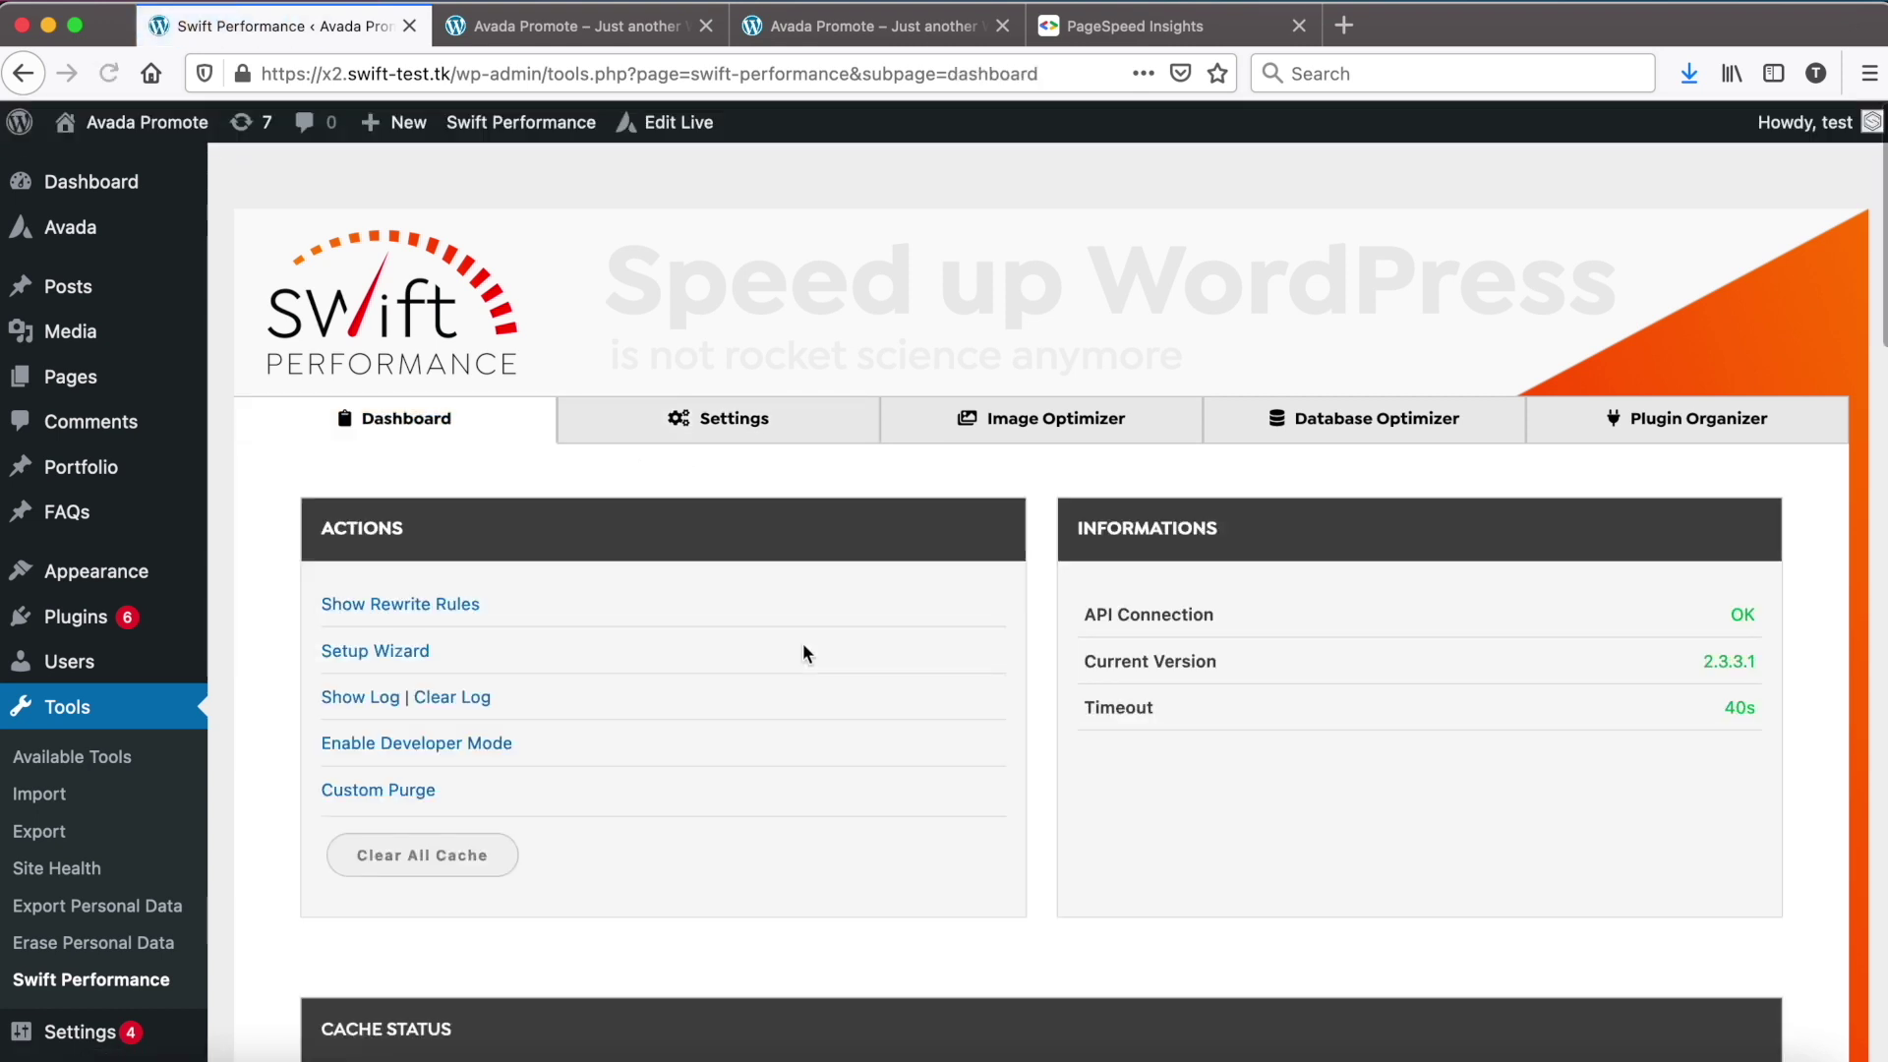
{"action": "left_click", "coordinate": [423, 854]}
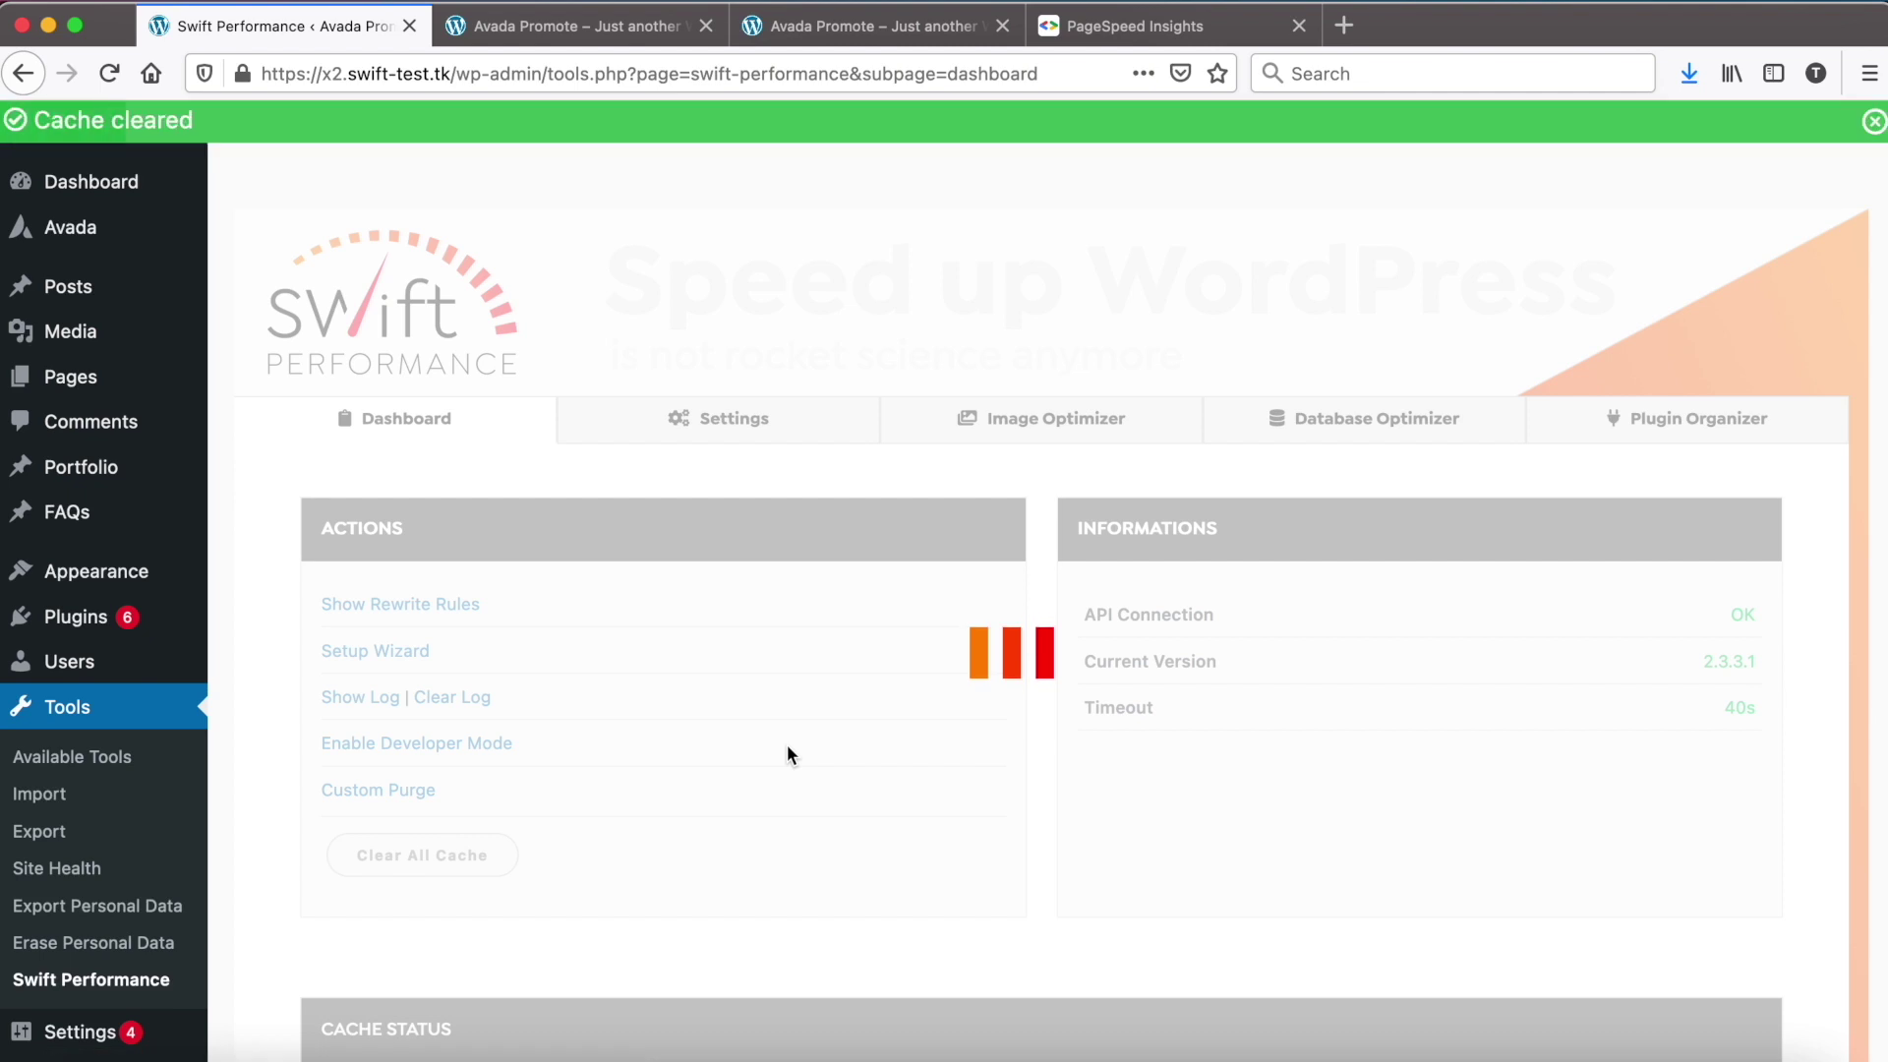
{"action": "scroll", "coordinate": [788, 746], "scroll_direction": "down", "scroll_amount": 5}
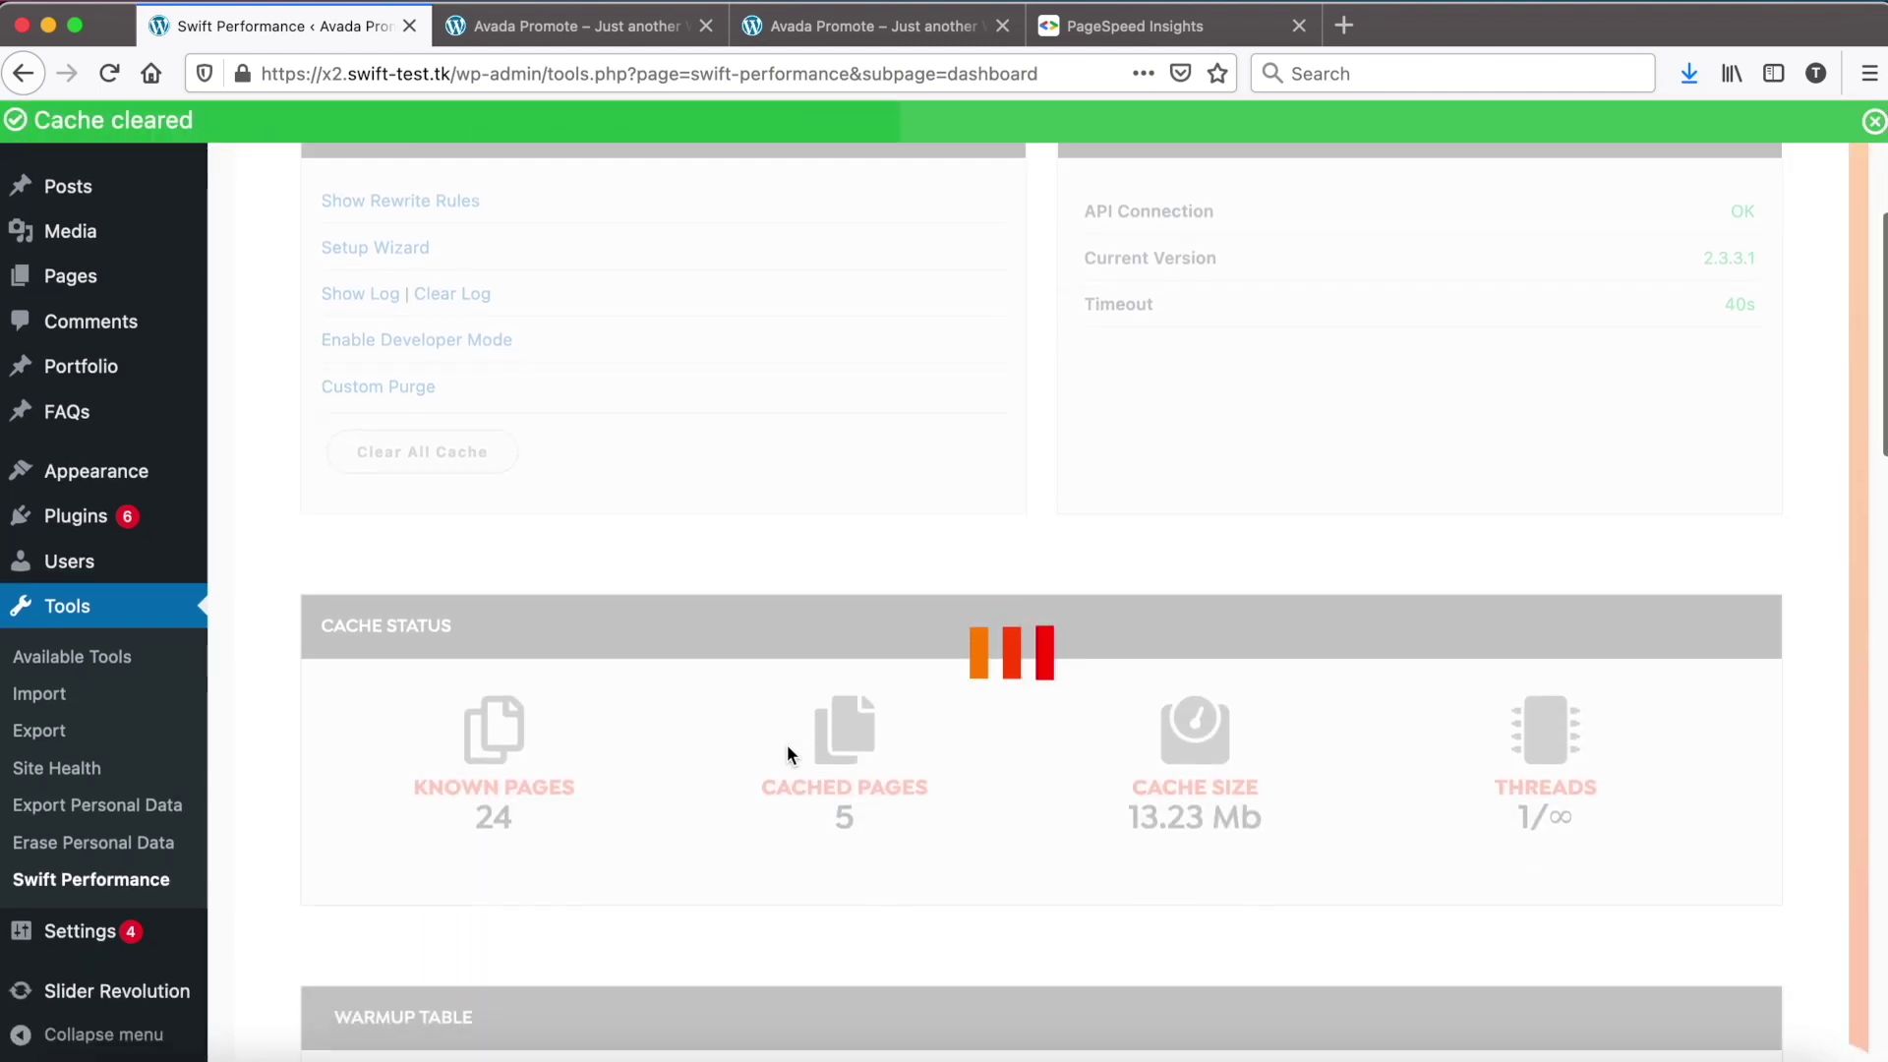
{"action": "scroll", "coordinate": [790, 755], "scroll_direction": "down", "scroll_amount": 3}
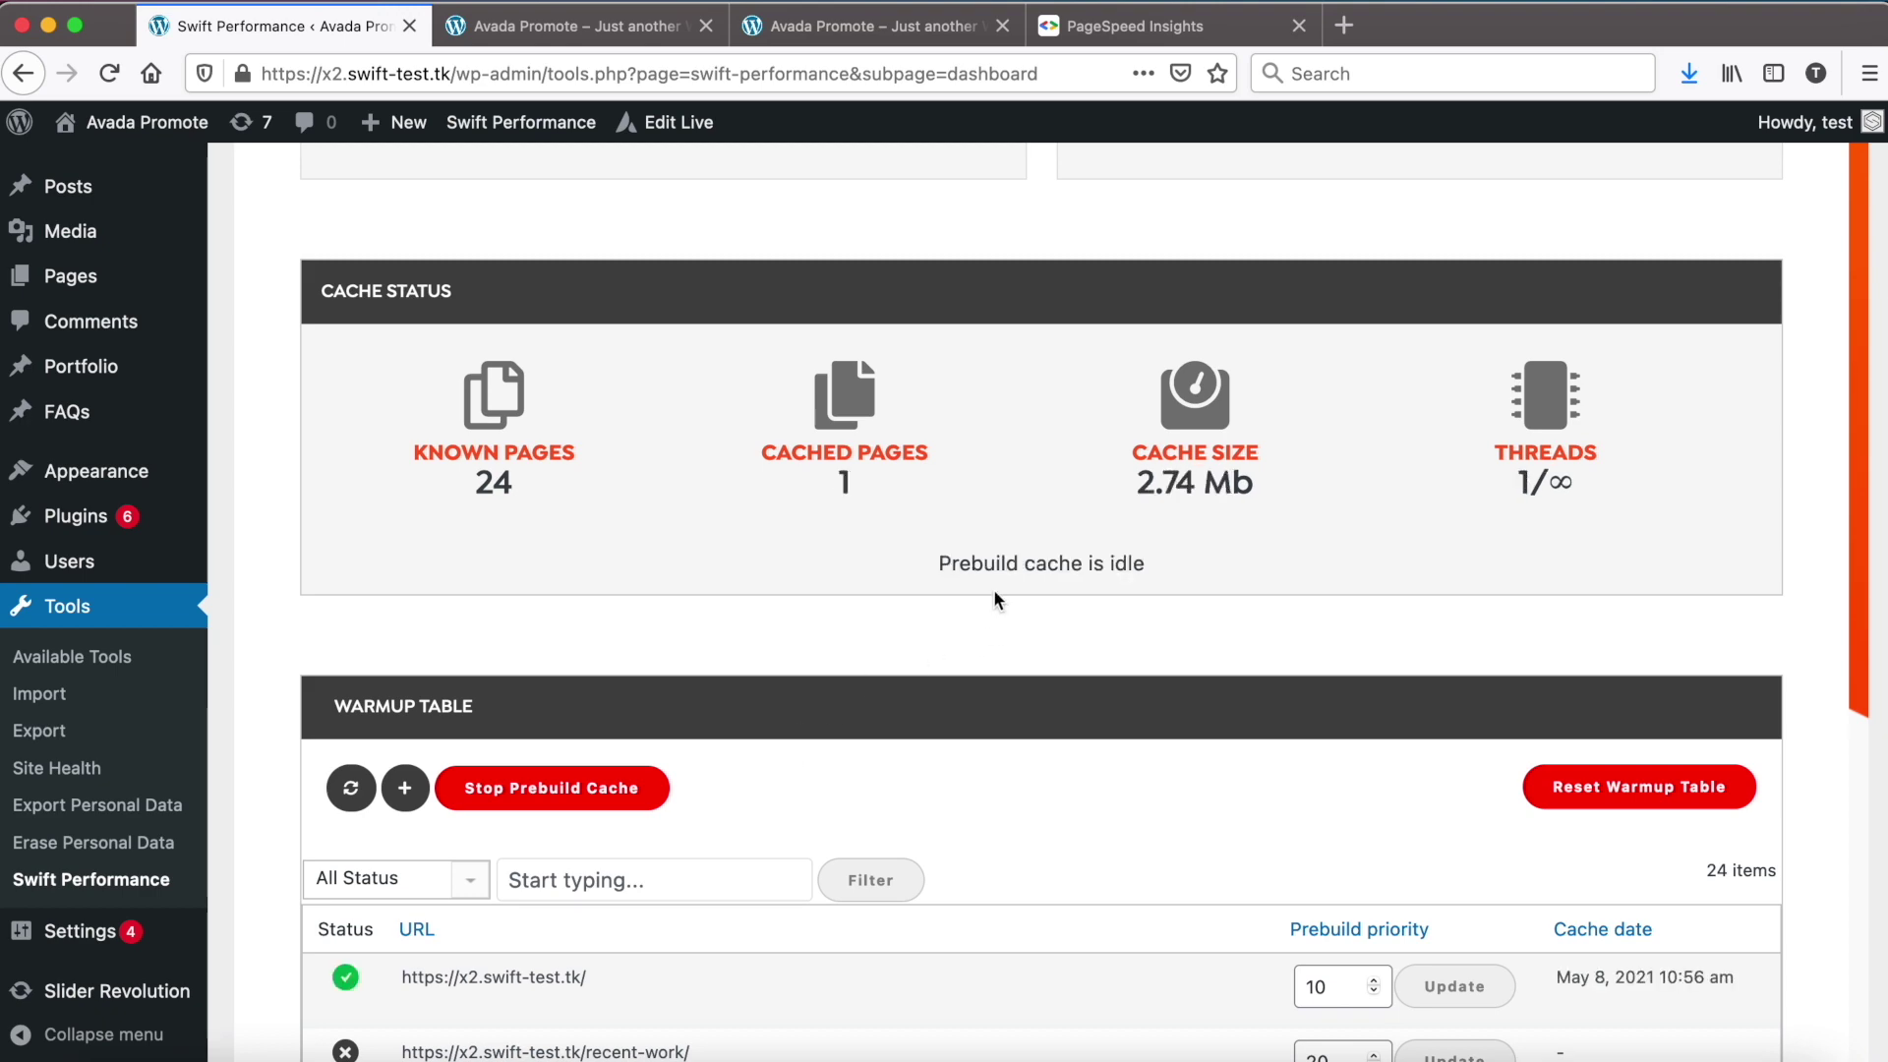
{"action": "scroll", "coordinate": [994, 597], "scroll_direction": "up", "scroll_amount": 8}
{"action": "left_click", "coordinate": [1088, 30]}
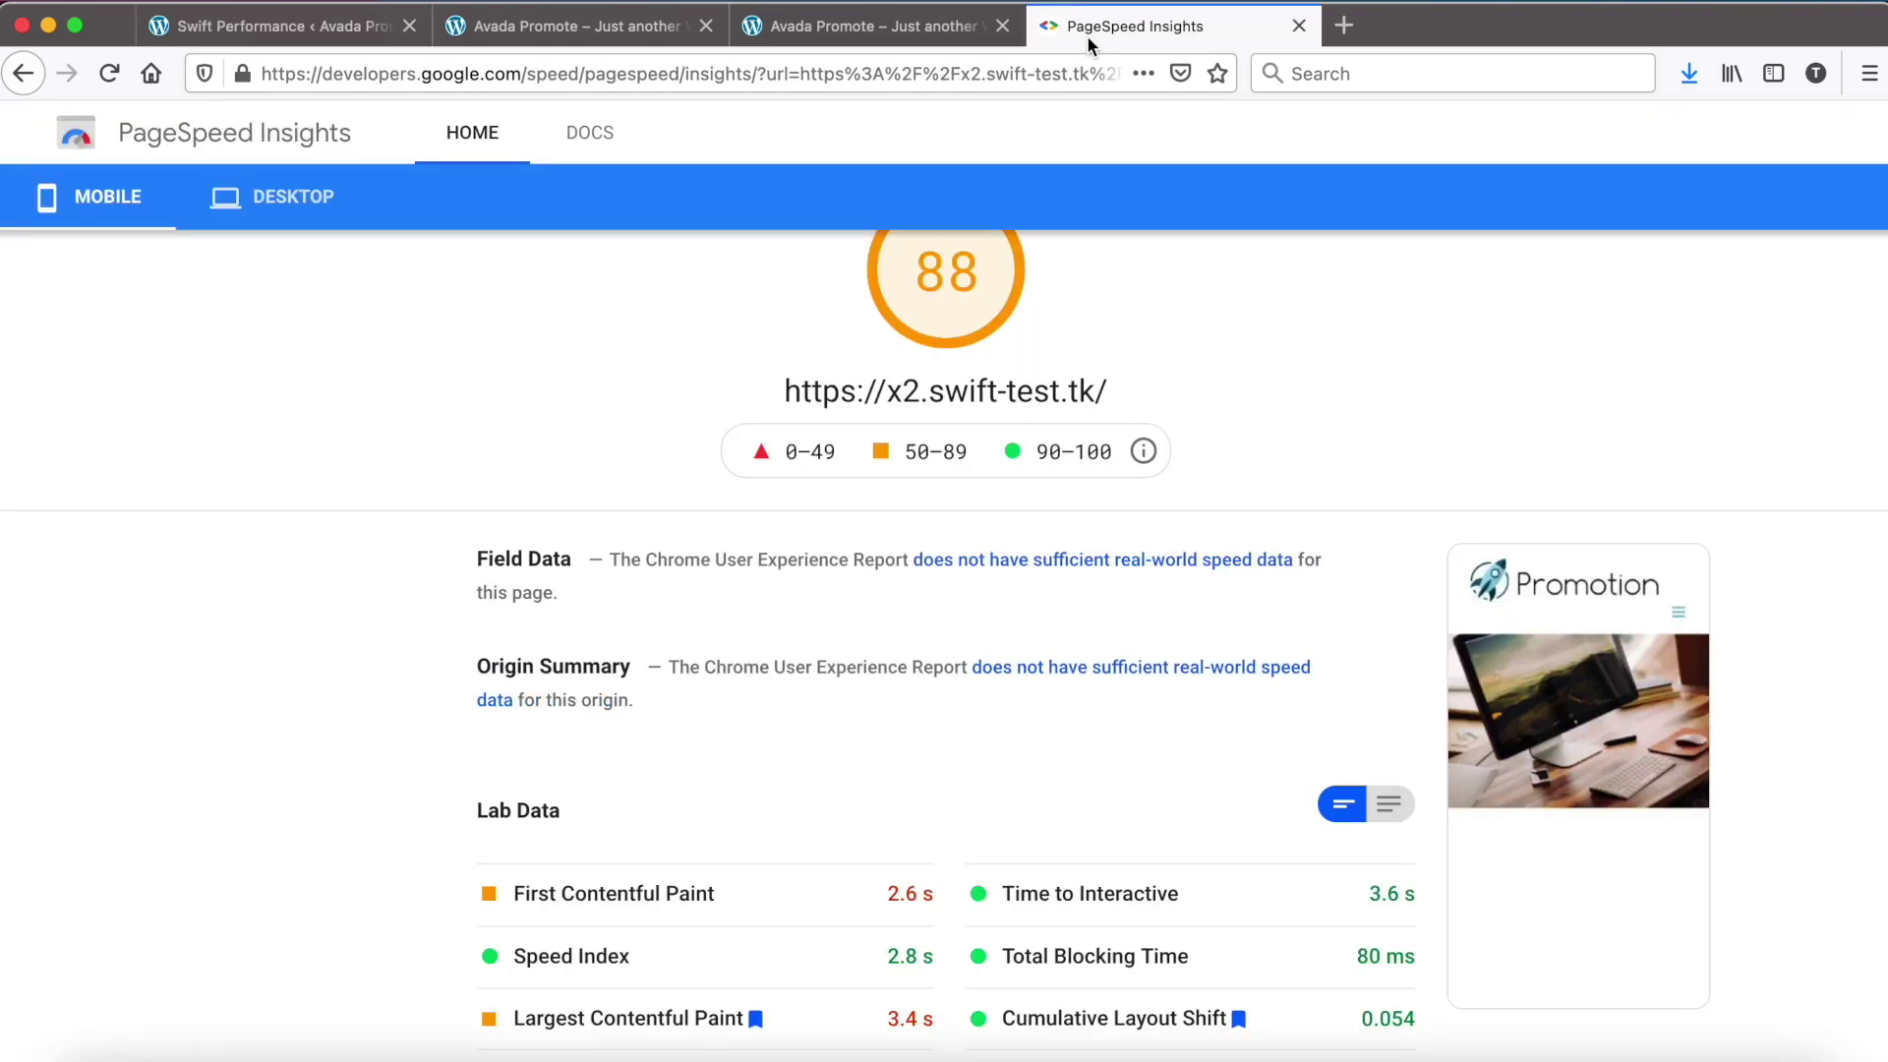
- Re-analyse the site and check the scores: 78 on mobile, 98 on desktop
{"action": "scroll", "coordinate": [824, 282], "scroll_direction": "up", "scroll_amount": 3}
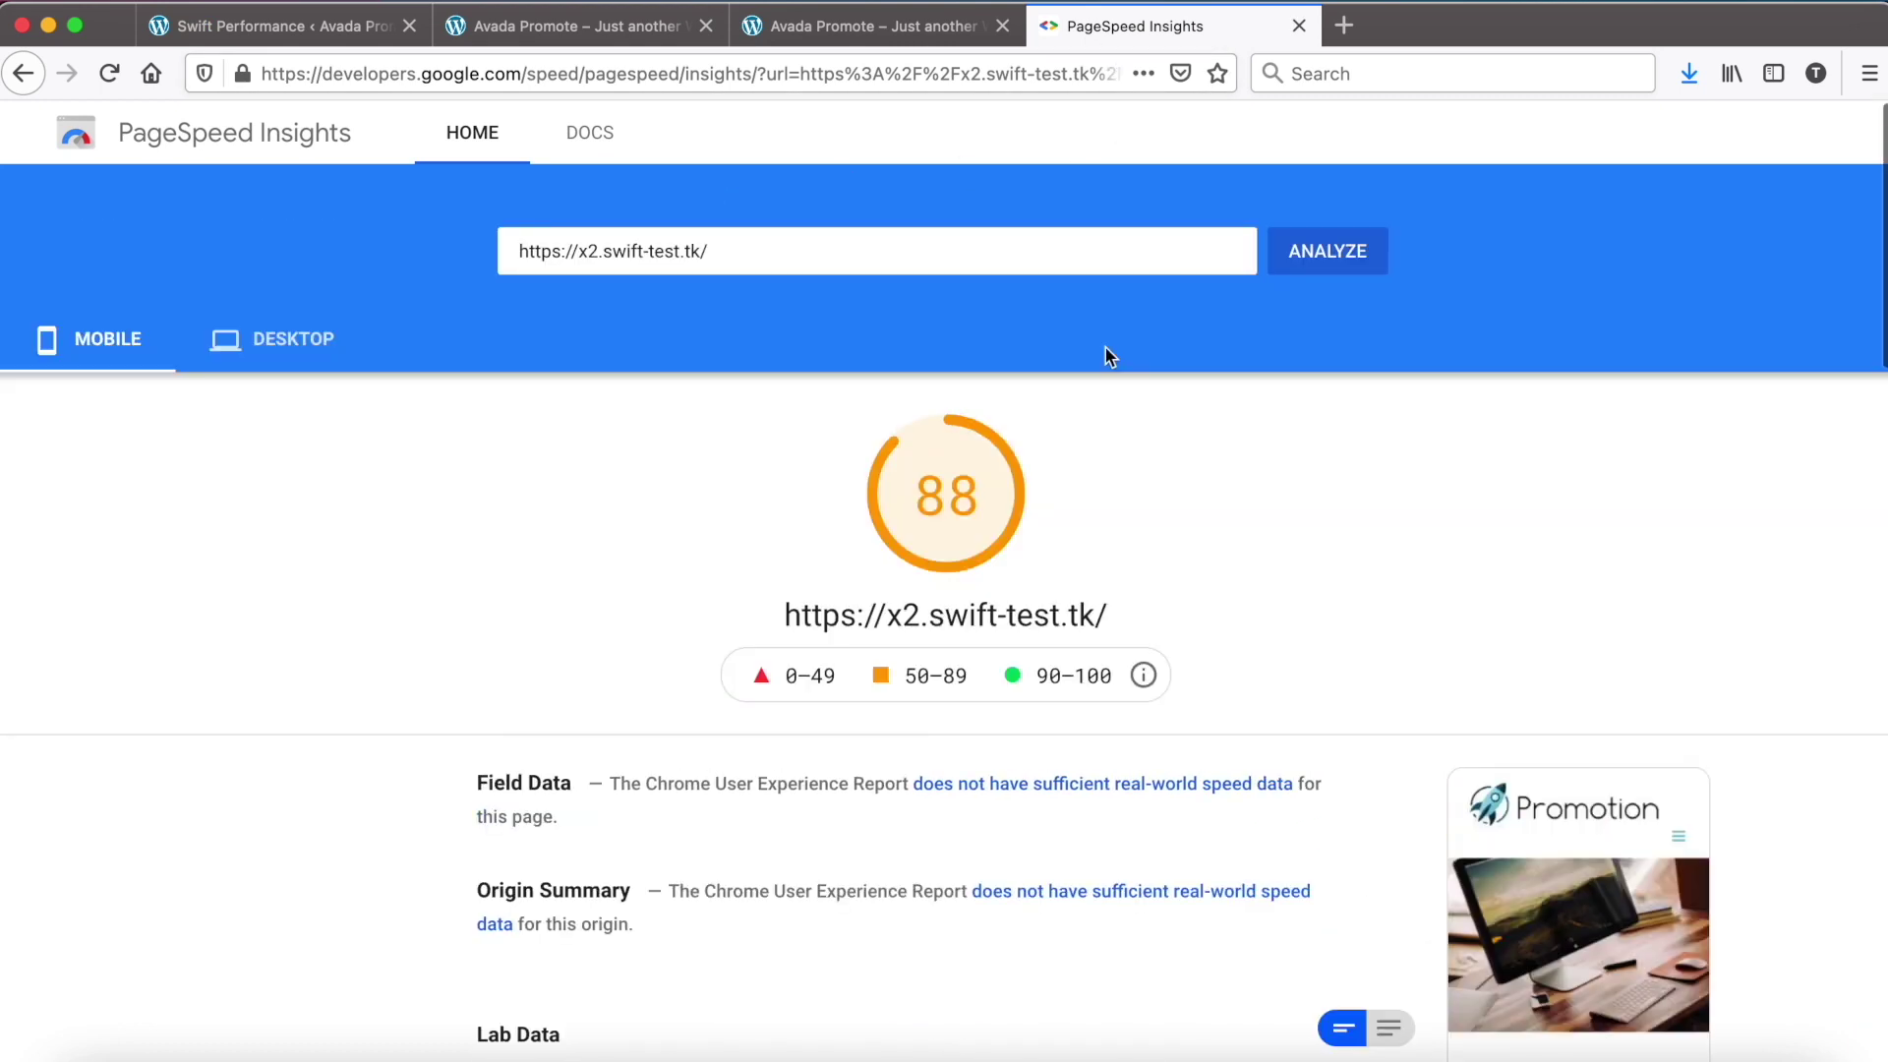
{"action": "left_click", "coordinate": [1327, 251]}
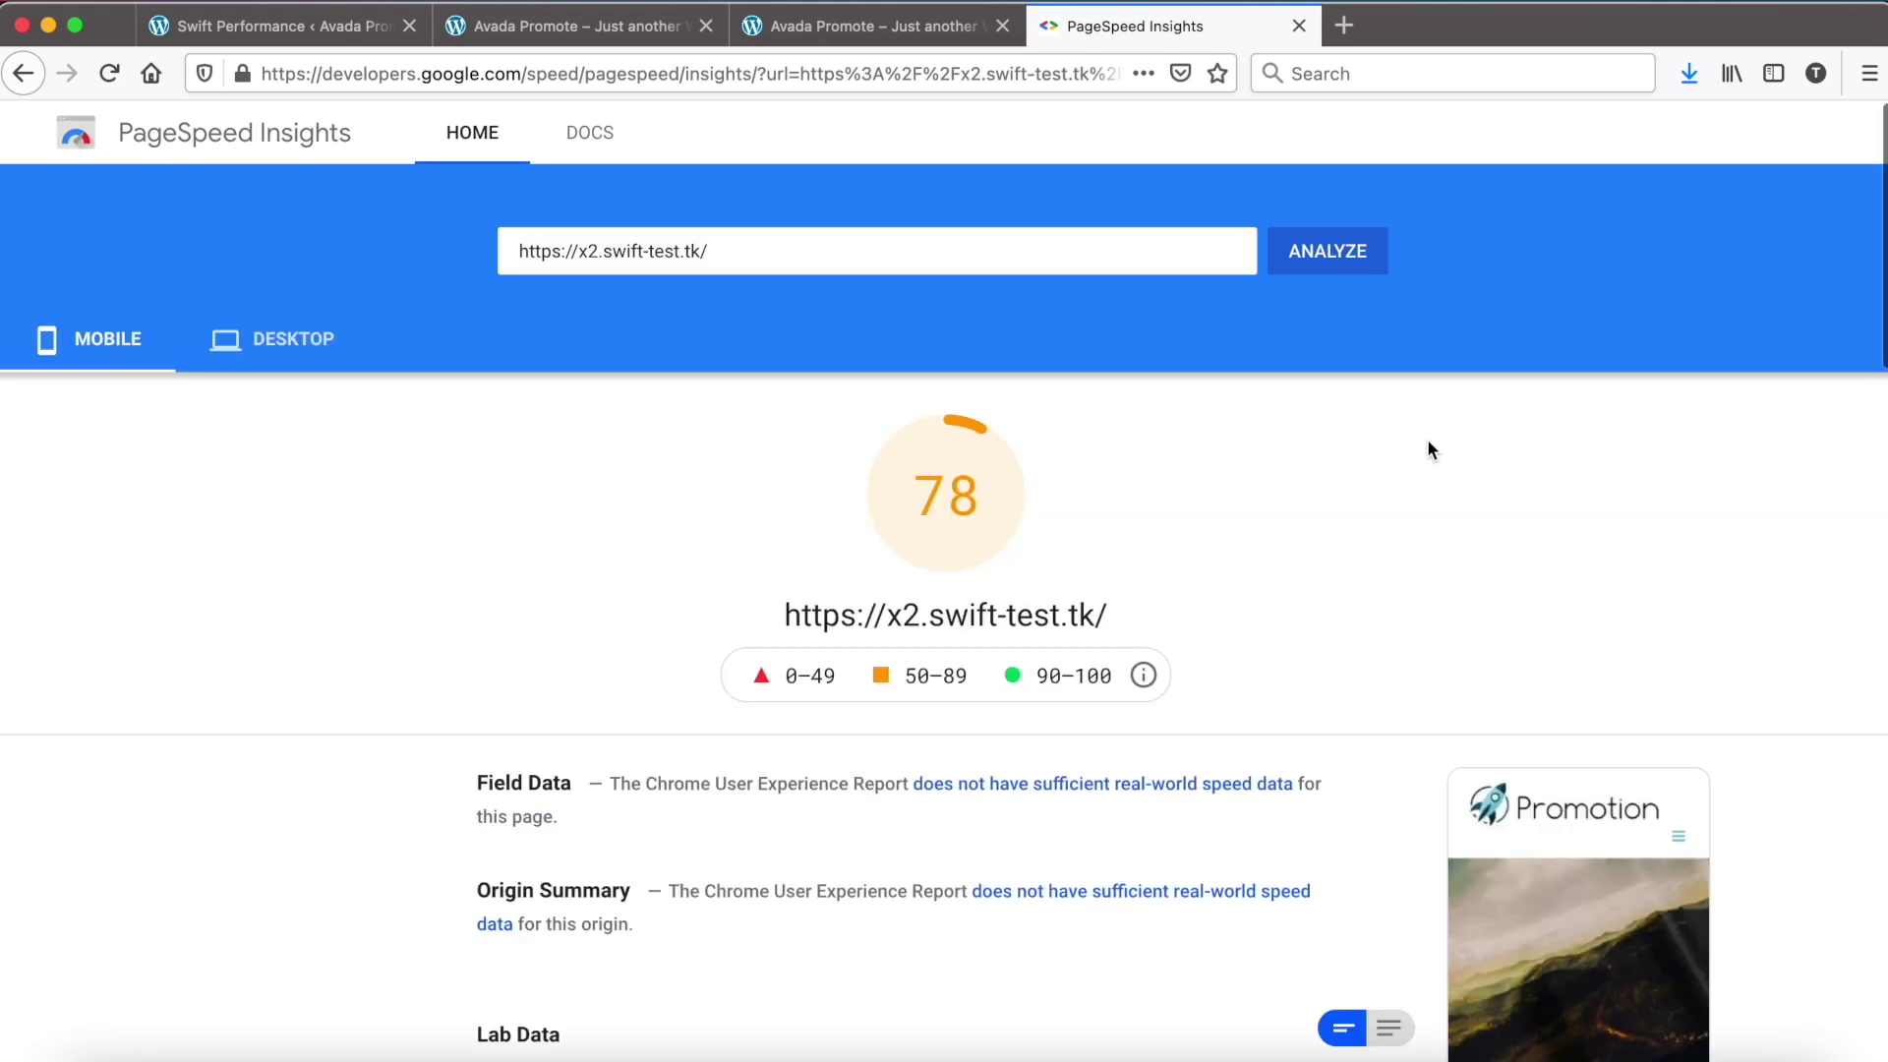
{"action": "scroll", "coordinate": [1426, 438], "scroll_direction": "down", "scroll_amount": 5}
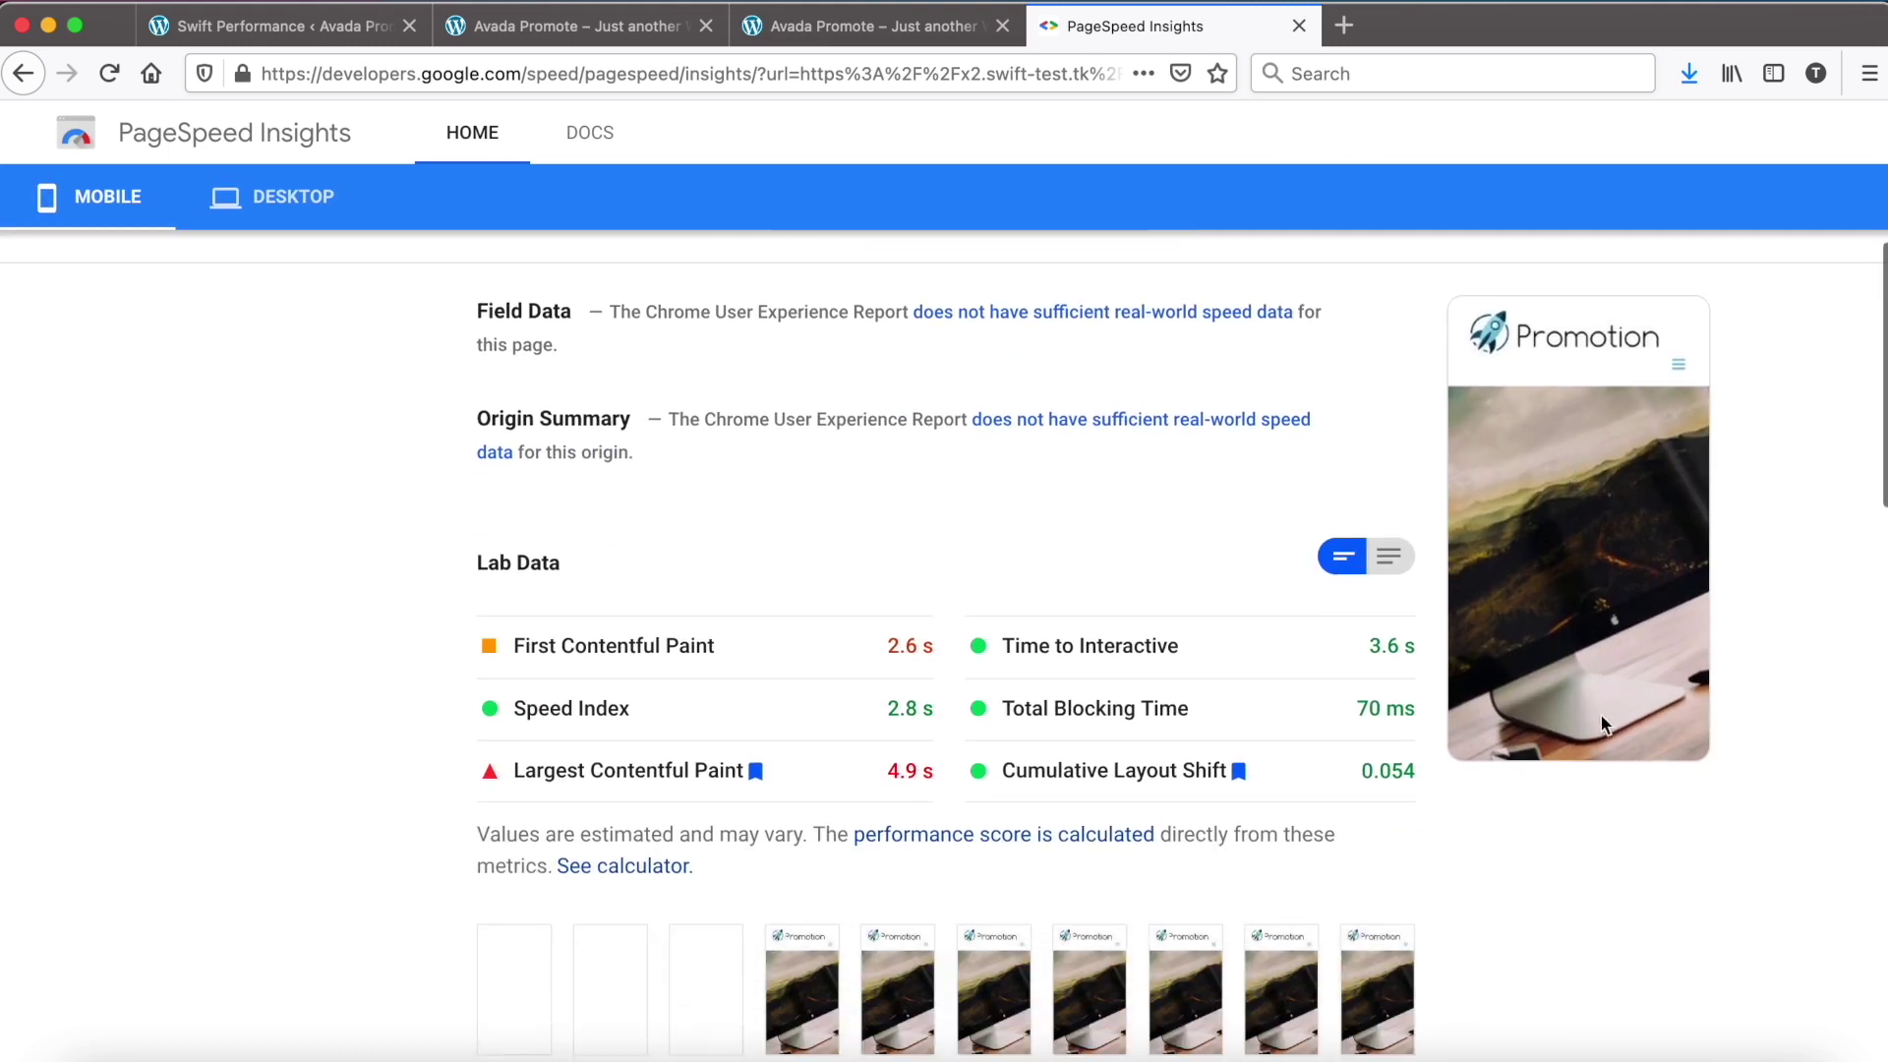
{"action": "scroll", "coordinate": [1564, 478], "scroll_direction": "up", "scroll_amount": 5}
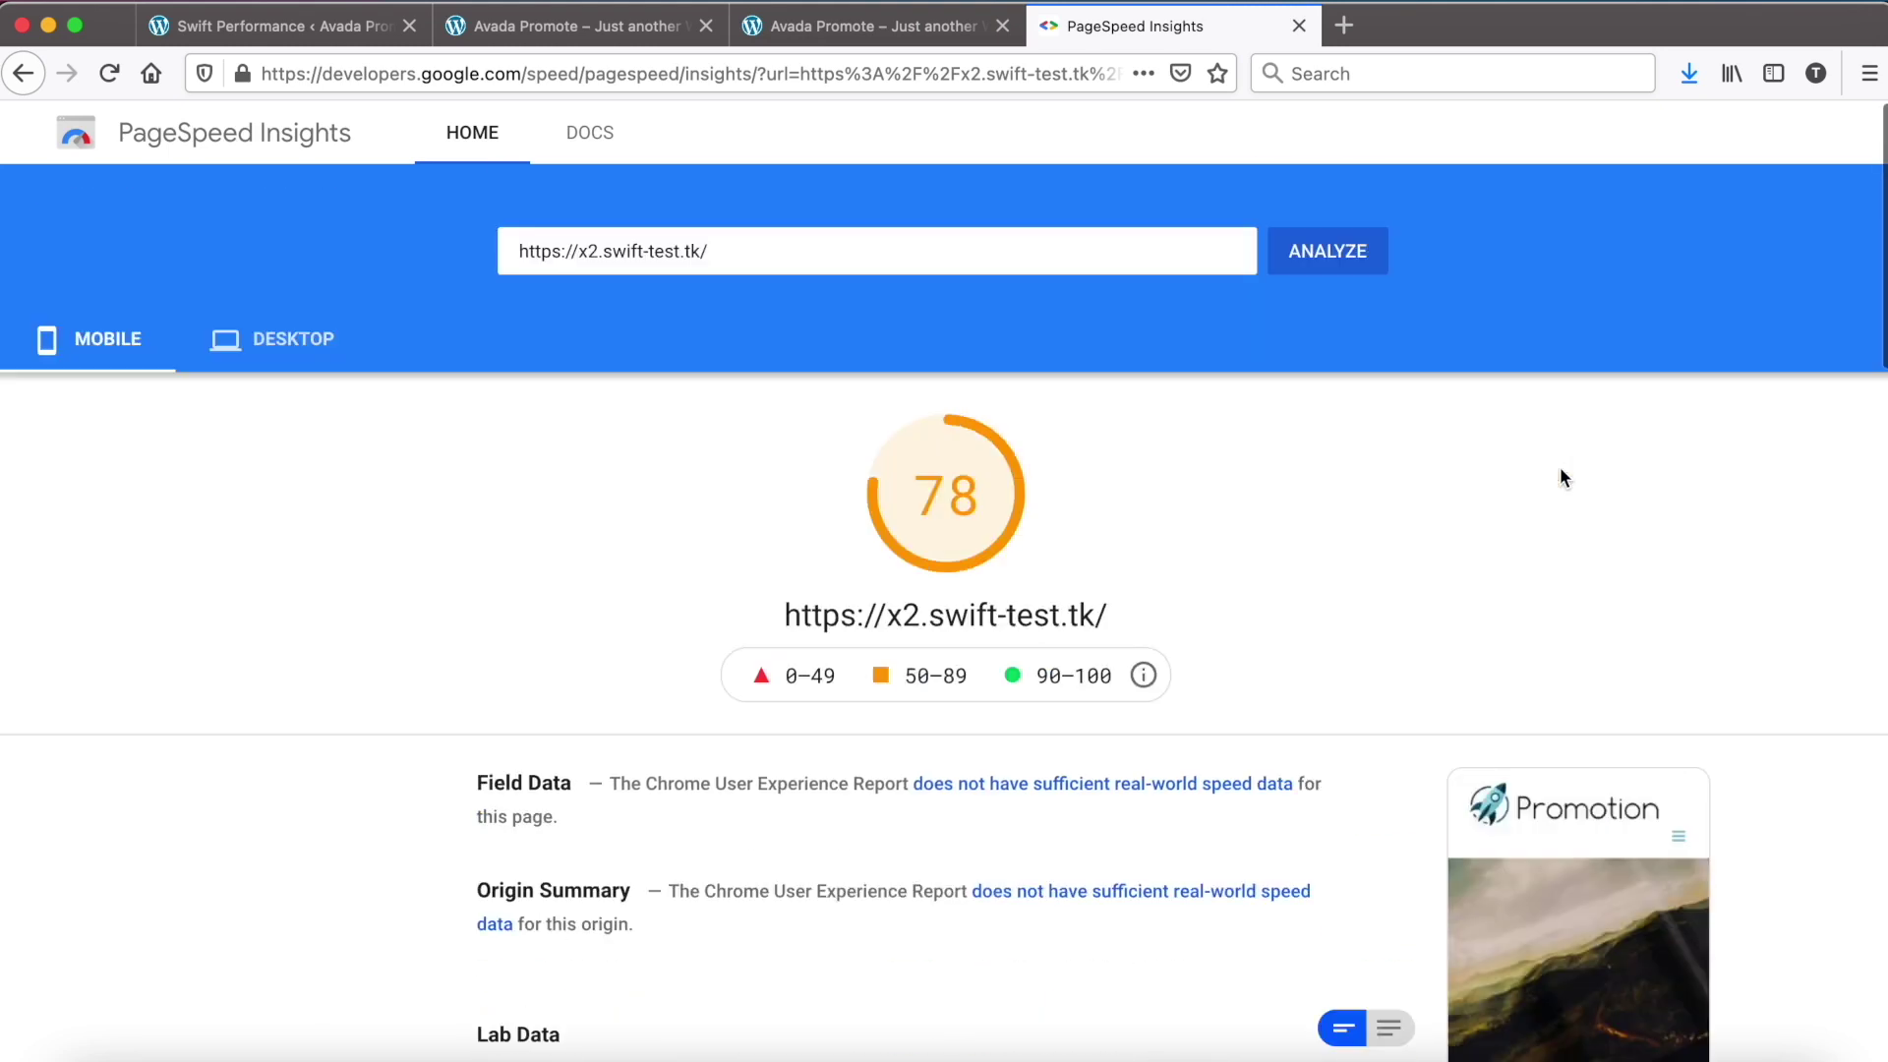
{"action": "left_click", "coordinate": [288, 338]}
{"action": "scroll", "coordinate": [1335, 486], "scroll_direction": "down", "scroll_amount": 2}
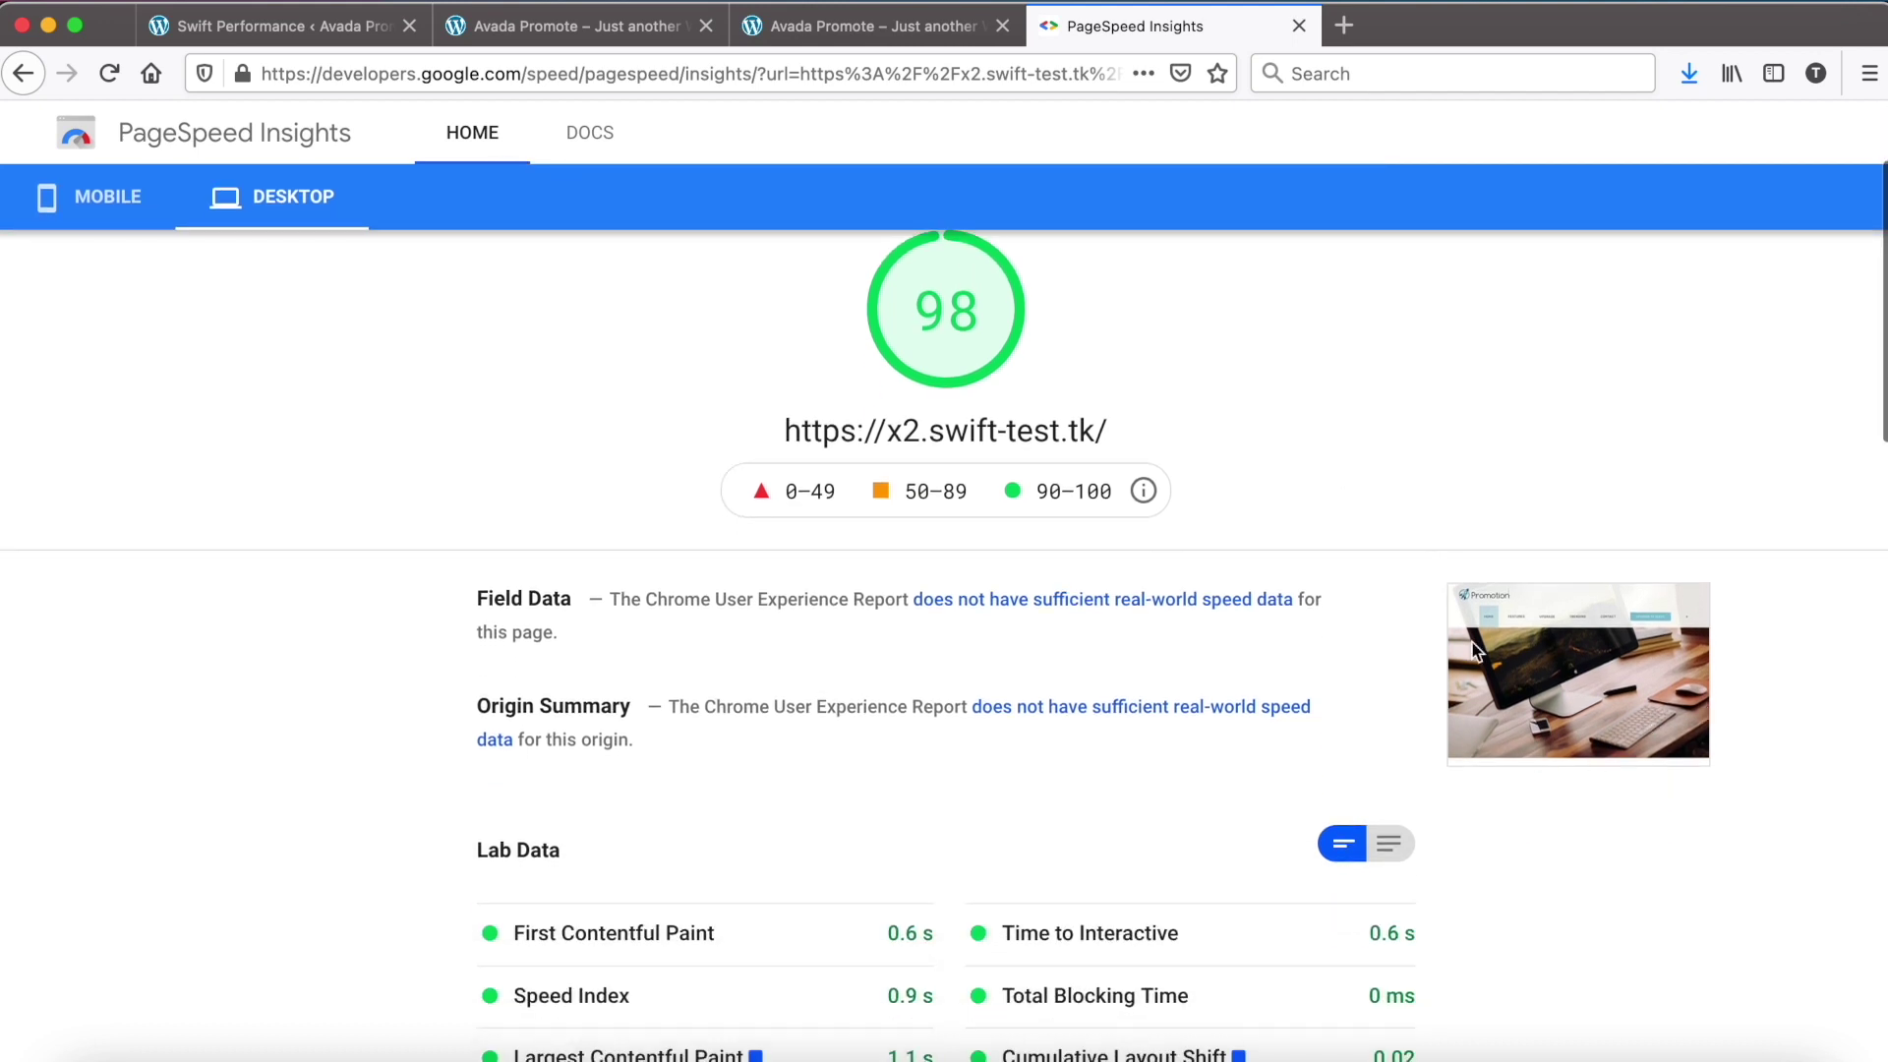
{"action": "scroll", "coordinate": [1244, 364], "scroll_direction": "up", "scroll_amount": 2}
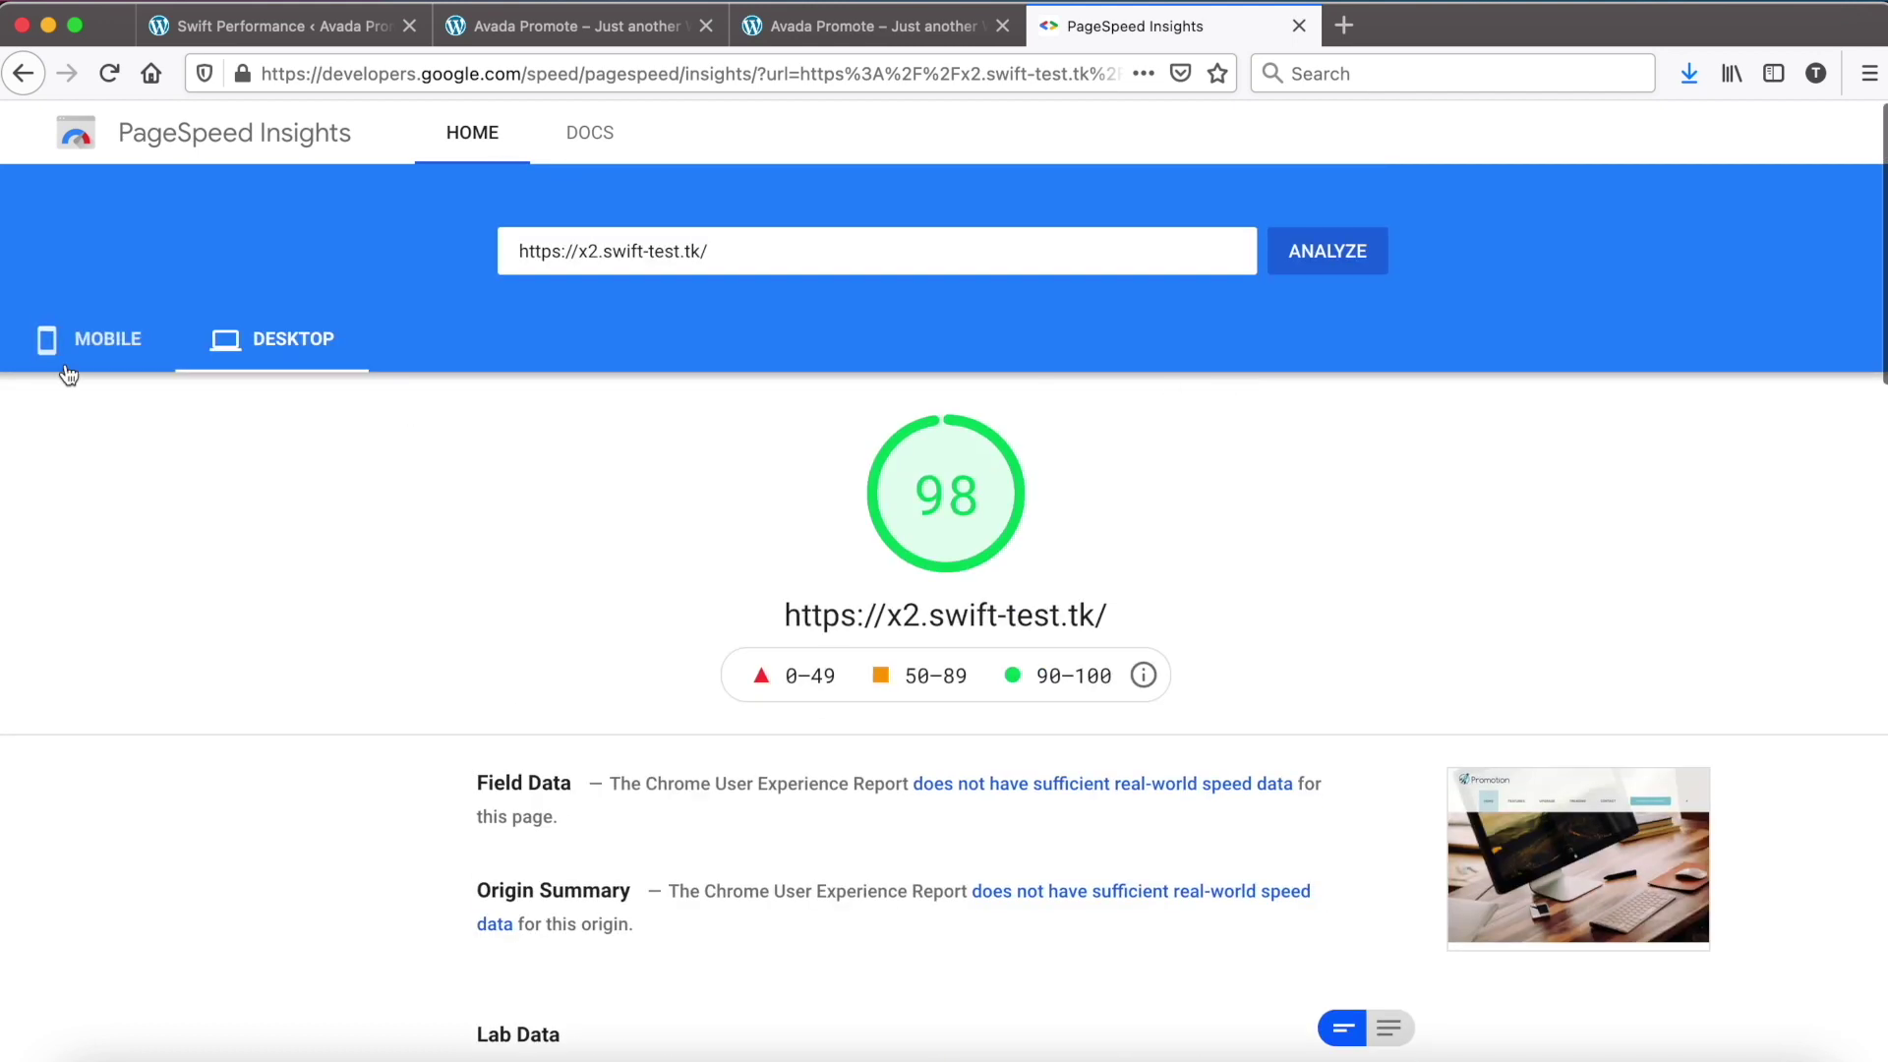
- Open the homepage's page source and search it for pseudo-slide
{"action": "left_click", "coordinate": [492, 32]}
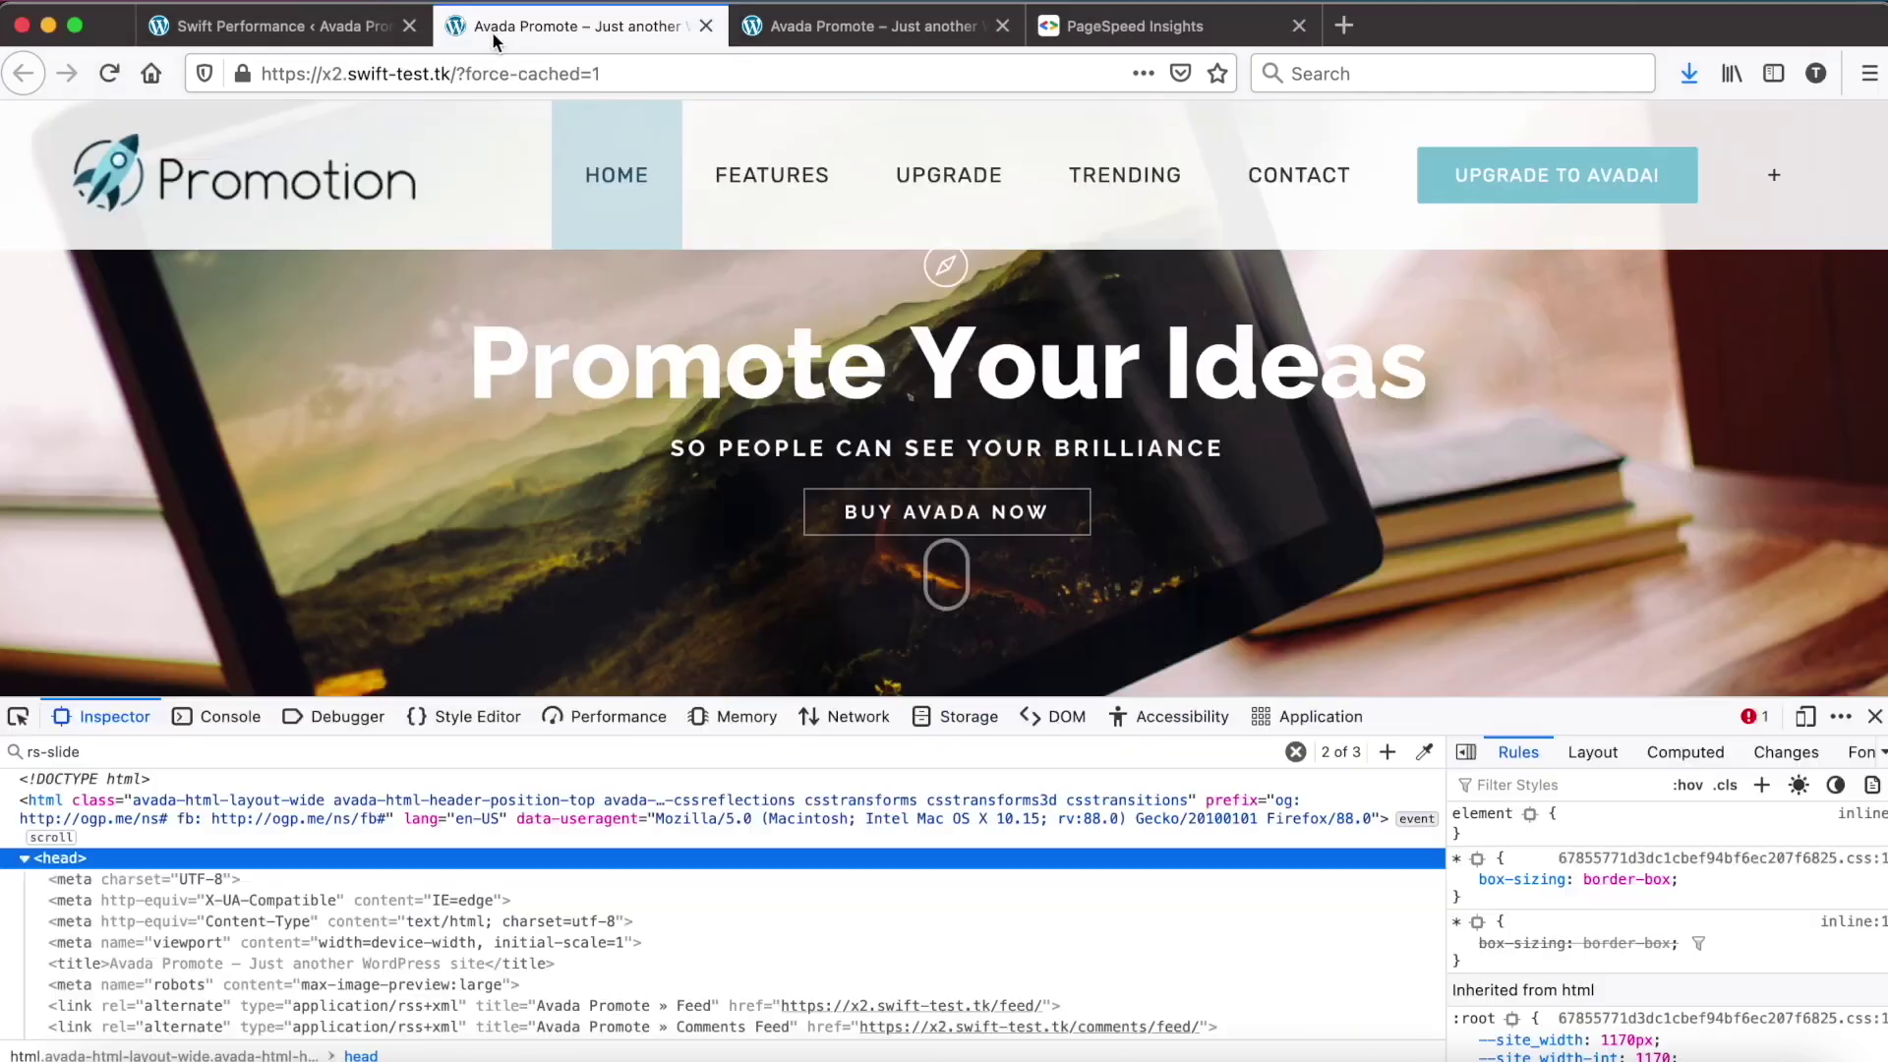
{"action": "right_click", "coordinate": [479, 185]}
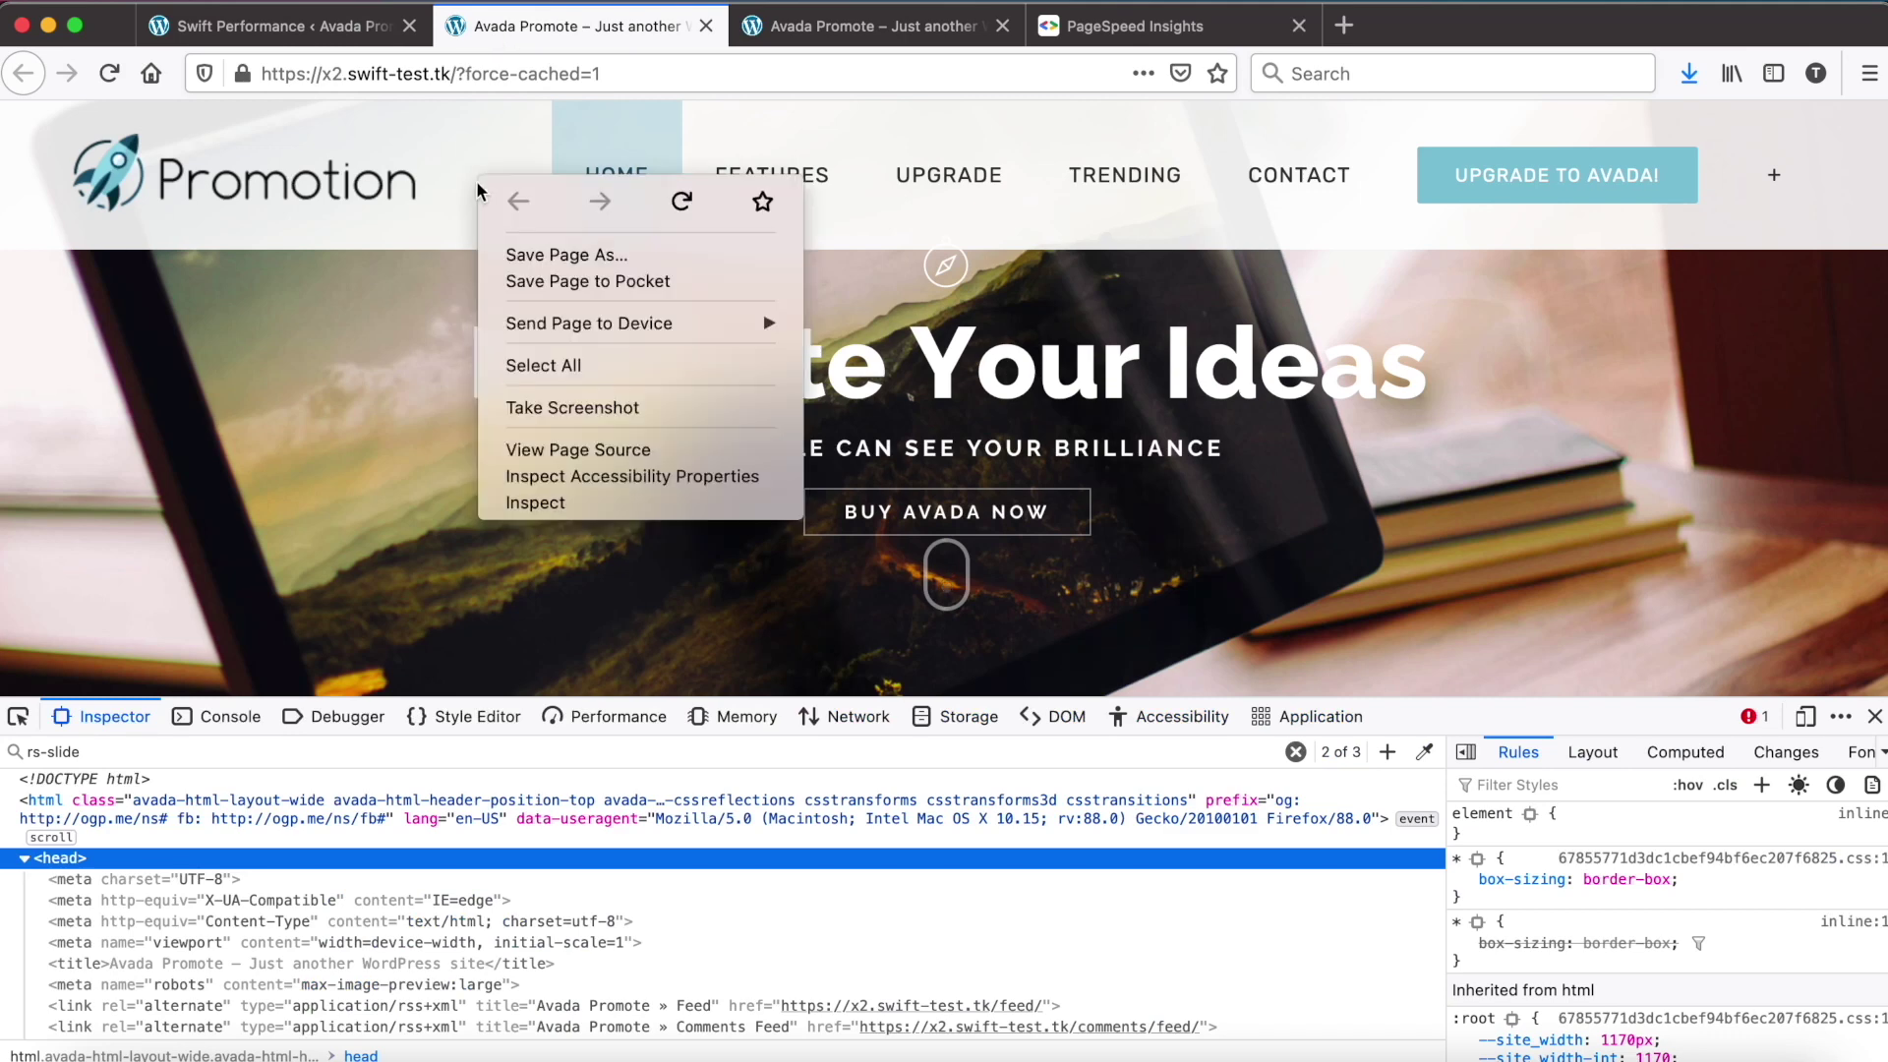
{"action": "left_click", "coordinate": [620, 449]}
{"action": "key", "text": "super+f"}
{"action": "key", "text": "Return"}
{"action": "key", "text": "Return"}
{"action": "key", "text": "Return"}
{"action": "key", "text": "Return"}
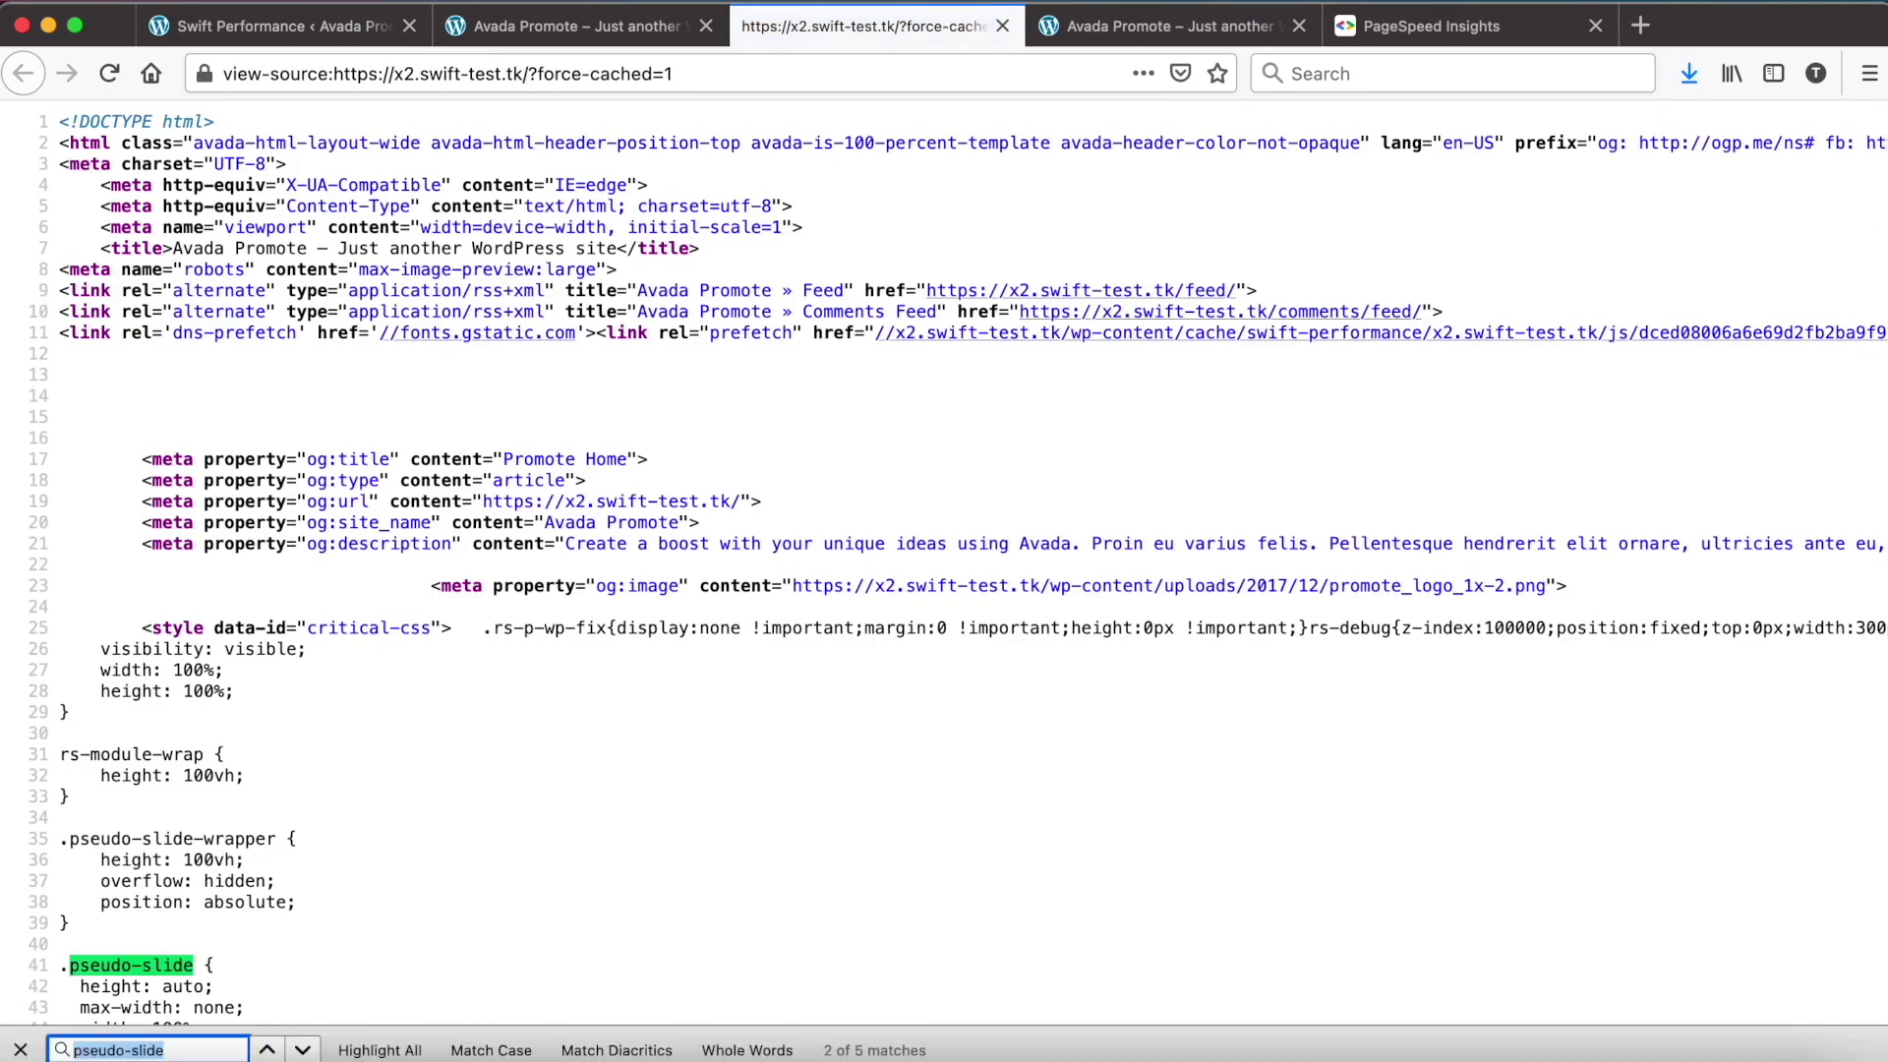
- Inspect the pseudo-slide-wrapper markup along the line to its promote_slider-21.jpg image
{"action": "left_click", "coordinate": [768, 575]}
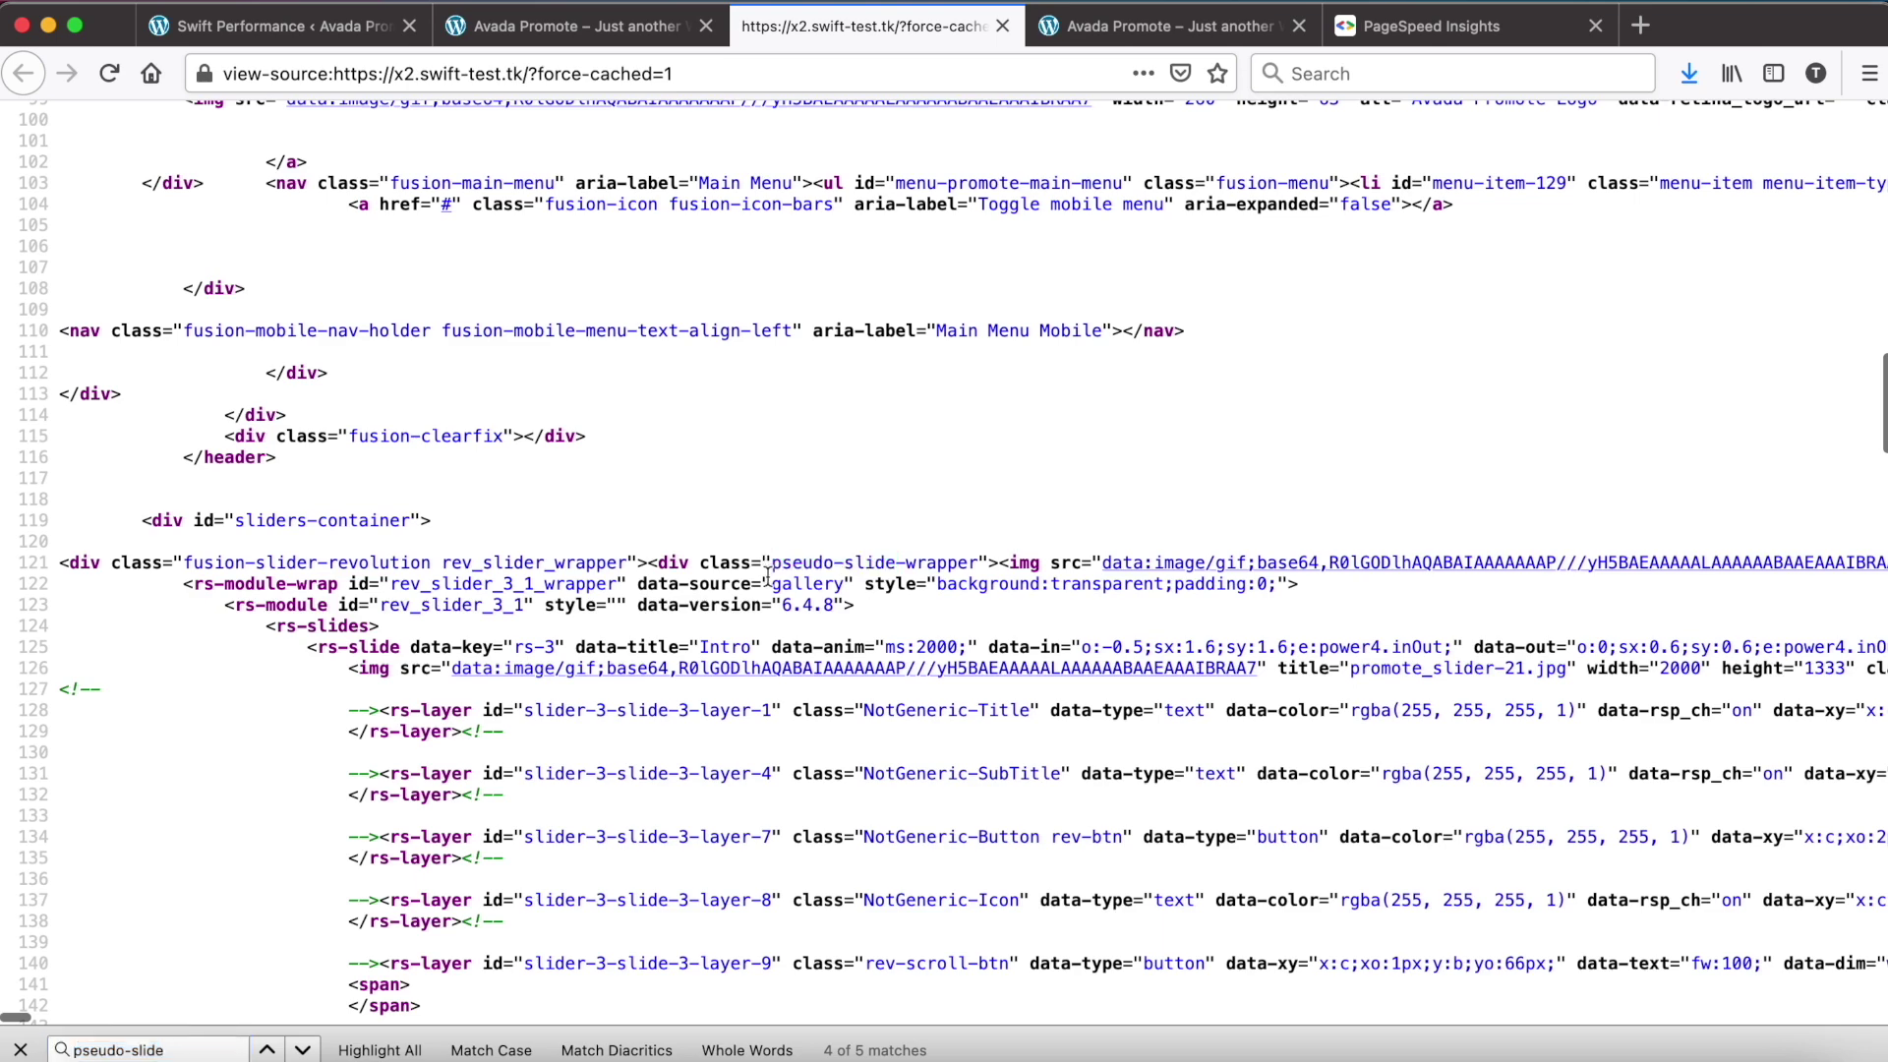
{"action": "double_click", "coordinate": [539, 558]}
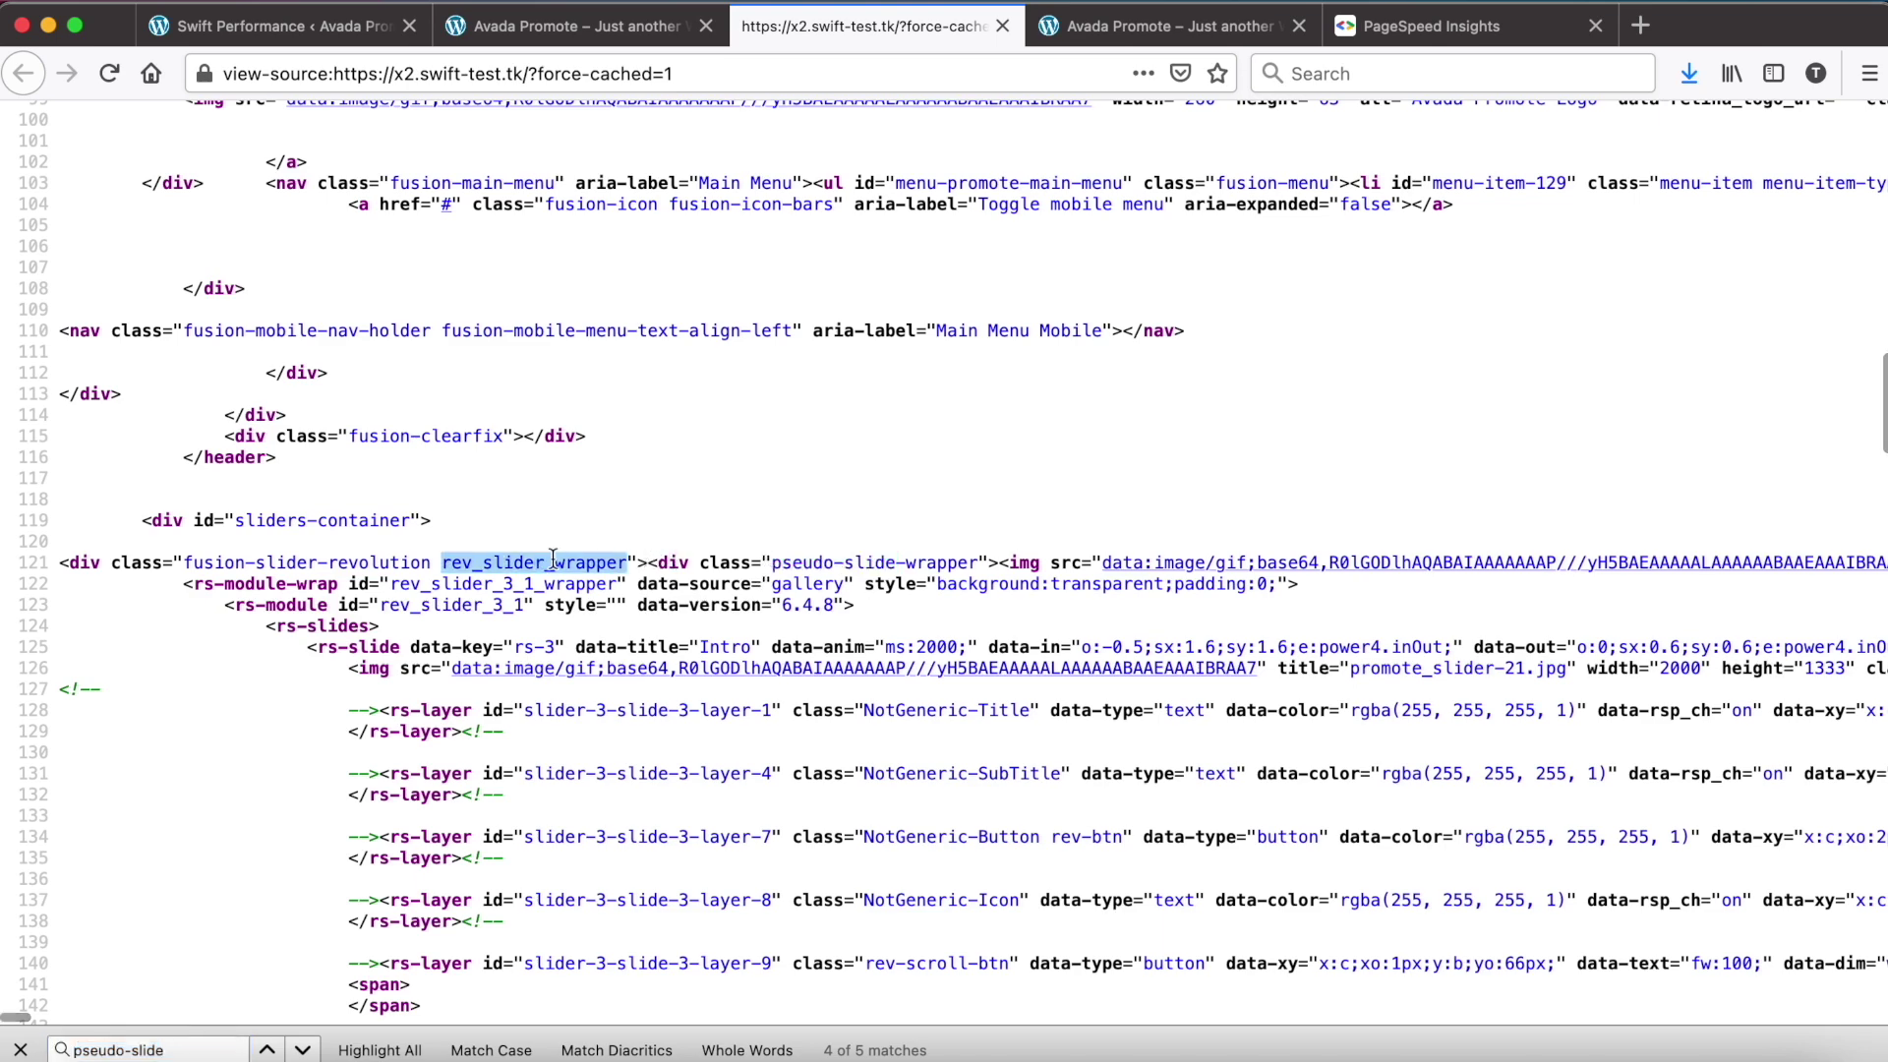
{"action": "left_click", "coordinate": [896, 560]}
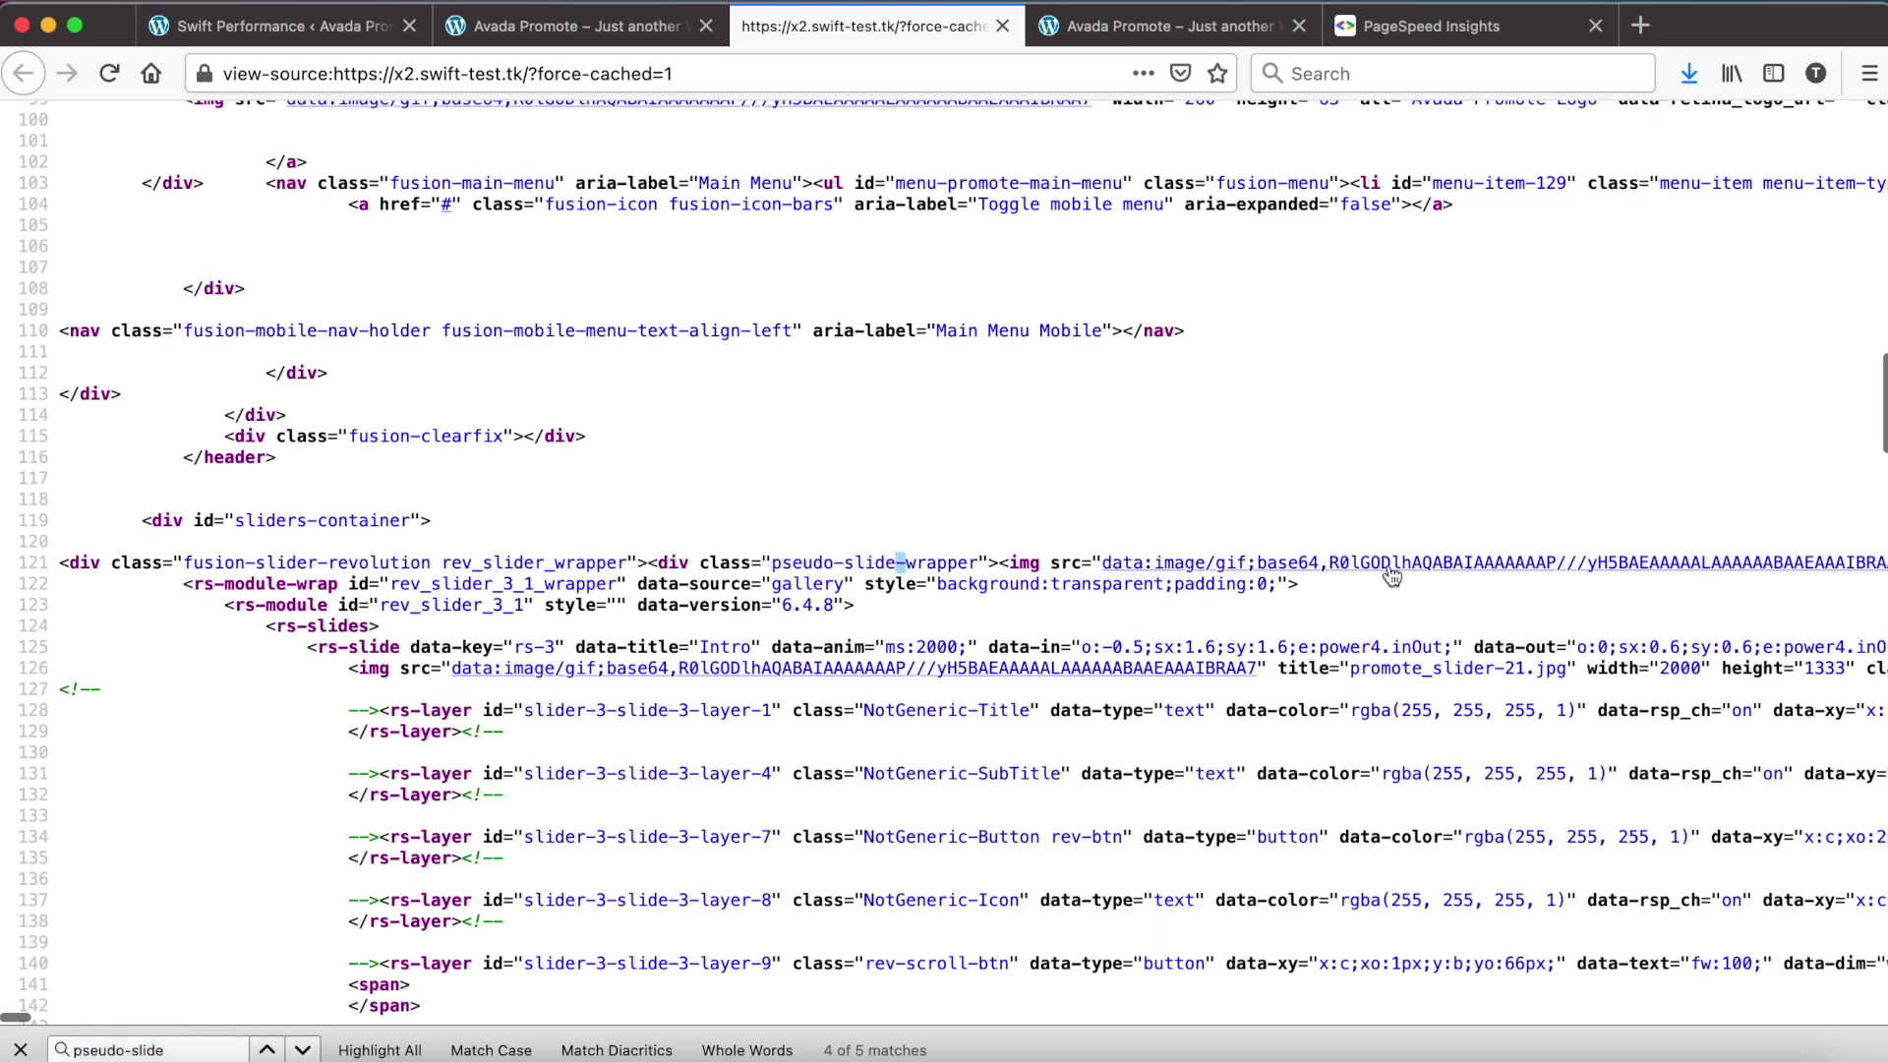
{"action": "scroll", "coordinate": [1391, 575], "scroll_direction": "right", "scroll_amount": 10}
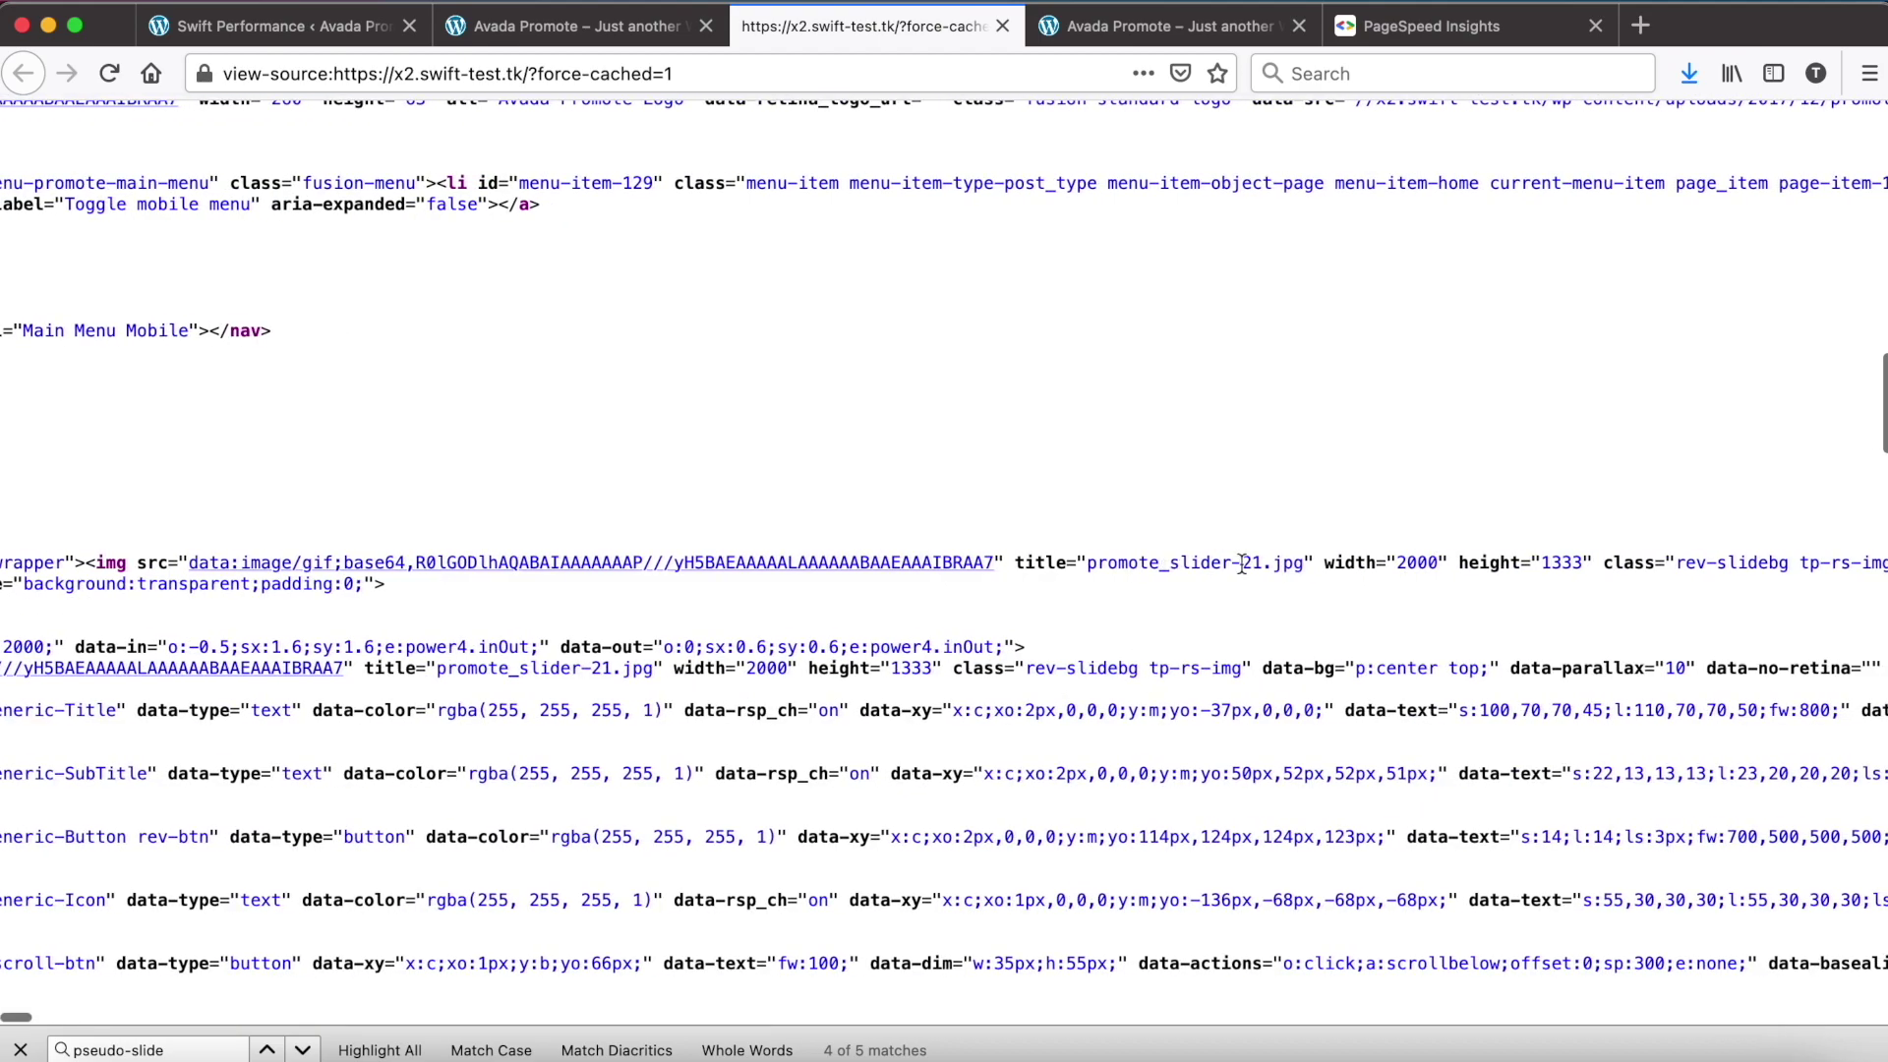
{"action": "scroll", "coordinate": [1241, 562], "scroll_direction": "right", "scroll_amount": 20}
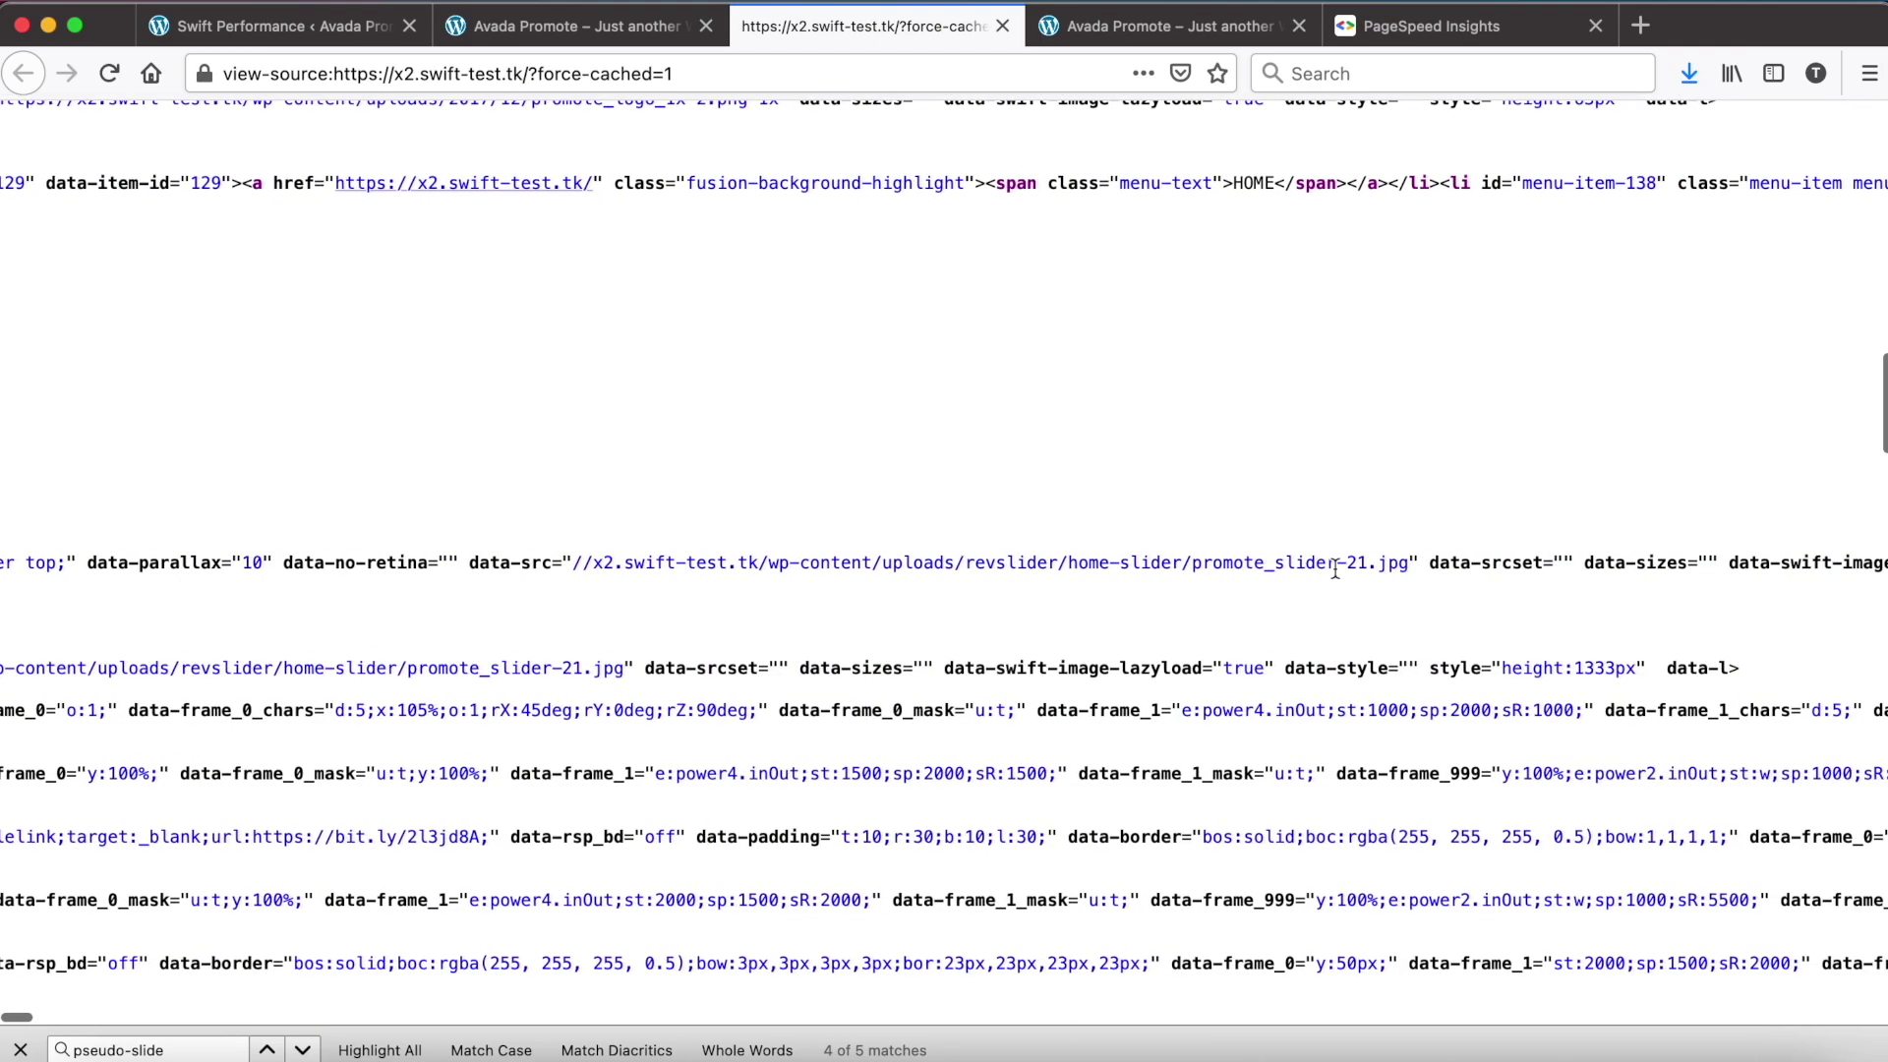
{"action": "scroll", "coordinate": [1334, 571], "scroll_direction": "right", "scroll_amount": 12}
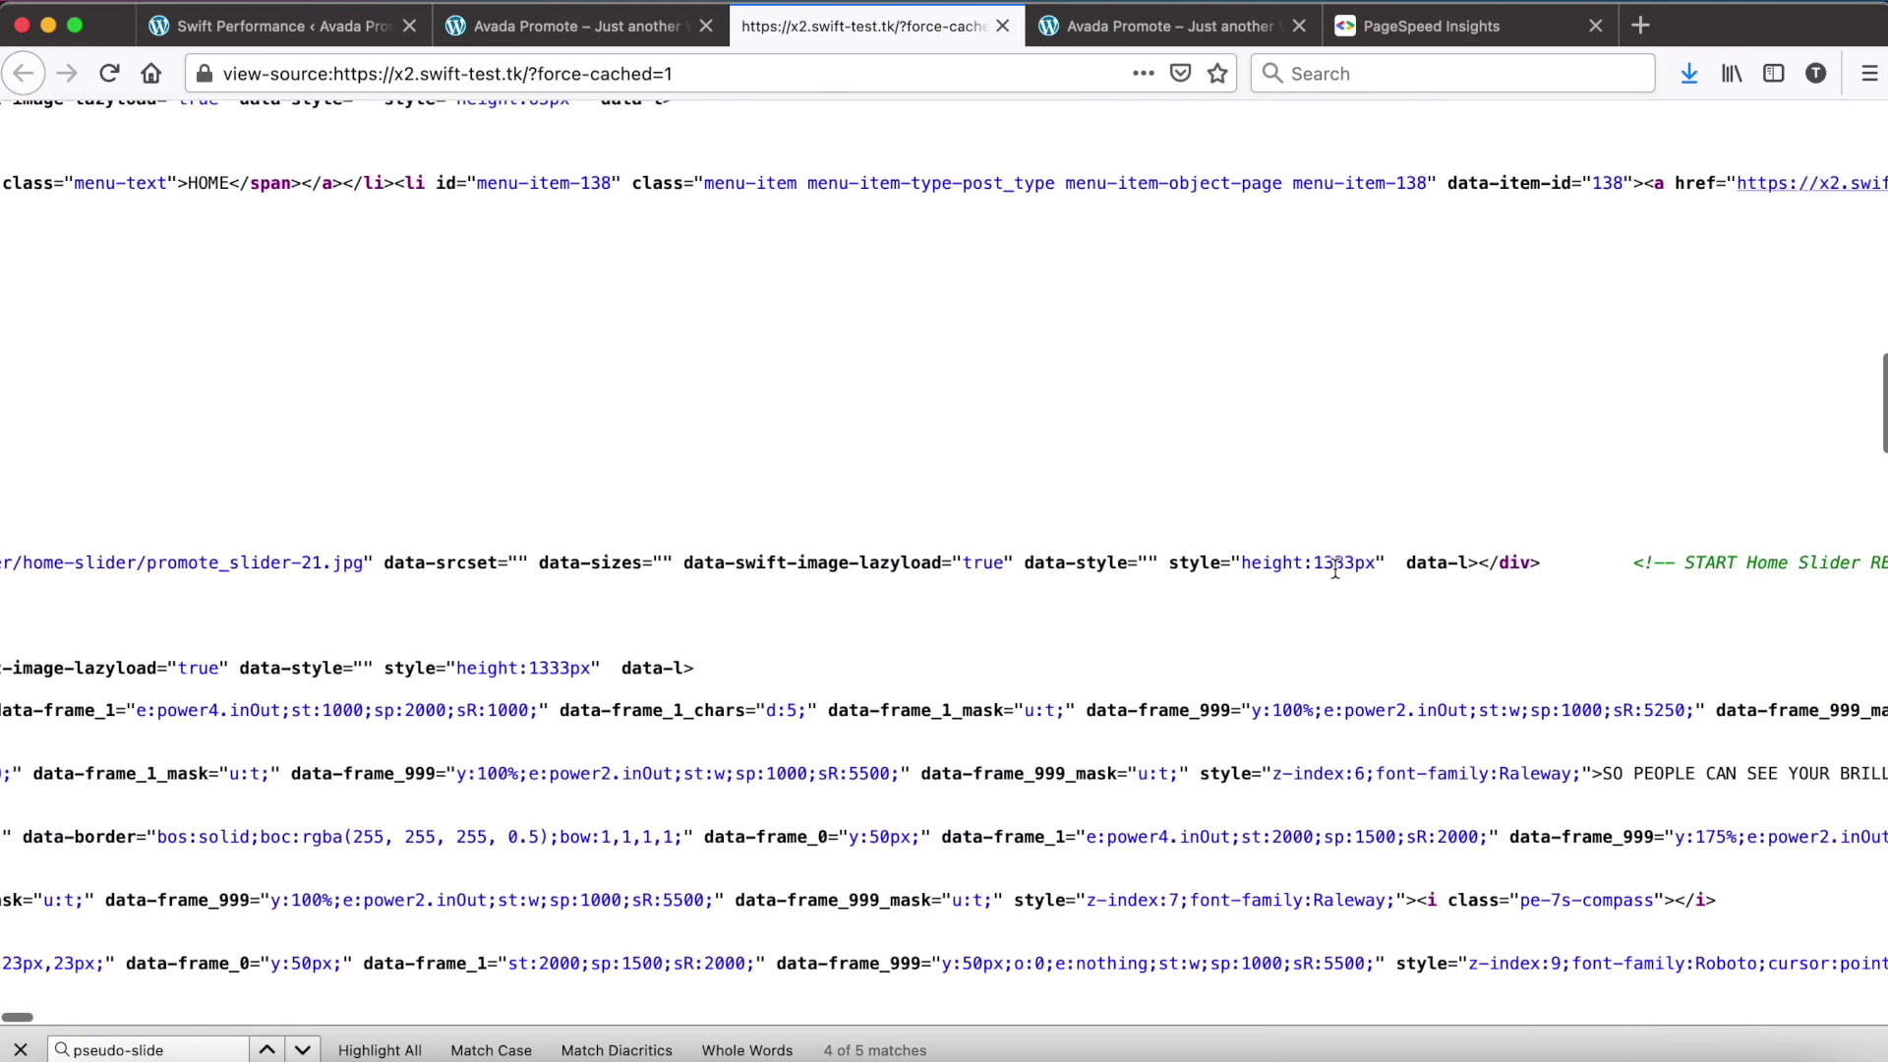
{"action": "scroll", "coordinate": [1377, 562], "scroll_direction": "right", "scroll_amount": 1}
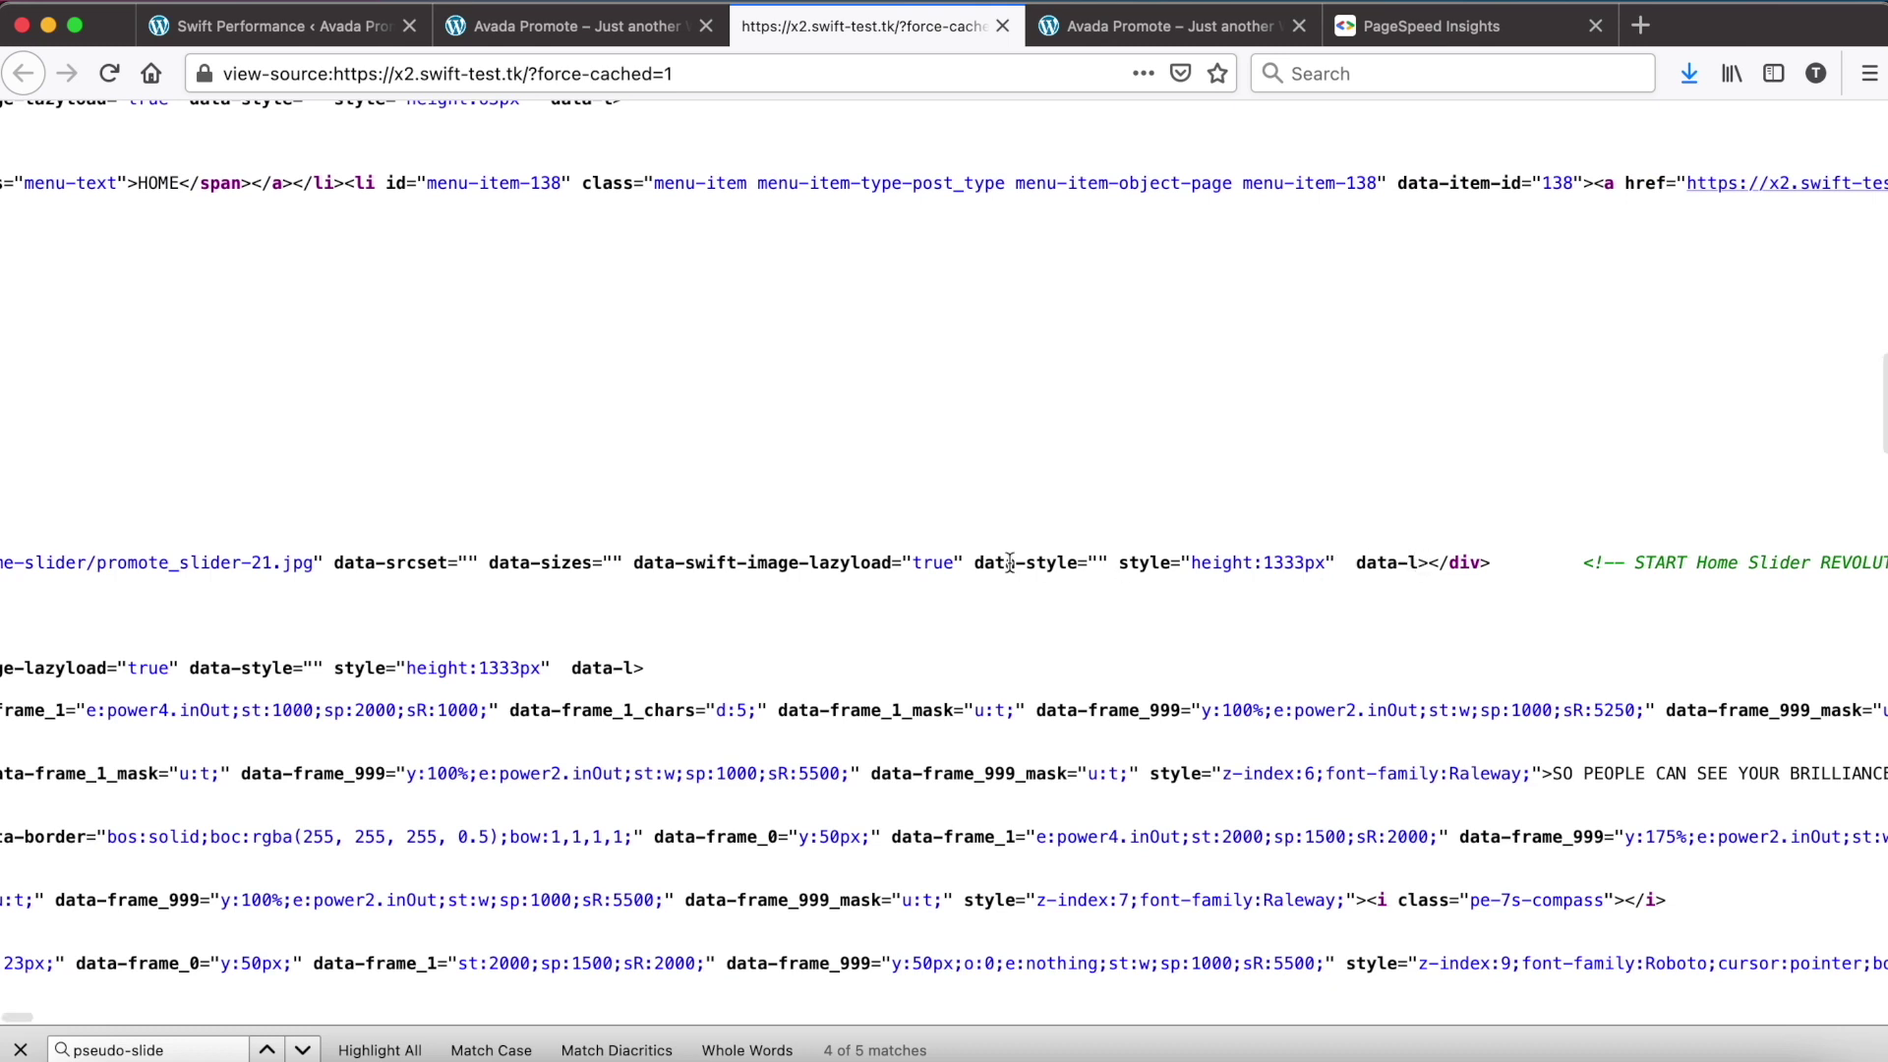
{"action": "left_click", "coordinate": [1420, 38]}
- Show the mobile report (score 78) and scroll to Opportunities, led by Preload key requests
{"action": "left_click", "coordinate": [138, 346]}
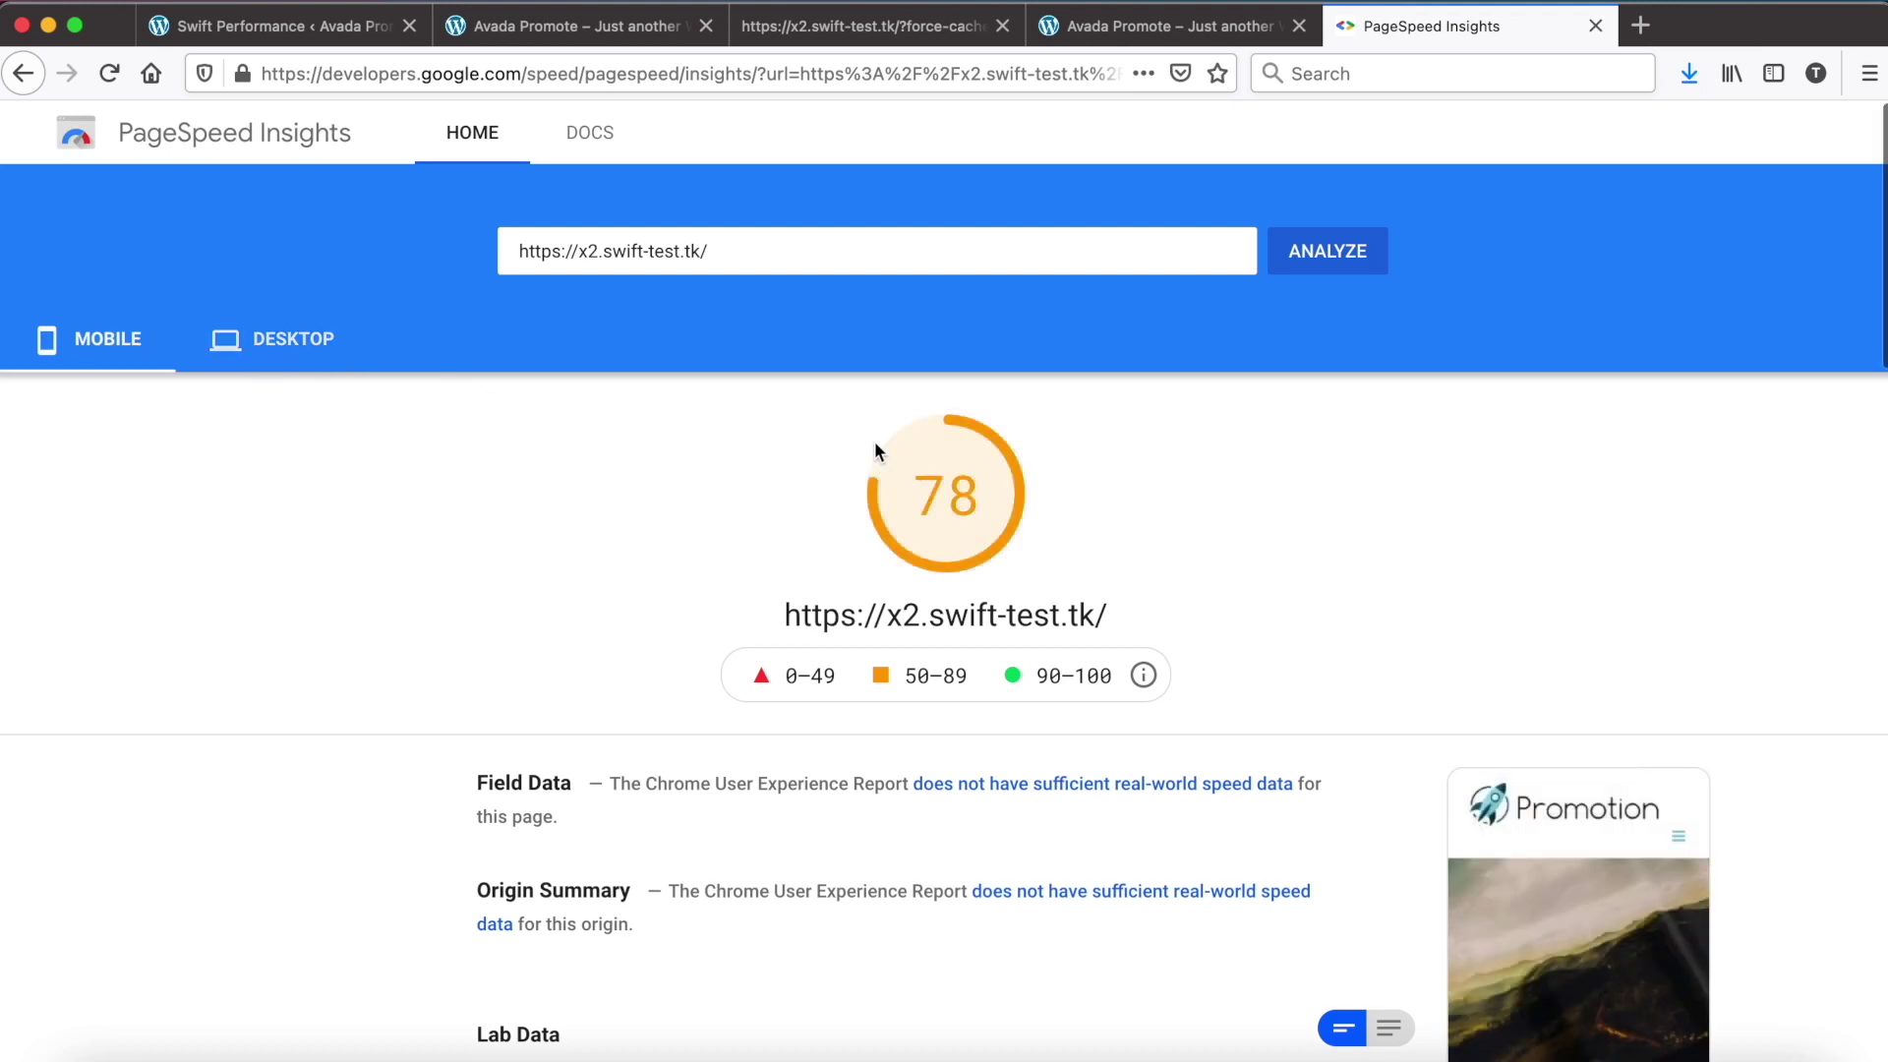
{"action": "scroll", "coordinate": [1013, 535], "scroll_direction": "down", "scroll_amount": 10}
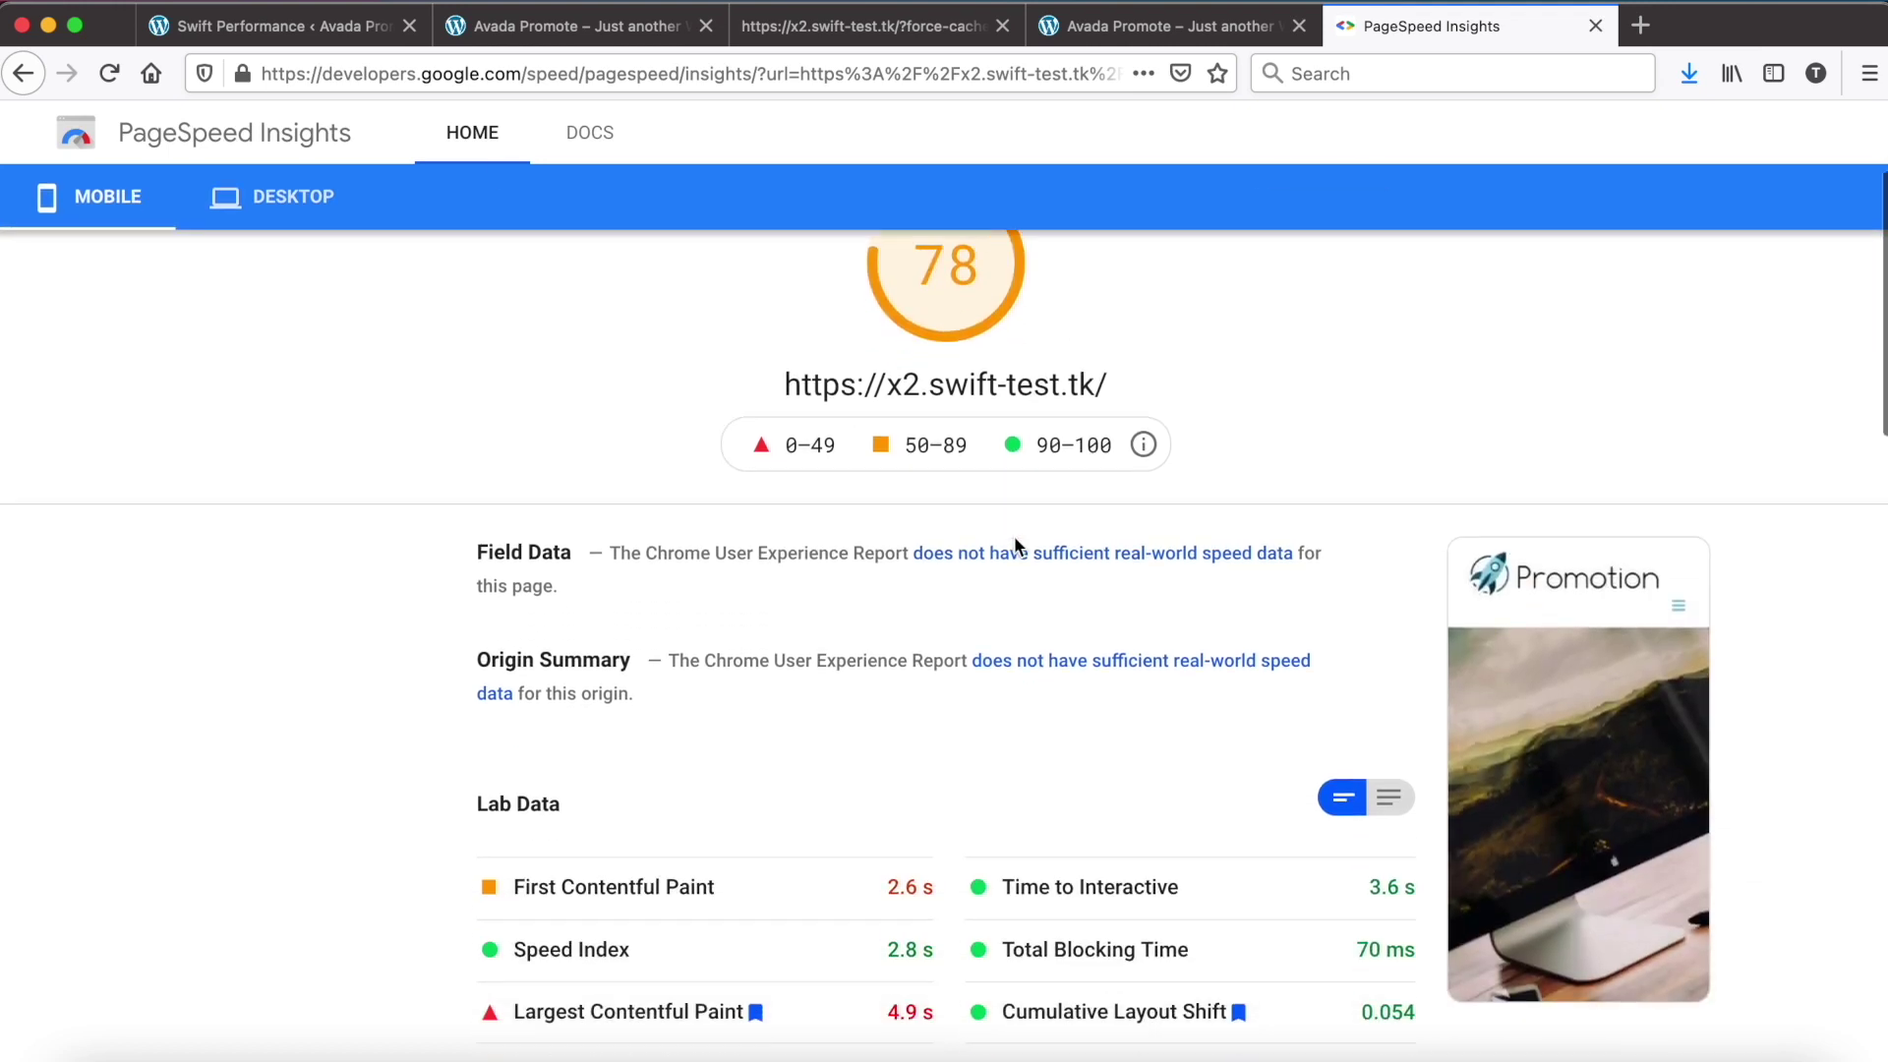
{"action": "scroll", "coordinate": [1015, 544], "scroll_direction": "down", "scroll_amount": 3}
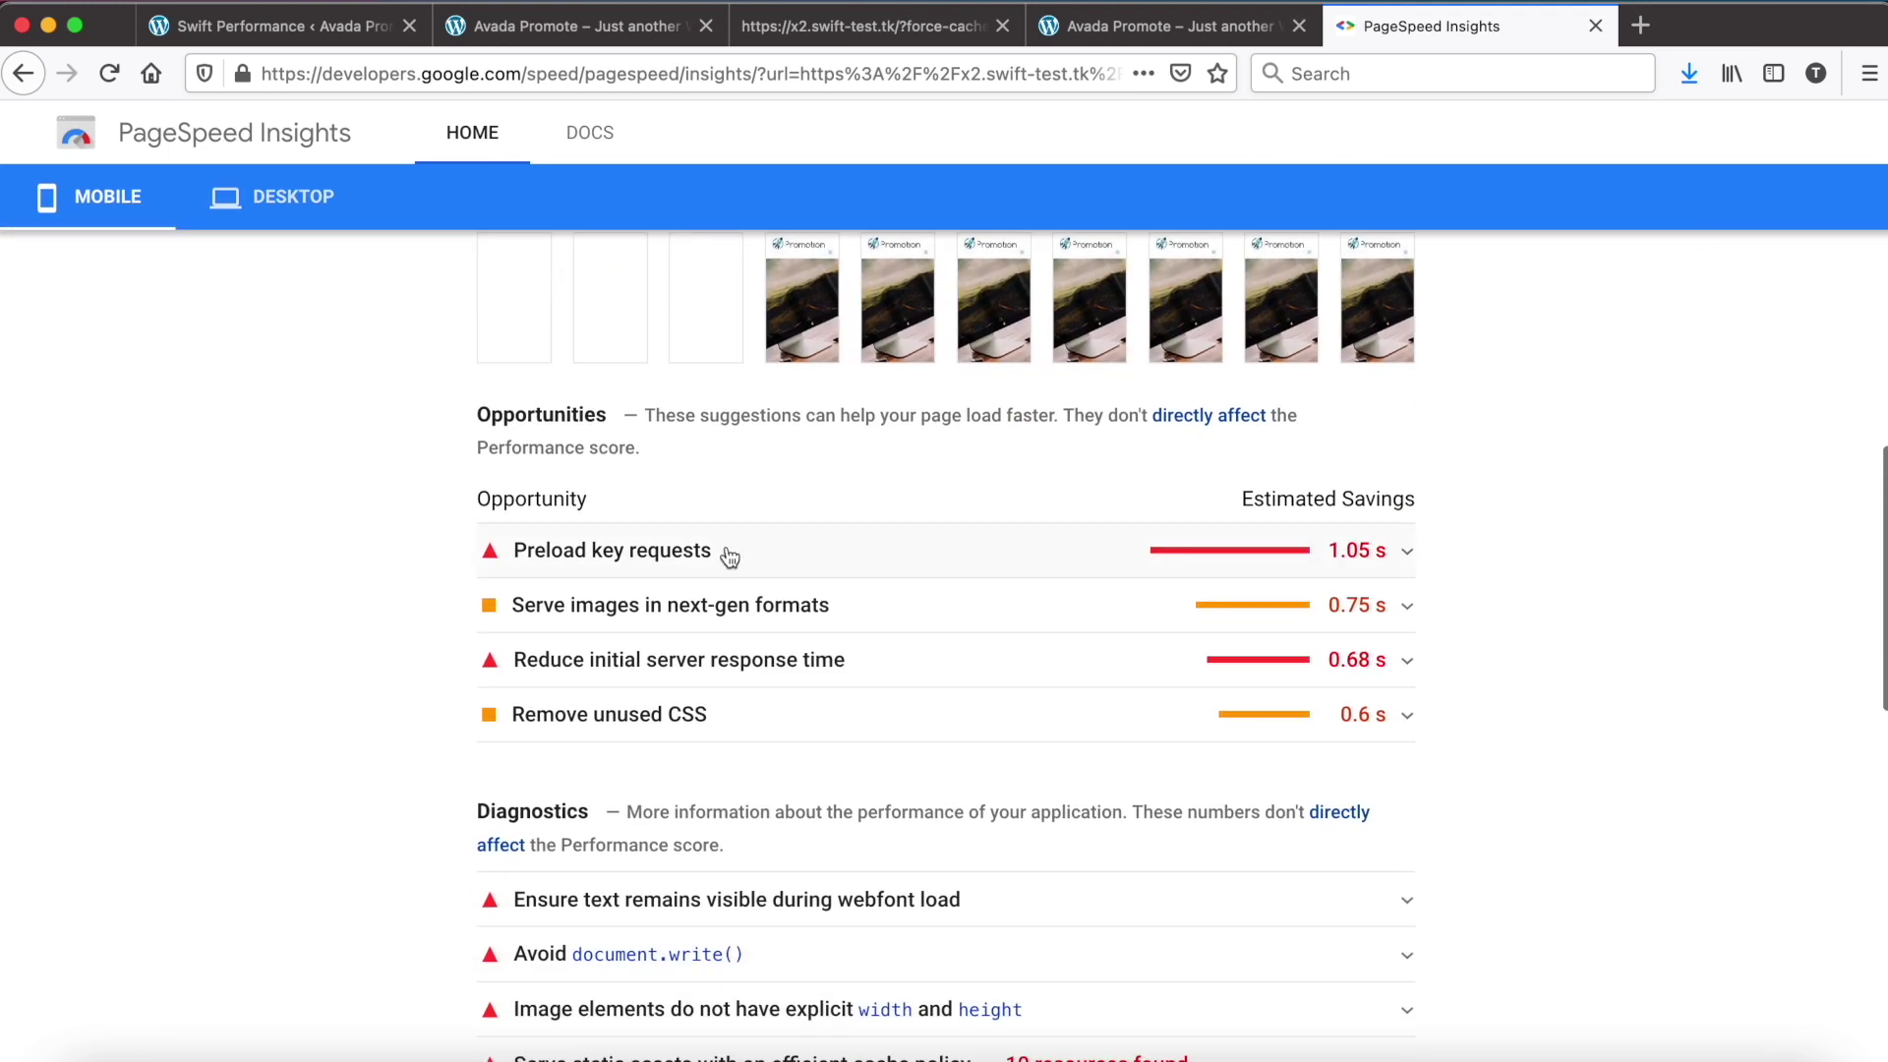